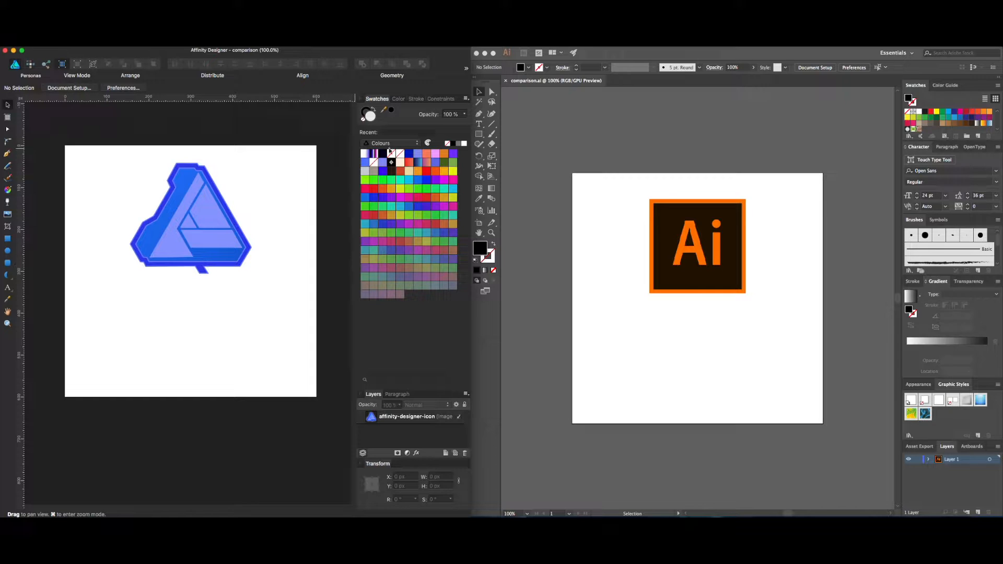
pyautogui.click(560, 124)
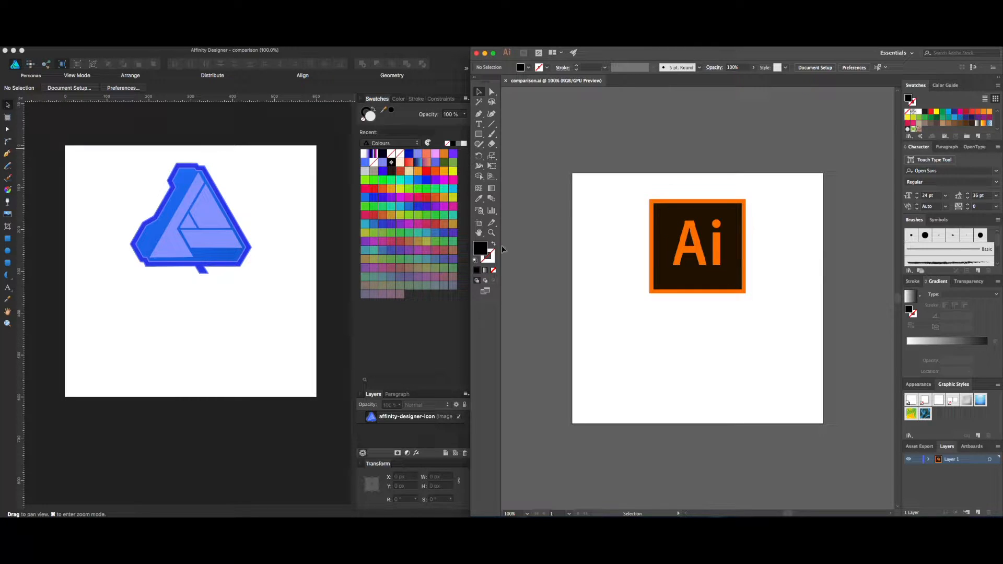
pyautogui.click(230, 245)
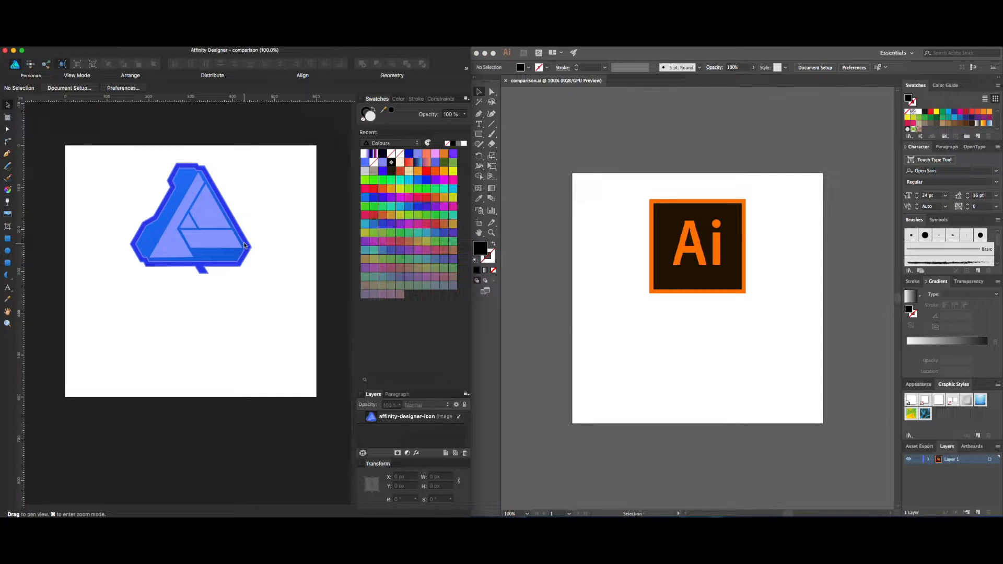
pyautogui.moveTo(175, 55); pyautogui.dragTo(175, 54)
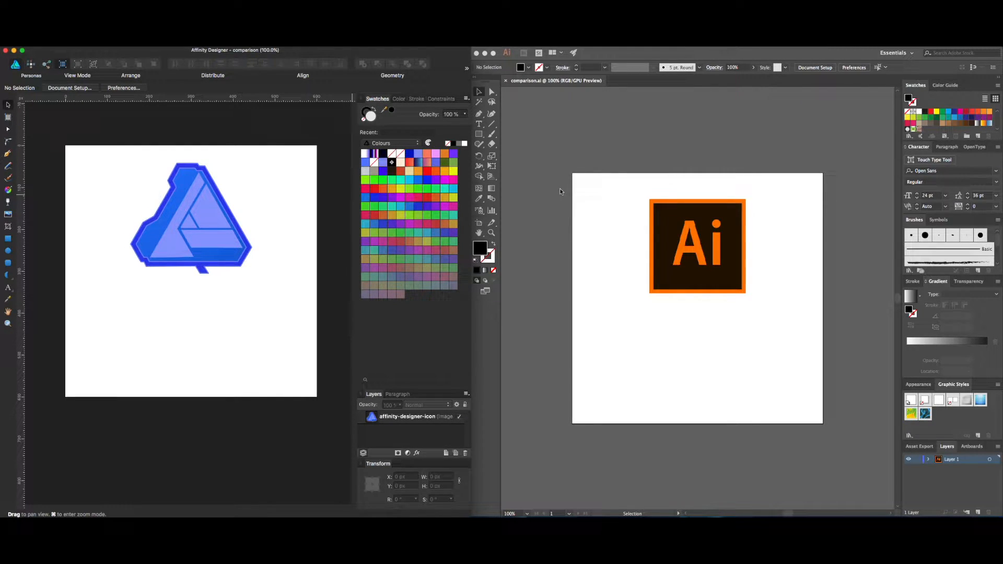
pyautogui.click(549, 213)
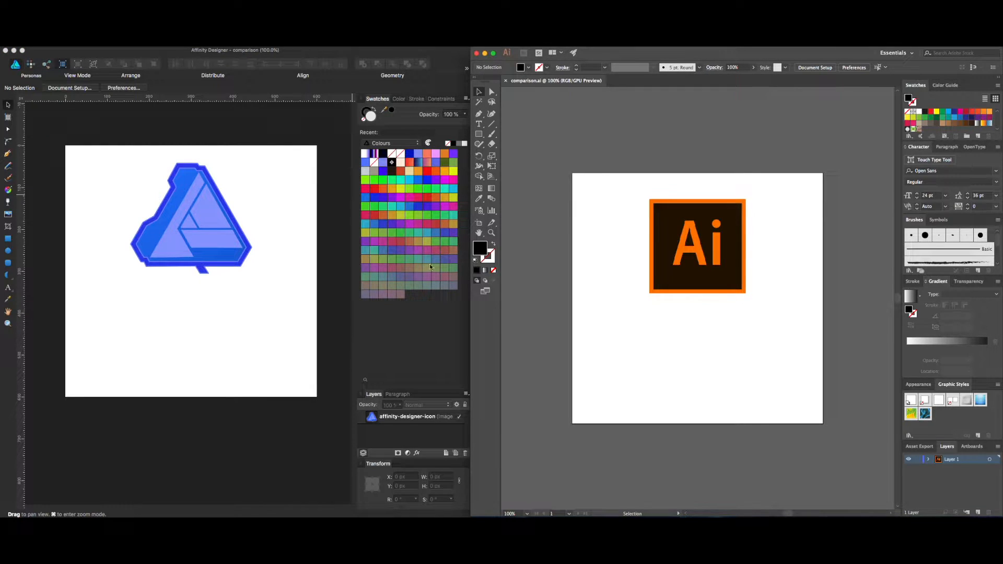
pyautogui.click(399, 316)
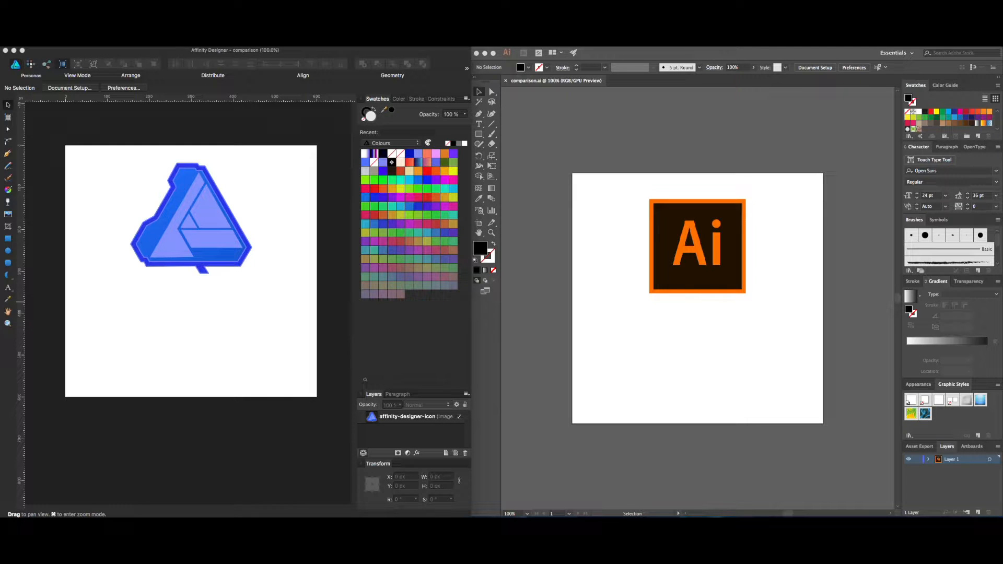
pyautogui.click(124, 302)
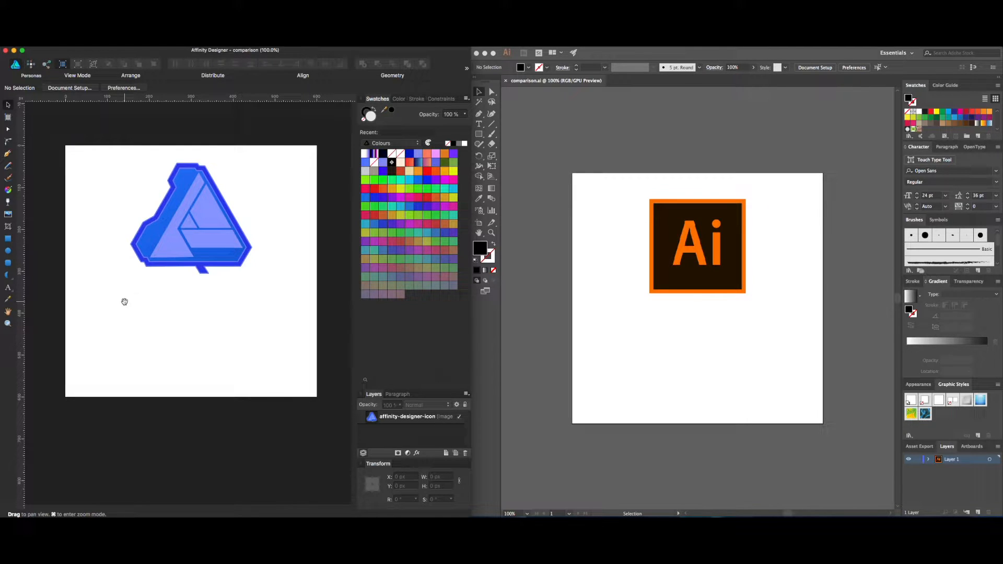
pyautogui.click(545, 298)
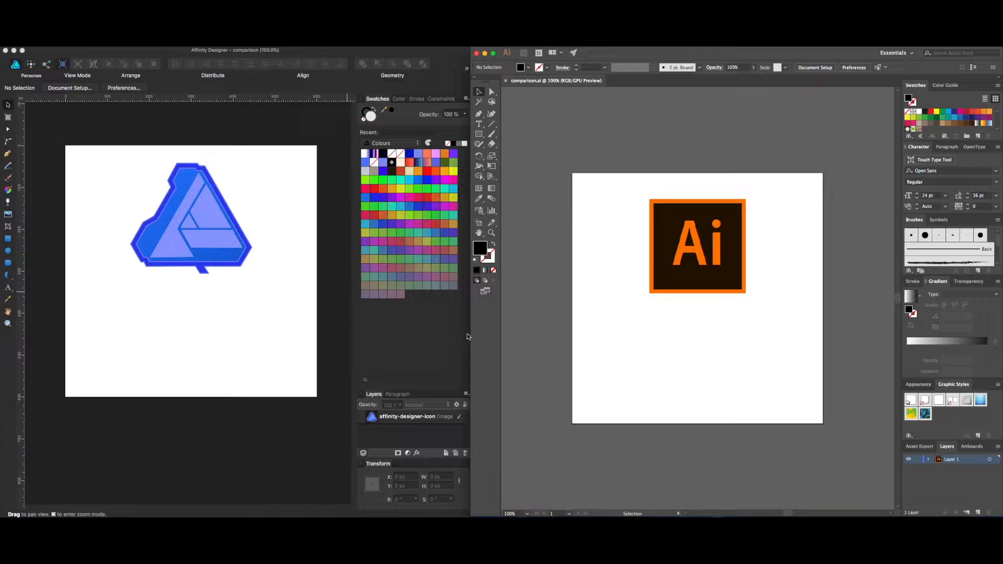
pyautogui.click(323, 334)
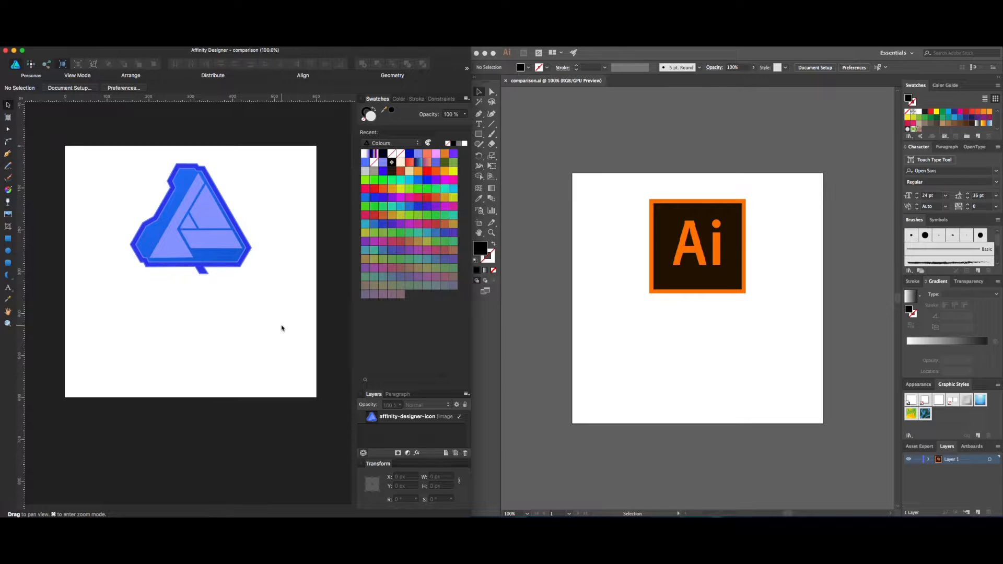
pyautogui.click(625, 361)
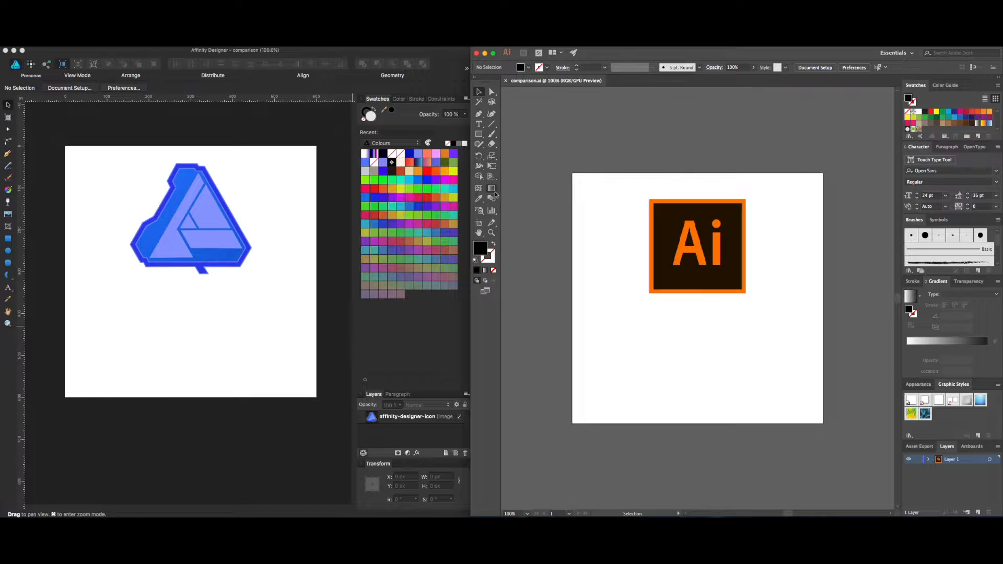
pyautogui.click(194, 315)
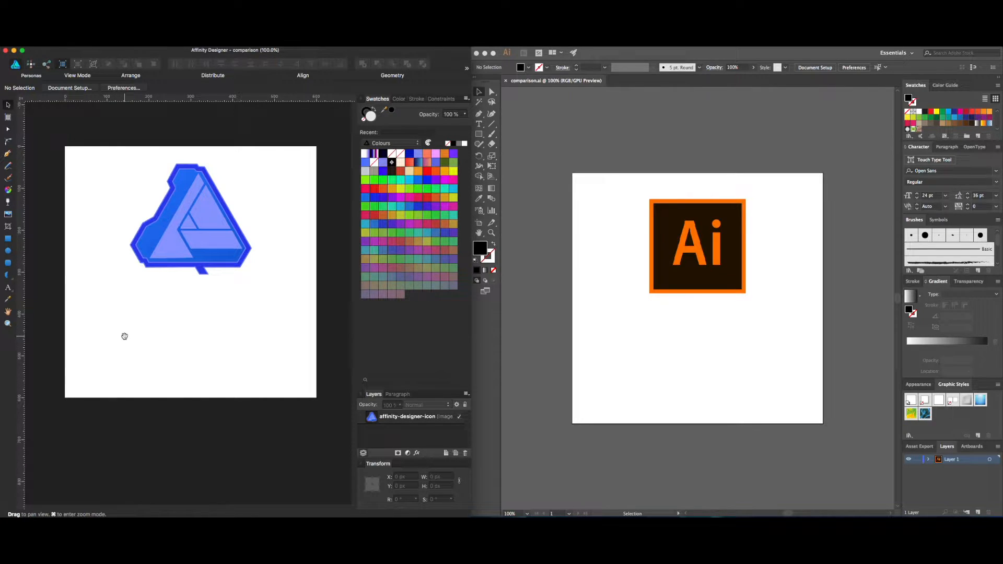
pyautogui.click(540, 309)
pyautogui.click(291, 315)
pyautogui.click(562, 302)
# Step: Open Affinity Designer's preferences and review the Tools, General and Color settings
pyautogui.click(345, 316)
pyautogui.press('super+comma')
pyautogui.moveTo(420, 220); pyautogui.dragTo(168, 200)
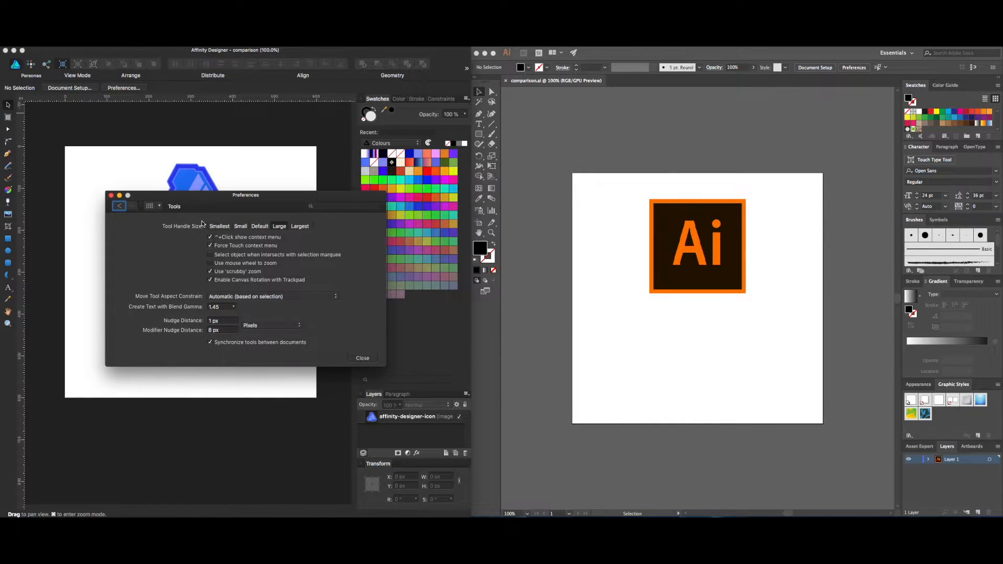
pyautogui.click(150, 206)
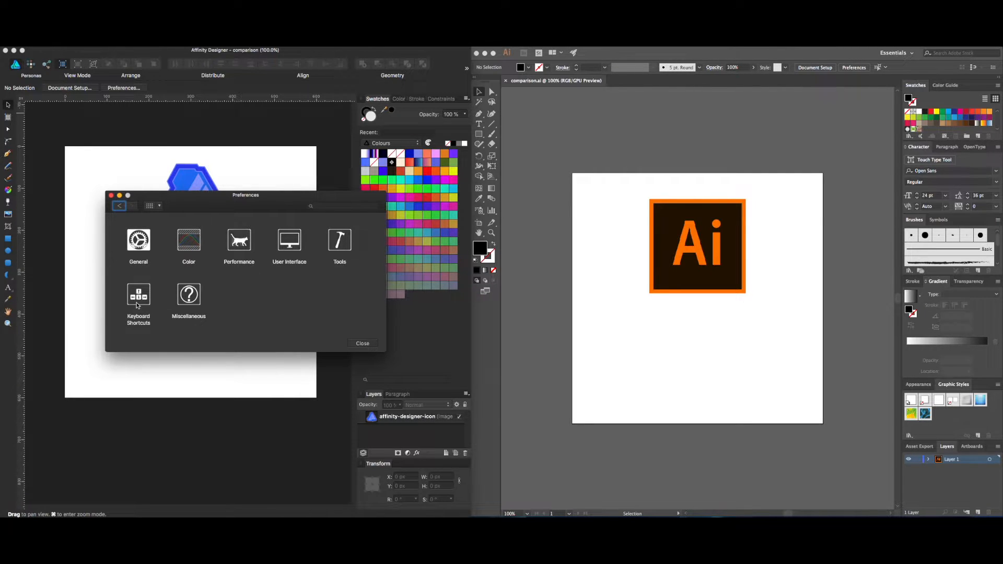
pyautogui.click(145, 246)
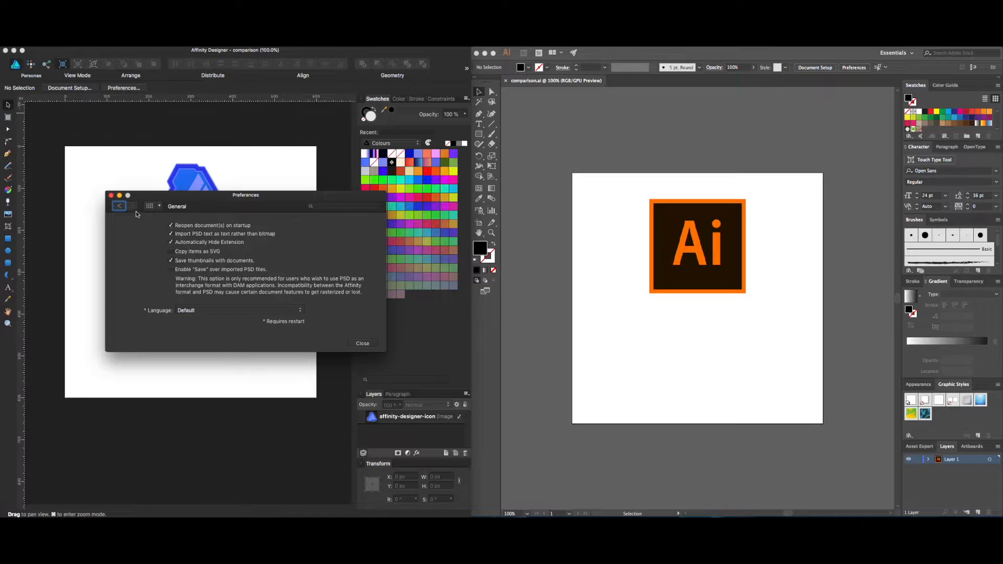
pyautogui.click(120, 207)
pyautogui.click(183, 239)
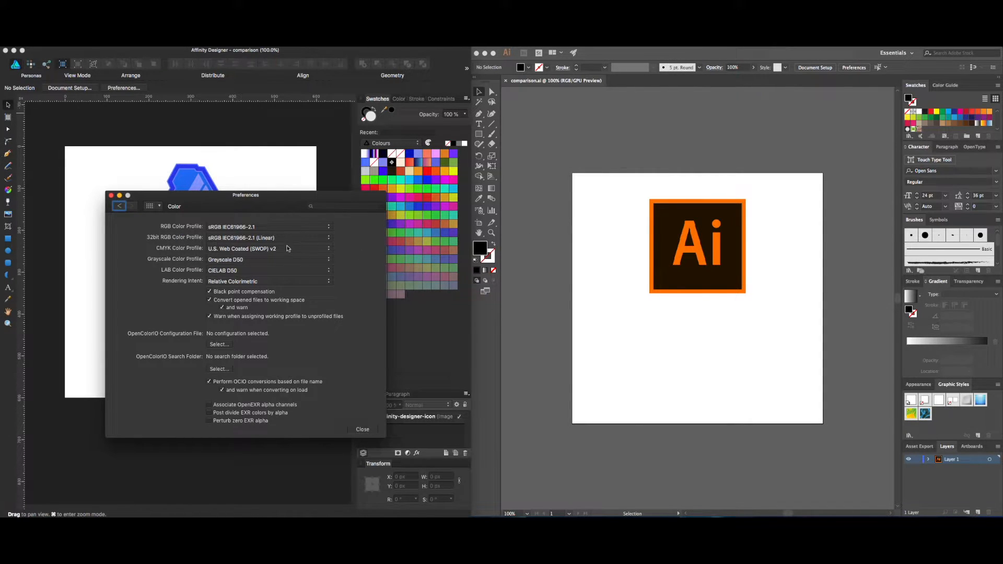
pyautogui.click(156, 209)
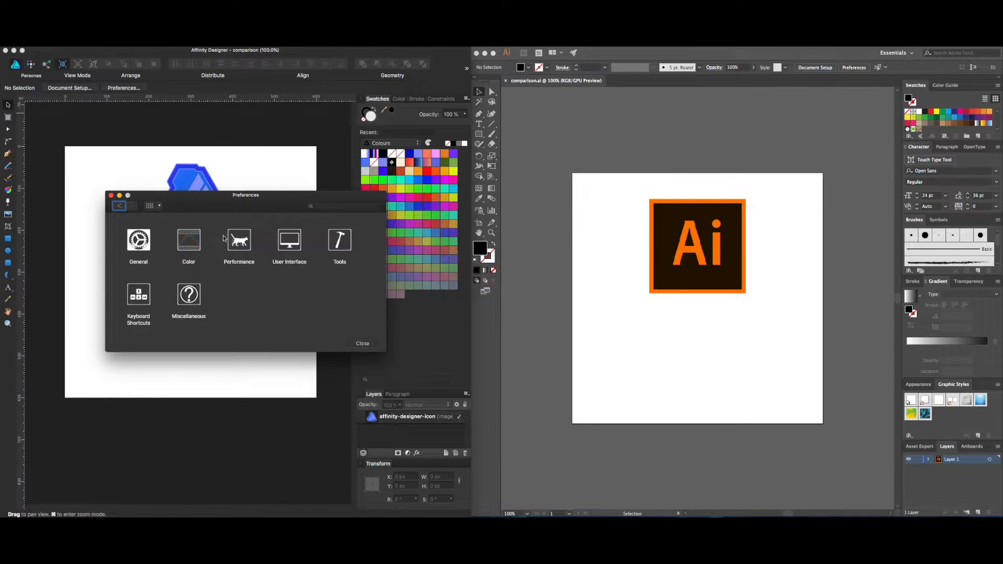
# Step: Review the Performance, User Interface and Tools preferences, and close the preferences window
pyautogui.click(231, 236)
pyautogui.click(150, 206)
pyautogui.click(286, 240)
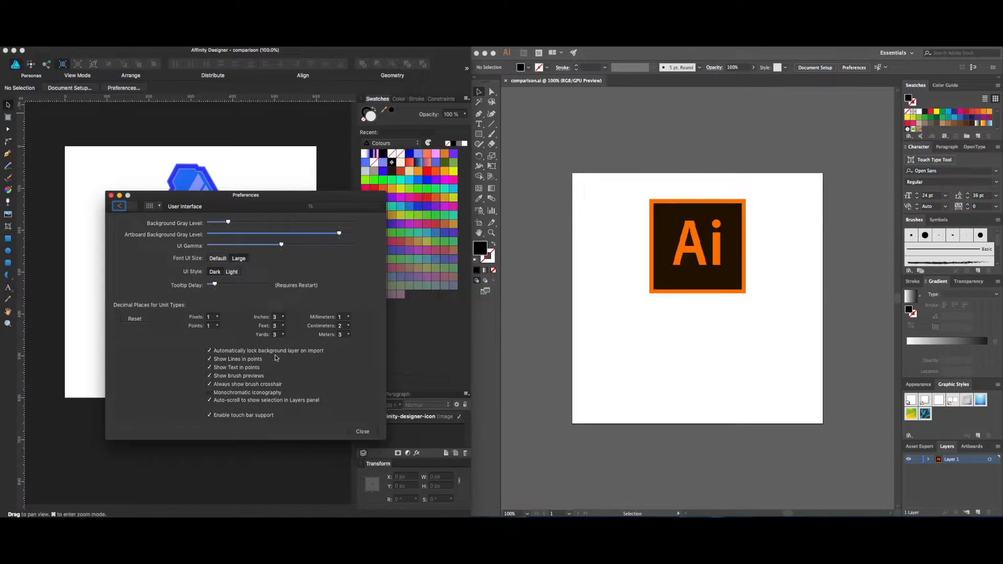
pyautogui.click(149, 206)
pyautogui.click(339, 244)
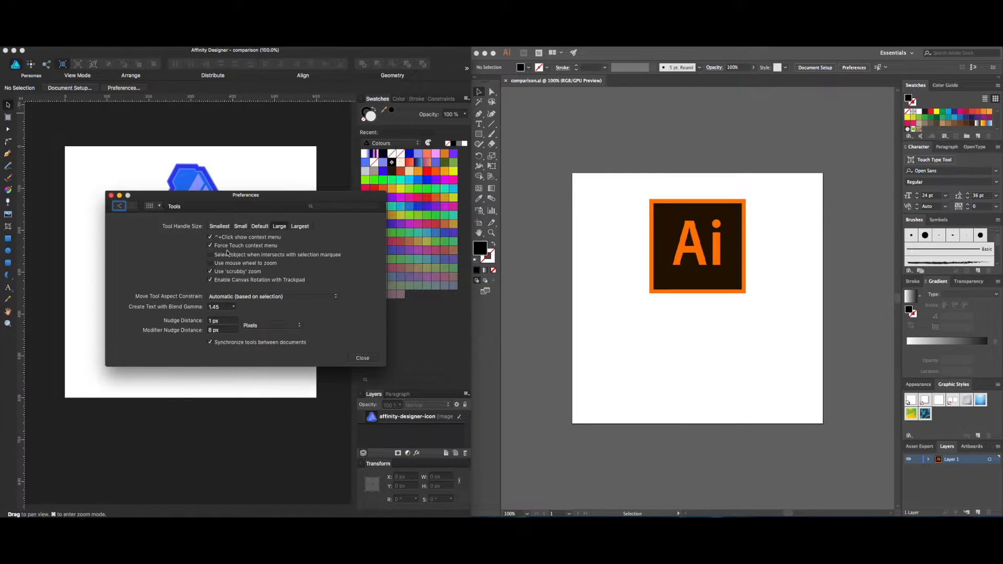
pyautogui.click(119, 205)
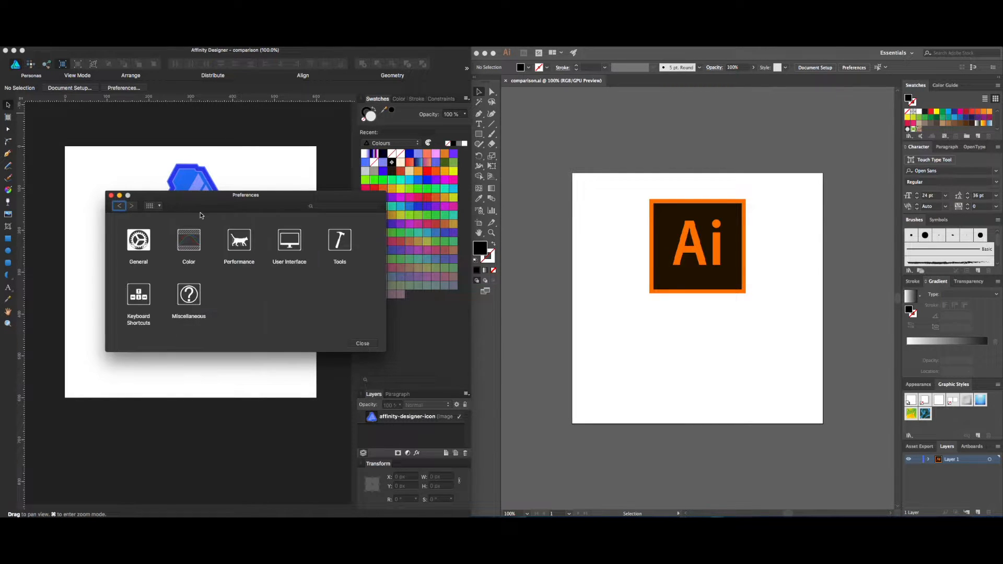
pyautogui.click(111, 196)
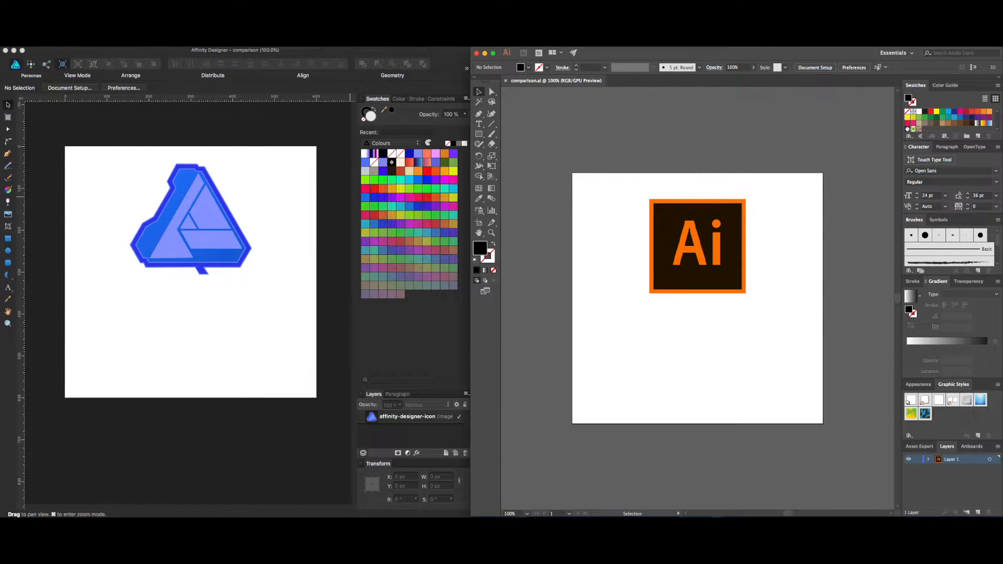
# Step: Open Illustrator's preferences and review the General, Selection & Anchor Display, Type, Units, Guides & Grid, Smart Guides and Slices settings
pyautogui.press('super+k')
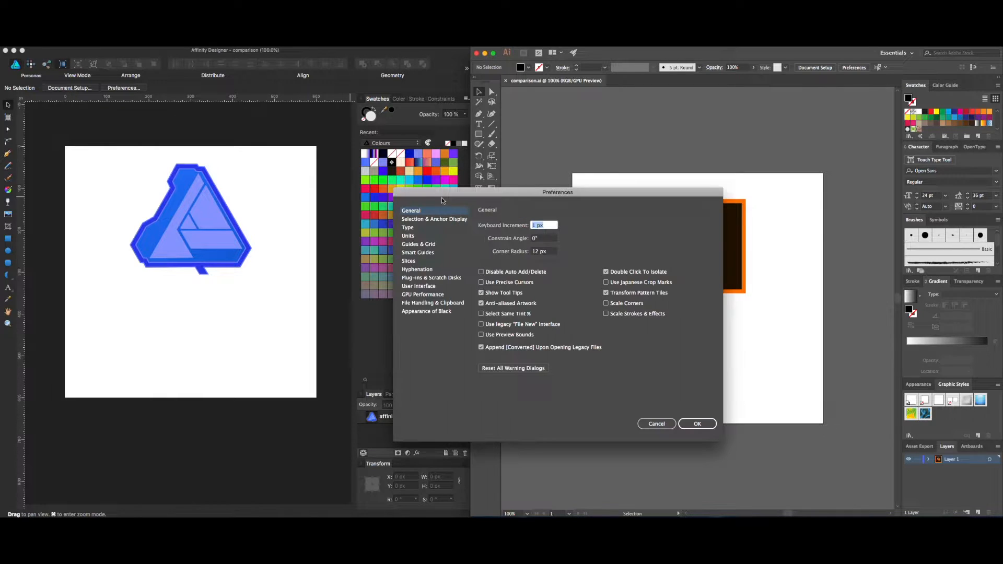
pyautogui.moveTo(494, 195); pyautogui.dragTo(380, 164)
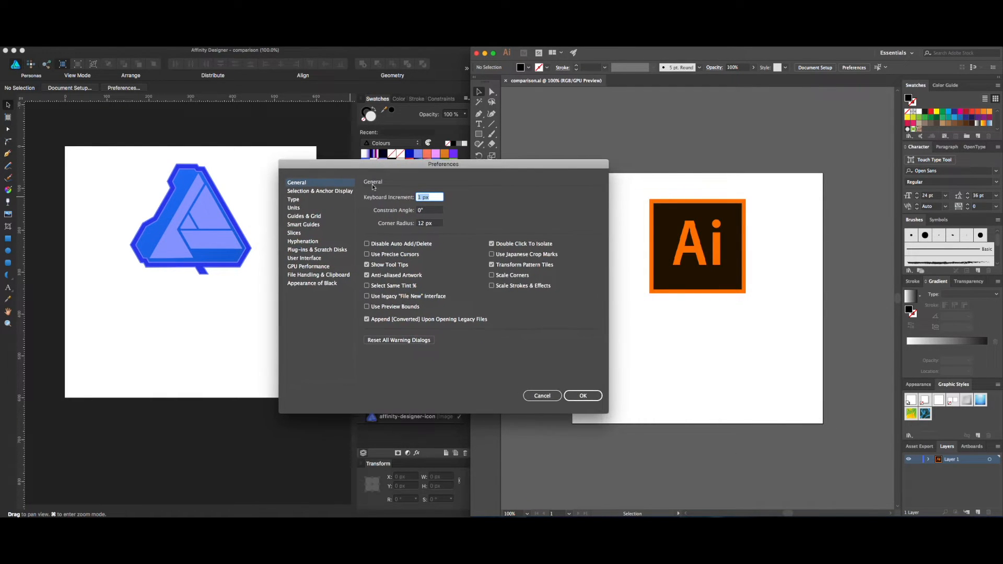
pyautogui.click(305, 191)
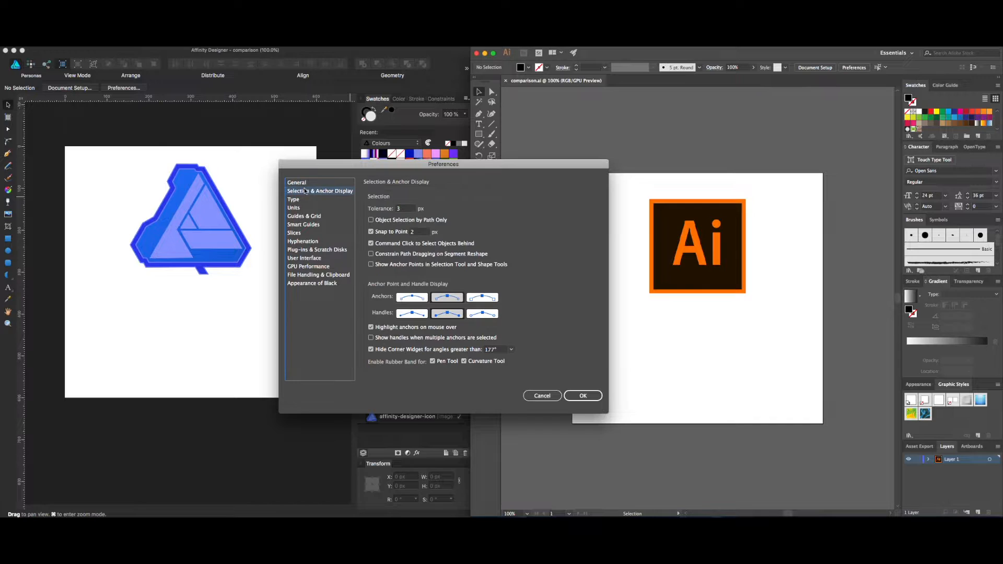
pyautogui.click(307, 199)
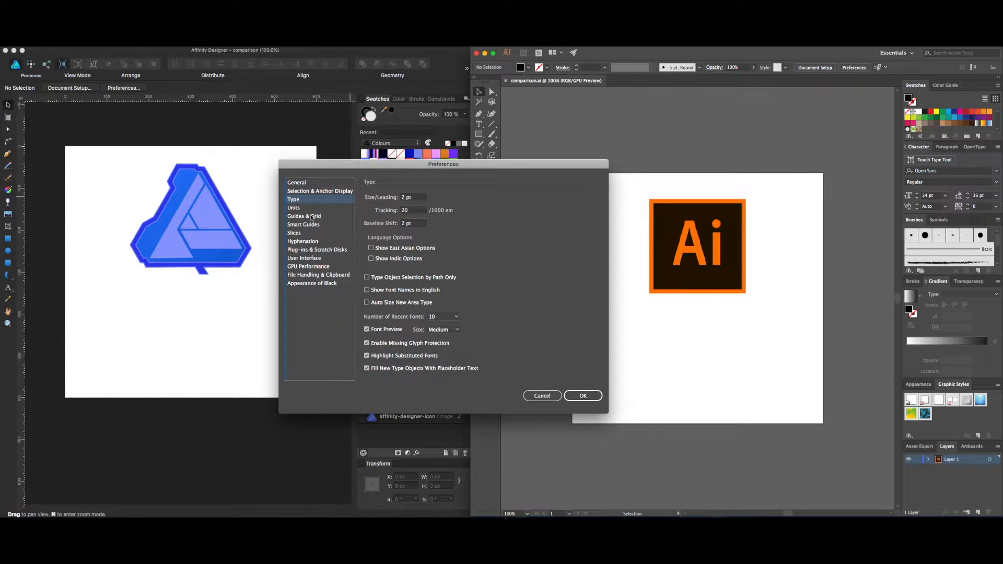
pyautogui.click(312, 208)
pyautogui.click(312, 216)
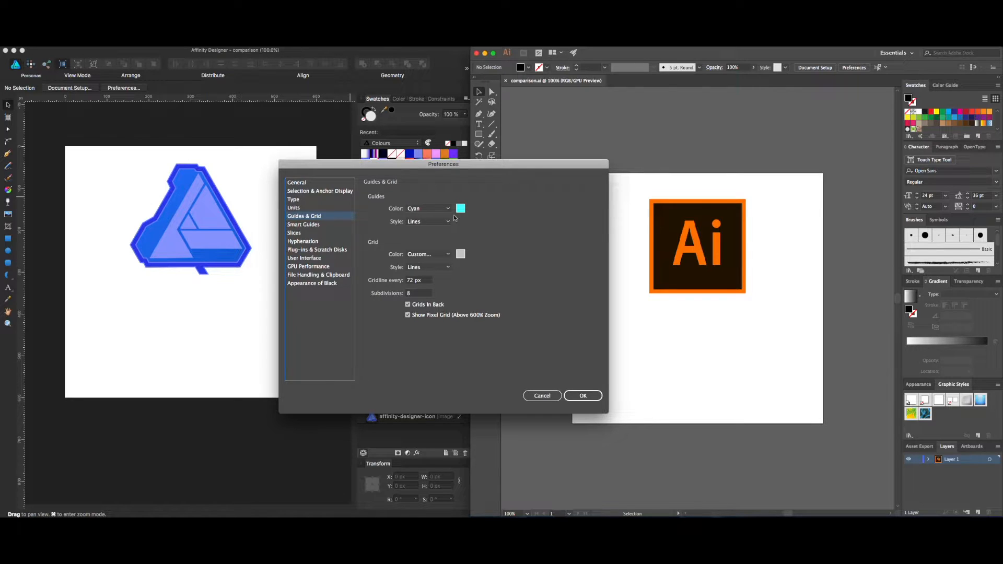
pyautogui.click(312, 225)
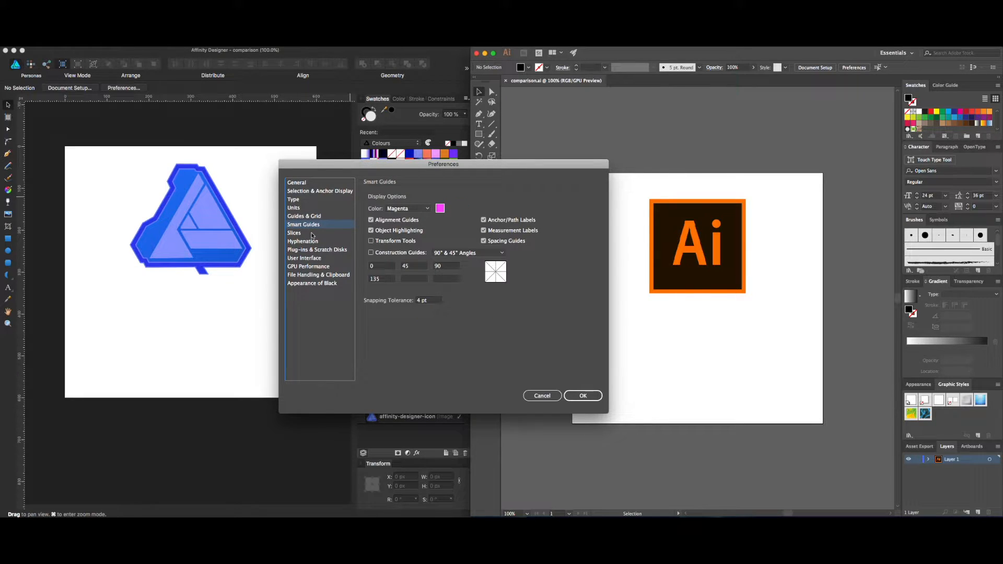
pyautogui.click(312, 233)
# Step: Review the Plug-ins & Scratch Disks, User Interface, GPU Performance, File Handling & Clipboard, Appearance of Black and General preferences, and close them without saving changes
pyautogui.click(313, 249)
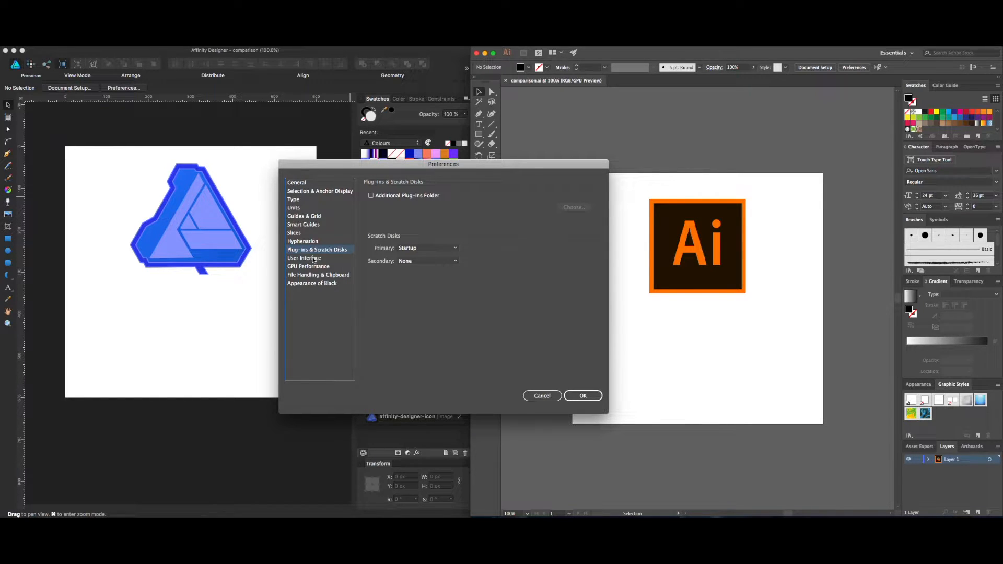
pyautogui.click(314, 258)
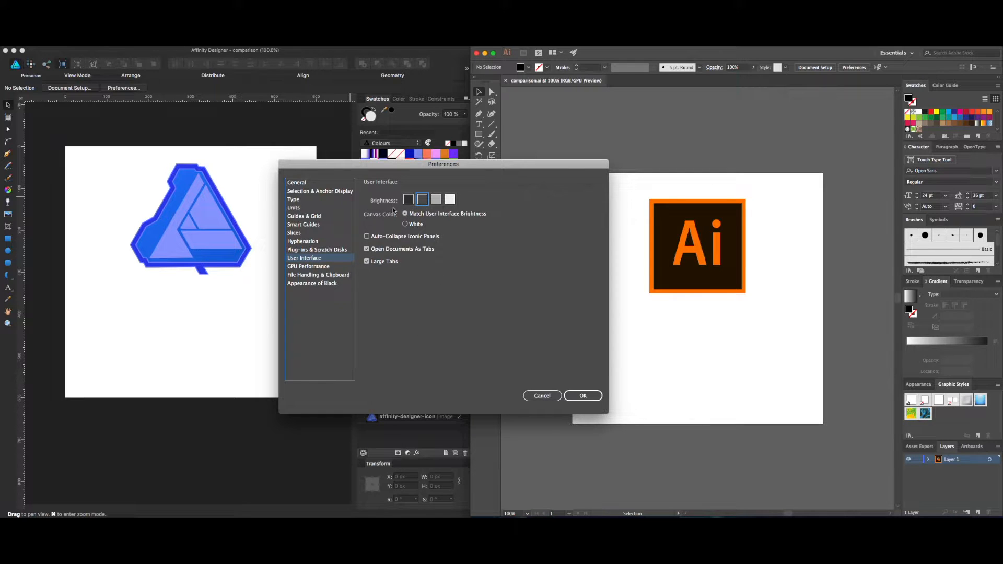
pyautogui.click(309, 266)
pyautogui.click(314, 274)
pyautogui.click(314, 283)
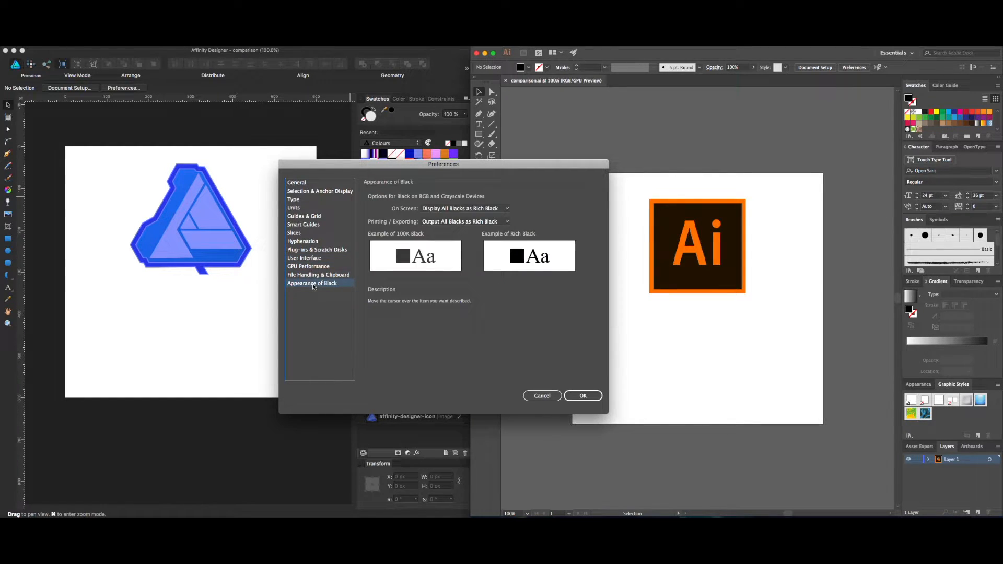
pyautogui.click(318, 186)
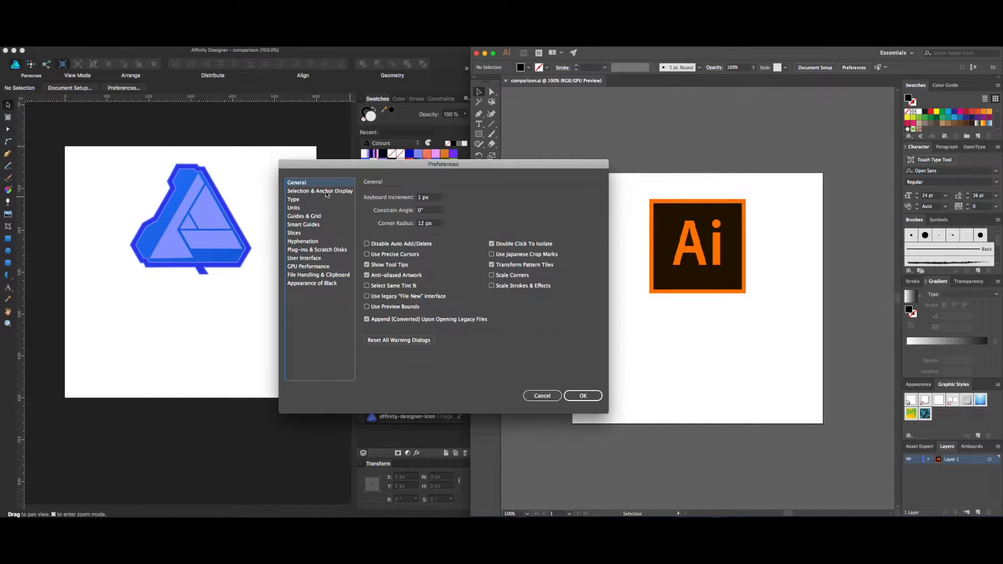
pyautogui.click(538, 392)
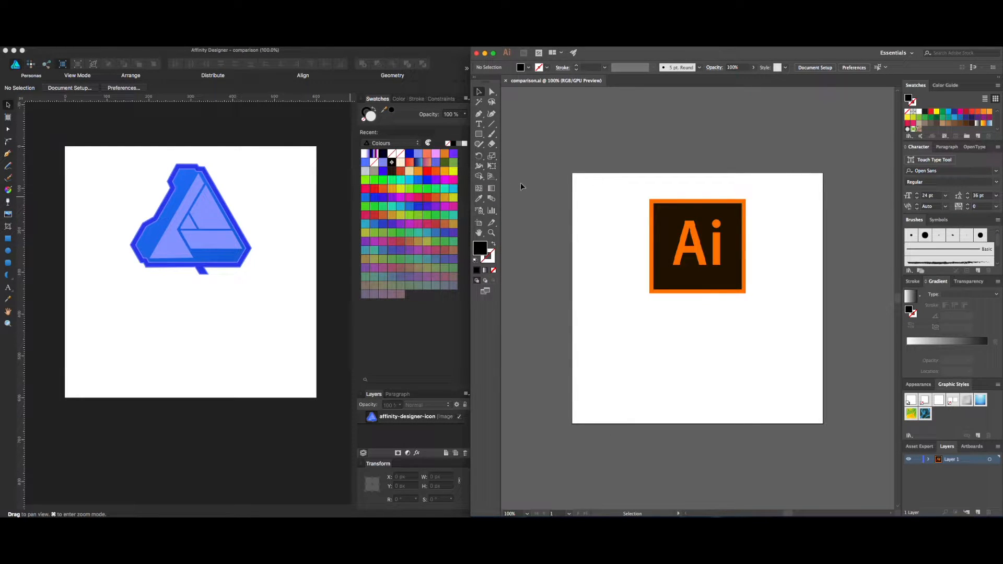
pyautogui.click(56, 218)
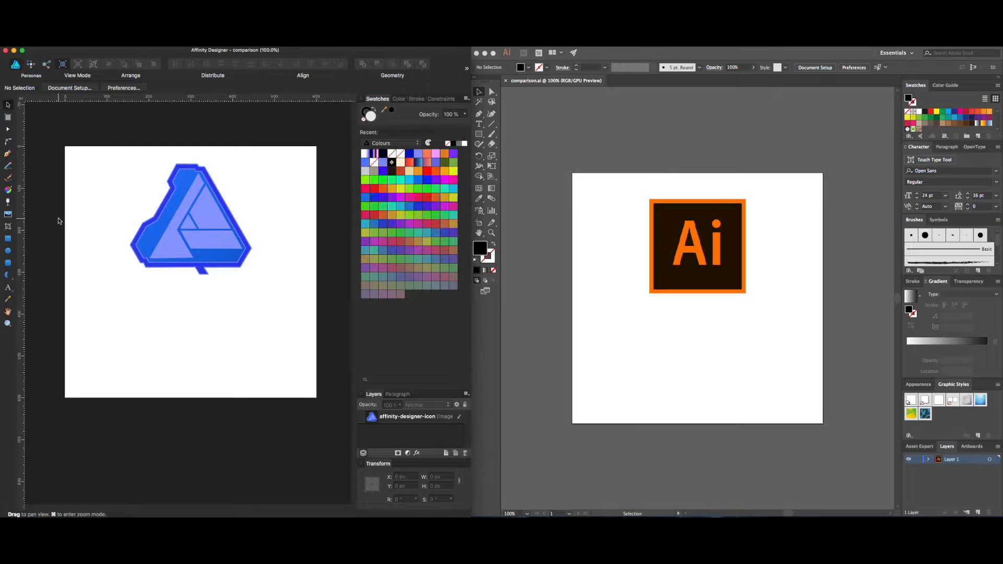
pyautogui.click(530, 160)
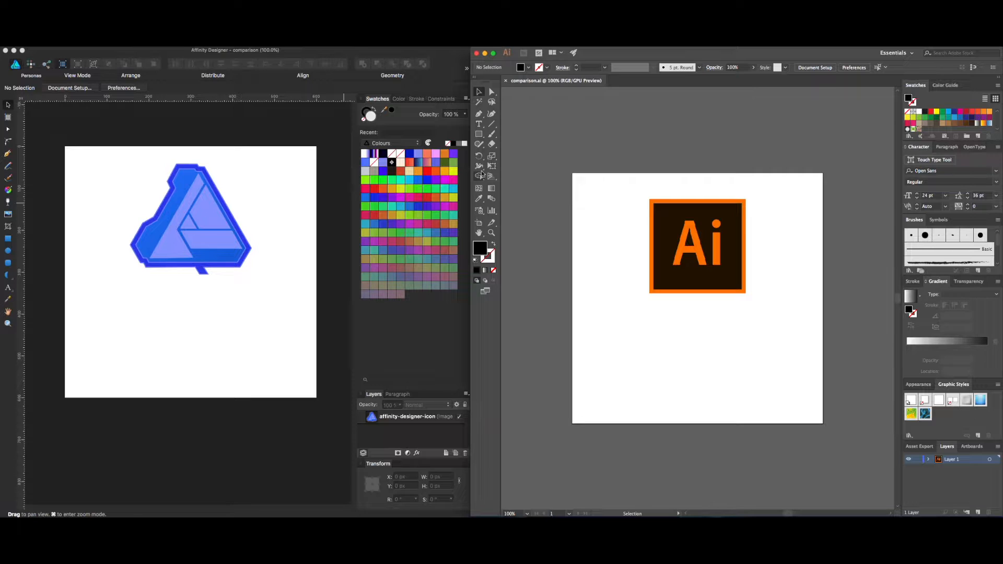
# Step: Turn on Split View in Affinity Designer and shift the divider across the logo to compare the Pixels and Vector renderings
pyautogui.click(201, 162)
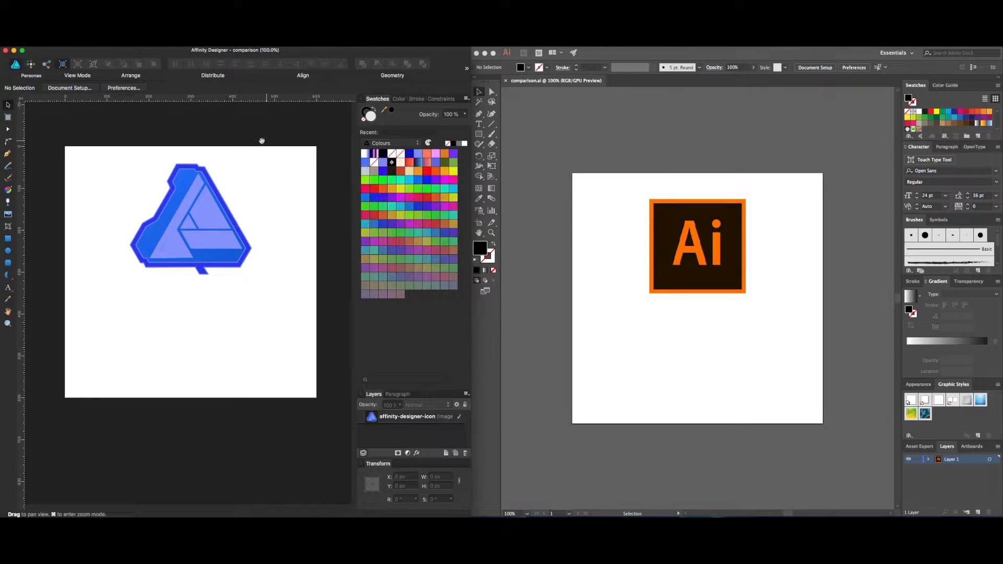
pyautogui.click(11, 46)
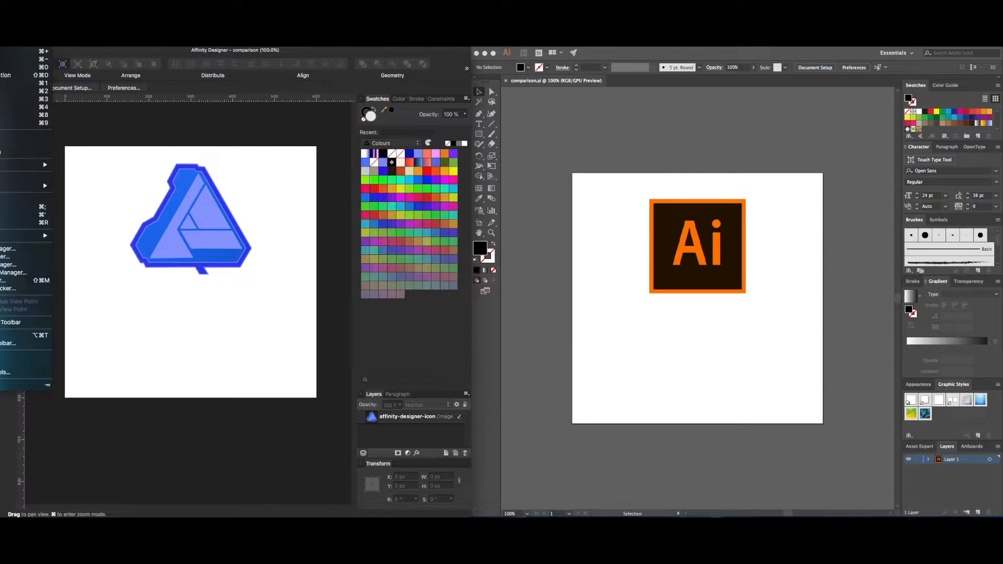
pyautogui.moveTo(31, 164)
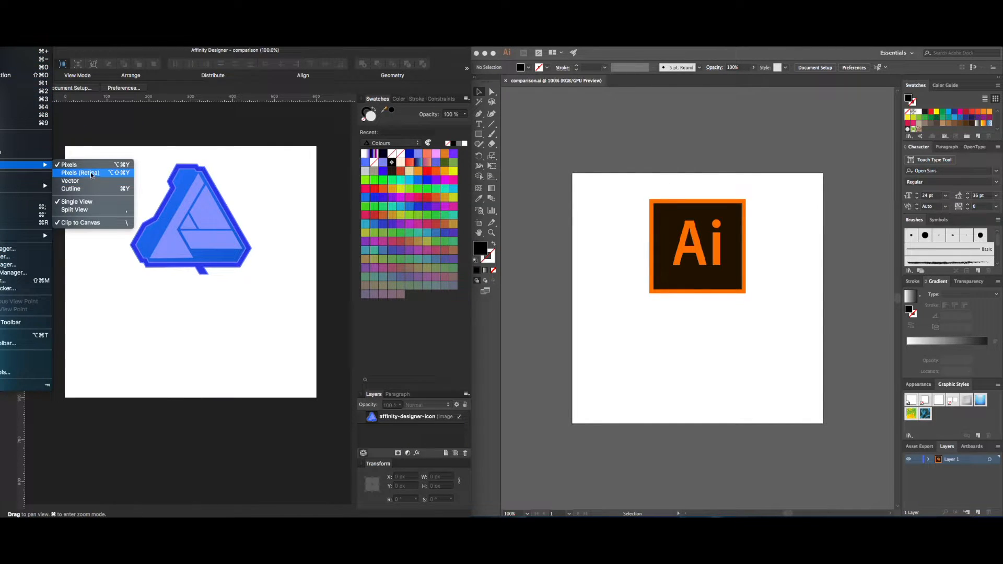
pyautogui.click(101, 208)
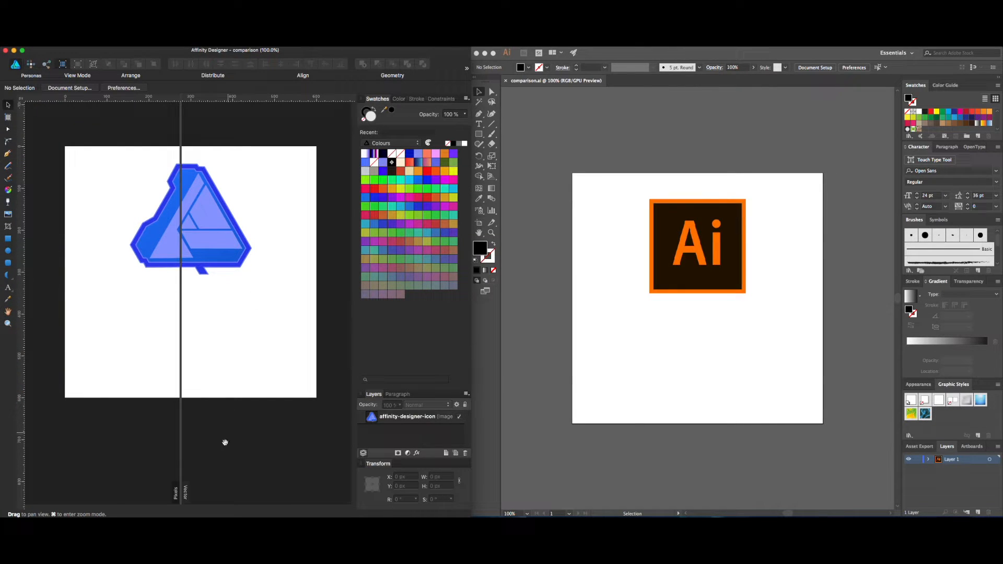
pyautogui.moveTo(184, 494)
pyautogui.mouseDown()
pyautogui.moveTo(204, 494)
pyautogui.moveTo(171, 494)
pyautogui.moveTo(182, 494)
pyautogui.mouseUp()
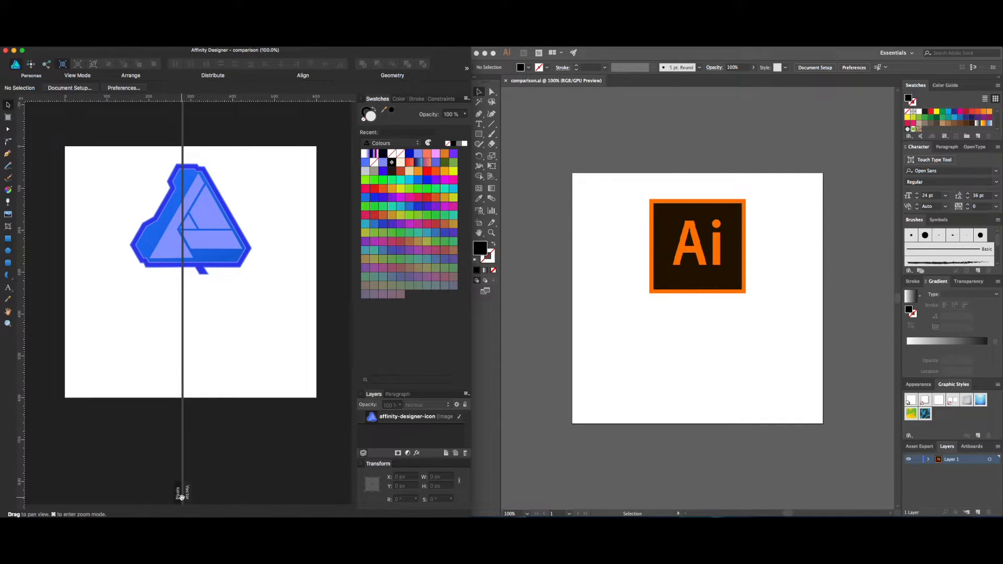
pyautogui.moveTo(181, 494); pyautogui.dragTo(186, 494)
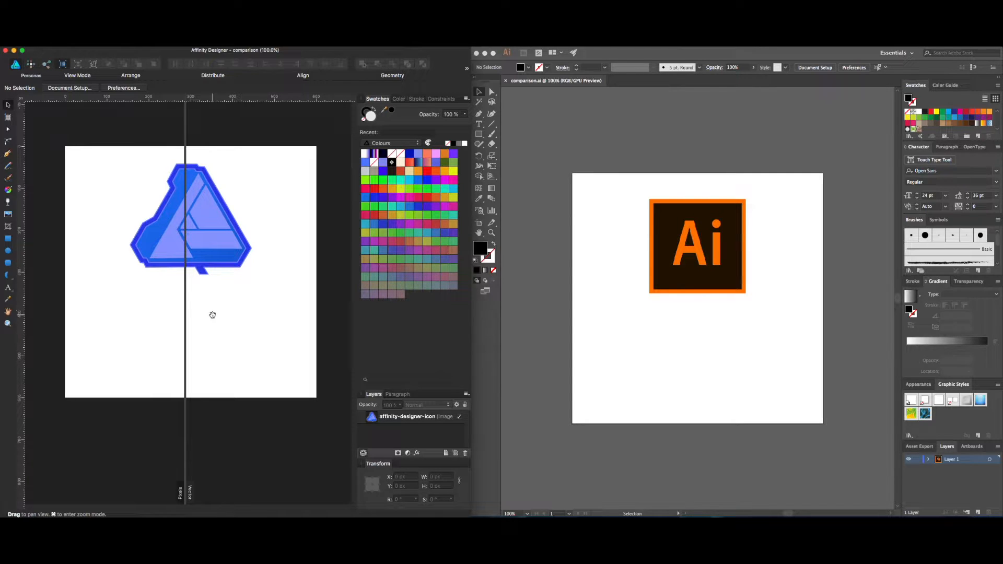
# Step: Switch to Illustrator, examine its view commands, and return to Affinity Designer
pyautogui.click(693, 269)
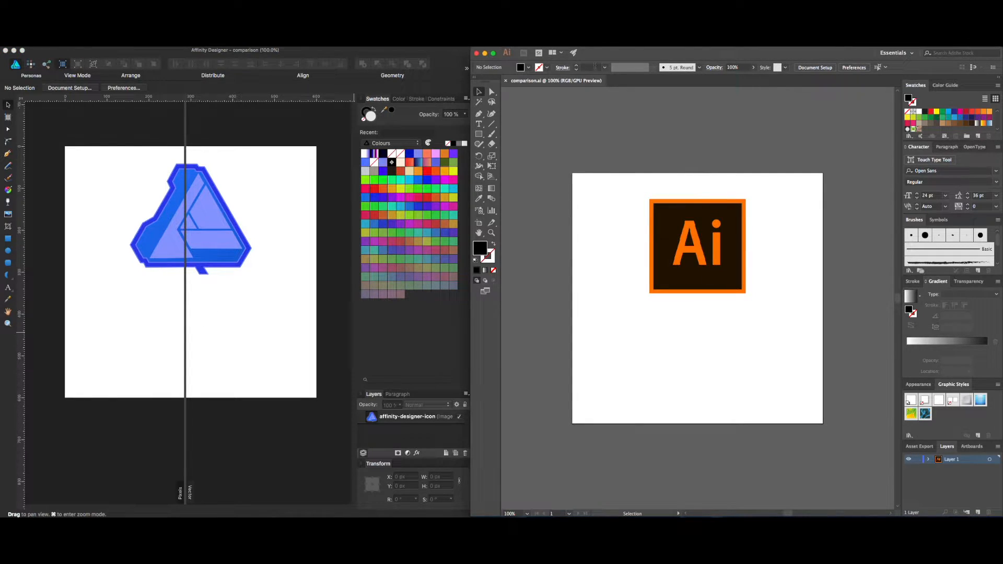
pyautogui.click(6, 43)
pyautogui.moveTo(13, 43)
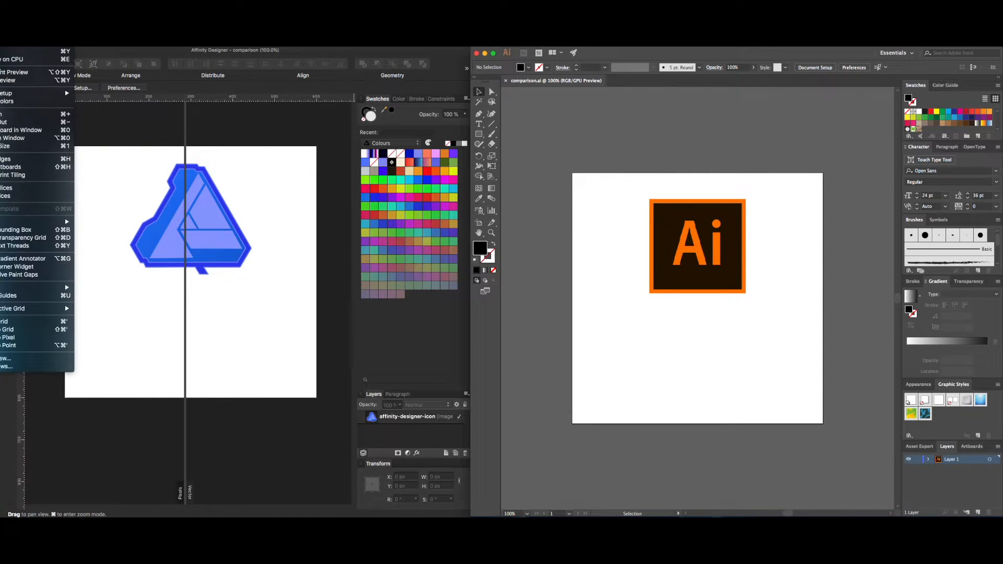
pyautogui.click(295, 215)
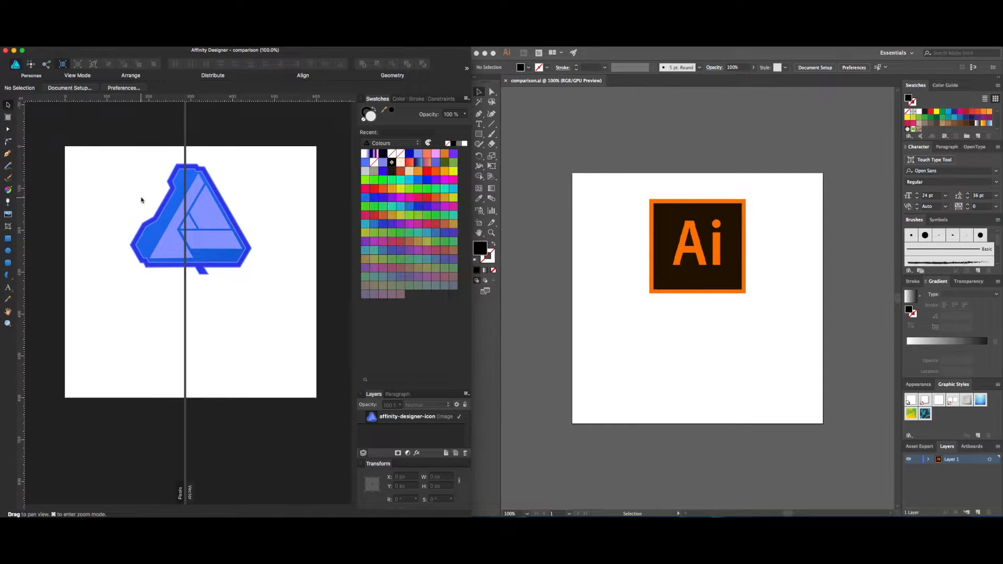
# Step: Show the Pixels side of the split view in Outline mode and restore the normal single view
pyautogui.click(1, 44)
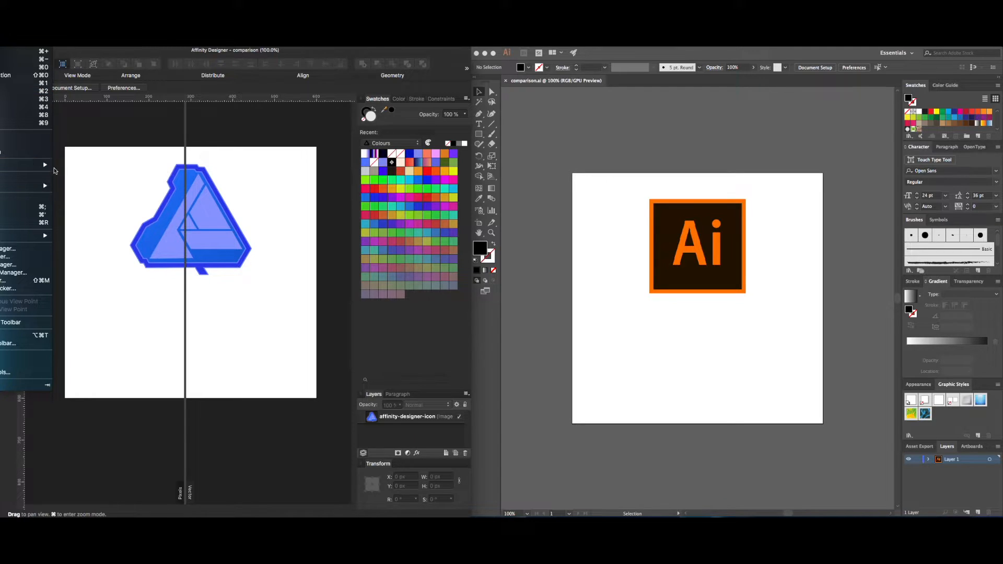
pyautogui.moveTo(59, 166)
pyautogui.click(84, 189)
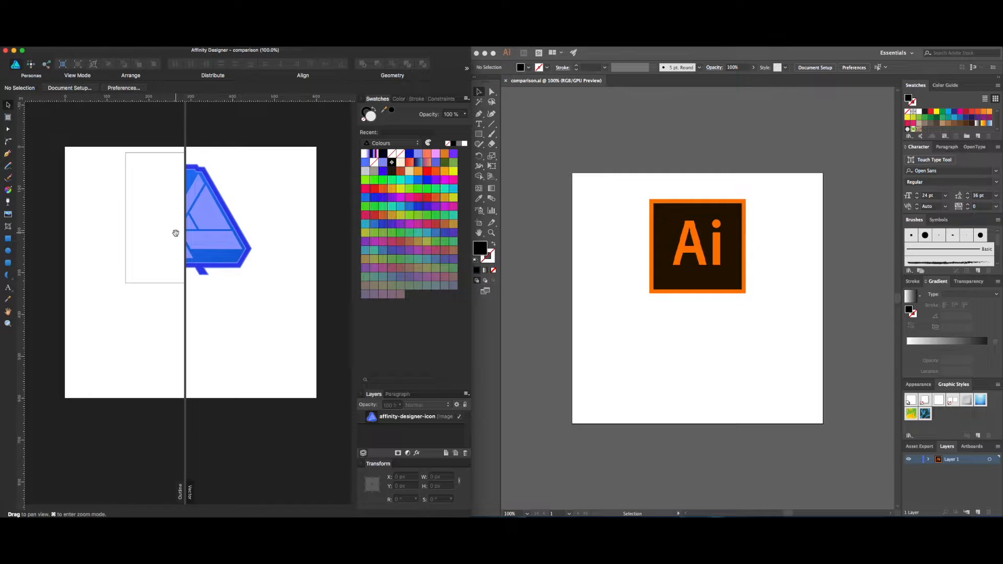
pyautogui.press('super+y')
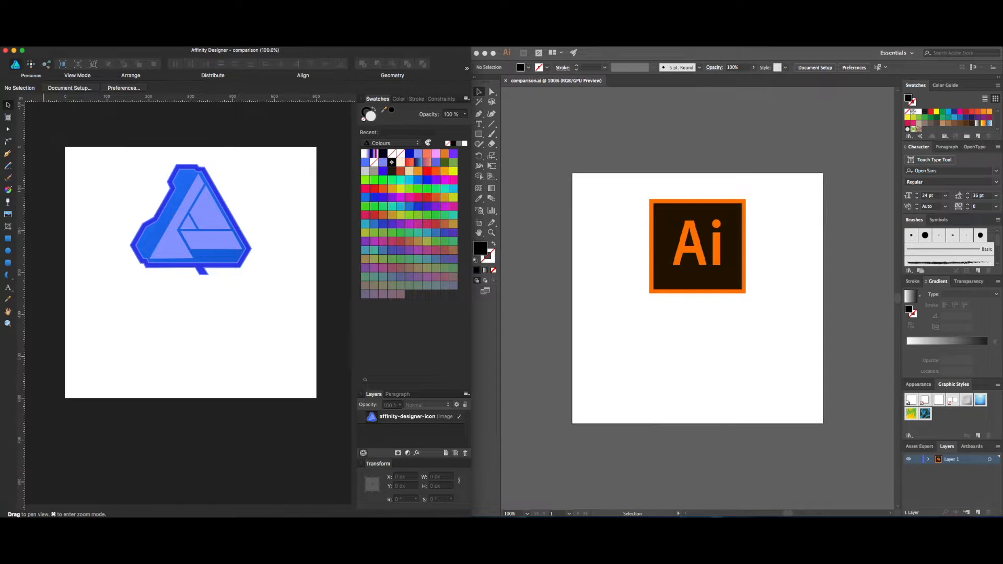
# Step: In Affinity Designer's user interface preferences, set the UI style to Light and the font UI size to Default, and close the preferences
pyautogui.press('super+comma')
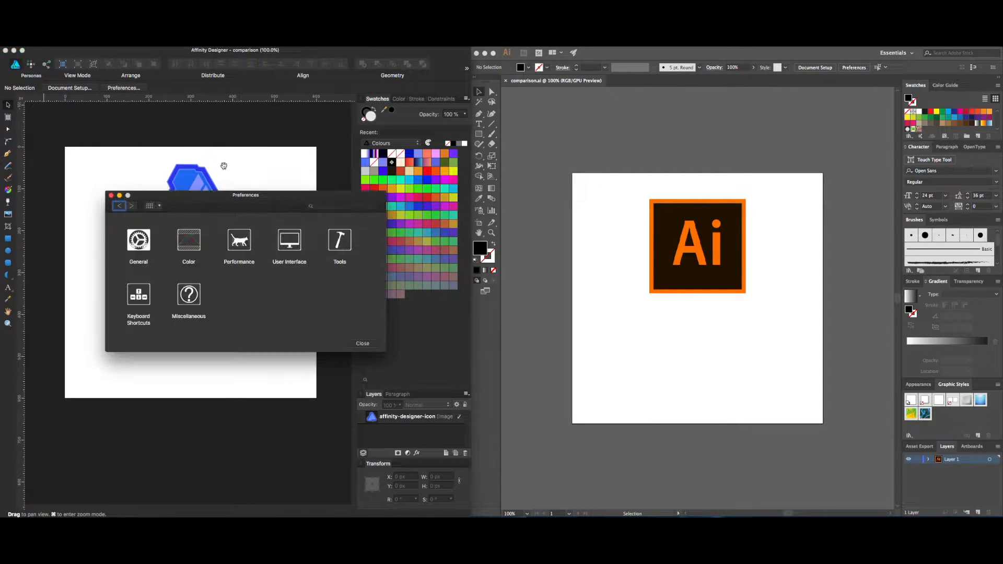
pyautogui.click(295, 245)
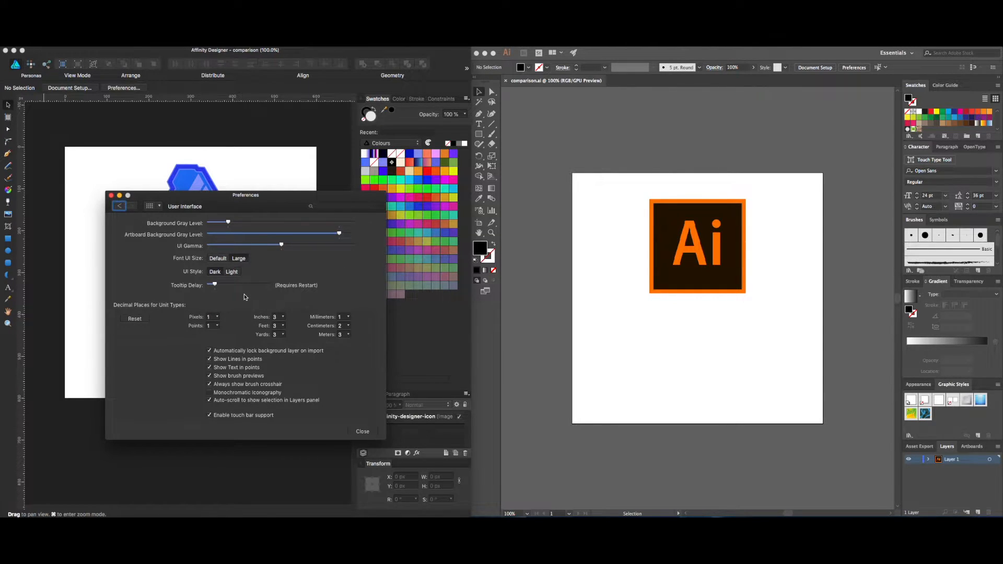
pyautogui.click(232, 272)
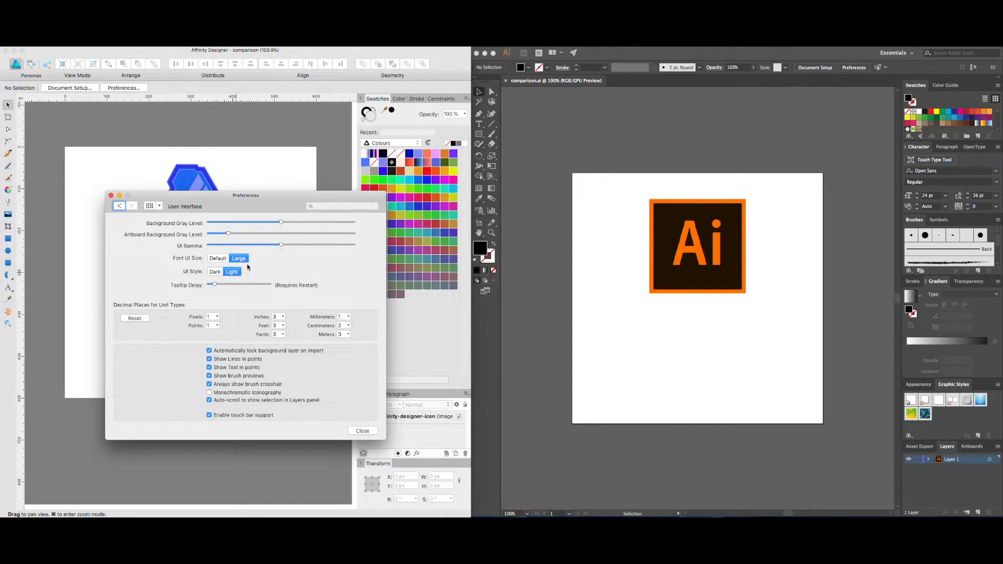
pyautogui.moveTo(257, 195); pyautogui.dragTo(245, 165)
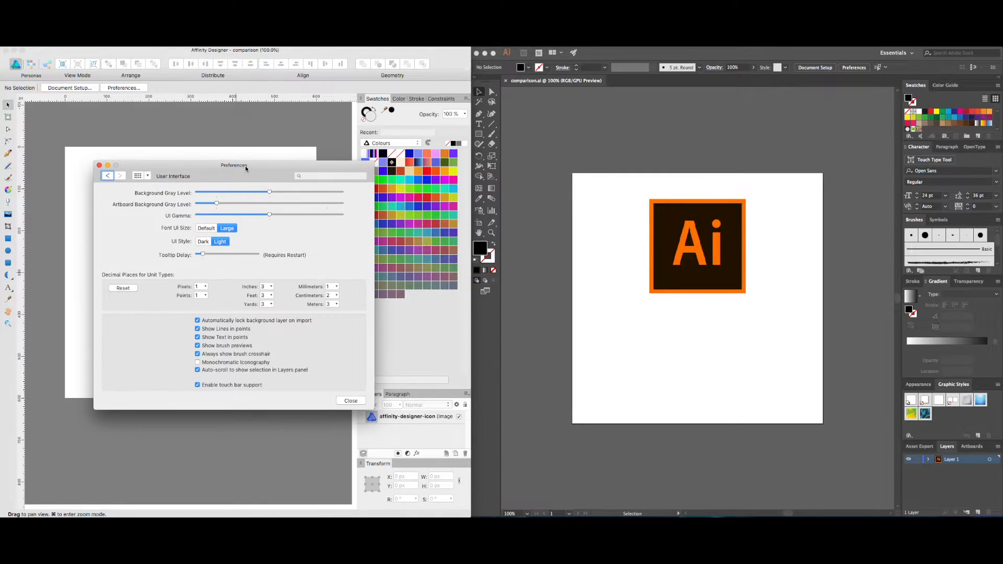
pyautogui.click(206, 228)
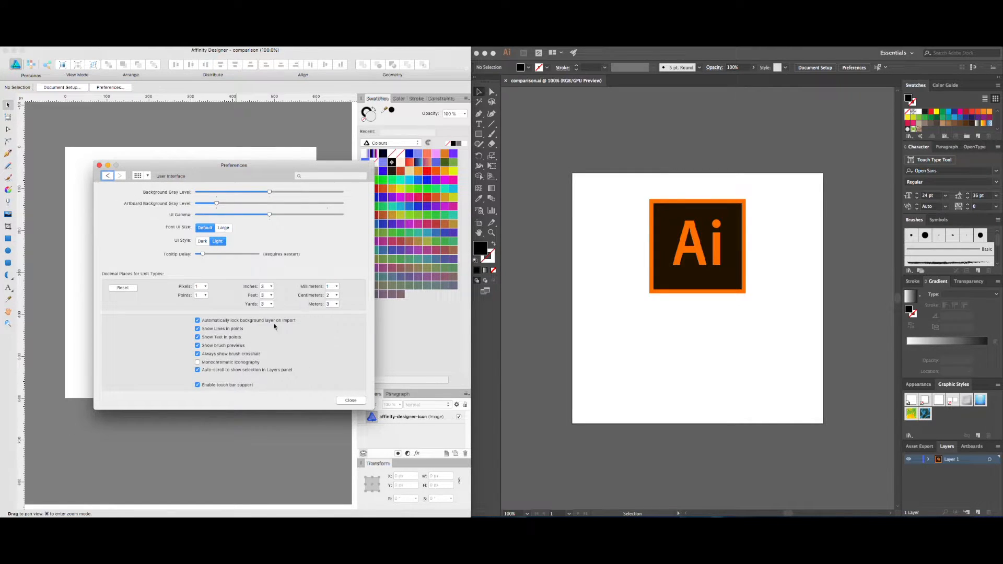
pyautogui.click(350, 401)
# Step: Switch to Illustrator and open the User Interface section of its preferences
pyautogui.press('super+k')
pyautogui.moveTo(457, 164); pyautogui.dragTo(381, 167)
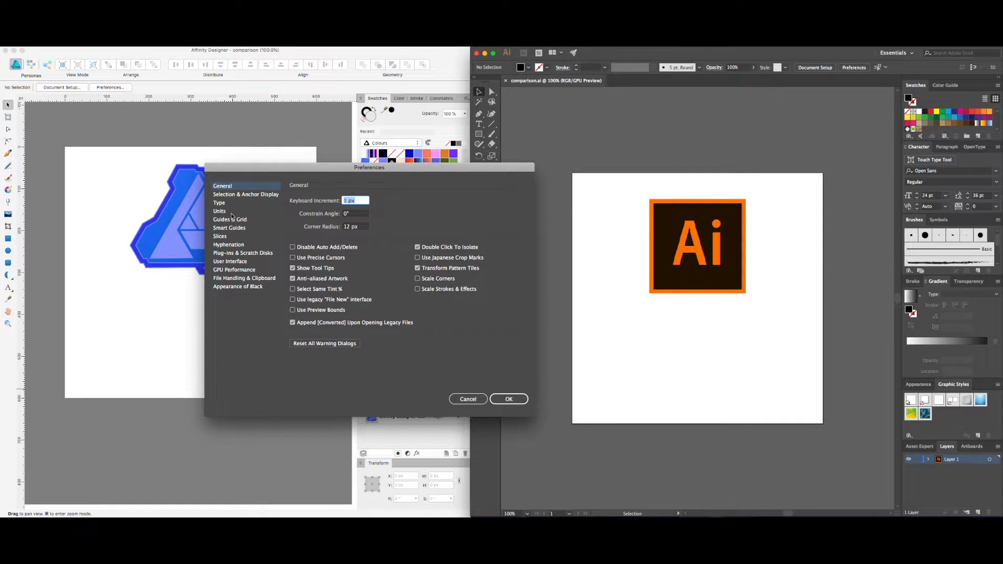
pyautogui.click(230, 262)
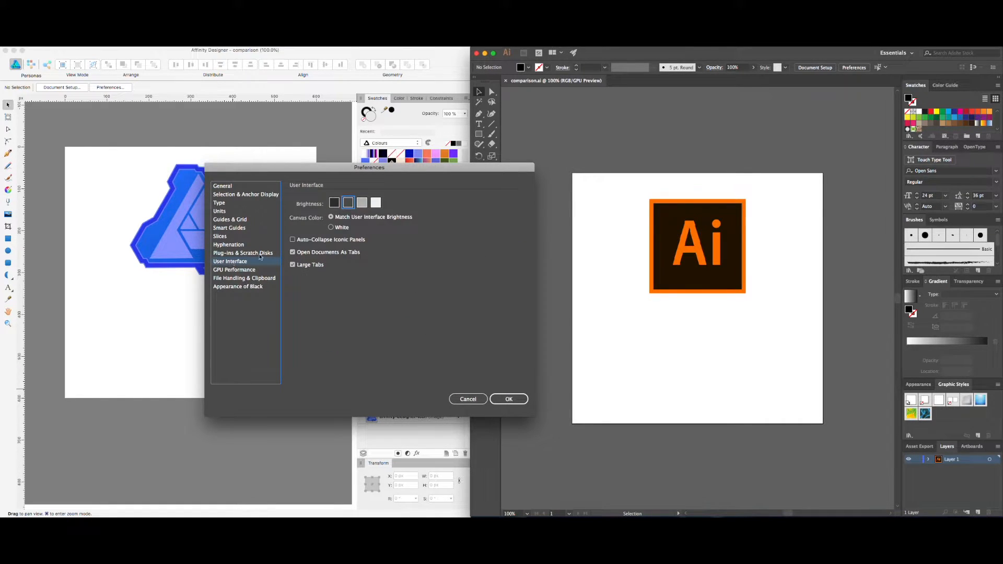
# Step: Try the available interface brightness levels, including Light and Medium Light, and a White canvas color
pyautogui.click(334, 202)
pyautogui.click(348, 202)
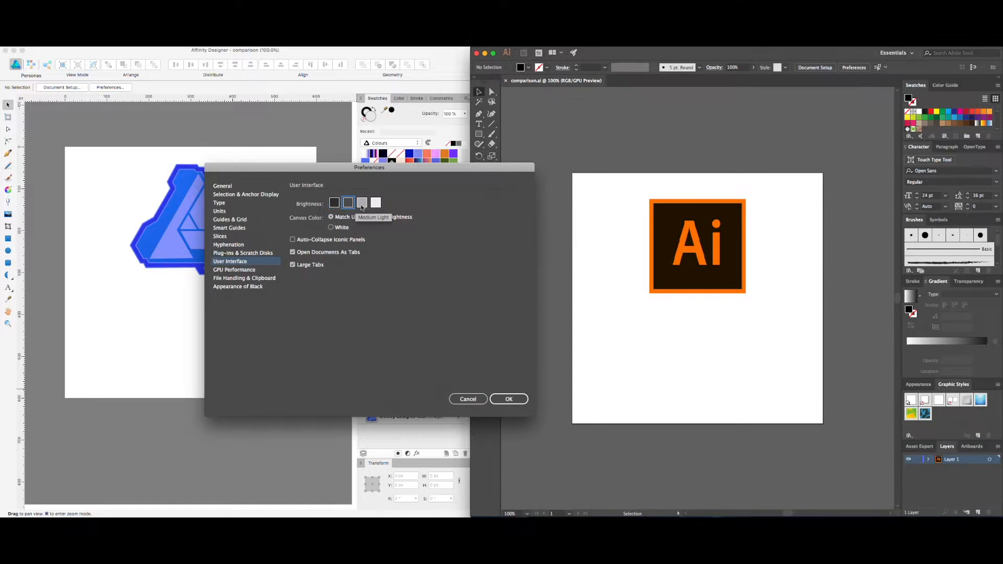
pyautogui.click(362, 202)
pyautogui.click(376, 204)
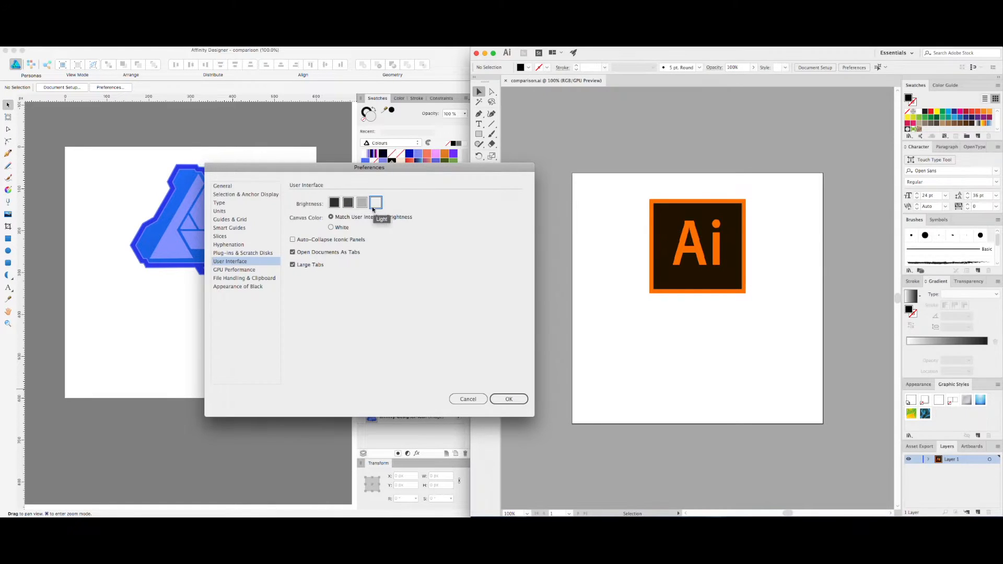
pyautogui.click(363, 203)
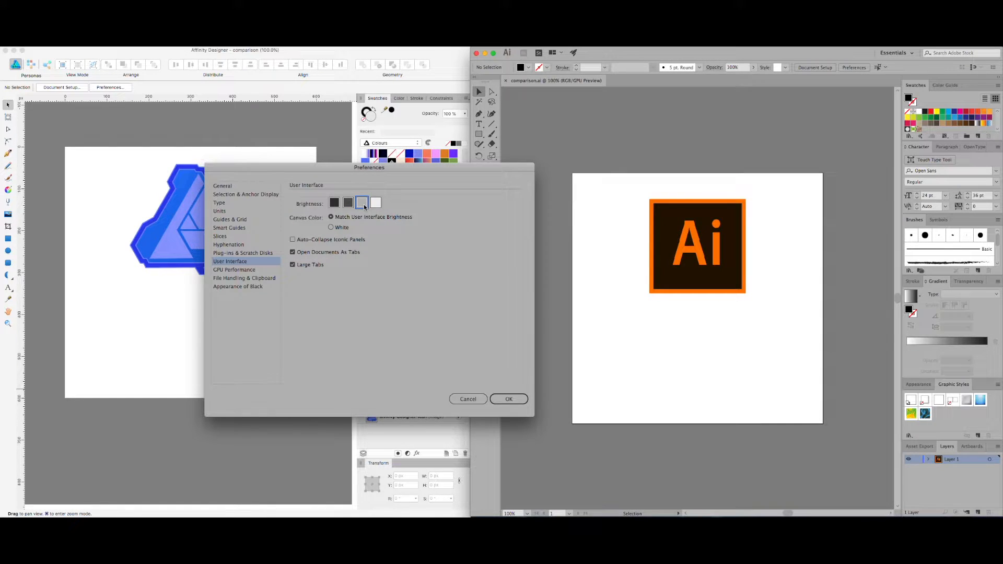
pyautogui.click(340, 228)
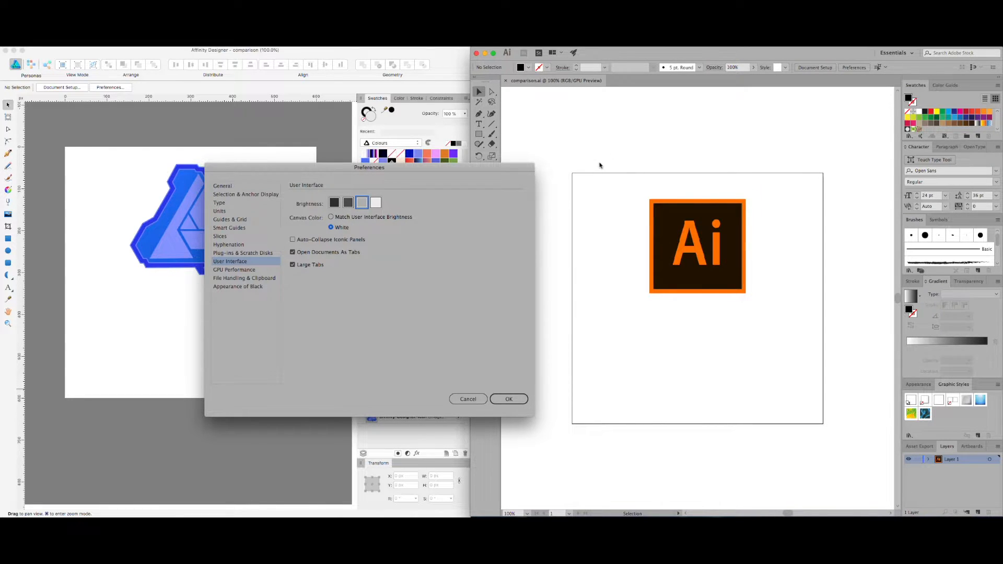
# Step: Choose the darkest interface brightness, set the canvas color to Match User Interface Brightness, and apply the preferences
pyautogui.click(334, 203)
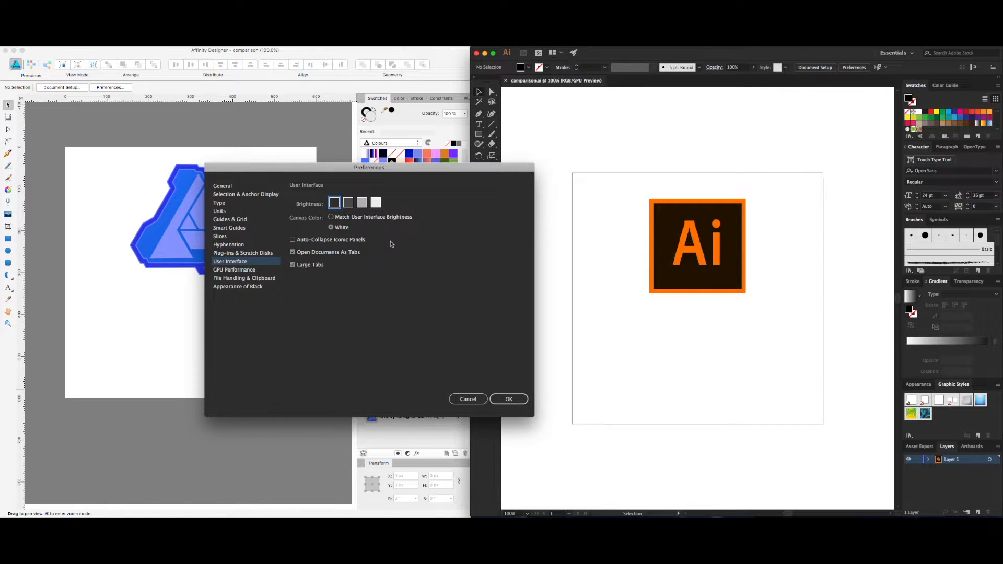
pyautogui.click(361, 217)
pyautogui.click(508, 398)
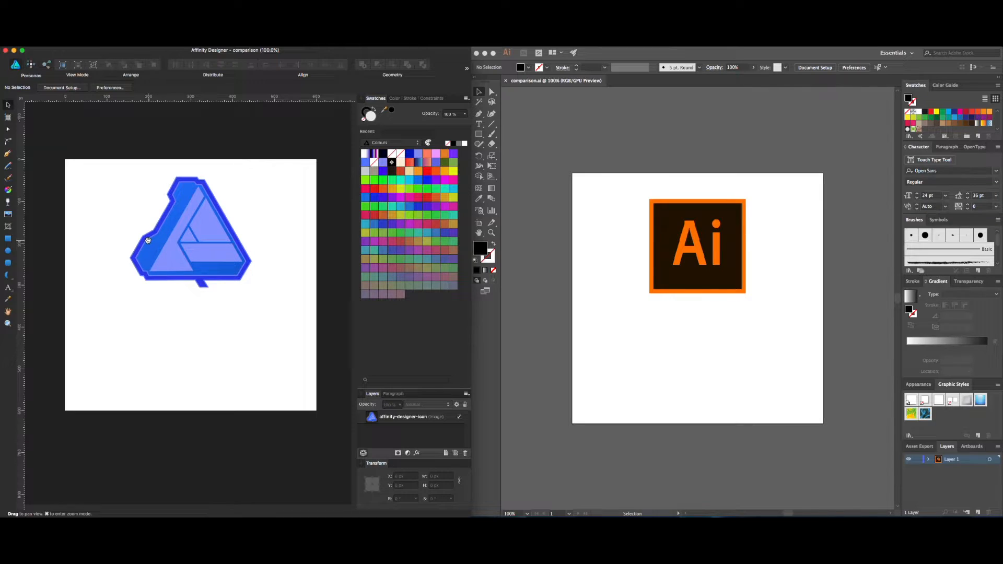
pyautogui.scroll(-1, 152, 241)
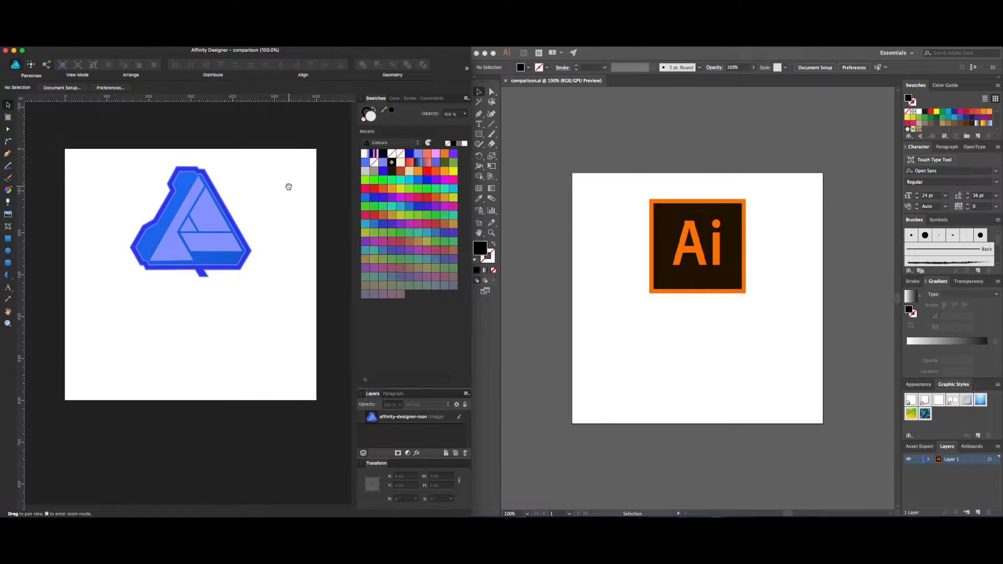
pyautogui.scroll(-1, 283, 196)
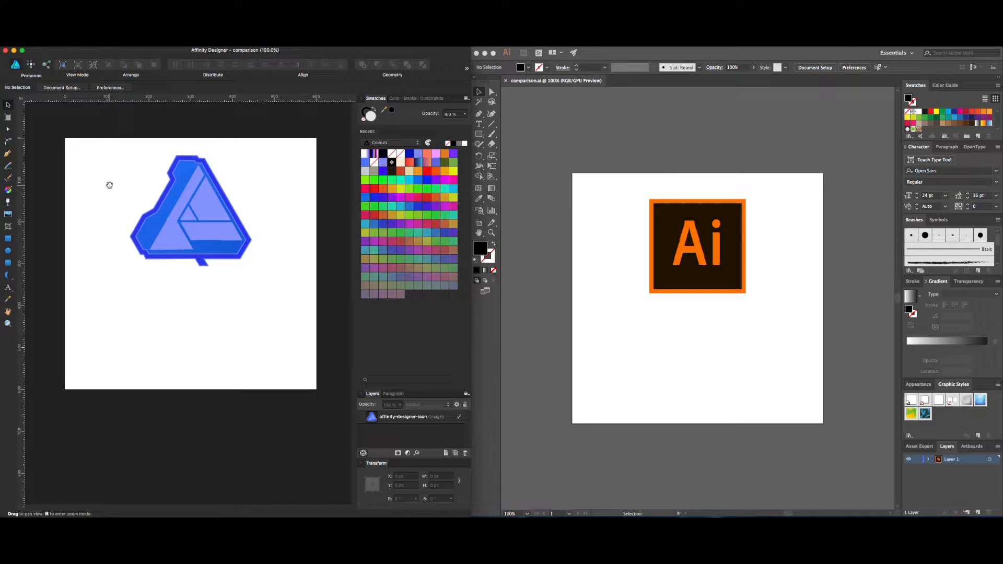
pyautogui.scroll(-1, 110, 184)
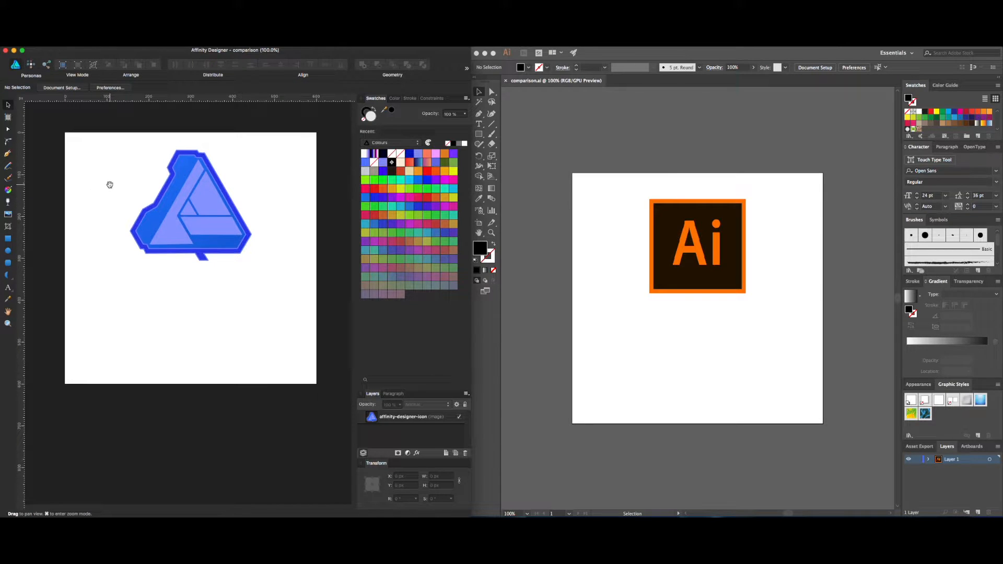
pyautogui.scroll(2, 110, 185)
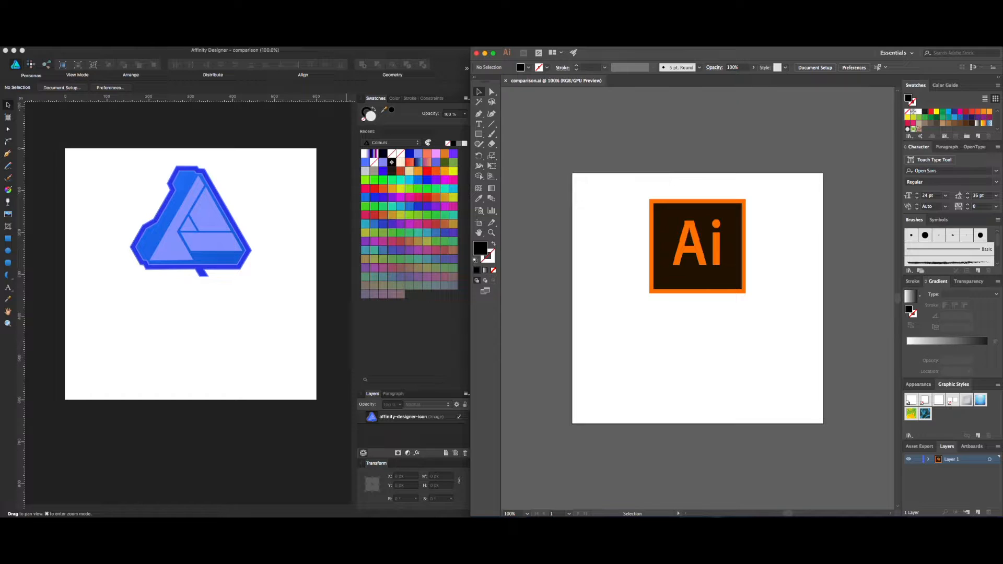
# Step: Start a new Illustrator document, dismiss the introduction banner, and review the Mobile, Web, Print and Art & Illustration presets
pyautogui.press('super+n')
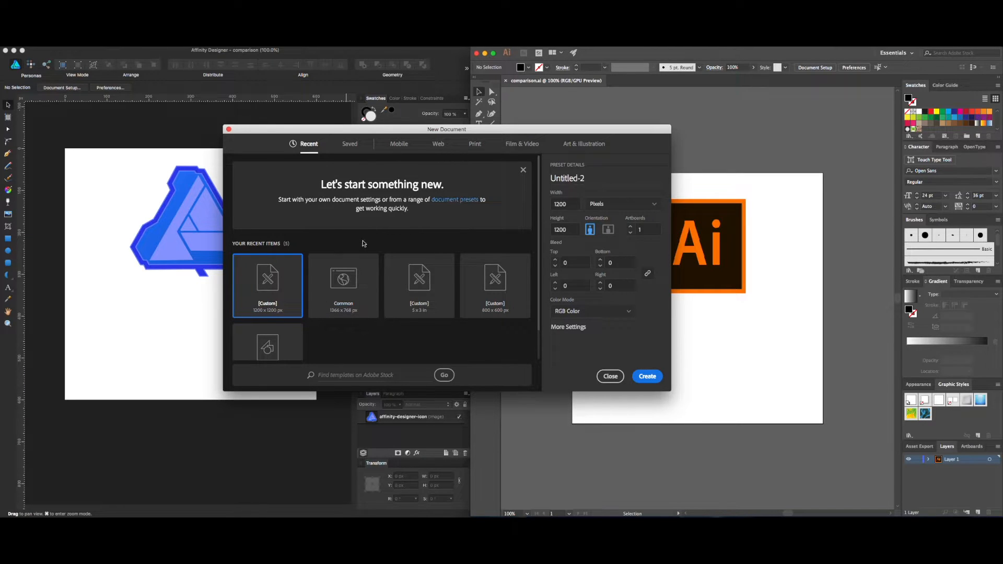
pyautogui.click(523, 170)
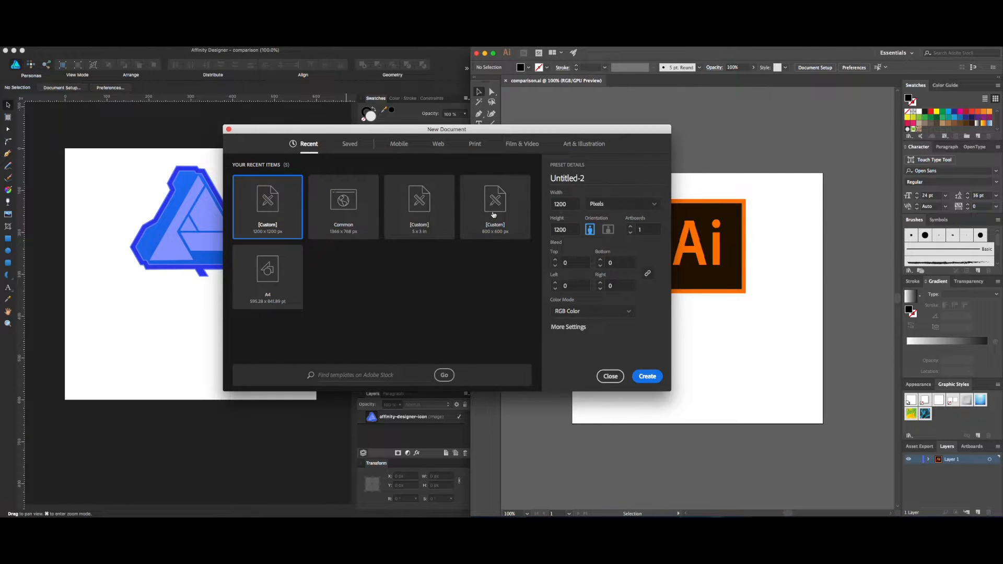
pyautogui.click(398, 148)
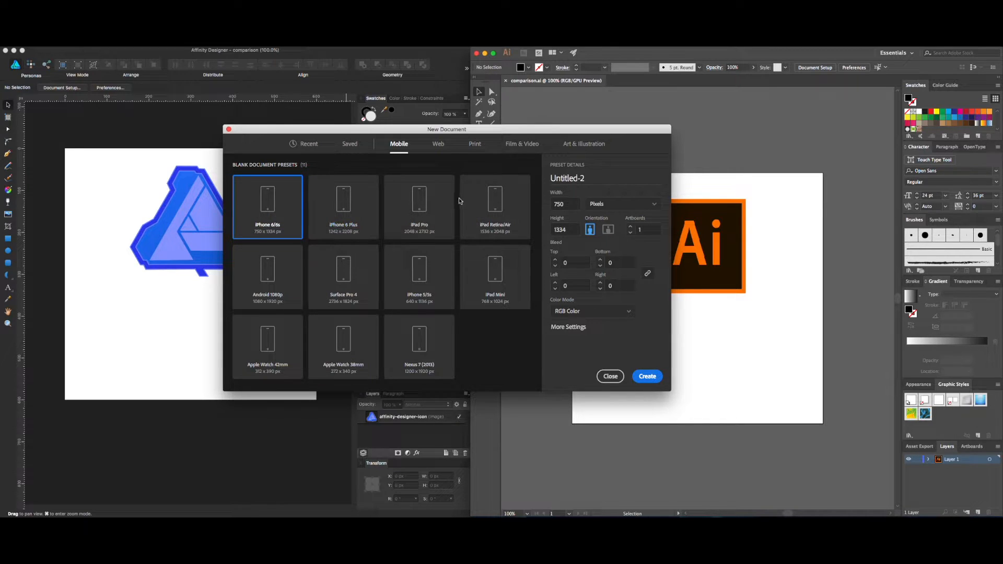
pyautogui.click(439, 145)
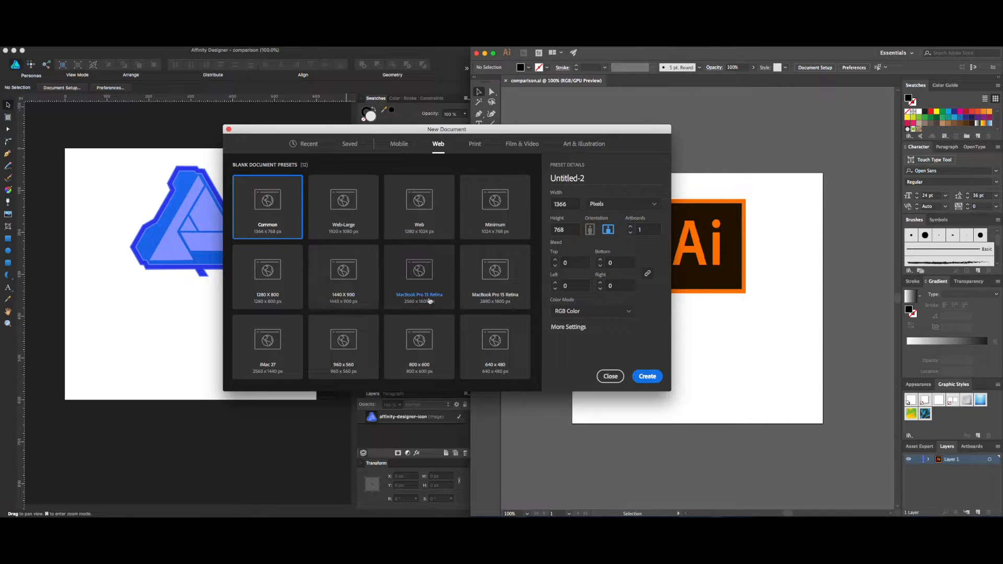
pyautogui.click(476, 147)
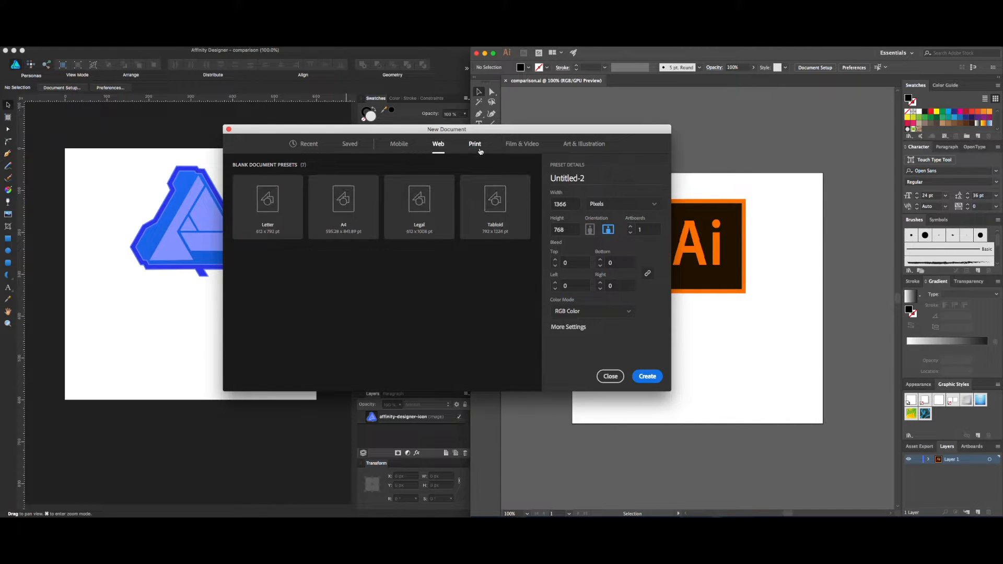
pyautogui.click(576, 145)
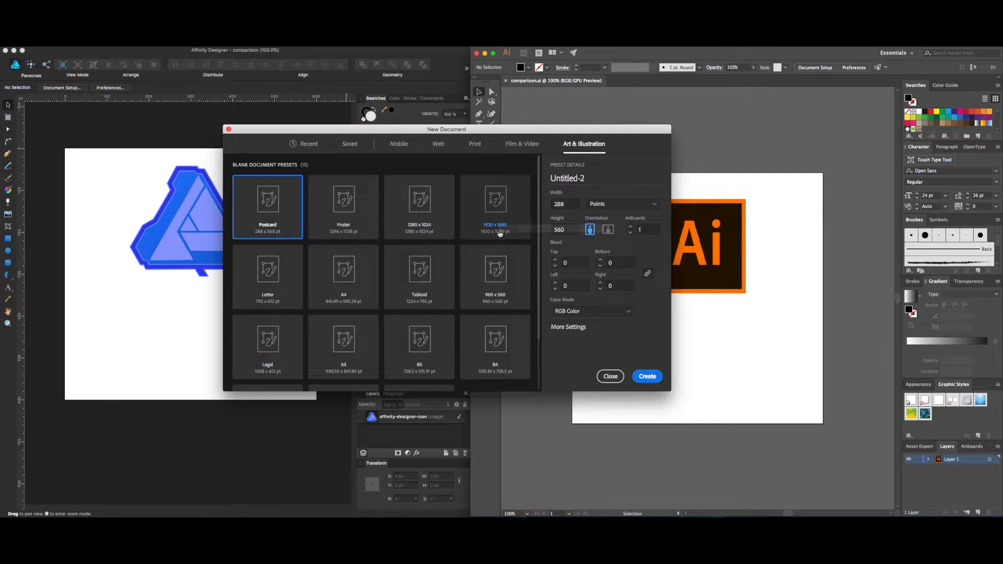
# Step: Review the Art & Illustration, Film & Video and Web document presets and close the new document setup without creating one
pyautogui.scroll(-3, 412, 246)
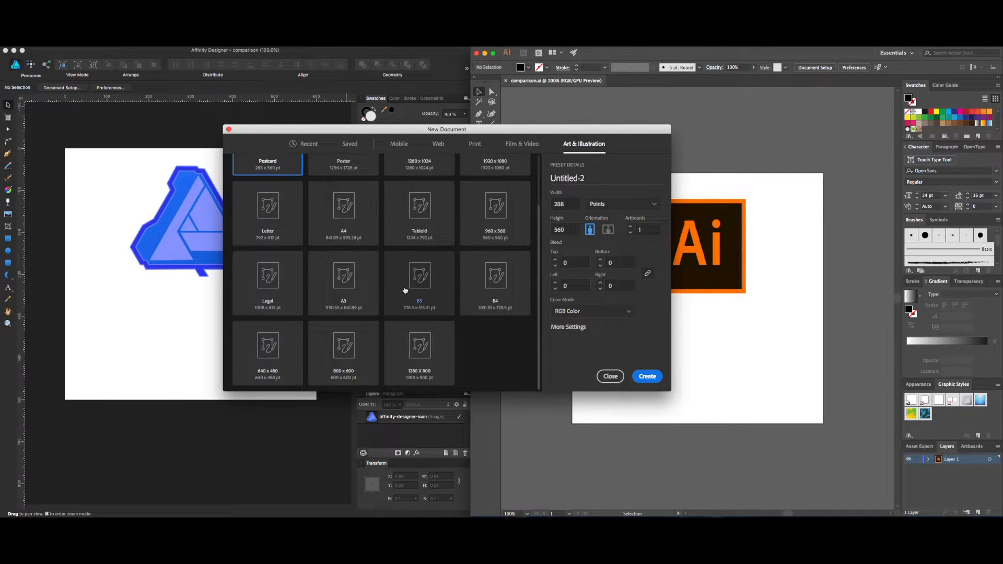
pyautogui.click(522, 144)
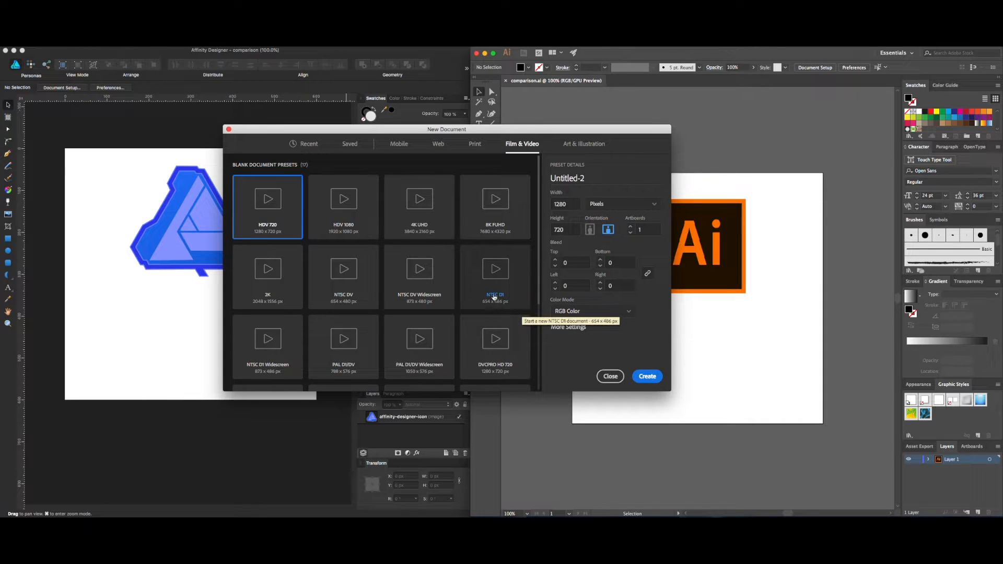
pyautogui.scroll(-1, 481, 250)
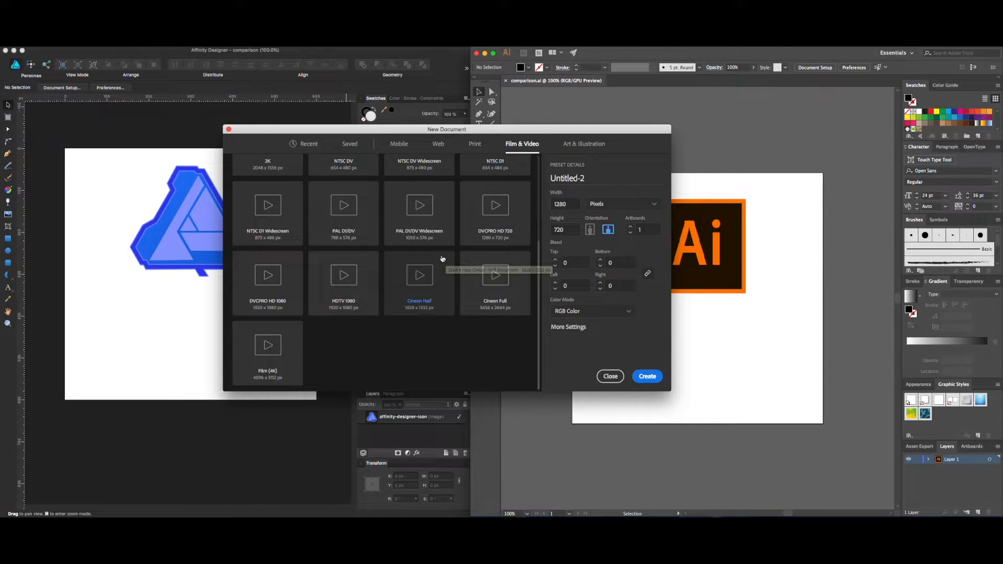
pyautogui.scroll(-1, 447, 262)
pyautogui.click(439, 146)
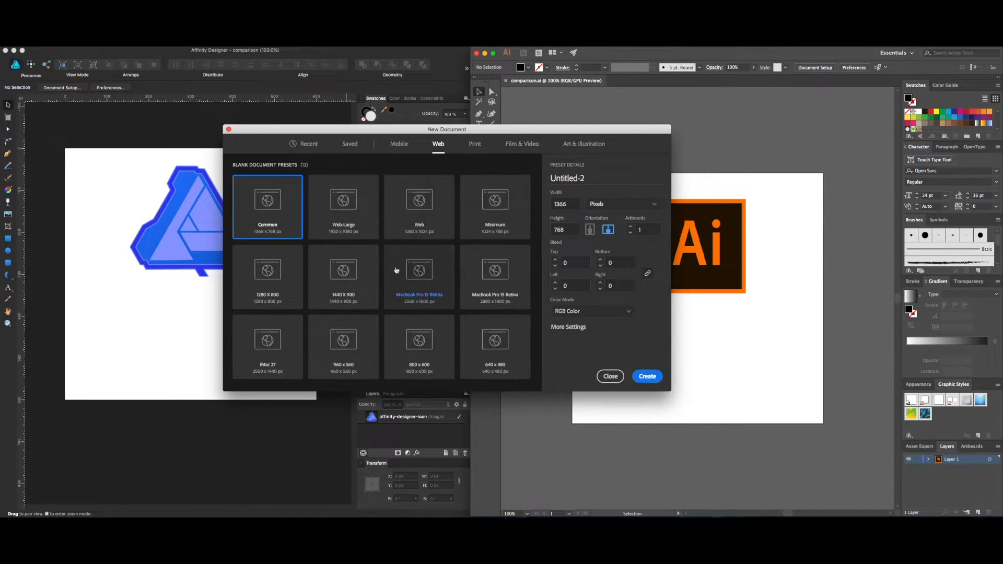
pyautogui.click(609, 376)
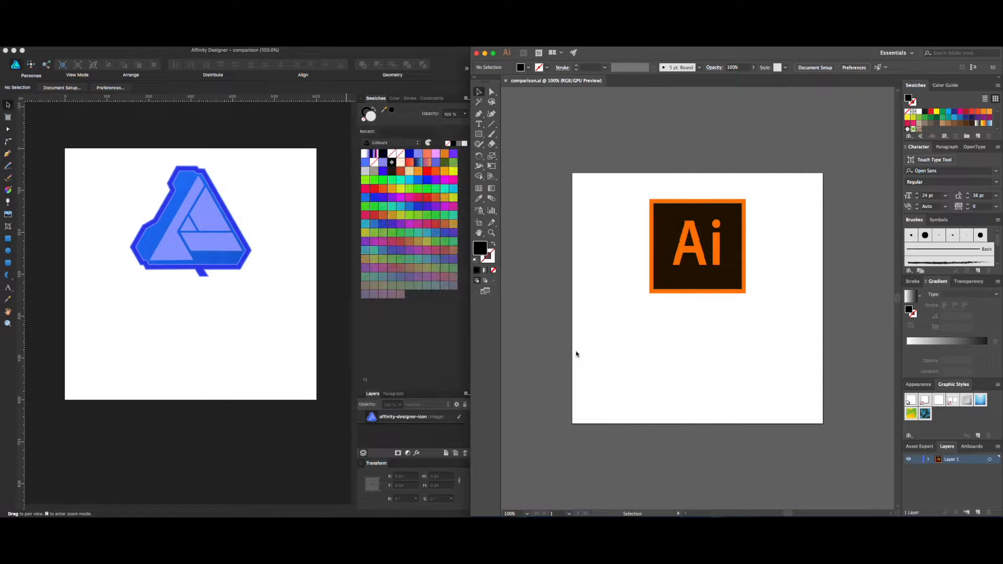
# Step: Switch to Affinity Designer, start a new document, and look through the Print types and their page presets
pyautogui.press('super+n')
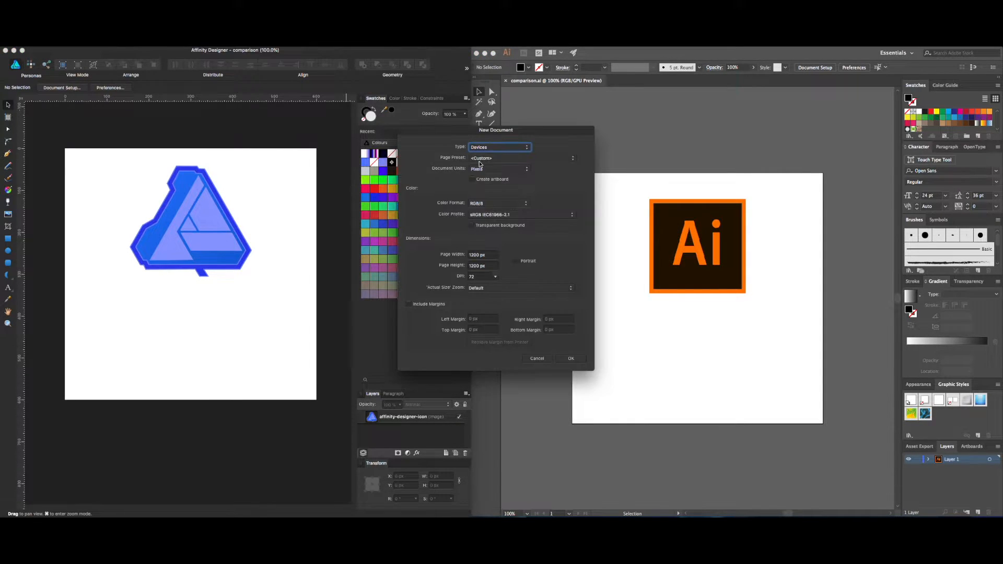
pyautogui.moveTo(487, 132); pyautogui.dragTo(265, 127)
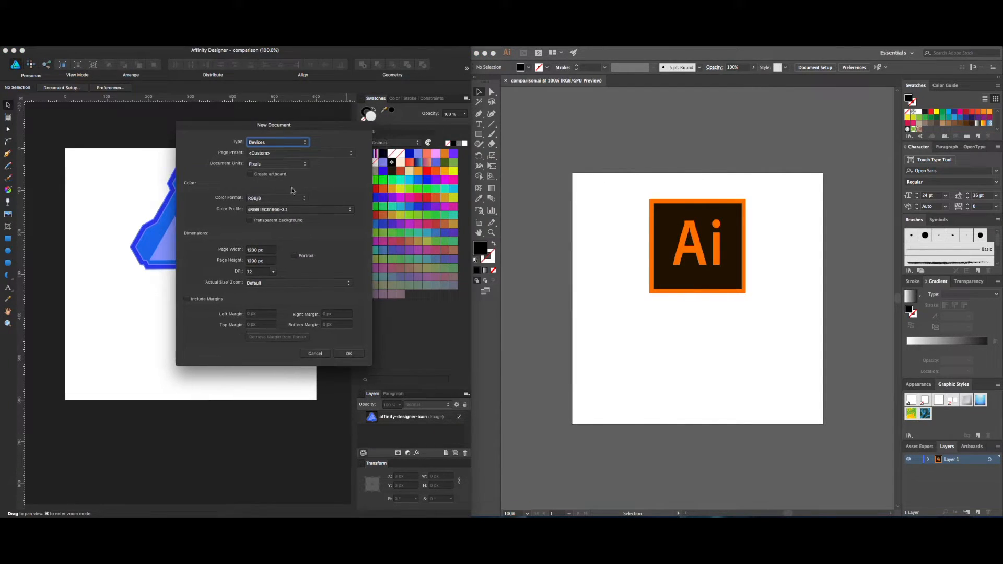
pyautogui.click(291, 146)
pyautogui.click(262, 117)
pyautogui.click(312, 151)
pyautogui.click(193, 151)
pyautogui.click(288, 142)
pyautogui.click(317, 156)
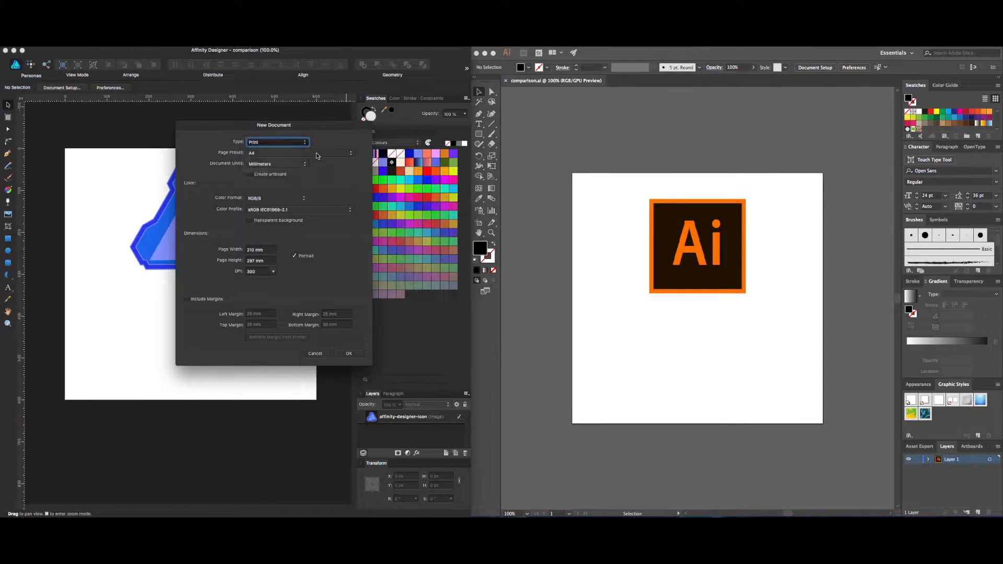
pyautogui.click(317, 155)
pyautogui.click(274, 156)
# Step: Set the document type to Photo and look through its page presets
pyautogui.click(276, 142)
pyautogui.click(296, 151)
pyautogui.click(296, 154)
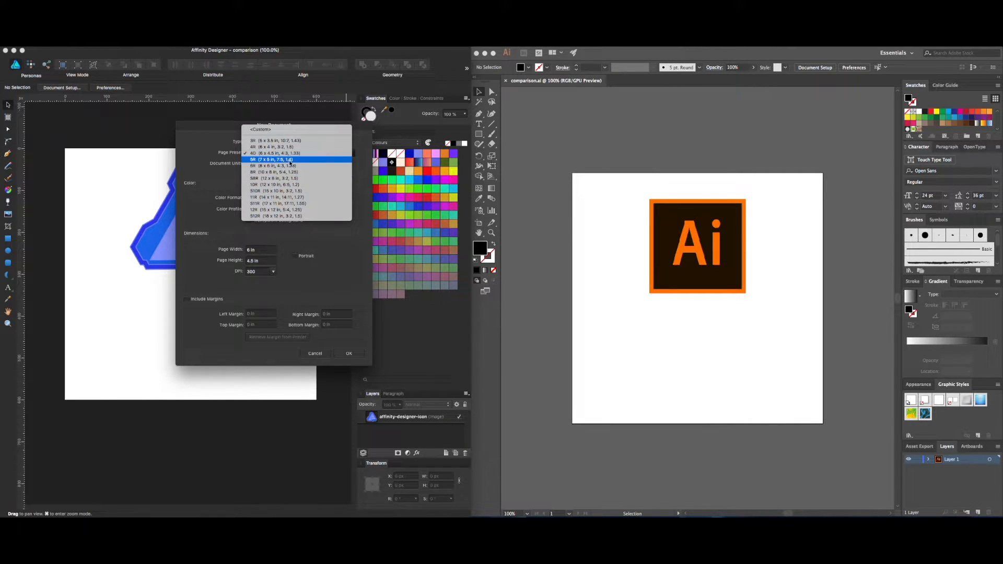
pyautogui.click(228, 157)
pyautogui.click(274, 154)
pyautogui.click(226, 147)
# Step: Set the document type to Web and look through its page presets
pyautogui.click(246, 143)
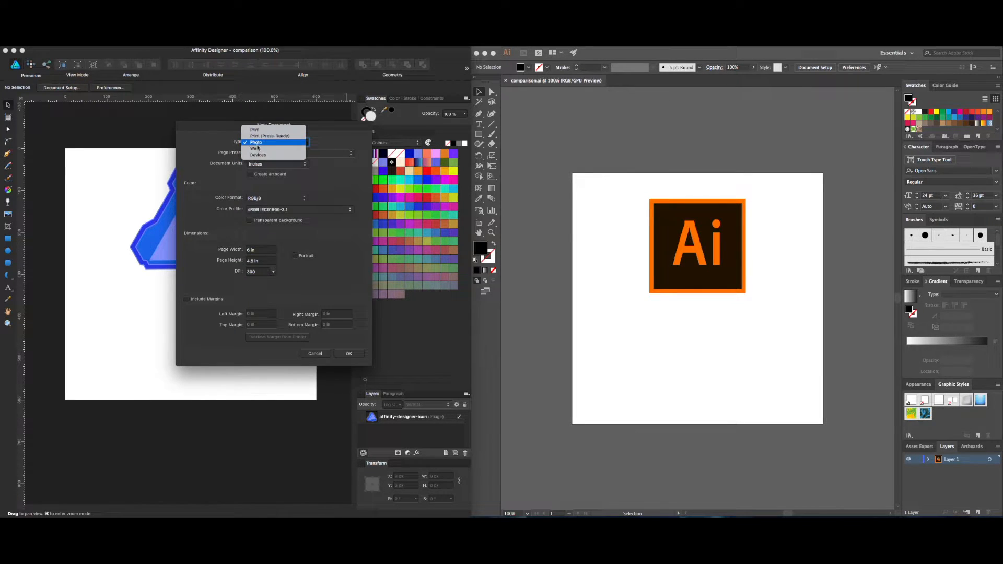
pyautogui.click(258, 149)
pyautogui.click(275, 154)
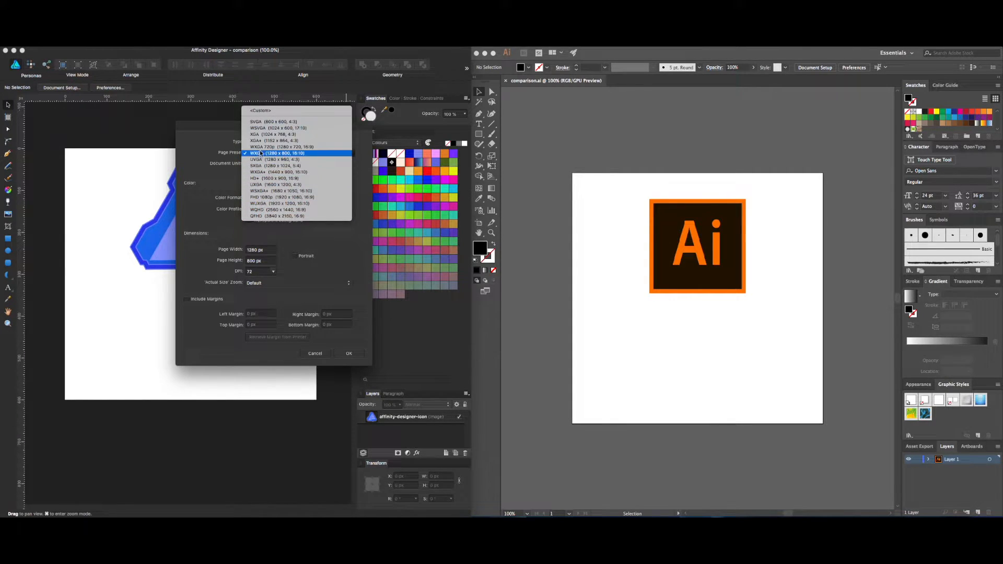
pyautogui.click(199, 150)
pyautogui.click(282, 153)
pyautogui.click(211, 127)
# Step: Set the document type to Devices, look through its page presets, and cancel the new document
pyautogui.click(254, 141)
pyautogui.click(258, 149)
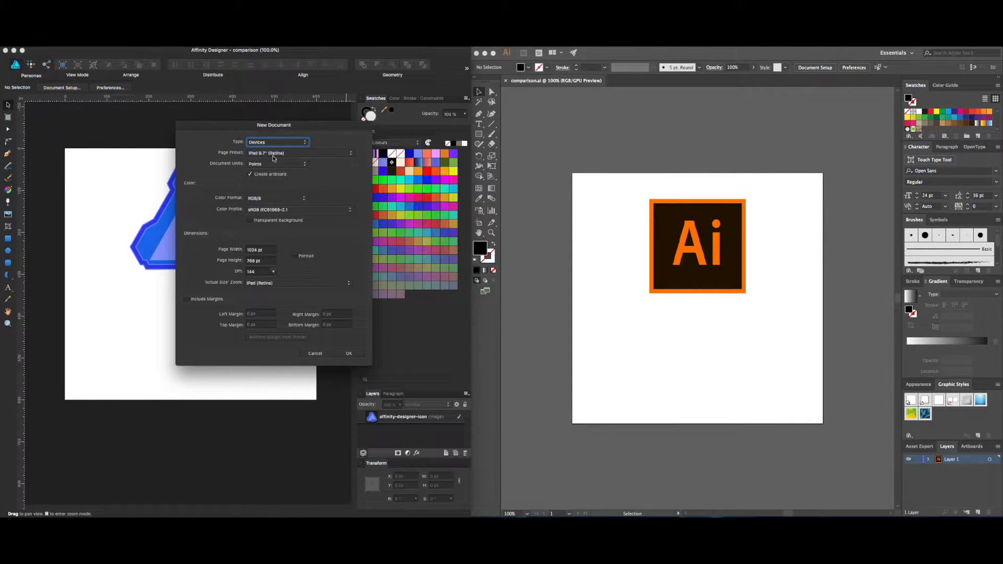
pyautogui.click(285, 153)
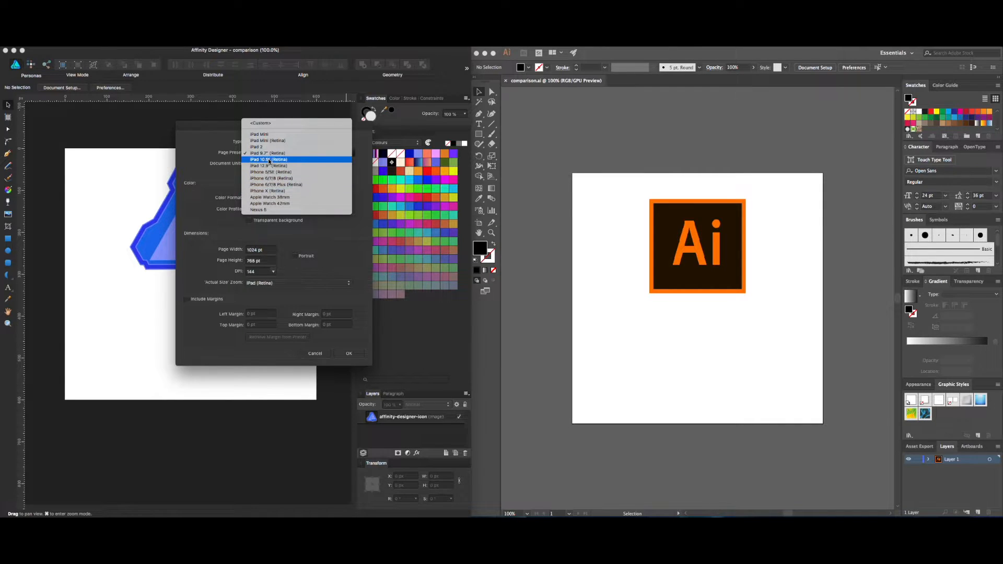
pyautogui.click(228, 153)
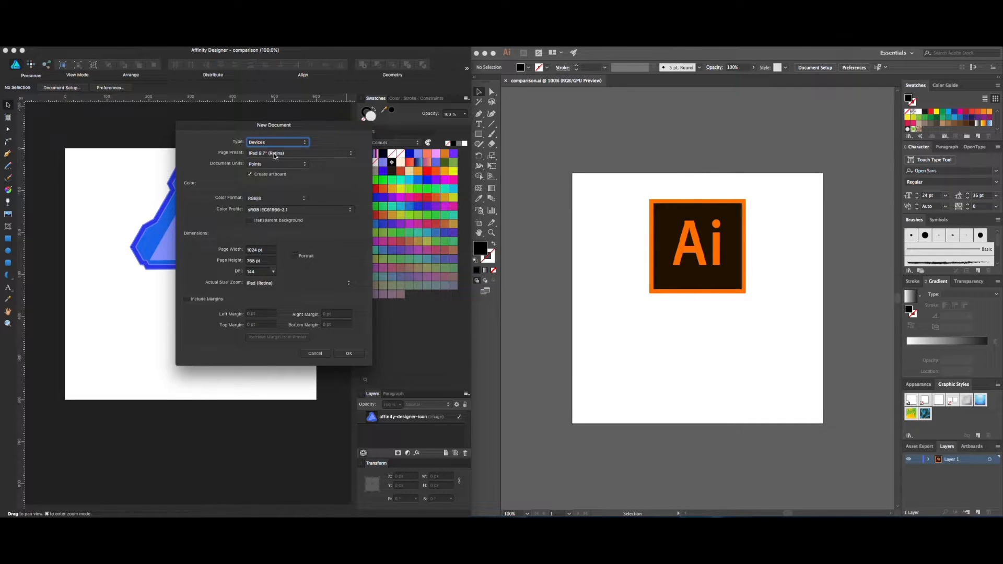
pyautogui.click(320, 353)
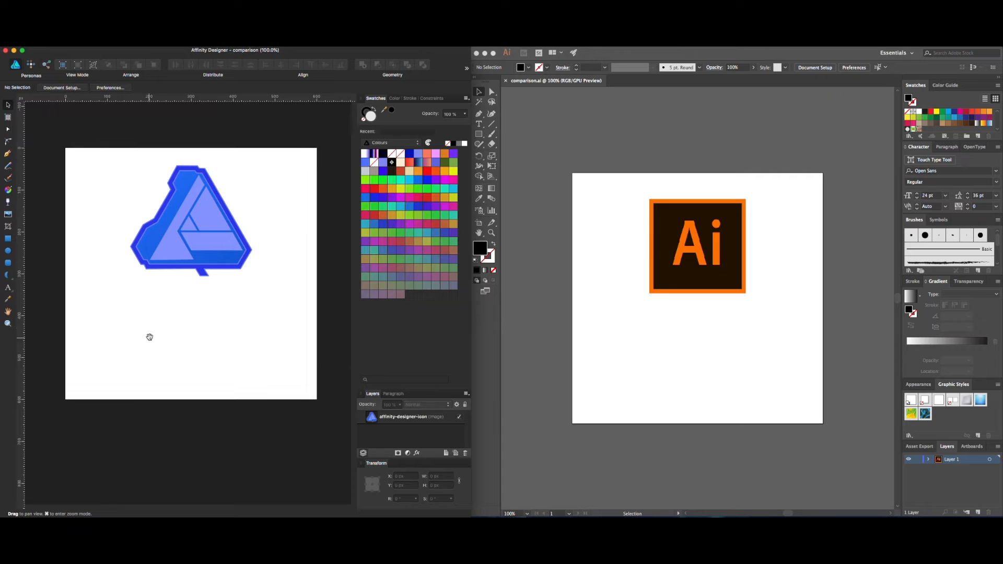
# Step: Draw an artboard about 285 by 600 px to the right of the page and select the icon image
pyautogui.hscroll(5, 198, 308)
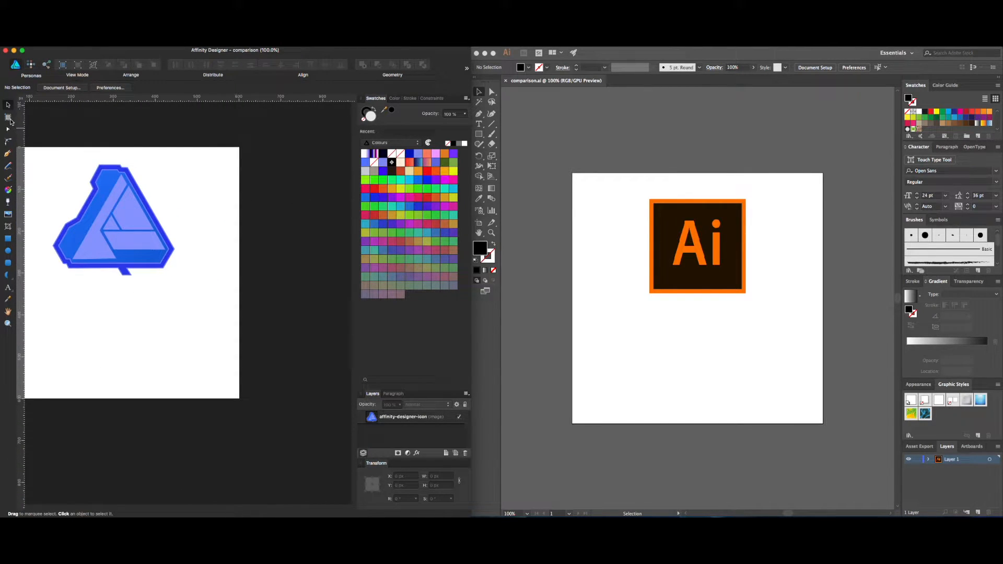
pyautogui.click(8, 119)
pyautogui.moveTo(258, 148); pyautogui.dragTo(336, 406)
pyautogui.hscroll(3, 282, 214)
pyautogui.press('v')
pyautogui.hscroll(-3, 152, 197)
pyautogui.click(133, 245)
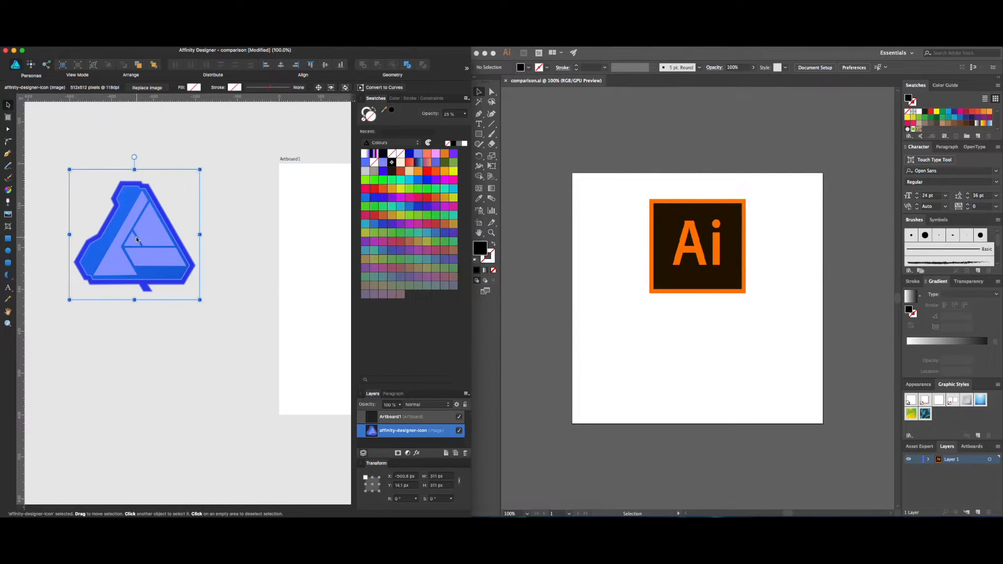
# Step: Select the new artboard and widen it to about 477 px by extending its right edge
pyautogui.moveTo(267, 242); pyautogui.dragTo(99, 253)
pyautogui.hscroll(3, 199, 226)
pyautogui.click(105, 266)
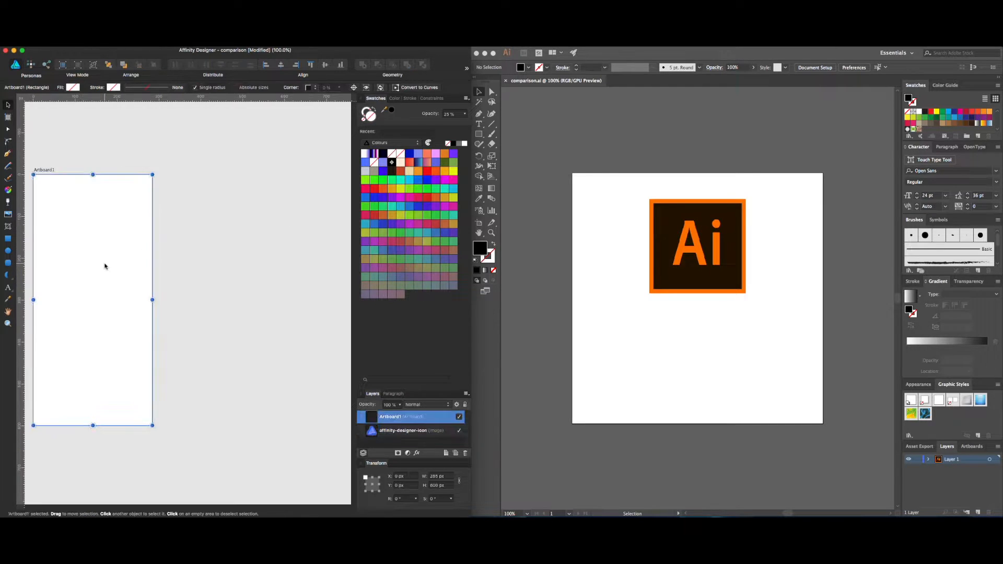
pyautogui.moveTo(152, 299); pyautogui.dragTo(233, 300)
pyautogui.hscroll(-3, 249, 268)
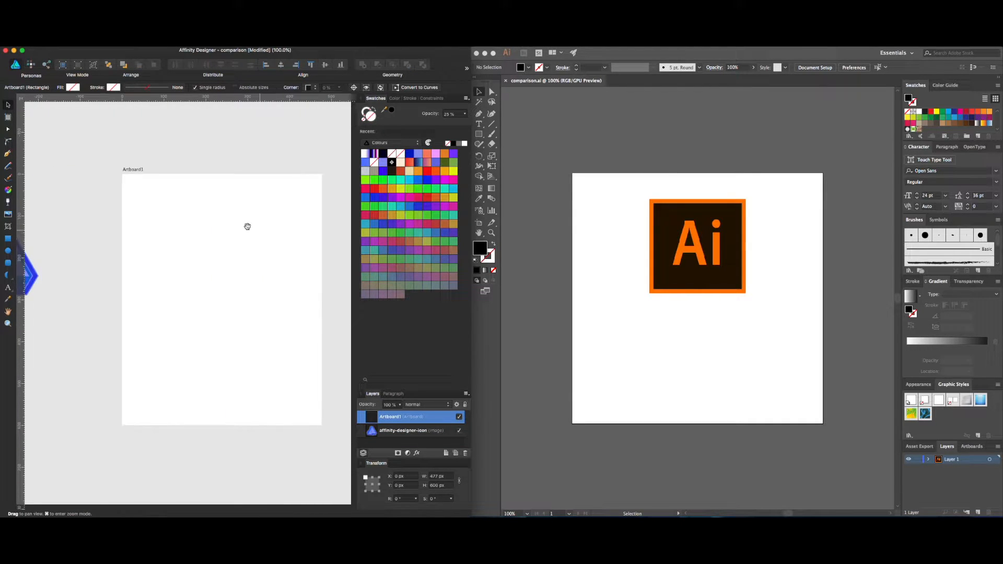
# Step: Insert another artboard using the iPhone X size preset
pyautogui.click(9, 118)
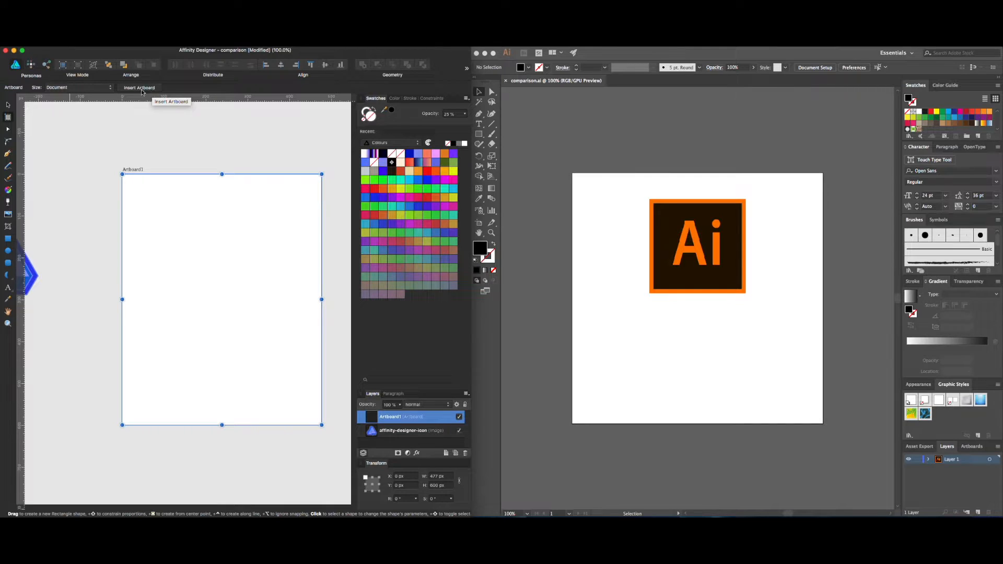
pyautogui.click(96, 88)
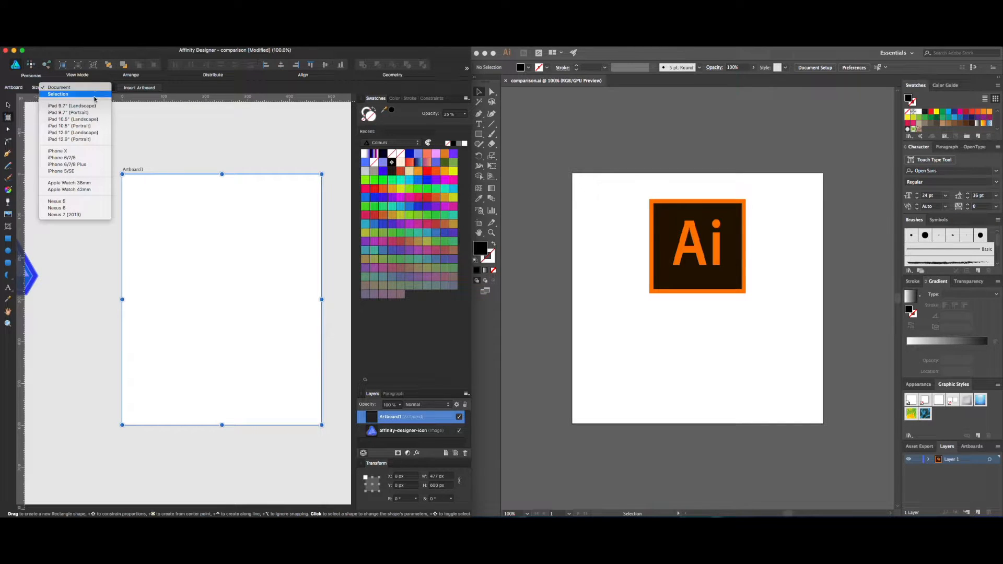
pyautogui.click(79, 154)
pyautogui.click(137, 87)
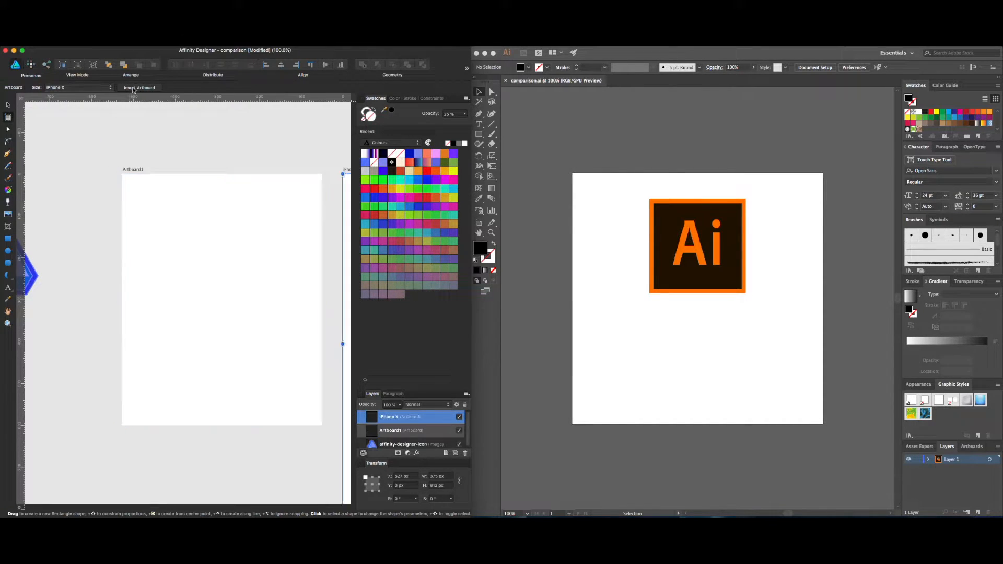
# Step: Clear the selection and examine both artboards side by side at 50% zoom
pyautogui.moveTo(248, 179); pyautogui.dragTo(52, 180)
pyautogui.moveTo(180, 245); pyautogui.dragTo(164, 215)
pyautogui.press('v')
pyautogui.click(275, 226)
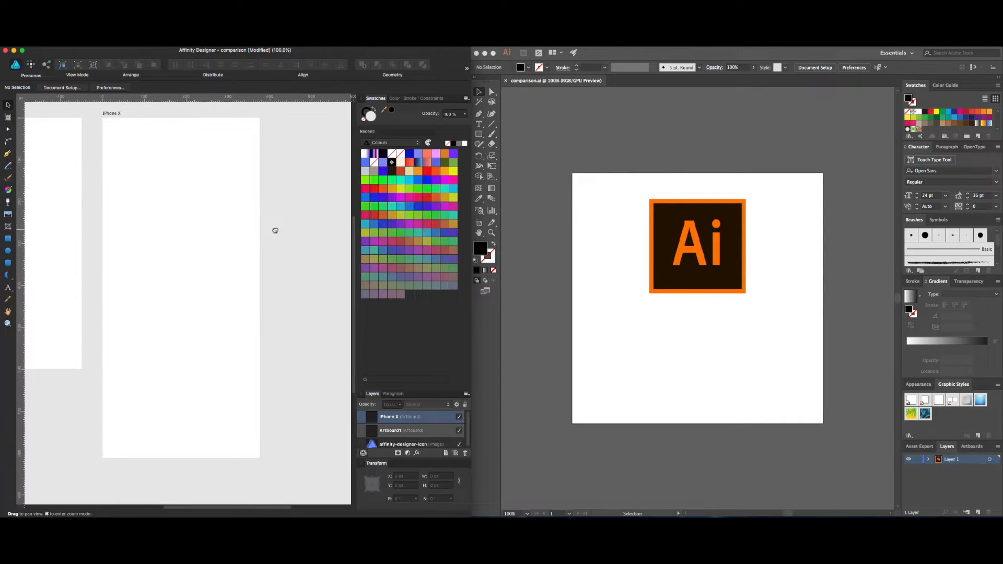
pyautogui.press('super+minus')
pyautogui.press('super+minus')
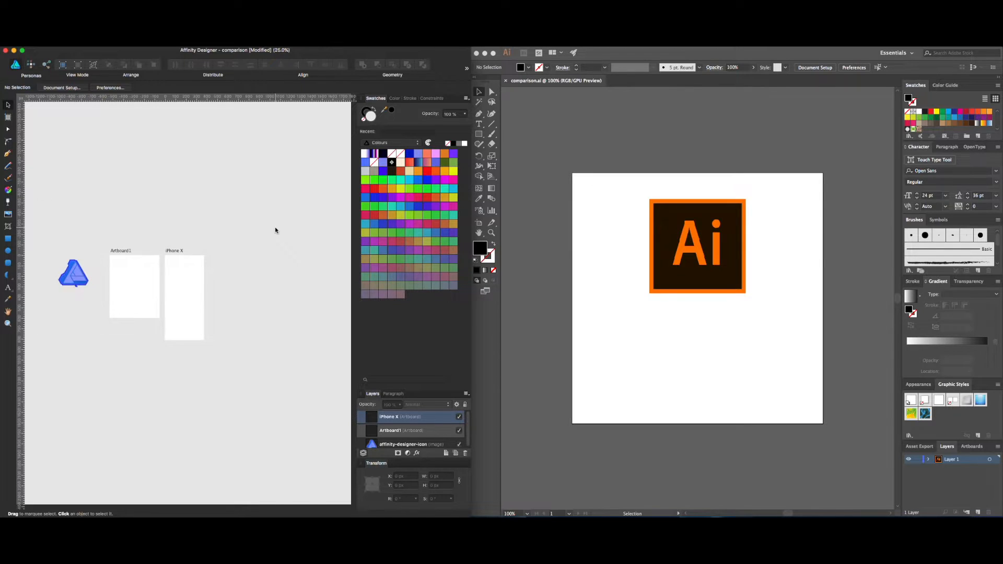
pyautogui.press('super+plus')
pyautogui.press('space')
pyautogui.moveTo(259, 233); pyautogui.dragTo(286, 233)
pyautogui.moveTo(225, 186); pyautogui.dragTo(230, 188)
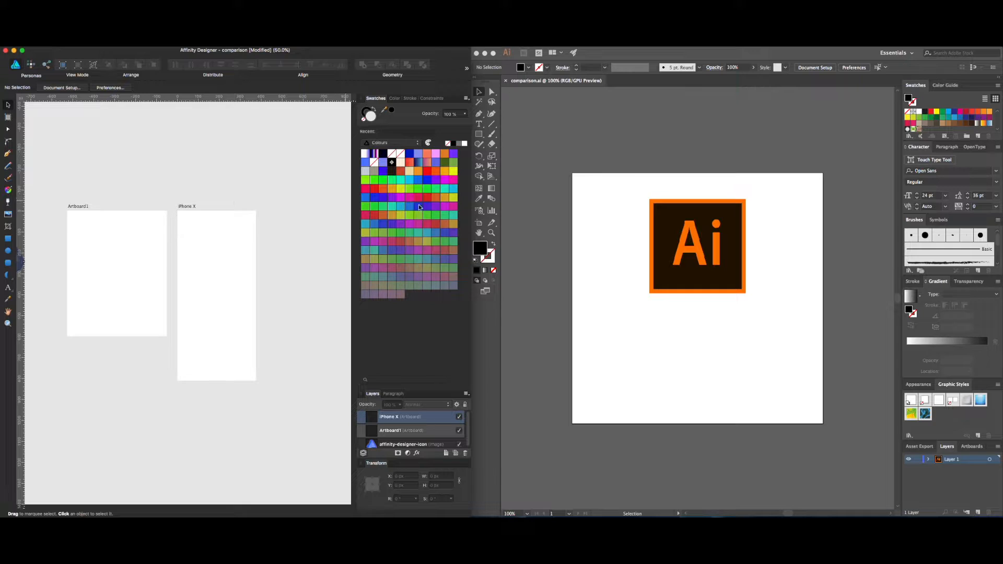
# Step: Switch to Illustrator and draw a second artboard to the right of the first with the Artboard tool, matching its height
pyautogui.click(529, 237)
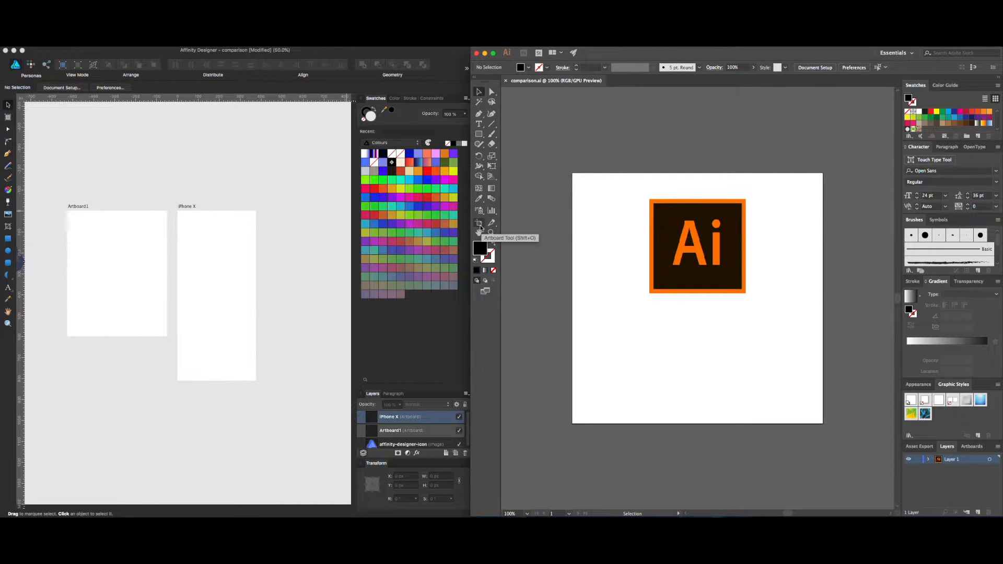
pyautogui.click(479, 229)
pyautogui.moveTo(823, 205); pyautogui.dragTo(723, 213)
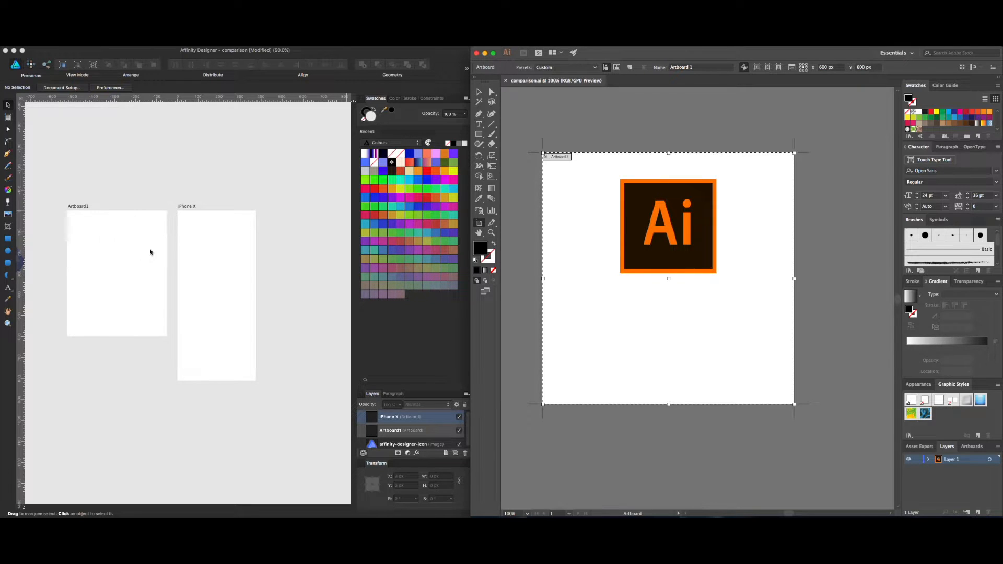
pyautogui.moveTo(626, 239); pyautogui.dragTo(512, 250)
pyautogui.moveTo(736, 227); pyautogui.dragTo(492, 243)
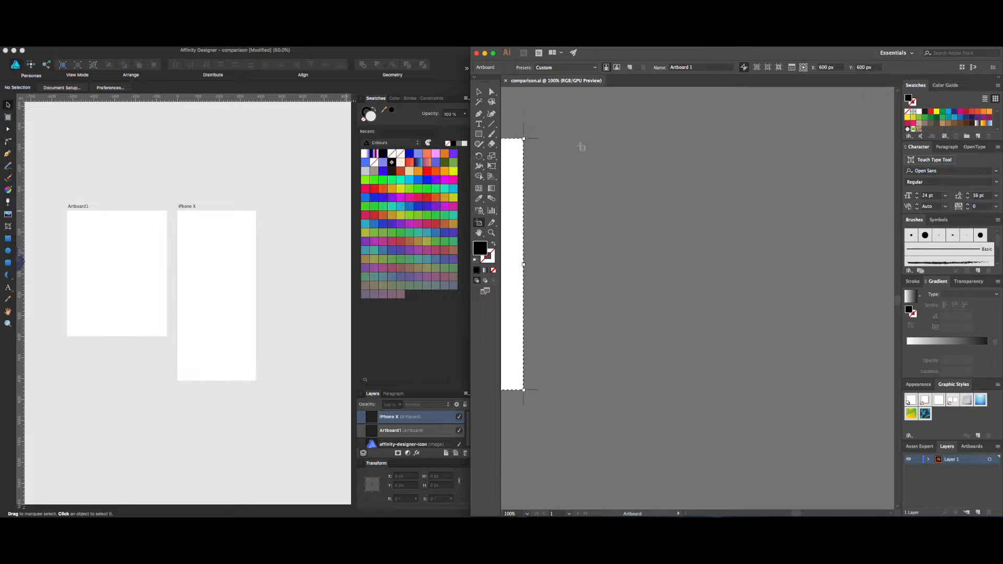
pyautogui.moveTo(574, 140); pyautogui.dragTo(786, 392)
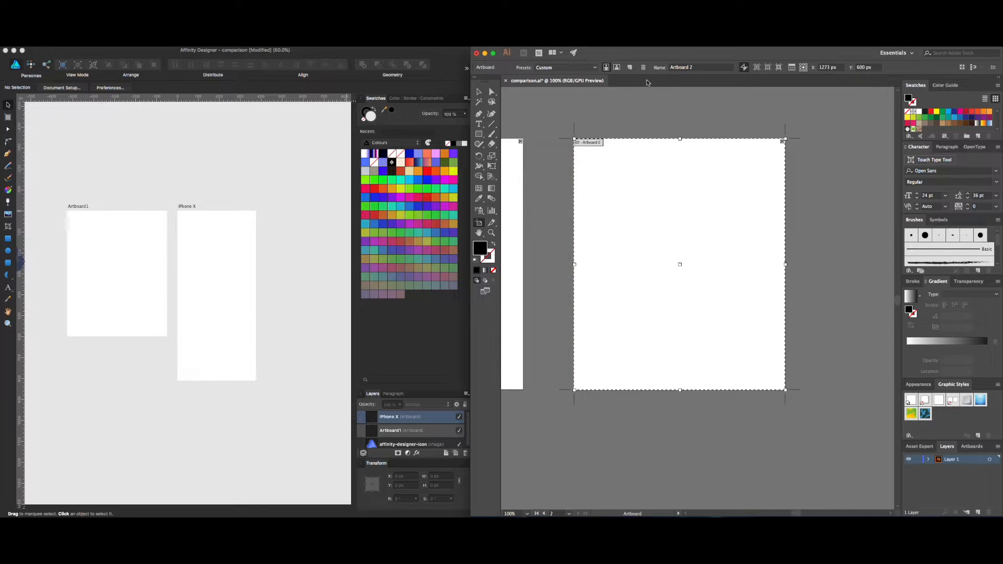
# Step: Compare artboard naming by opening the iPhone X layer name in an enlarged Layers panel and Illustrator's Artboard 2 name for editing
pyautogui.click(690, 68)
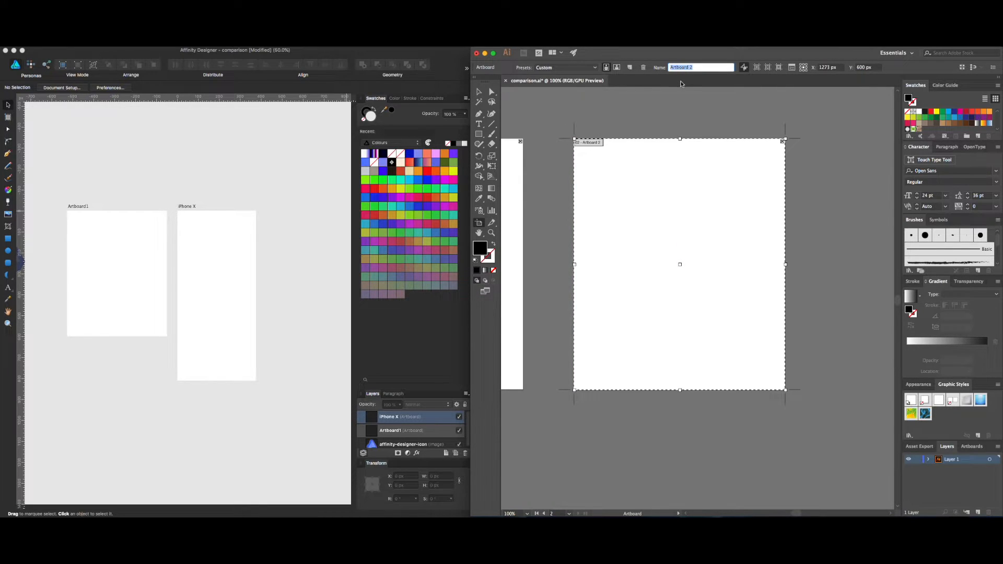
pyautogui.click(195, 209)
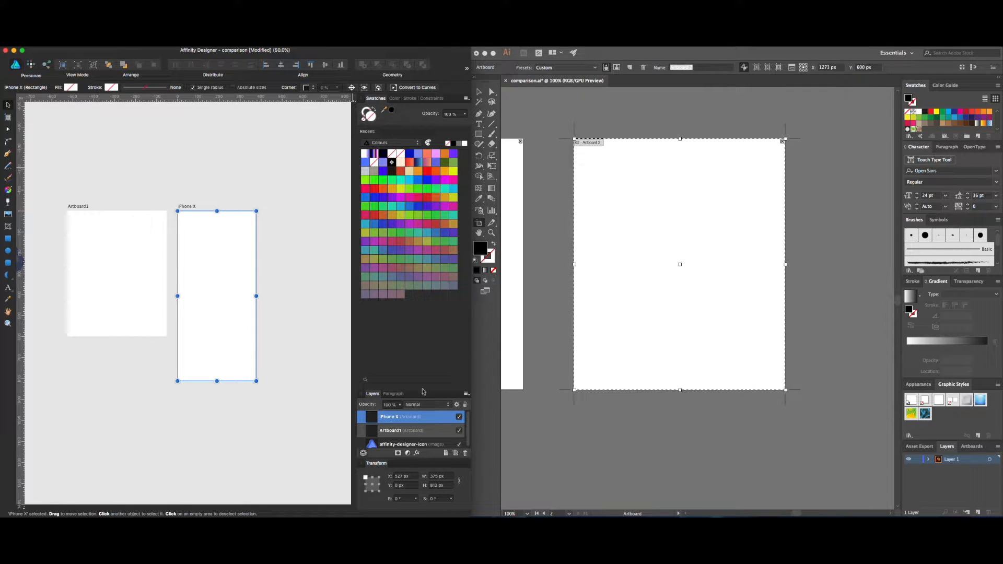
pyautogui.moveTo(423, 389); pyautogui.dragTo(414, 282)
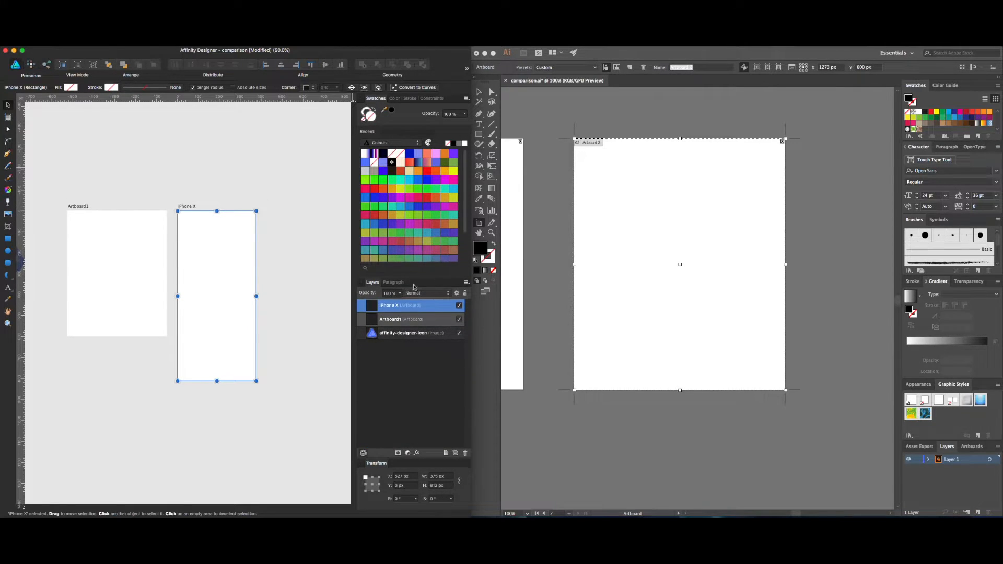
pyautogui.doubleClick(395, 306)
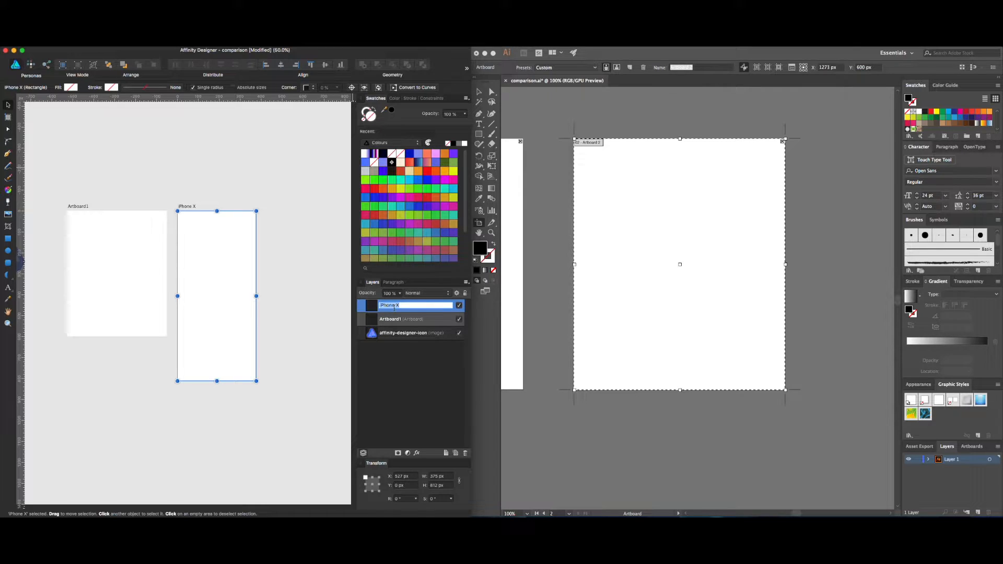
pyautogui.click(600, 164)
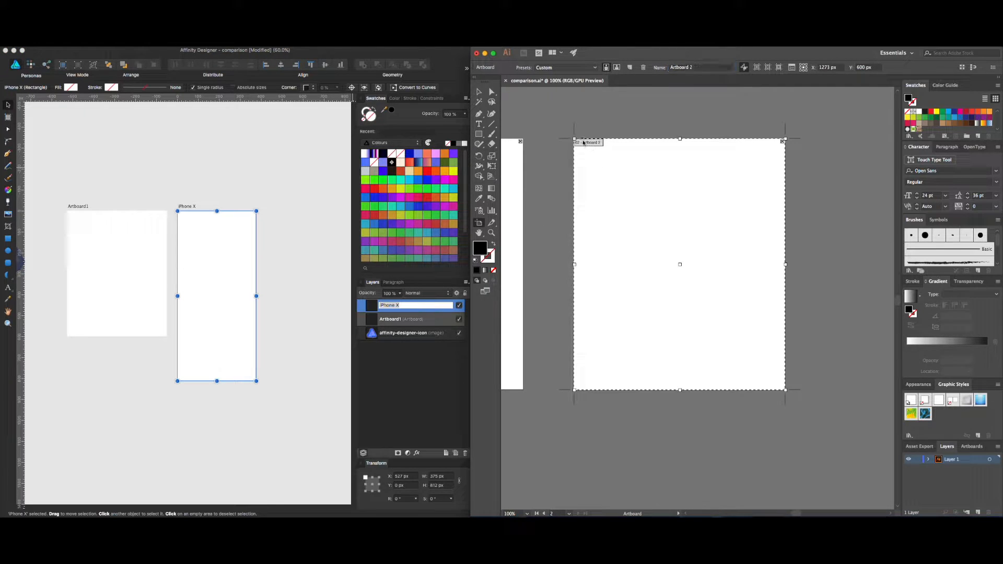
pyautogui.click(707, 66)
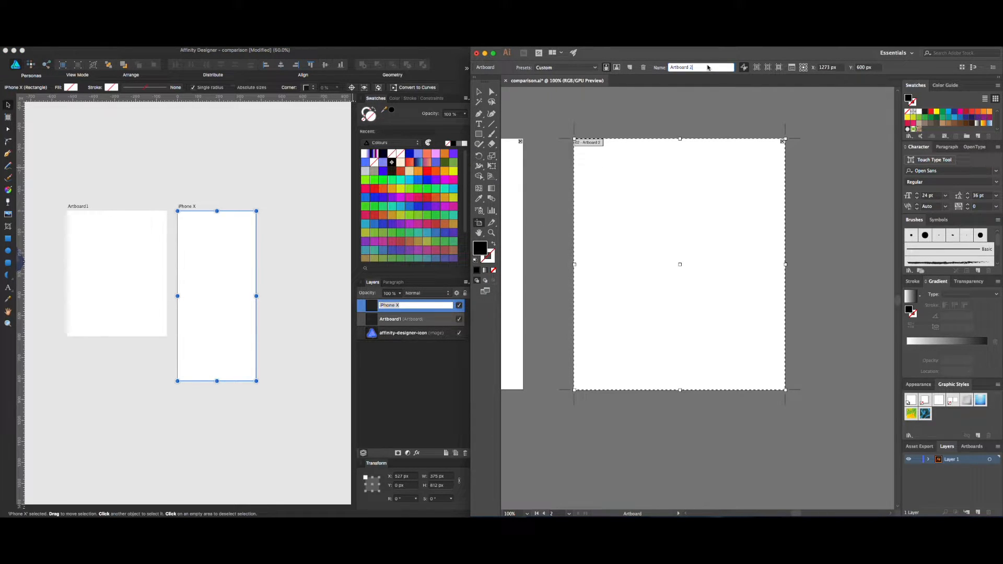
# Step: Examine the second artboard's display options for center mark, cross hairs and video safe areas
pyautogui.click(757, 68)
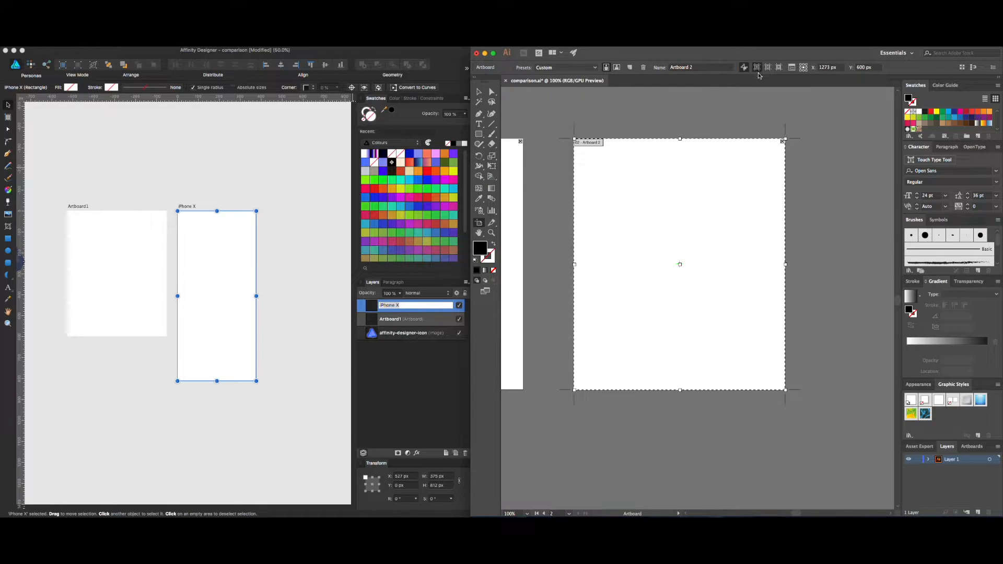
pyautogui.click(769, 68)
pyautogui.click(778, 68)
pyautogui.click(777, 68)
pyautogui.click(768, 67)
pyautogui.click(757, 68)
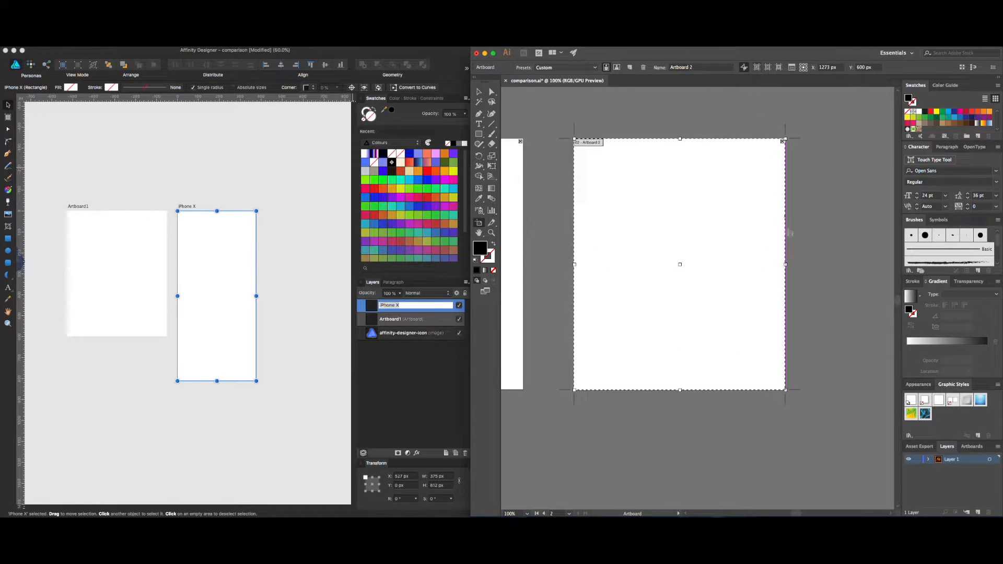
# Step: Leave artboard editing with the Selection tool and look over the second artboard beside the first
pyautogui.moveTo(785, 264)
pyautogui.mouseDown()
pyautogui.moveTo(799, 265)
pyautogui.moveTo(787, 267)
pyautogui.mouseUp()
pyautogui.press('space')
pyautogui.moveTo(828, 224); pyautogui.dragTo(798, 254)
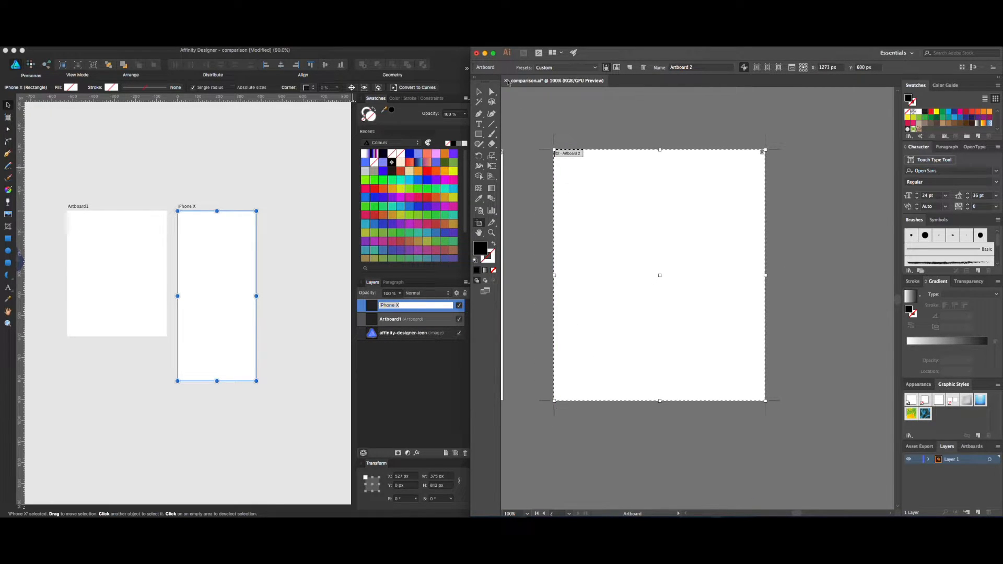
pyautogui.click(478, 91)
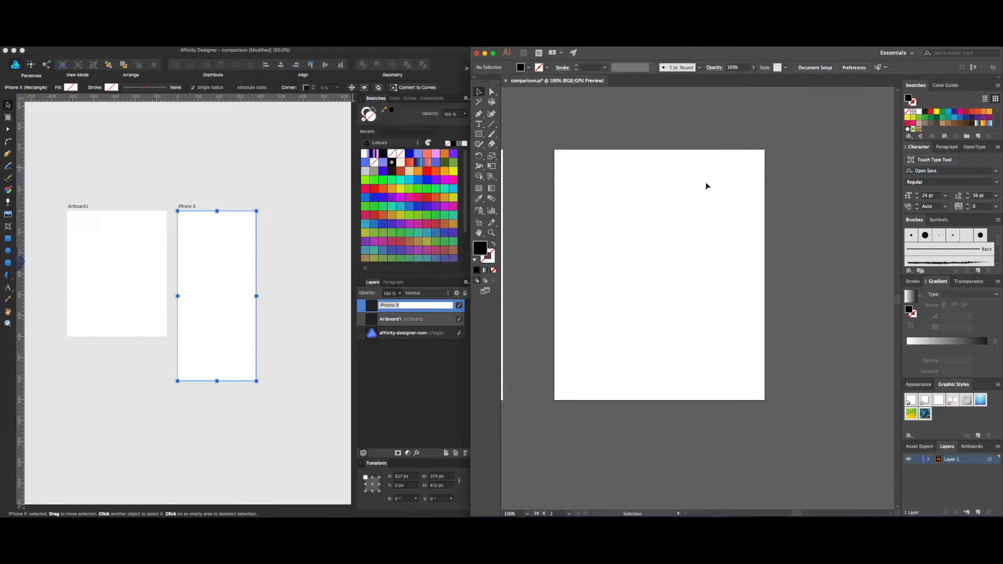
pyautogui.moveTo(740, 212); pyautogui.dragTo(690, 212)
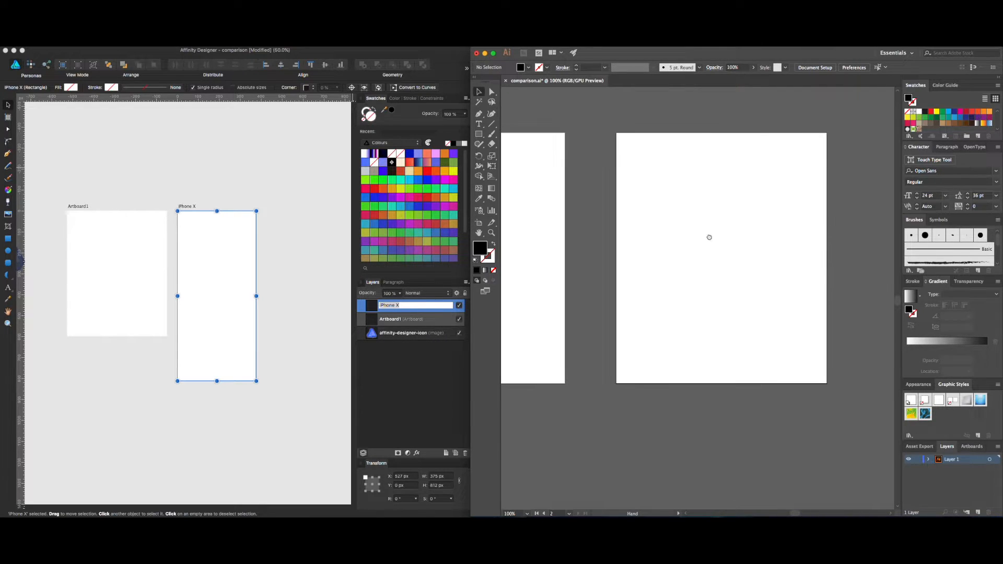
pyautogui.moveTo(710, 237); pyautogui.dragTo(640, 258)
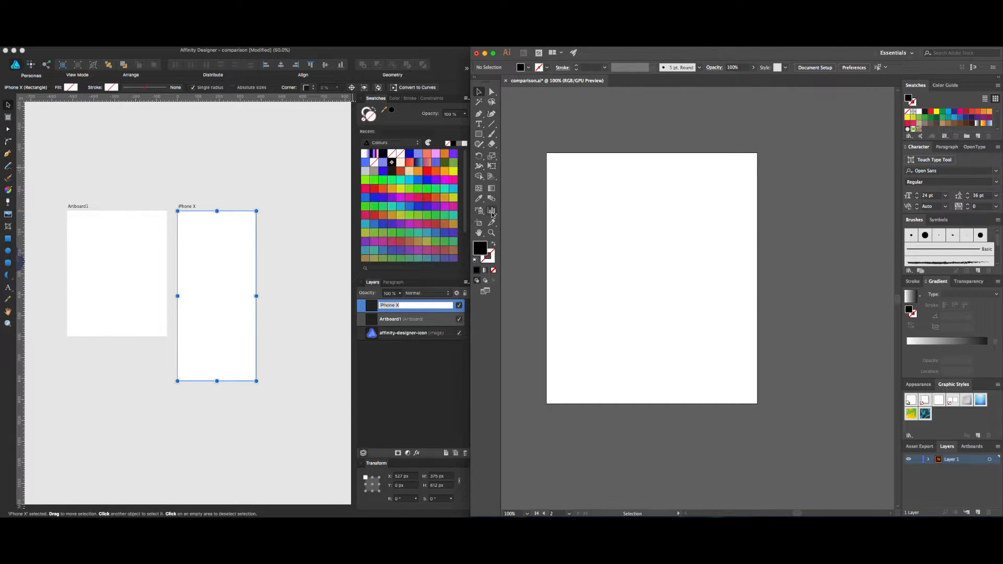
# Step: Review the artboard size presets with the Artboard tool, and return to the Selection tool with the first artboard in view
pyautogui.click(478, 223)
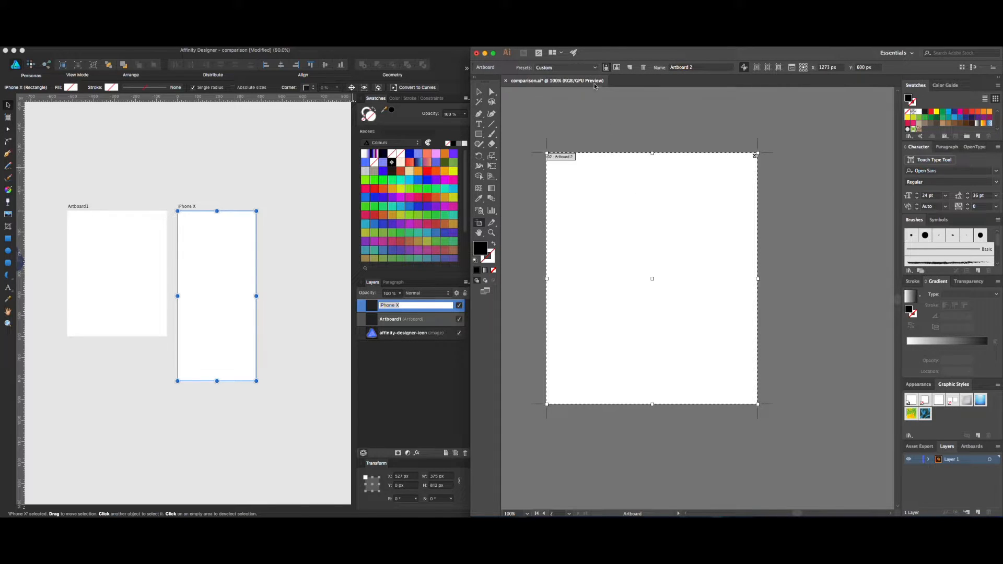
pyautogui.click(572, 68)
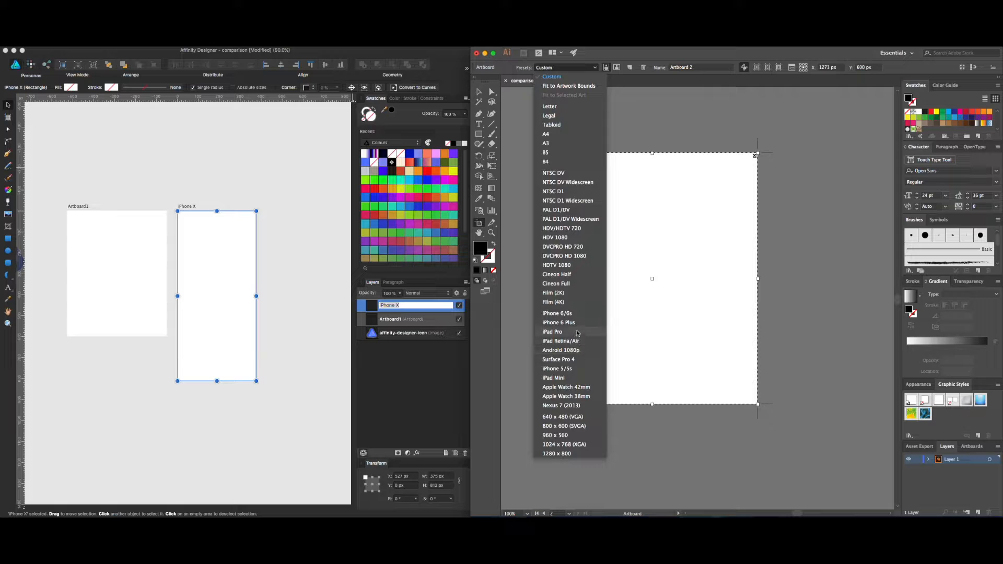
pyautogui.click(491, 94)
pyautogui.moveTo(569, 156); pyautogui.dragTo(738, 209)
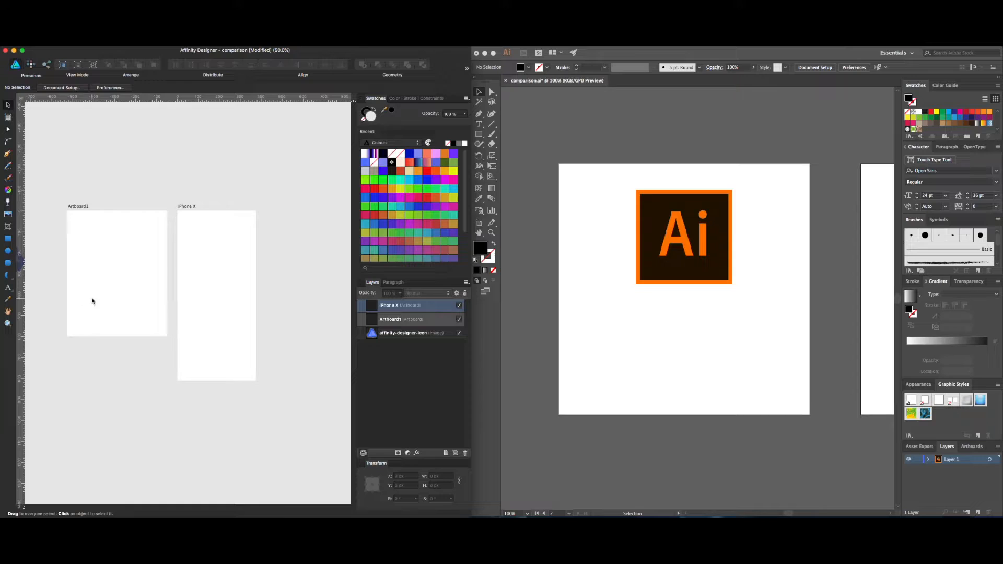
# Step: Switch to Affinity Designer and draw a circle about 235 px wide on Artboard1 with the Ellipse tool
pyautogui.click(125, 286)
pyautogui.moveTo(125, 286); pyautogui.dragTo(198, 293)
pyautogui.click(7, 253)
pyautogui.moveTo(174, 262); pyautogui.dragTo(224, 312)
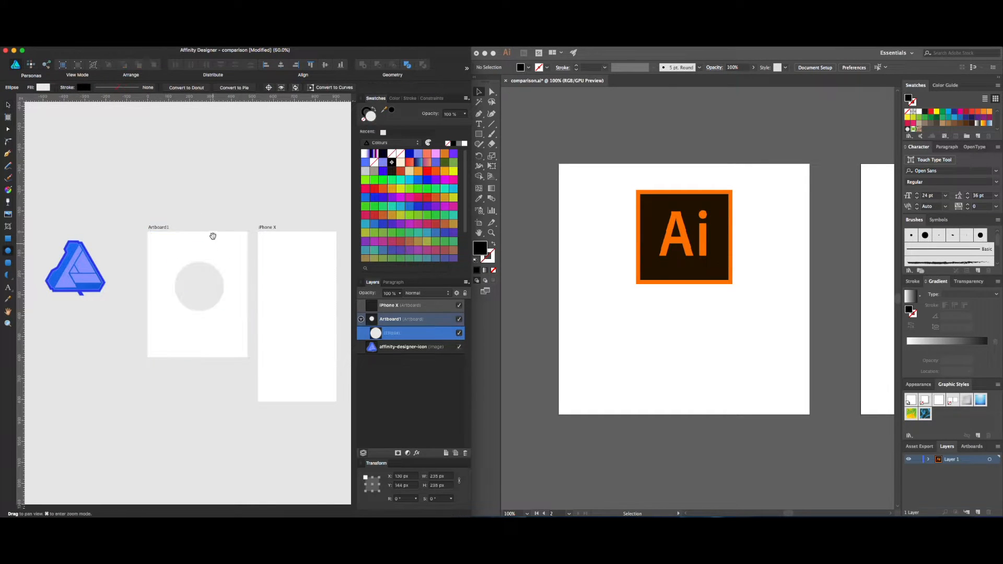
# Step: Fill the circle on Artboard1 with blue and clear the selection
pyautogui.hscroll(-3, 230, 293)
pyautogui.press('super+equal')
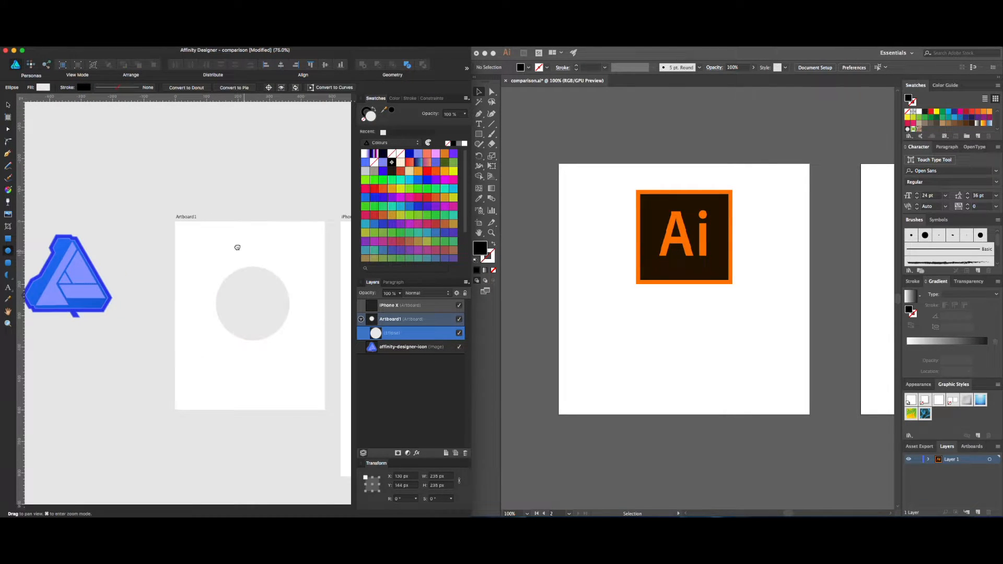
pyautogui.moveTo(240, 246); pyautogui.dragTo(170, 267)
pyautogui.press('v')
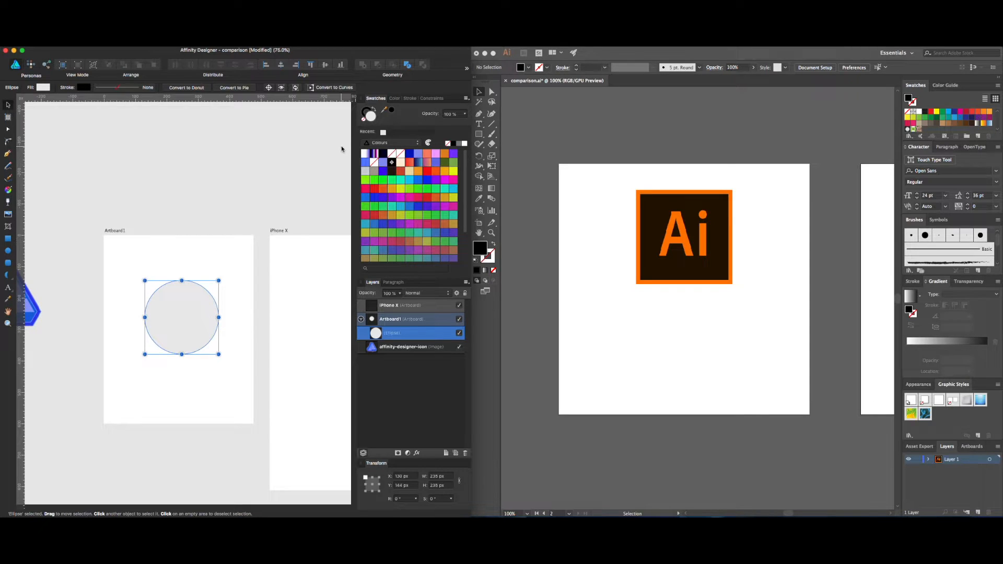
pyautogui.click(413, 207)
pyautogui.click(231, 264)
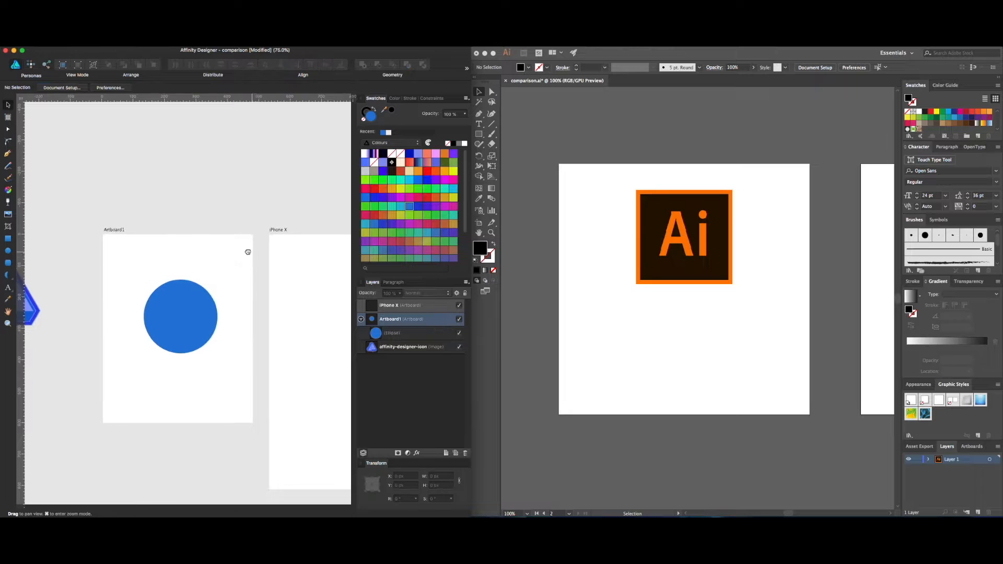
# Step: Select the circle on Artboard1 with the Node tool, fill it with magenta and clear the selection
pyautogui.hscroll(3, 251, 253)
pyautogui.hscroll(-2, 263, 295)
pyautogui.click(176, 314)
pyautogui.press('a')
pyautogui.click(372, 122)
pyautogui.click(219, 402)
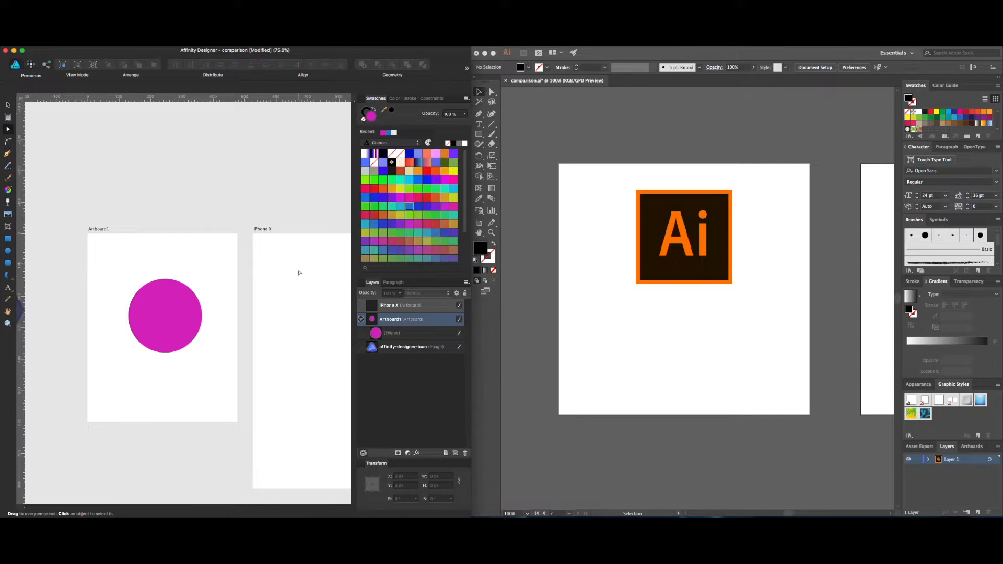
# Step: Draw a second circle about 228 px wide on the iPhone X artboard and fill it with orange-red
pyautogui.scroll(-1, 296, 271)
pyautogui.hscroll(1, 296, 272)
pyautogui.click(9, 251)
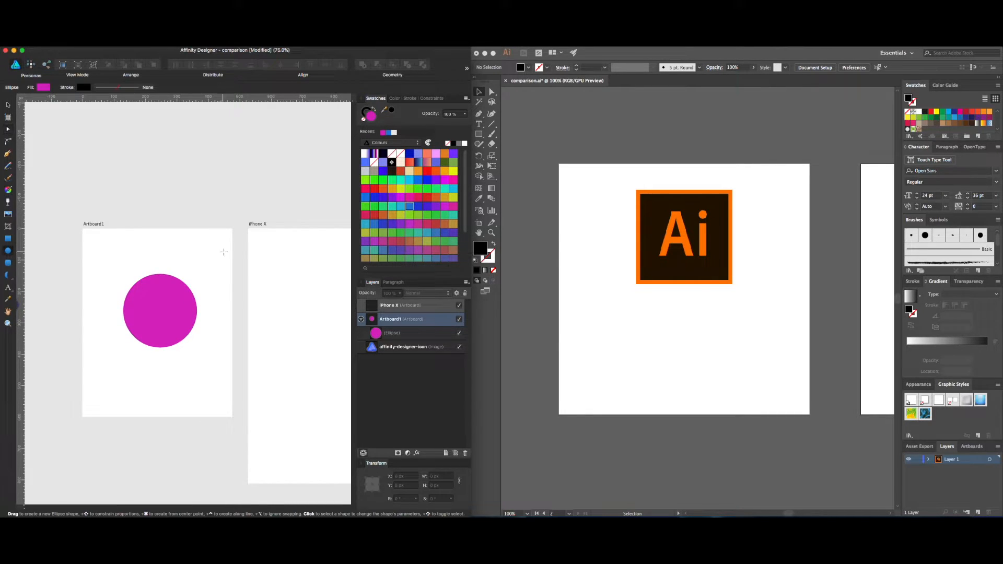
pyautogui.moveTo(260, 258); pyautogui.dragTo(332, 330)
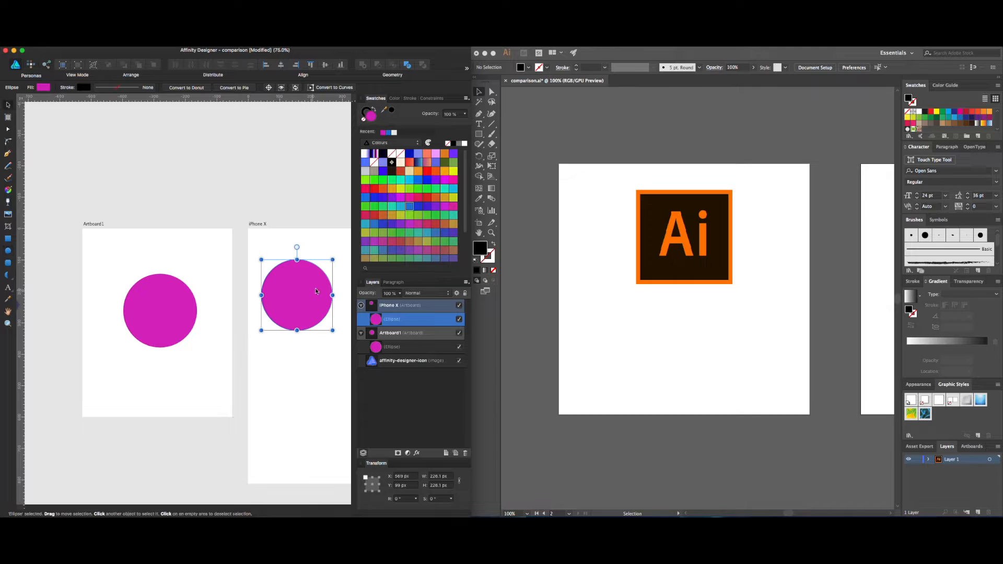
pyautogui.click(402, 173)
pyautogui.click(239, 312)
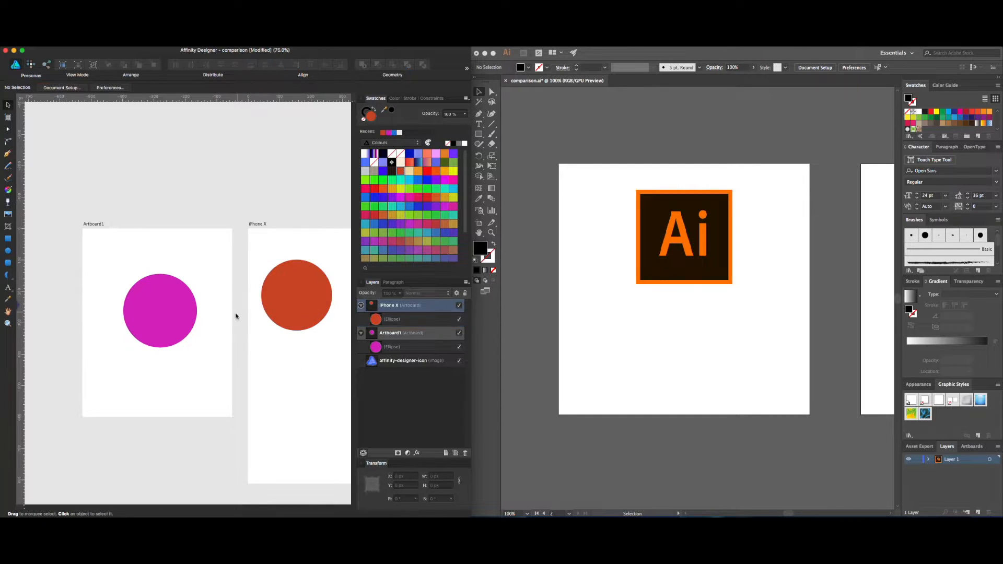
# Step: Stack the magenta circle above the orange-red circle on Artboard1 and remove the iPhone X artboard
pyautogui.hscroll(-2, 239, 313)
pyautogui.hscroll(2, 235, 328)
pyautogui.moveTo(163, 324); pyautogui.dragTo(159, 290)
pyautogui.click(271, 310)
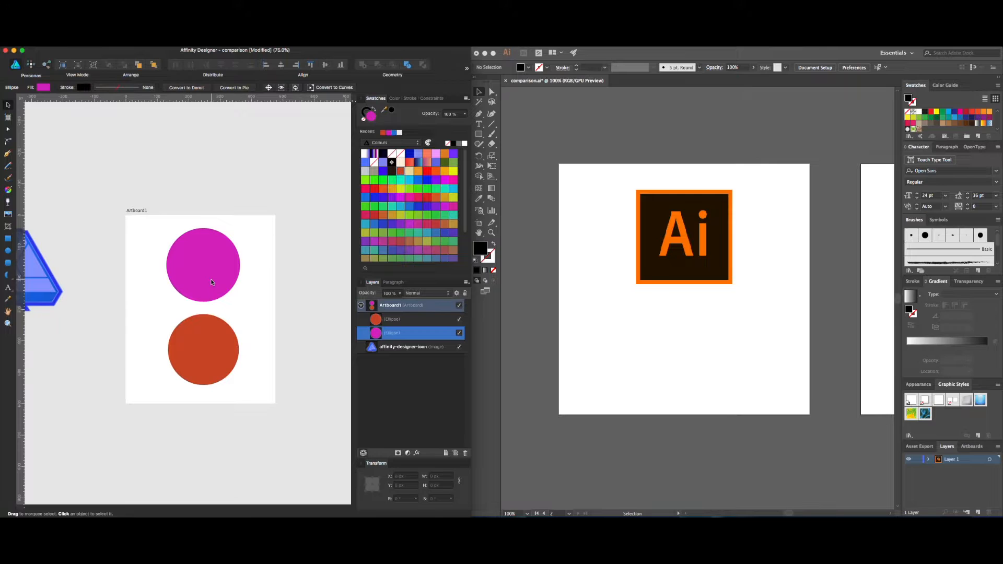
# Step: Select both circles, move them slightly left together on Artboard1 and clear the selection
pyautogui.click(212, 282)
pyautogui.keyDown('shift'); pyautogui.click(212, 336); pyautogui.keyUp('shift')
pyautogui.moveTo(212, 335); pyautogui.dragTo(198, 340)
pyautogui.click(259, 315)
# Step: Sample the lower circle's orange-red with the colour picker and apply it as the fill of the upper magenta circle
pyautogui.click(203, 351)
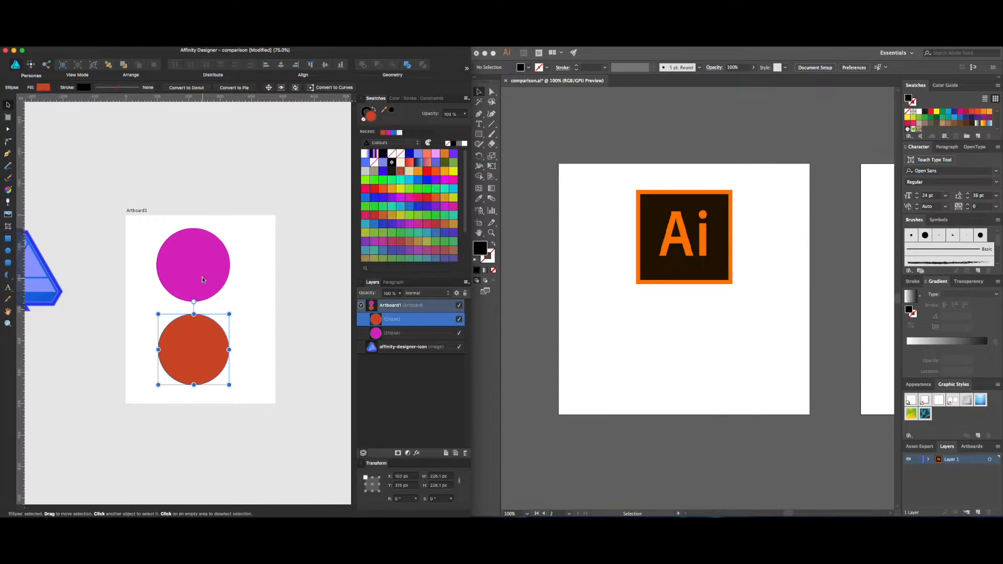
pyautogui.click(270, 273)
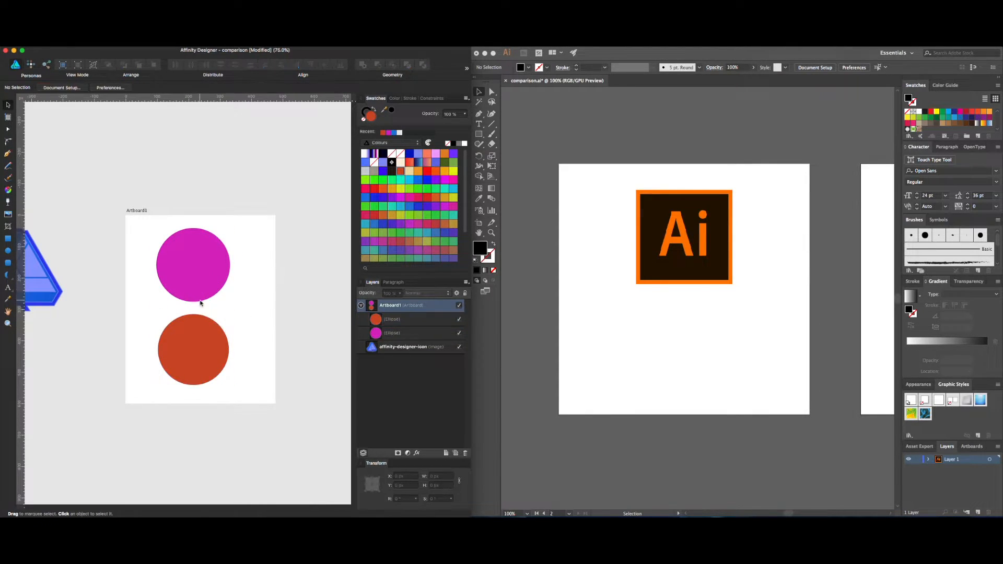
pyautogui.click(208, 365)
pyautogui.click(203, 284)
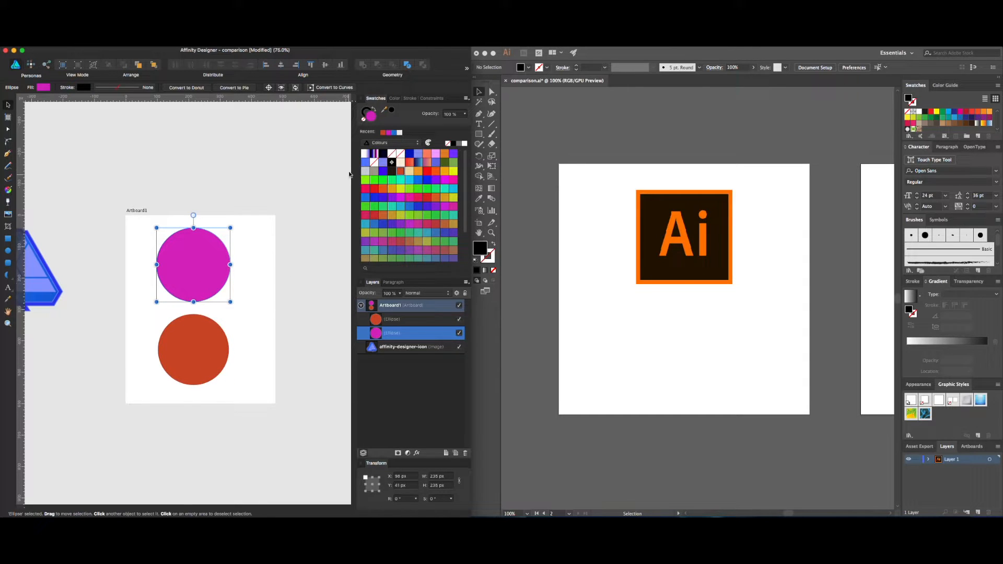
pyautogui.moveTo(385, 110); pyautogui.dragTo(193, 351)
pyautogui.click(393, 111)
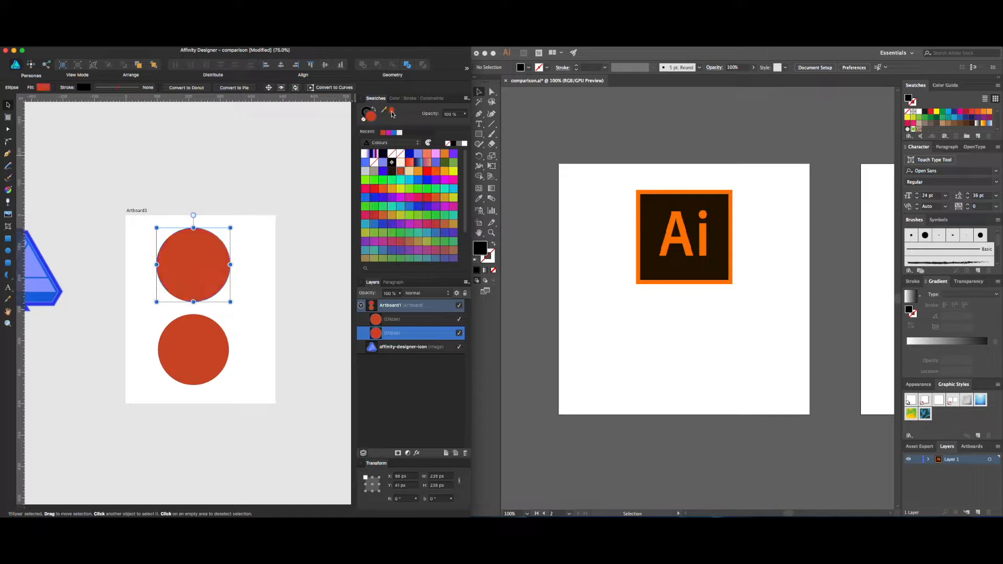
pyautogui.click(267, 277)
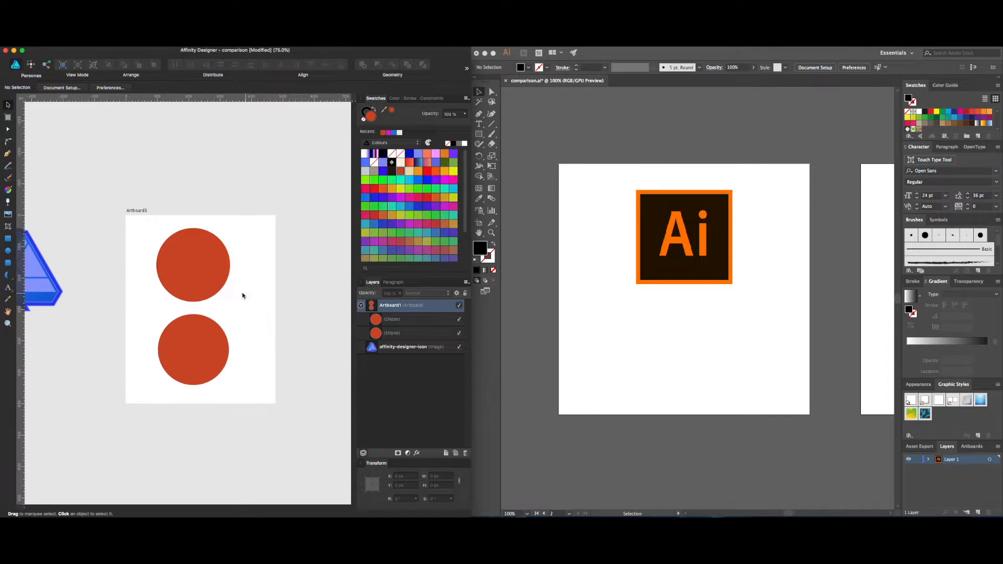
# Step: Select both orange-red circles, nudge them slightly right so they sit nearer the artboard's centre, and clear the selection
pyautogui.click(195, 263)
pyautogui.keyDown('shift'); pyautogui.click(191, 360); pyautogui.keyUp('shift')
pyautogui.moveTo(192, 361); pyautogui.dragTo(199, 361)
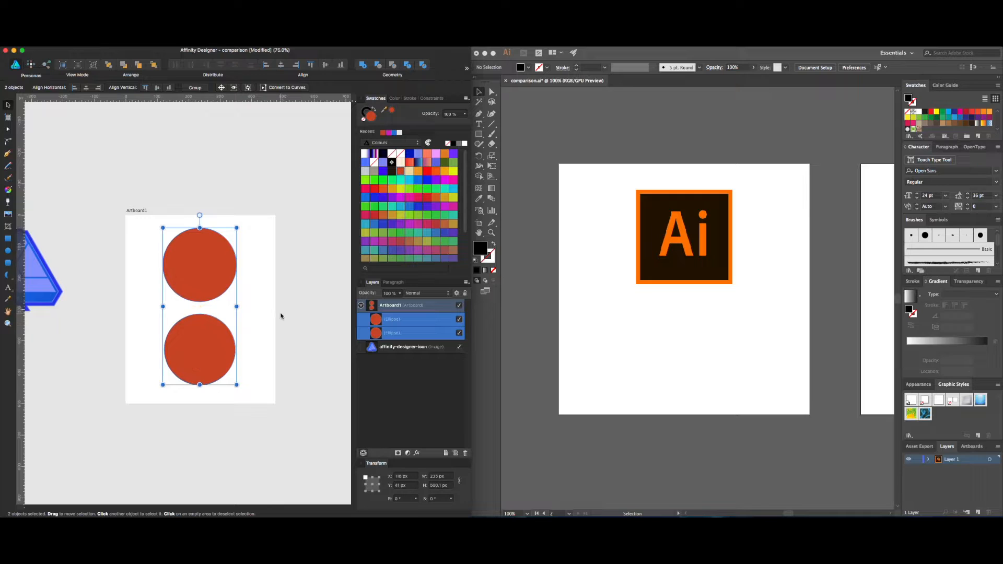
pyautogui.click(278, 316)
# Step: Switch to Illustrator and place a blue square above an equally sized red square on the second artboard
pyautogui.click(721, 309)
pyautogui.click(701, 258)
pyautogui.click(749, 311)
pyautogui.press('h')
pyautogui.moveTo(750, 310); pyautogui.dragTo(524, 328)
pyautogui.moveTo(688, 303); pyautogui.dragTo(650, 300)
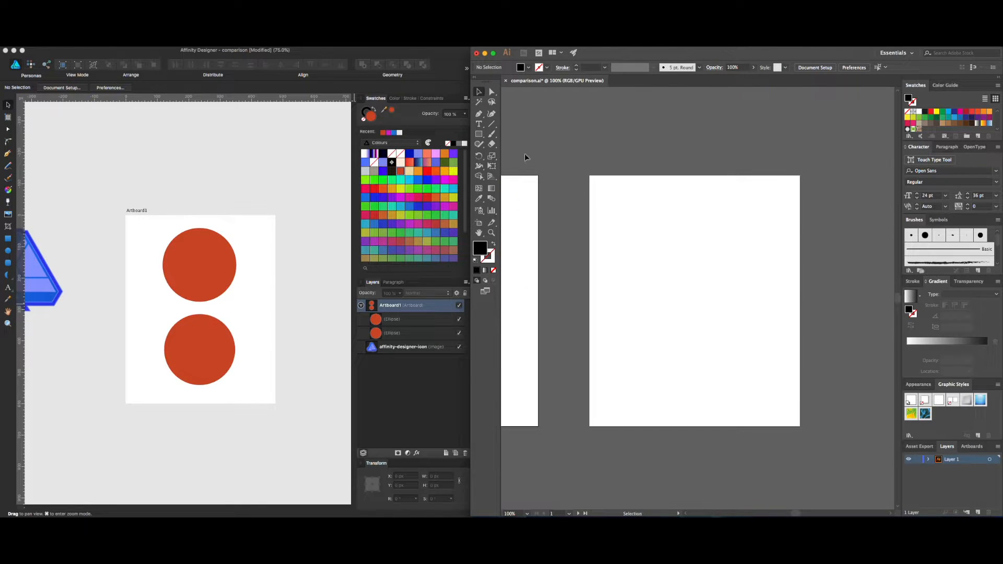
pyautogui.click(478, 134)
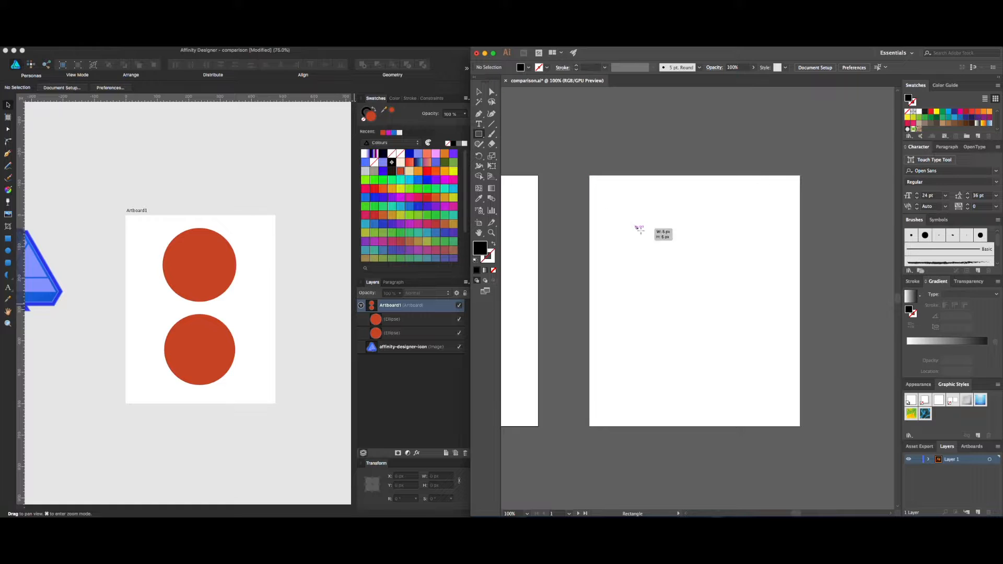
pyautogui.moveTo(635, 225); pyautogui.dragTo(732, 310)
pyautogui.press('v')
pyautogui.moveTo(705, 269); pyautogui.dragTo(722, 256)
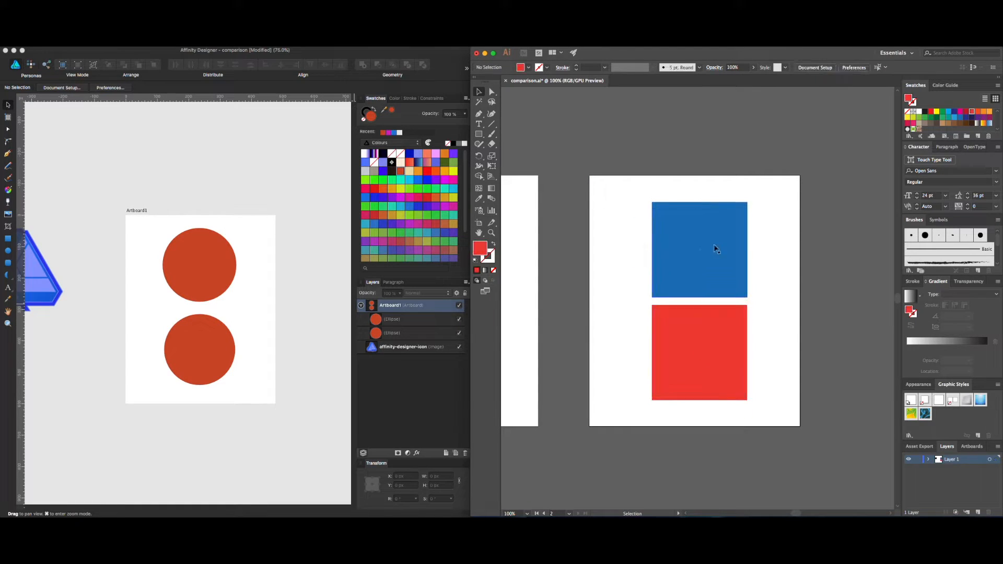
# Step: Sample the upper square's blue with the Eyedropper onto the lower red square on the second artboard, and clear the selection
pyautogui.click(714, 365)
pyautogui.click(727, 261)
pyautogui.click(728, 327)
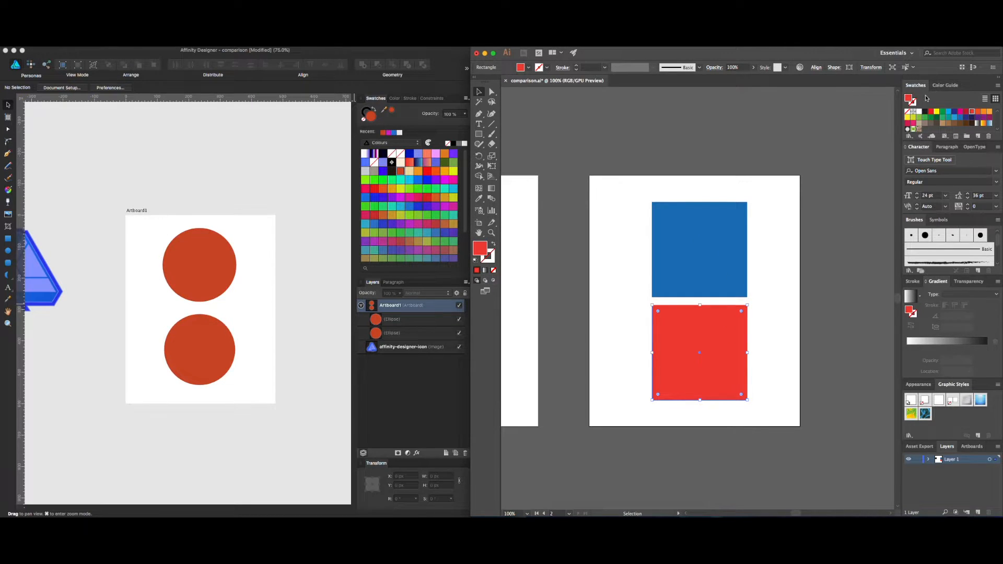
pyautogui.click(478, 199)
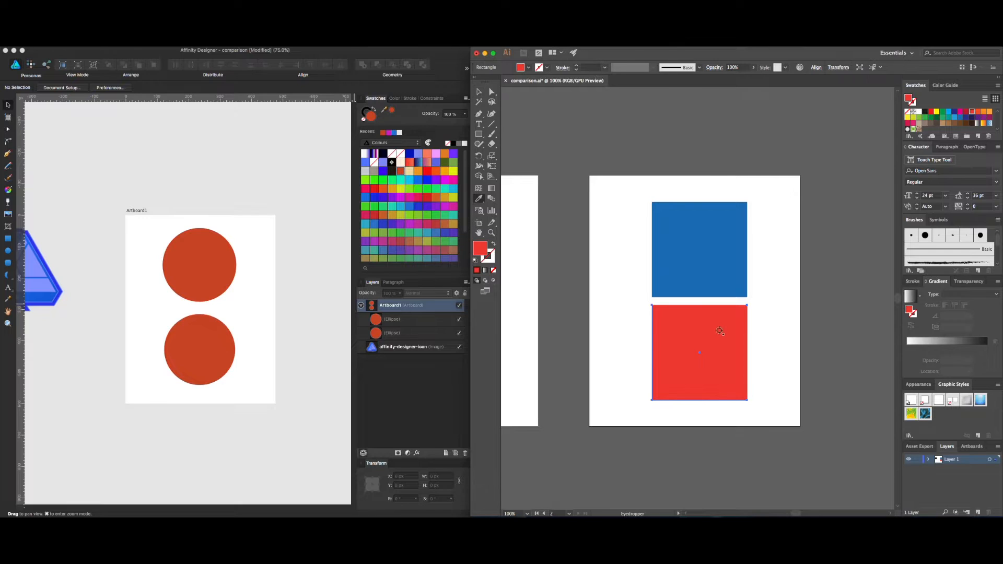
pyautogui.click(717, 270)
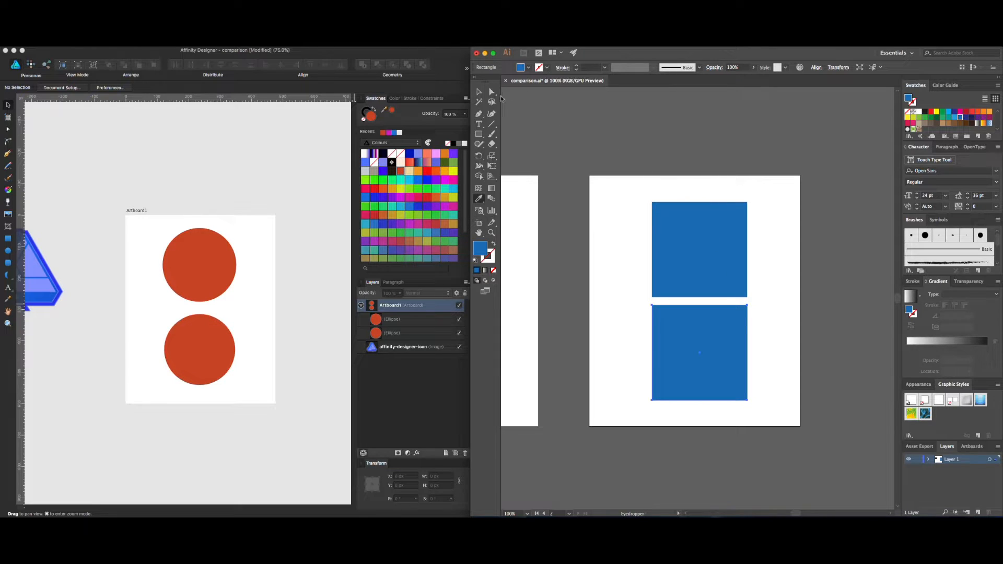
pyautogui.click(479, 91)
pyautogui.click(625, 264)
# Step: Switch to Affinity Designer, bring Artboard1 nearer the middle of the view and select its upper circle
pyautogui.click(295, 303)
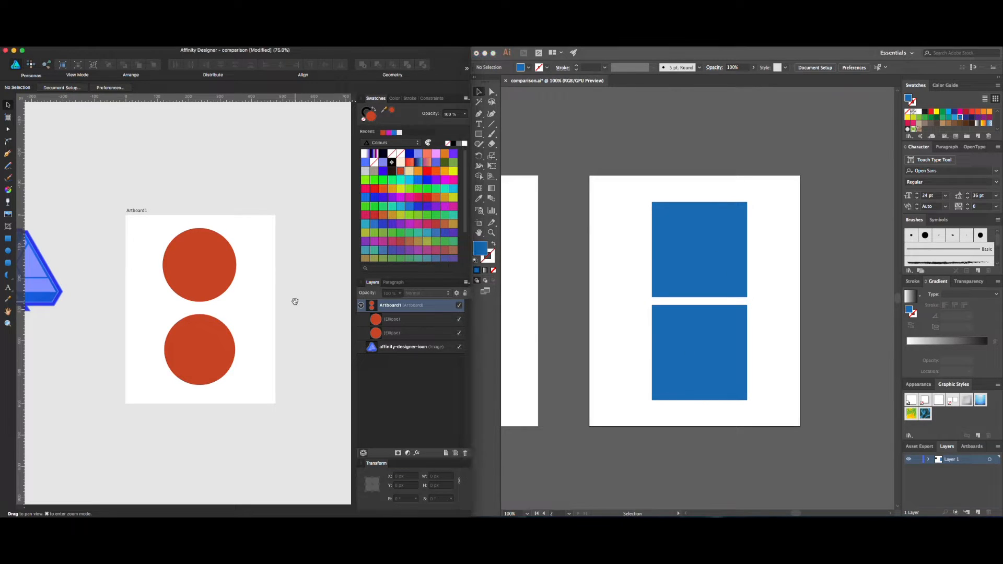
pyautogui.hscroll(-2, 290, 277)
pyautogui.click(223, 317)
pyautogui.click(229, 280)
pyautogui.click(242, 347)
pyautogui.click(228, 264)
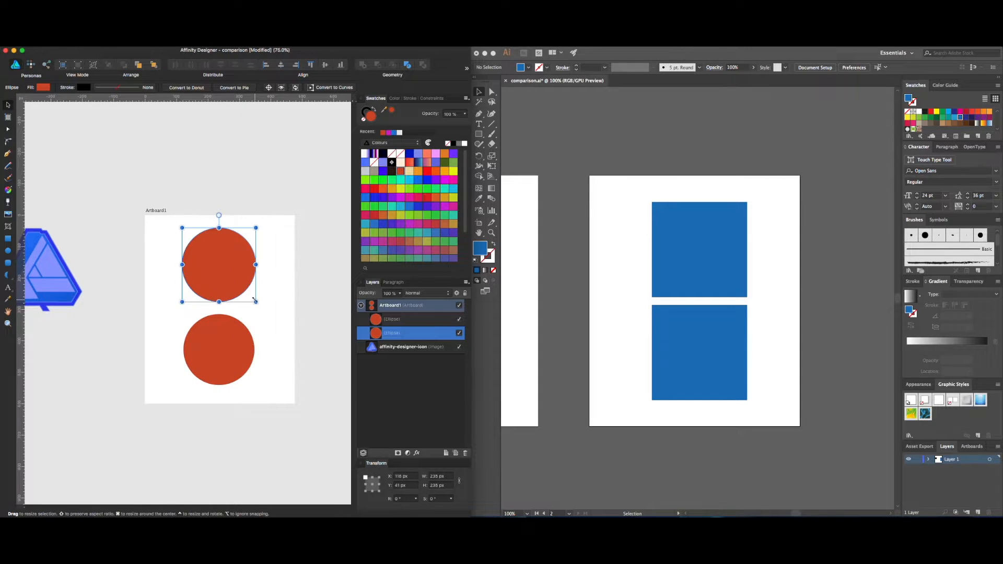
pyautogui.click(267, 327)
pyautogui.click(223, 342)
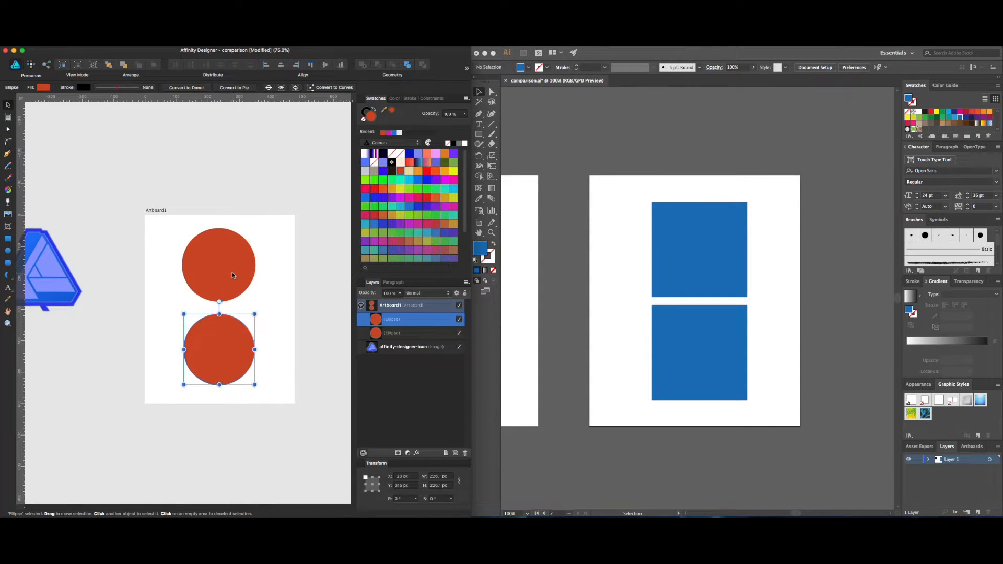
pyautogui.click(243, 255)
# Step: Switch to Illustrator, fill the lower blue square with a green swatch and clear the selection
pyautogui.click(657, 276)
pyautogui.click(667, 342)
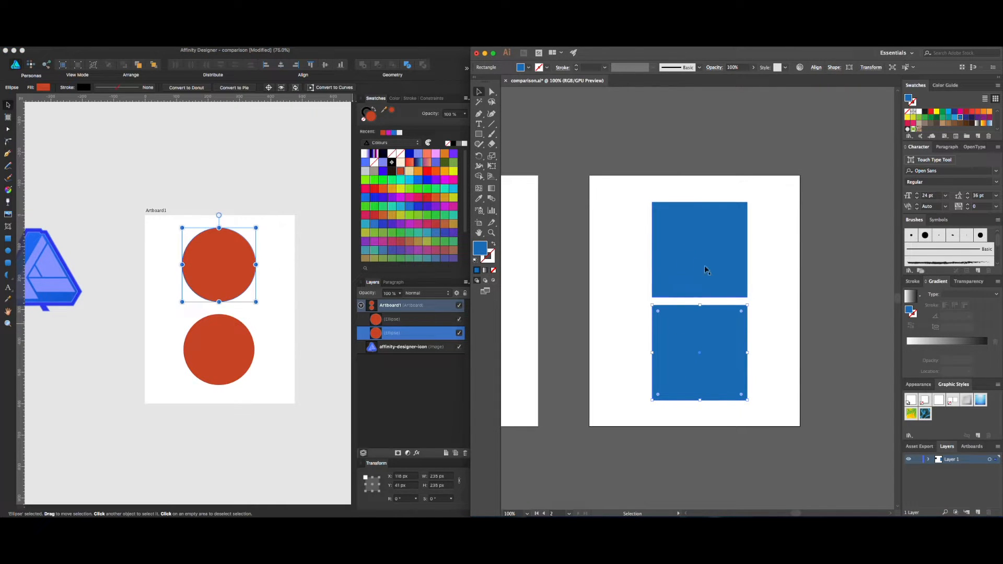
pyautogui.click(930, 117)
pyautogui.click(788, 258)
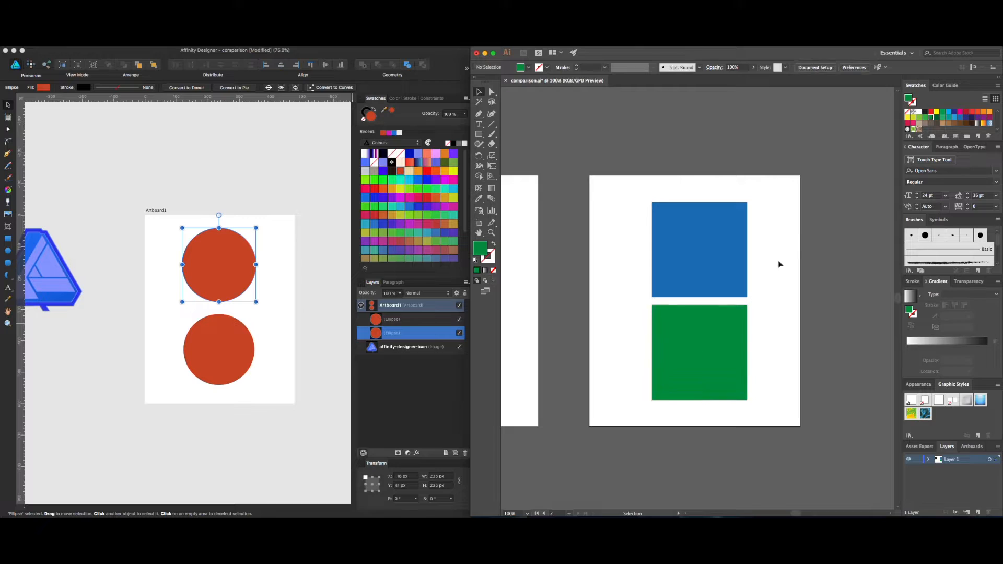
# Step: Recolour the lower green square by sampling the upper square's blue with the Eyedropper, and return to the Selection tool
pyautogui.click(682, 326)
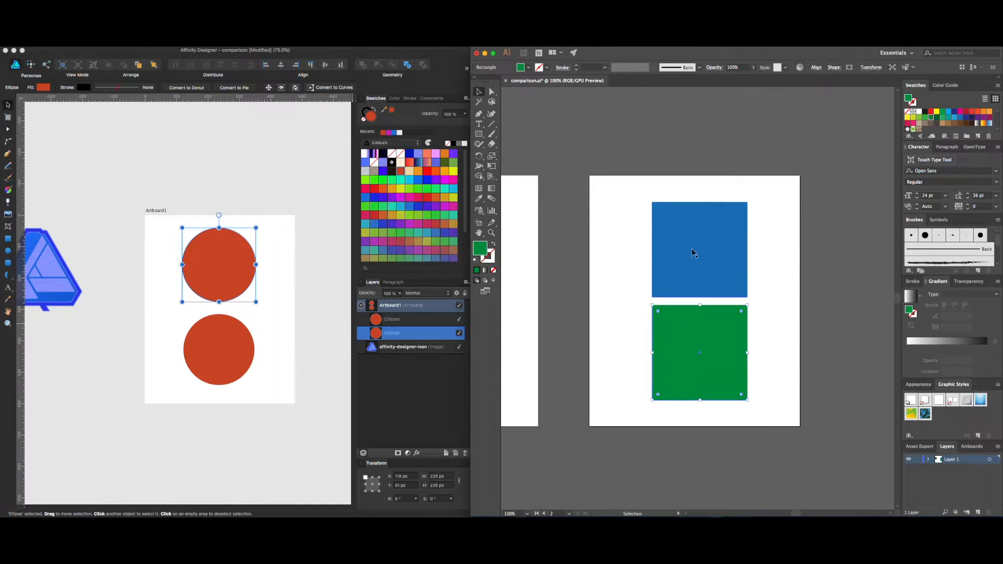
pyautogui.click(478, 199)
pyautogui.click(705, 259)
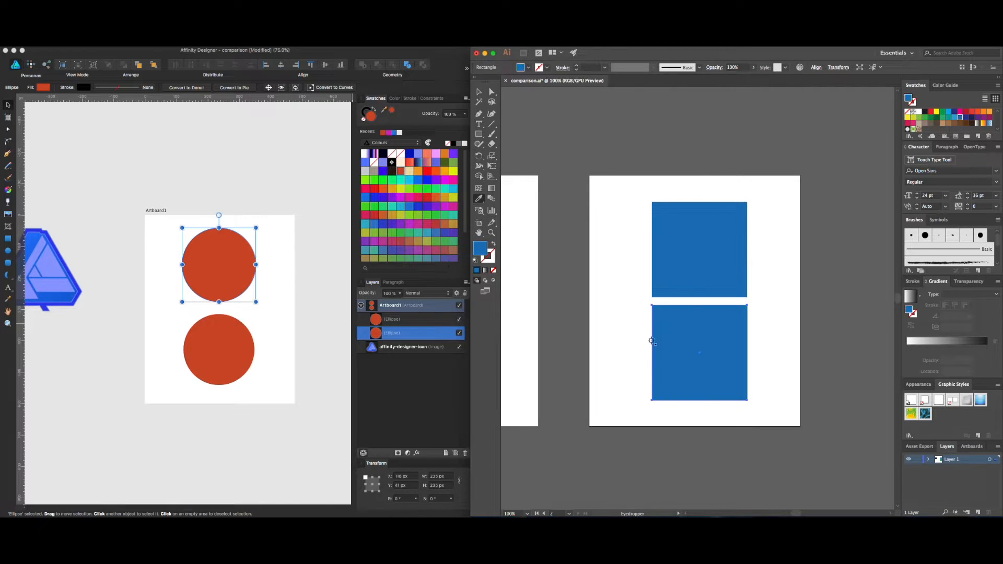
pyautogui.click(478, 92)
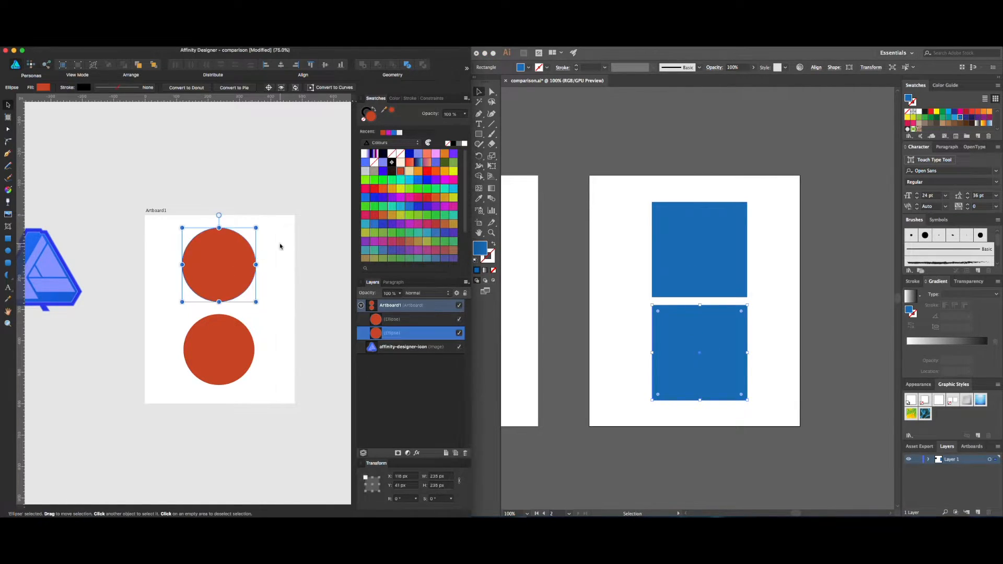
# Step: In Affinity Designer, fill the upper circle with a light blue swatch, try the lower circle's orange-red on it and undo that change
pyautogui.click(400, 206)
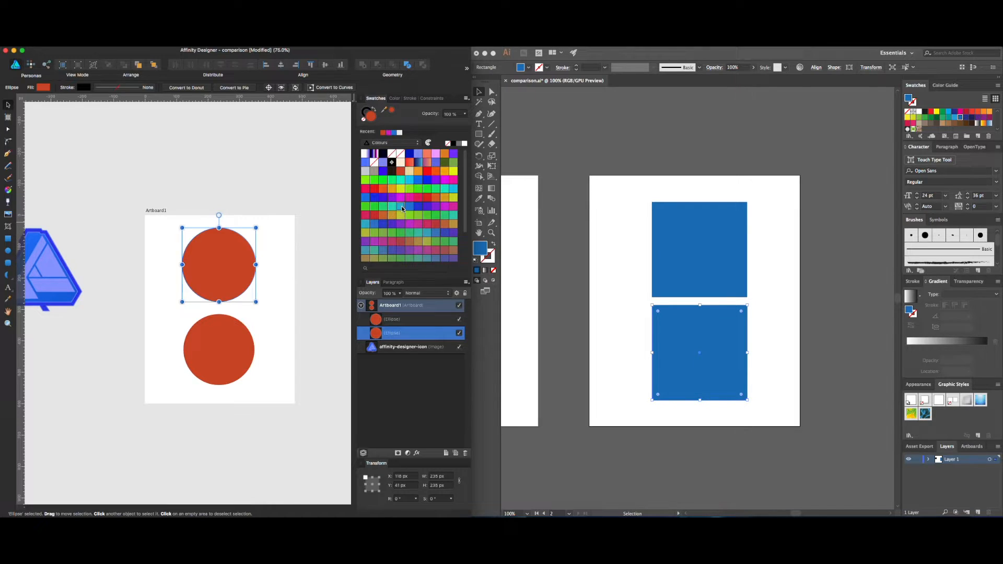
pyautogui.click(231, 354)
pyautogui.click(235, 250)
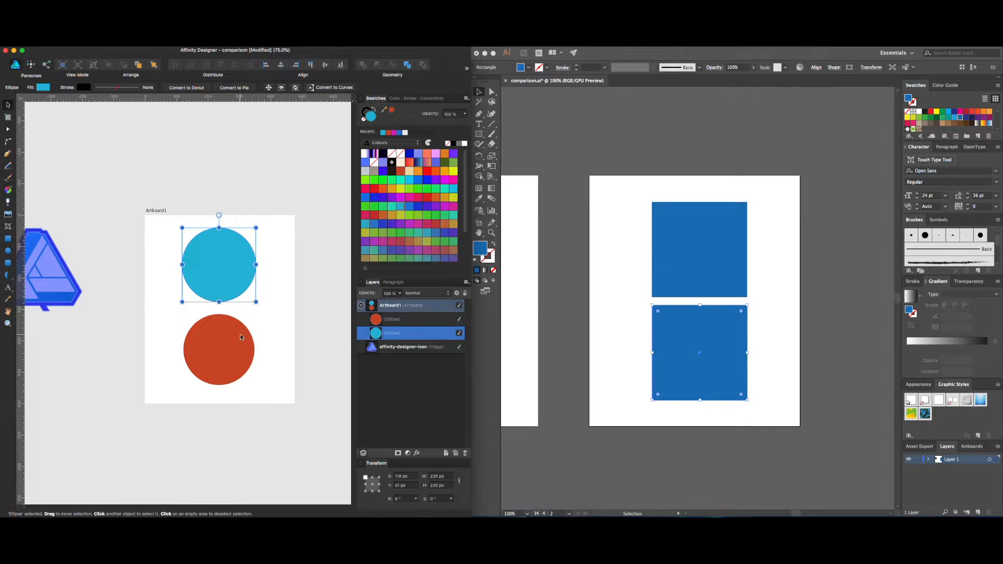
pyautogui.moveTo(390, 113); pyautogui.dragTo(248, 351)
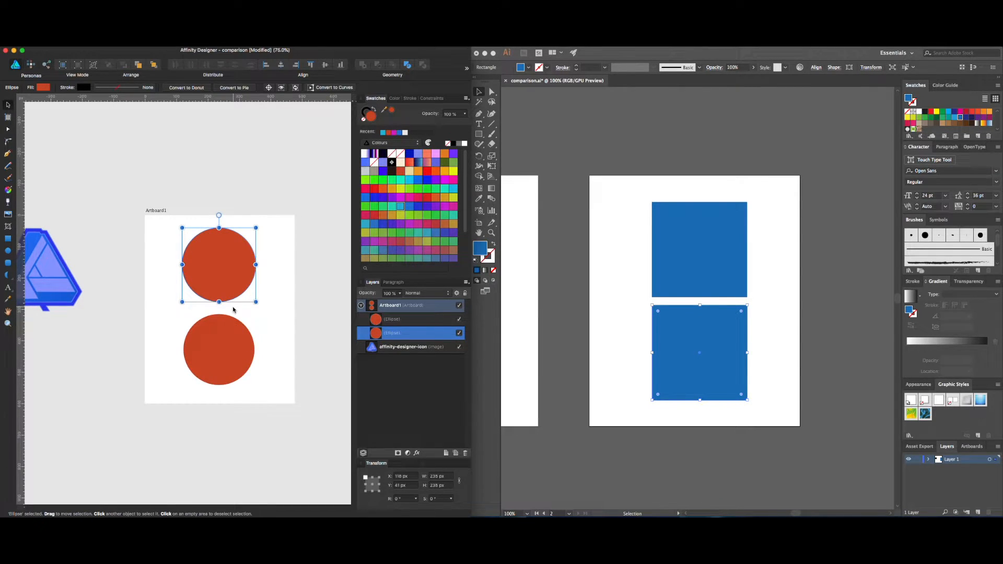
pyautogui.press('super+z')
# Step: With nothing selected, sample the lower circle's orange-red, apply it to the upper circle and clear the selection
pyautogui.click(285, 255)
pyautogui.moveTo(387, 113); pyautogui.dragTo(228, 348)
pyautogui.click(231, 265)
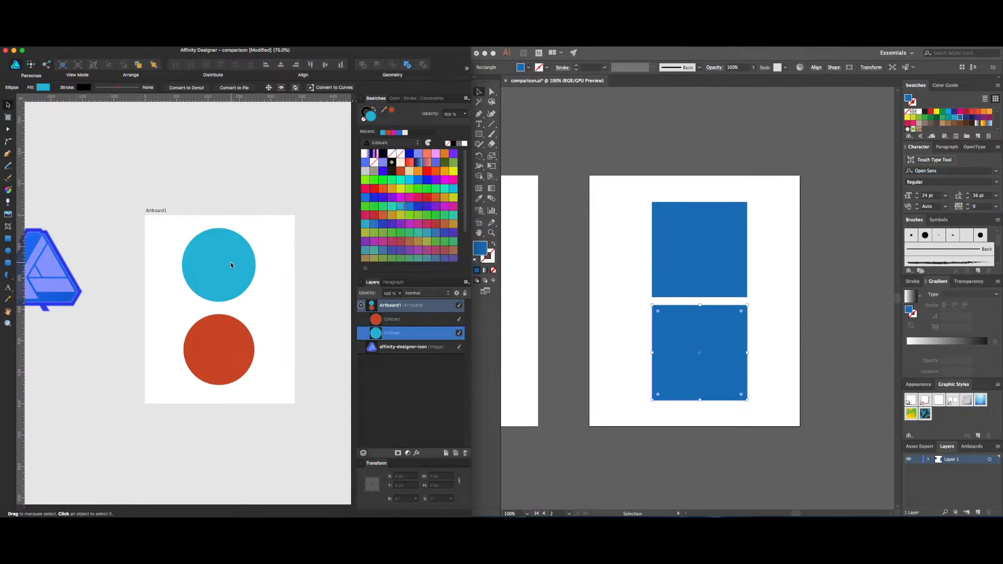
pyautogui.click(393, 112)
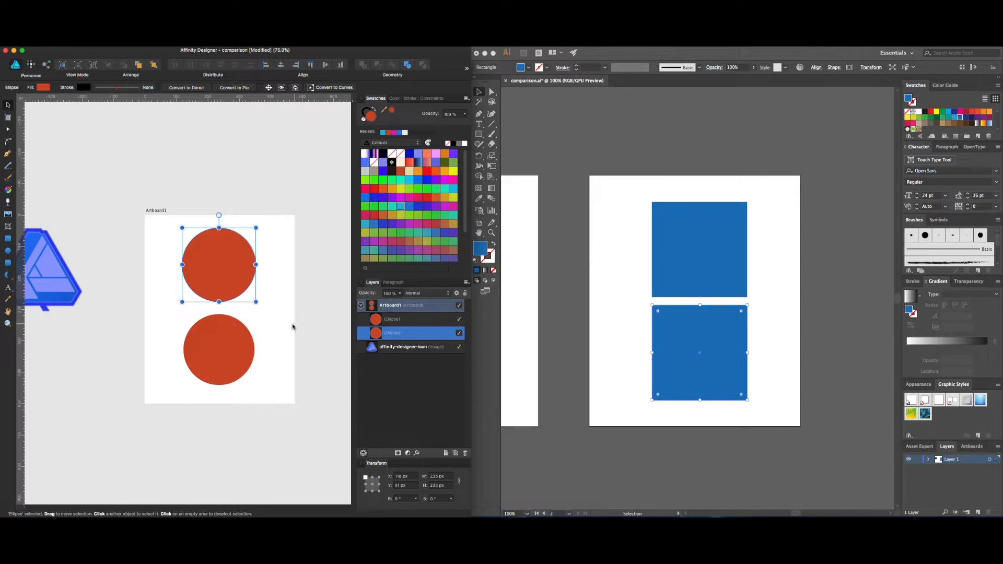
pyautogui.click(250, 325)
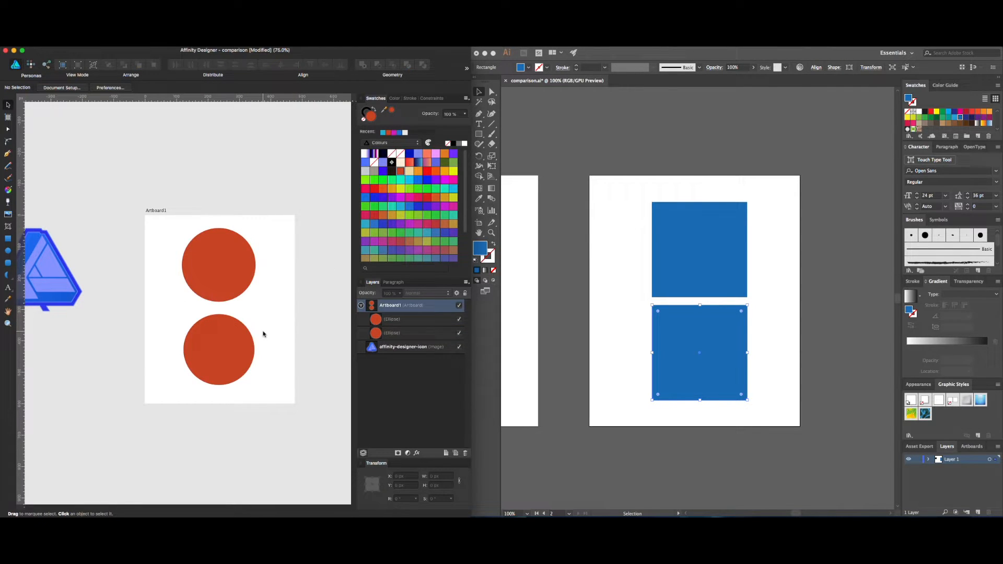
pyautogui.click(609, 304)
pyautogui.hscroll(-5, 609, 304)
pyautogui.click(287, 195)
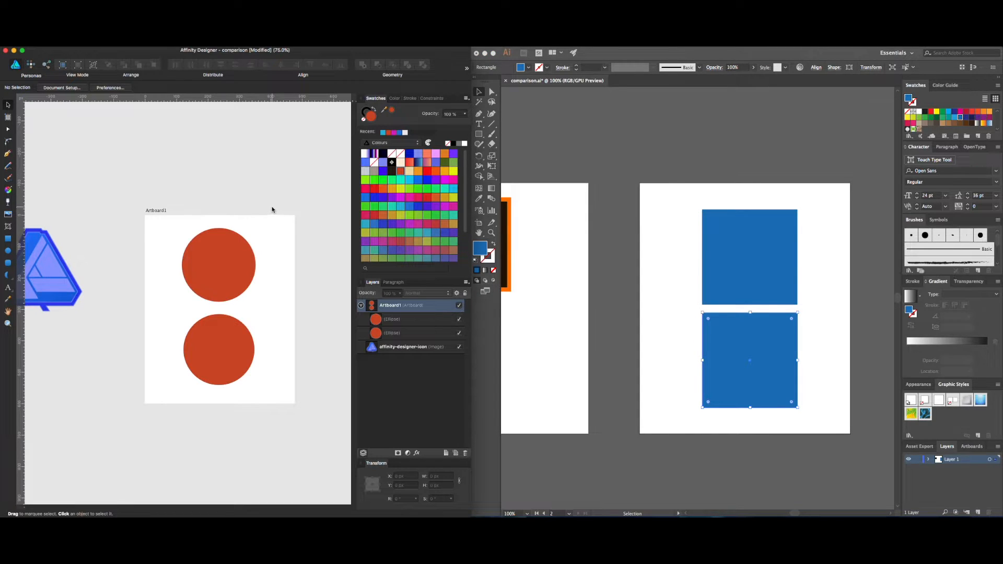
# Step: Delete both orange-red circles from Artboard1 in Affinity Designer
pyautogui.click(216, 255)
pyautogui.press('super+Tab')
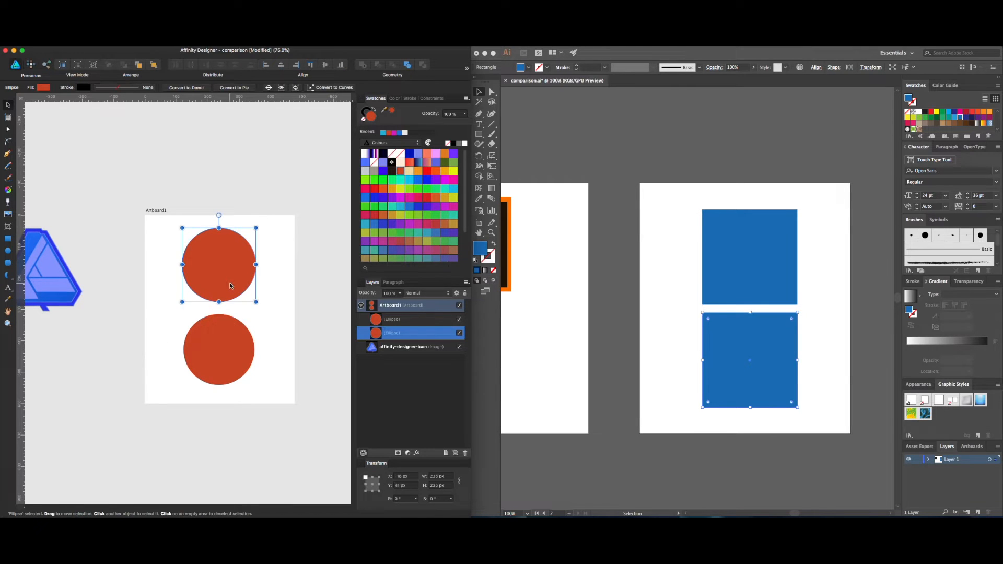
pyautogui.press('Delete')
pyautogui.click(233, 332)
pyautogui.press('Delete')
pyautogui.click(254, 293)
# Step: Delete both blue squares from Illustrator's second artboard and return to Affinity Designer's empty Artboard1
pyautogui.click(727, 282)
pyautogui.keyDown('shift'); pyautogui.click(726, 328); pyautogui.keyUp('shift')
pyautogui.press('Delete')
pyautogui.click(315, 317)
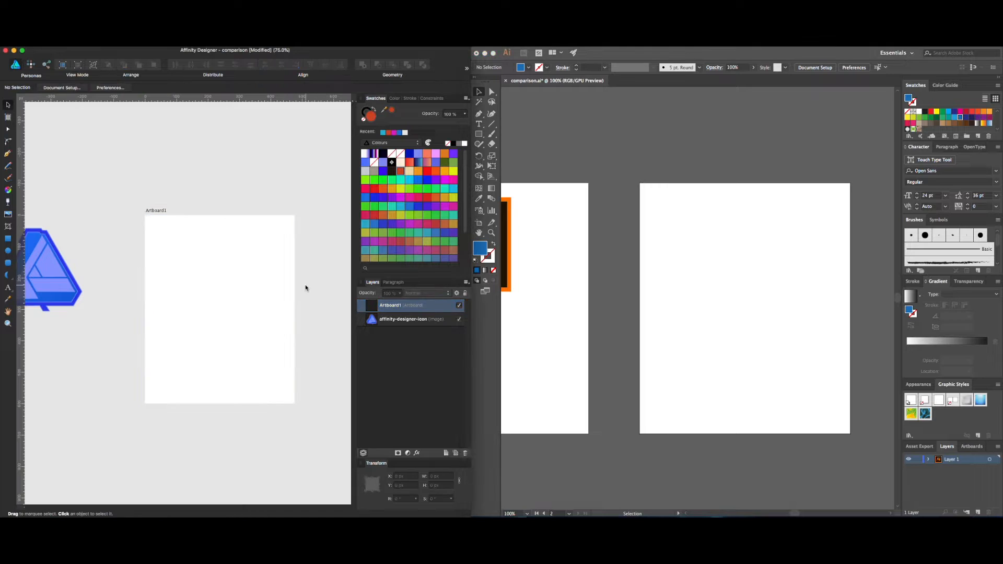
pyautogui.moveTo(257, 261); pyautogui.dragTo(217, 265)
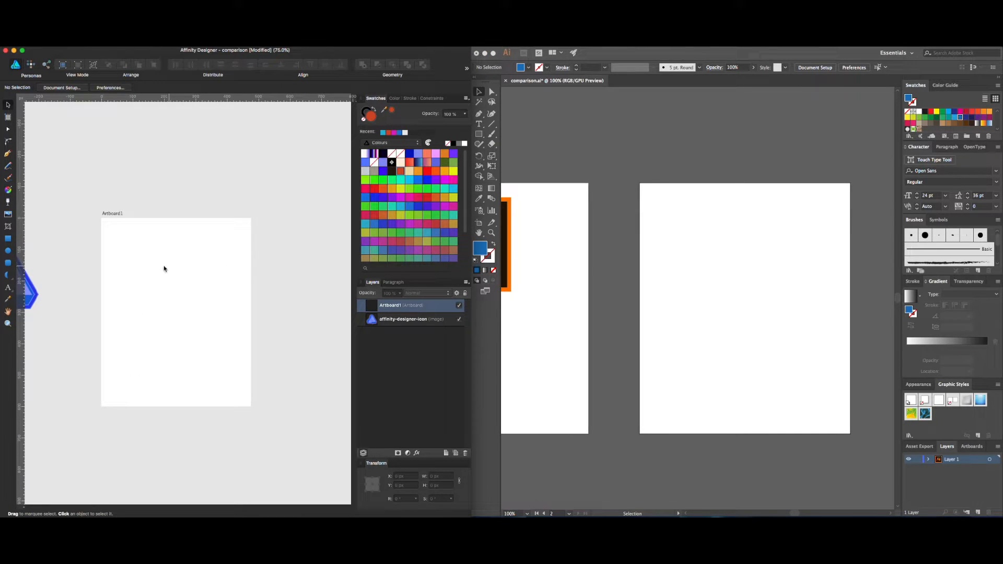
# Step: Switch to Illustrator, show the Pathfinder panel and place it over the gap between the two artboards
pyautogui.click(655, 202)
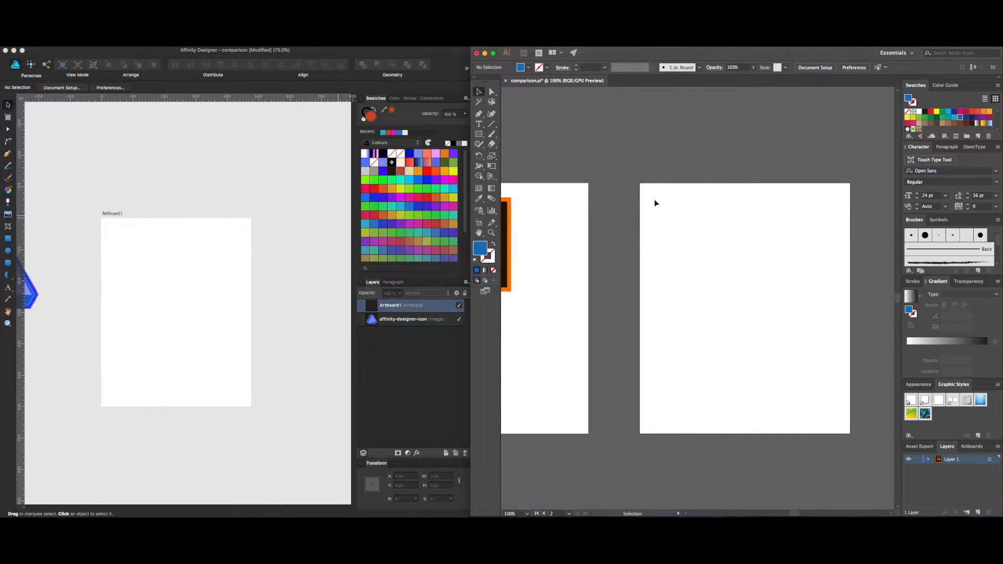
pyautogui.click(1, 43)
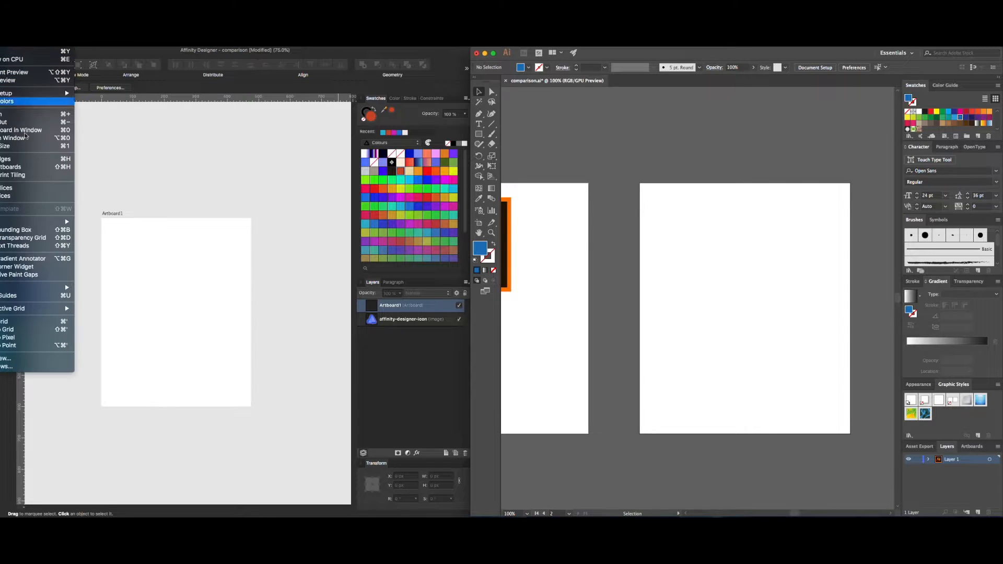
pyautogui.moveTo(39, 223)
pyautogui.moveTo(15, 45)
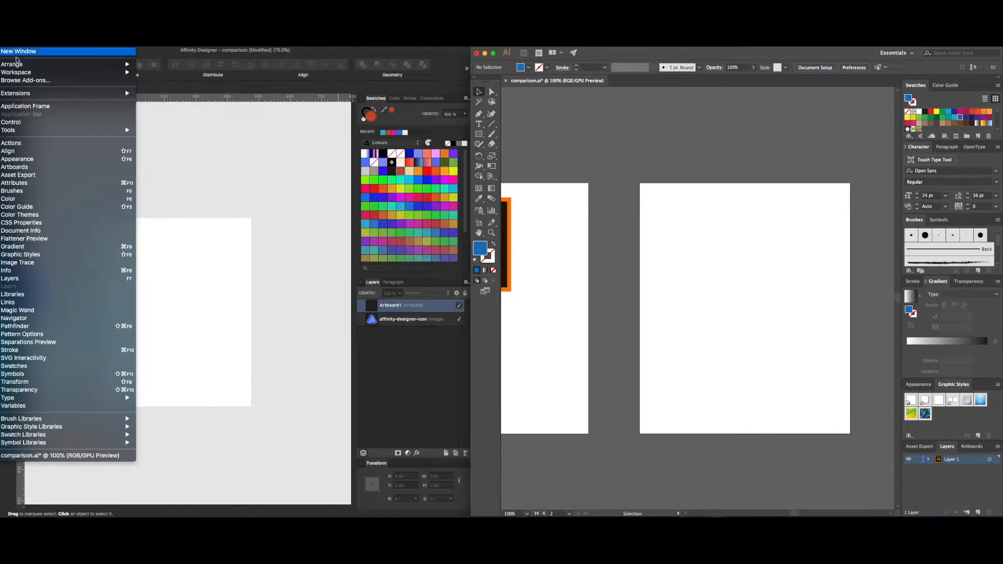
pyautogui.click(61, 325)
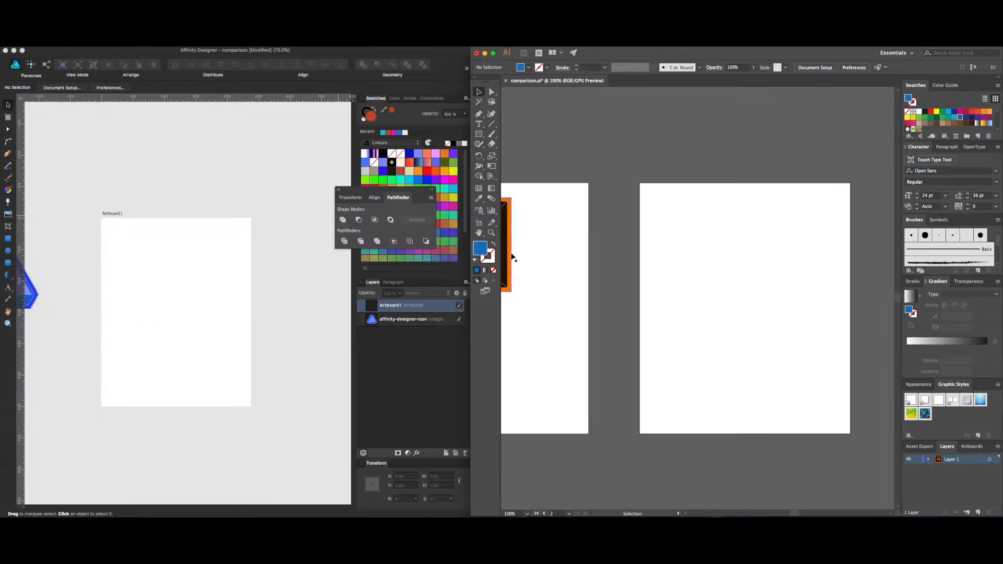
pyautogui.click(404, 188)
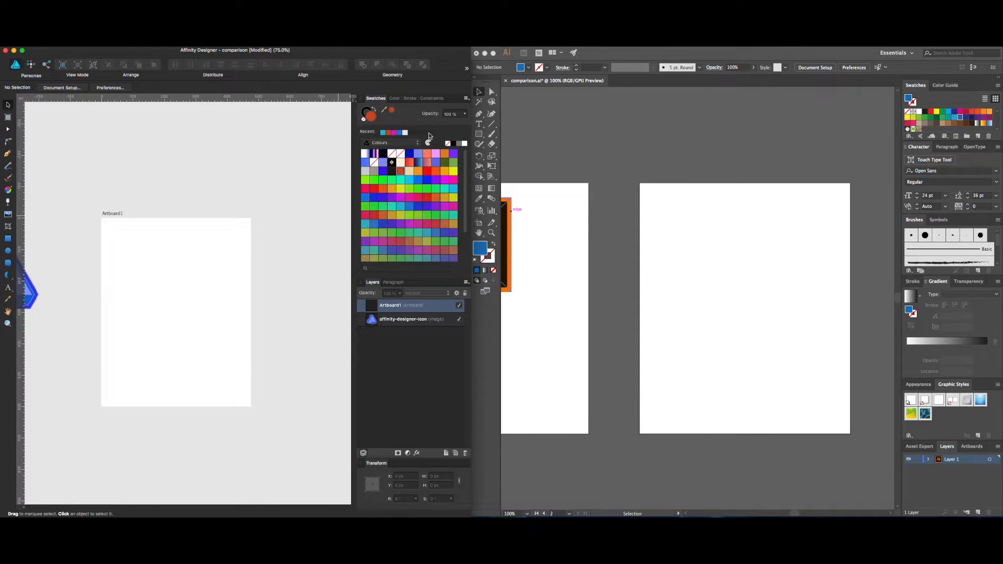
pyautogui.click(486, 143)
pyautogui.moveTo(412, 188); pyautogui.dragTo(635, 186)
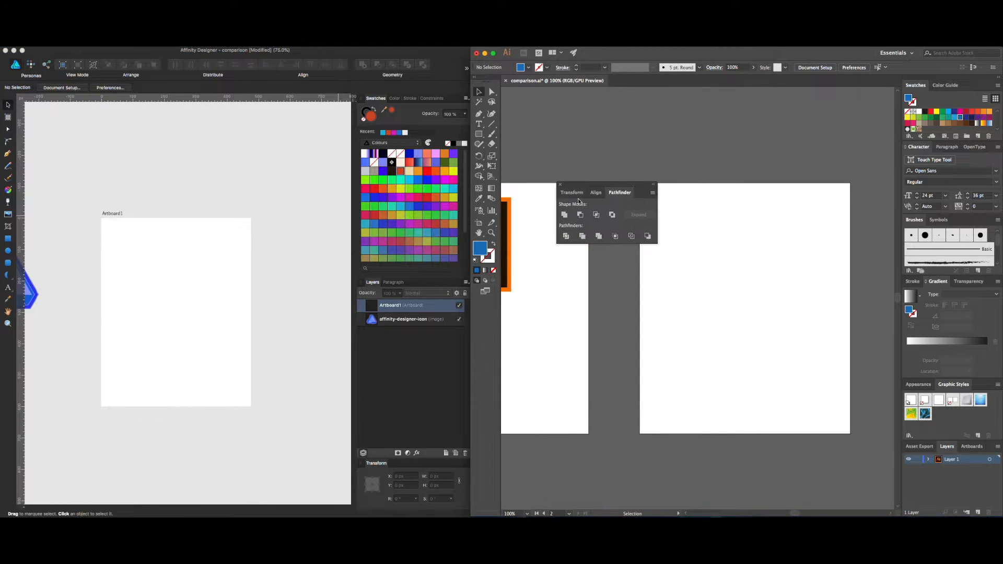
# Step: Switch to Affinity Designer and look through the list of available studio panels for a Pathfinder equivalent
pyautogui.click(195, 215)
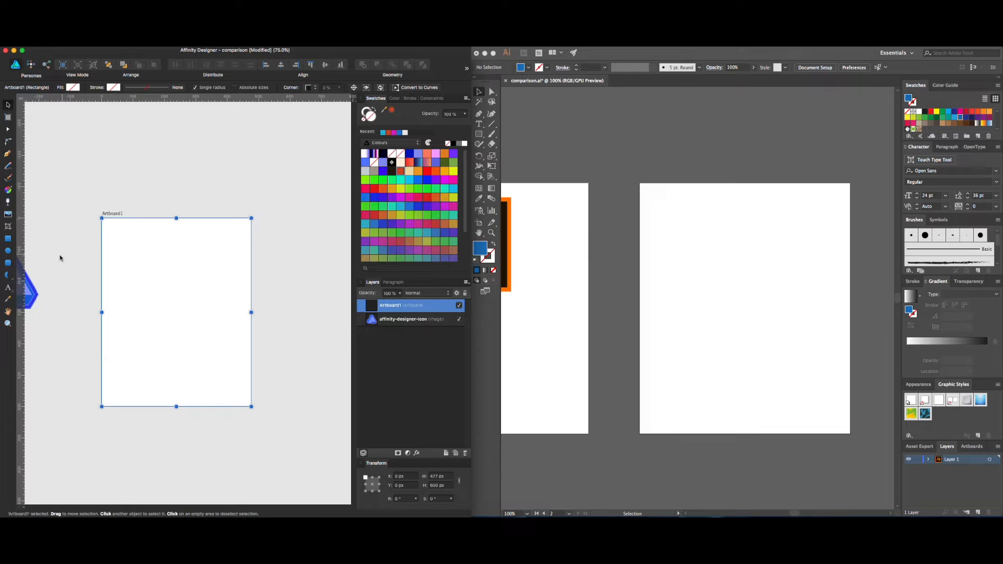
pyautogui.click(1, 47)
pyautogui.moveTo(26, 235)
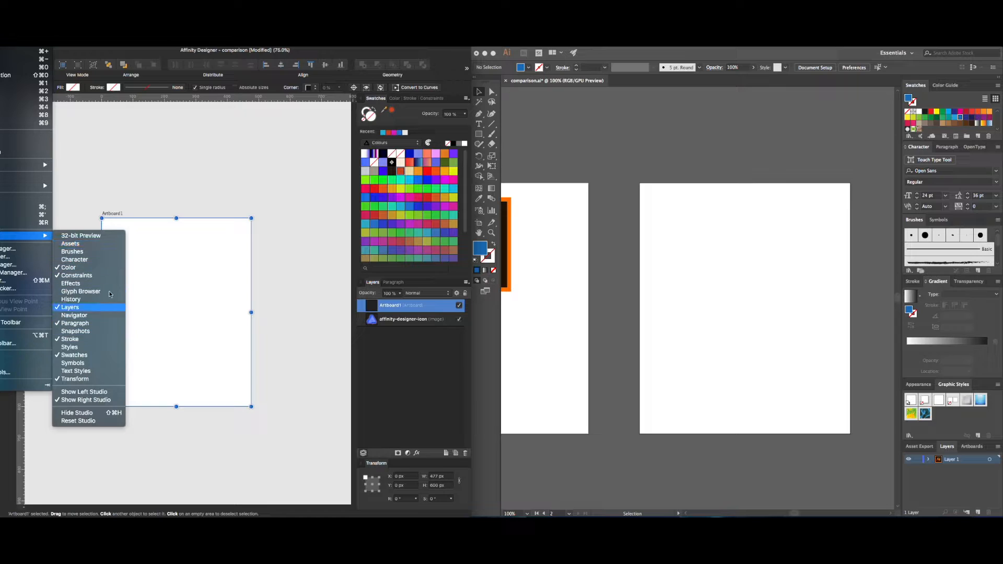
pyautogui.click(265, 270)
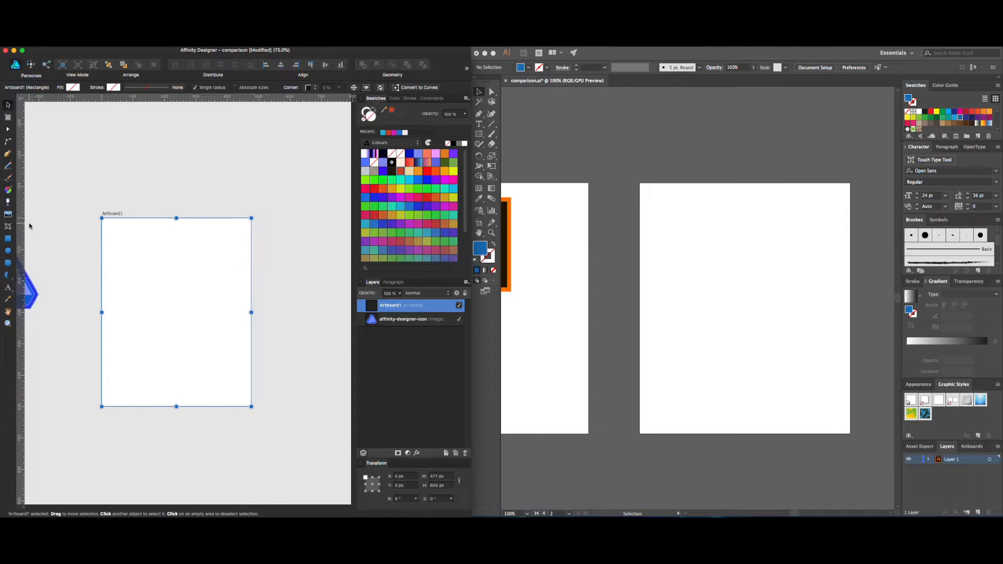
# Step: Draw an orange-red square in the upper part of Artboard1 and a circle about 208 px wide overlapping its lower-right corner
pyautogui.click(8, 239)
pyautogui.moveTo(124, 229)
pyautogui.mouseDown()
pyautogui.moveTo(176, 281)
pyautogui.moveTo(158, 335)
pyautogui.moveTo(156, 322)
pyautogui.mouseUp()
pyautogui.press('v')
pyautogui.click(253, 252)
pyautogui.click(300, 271)
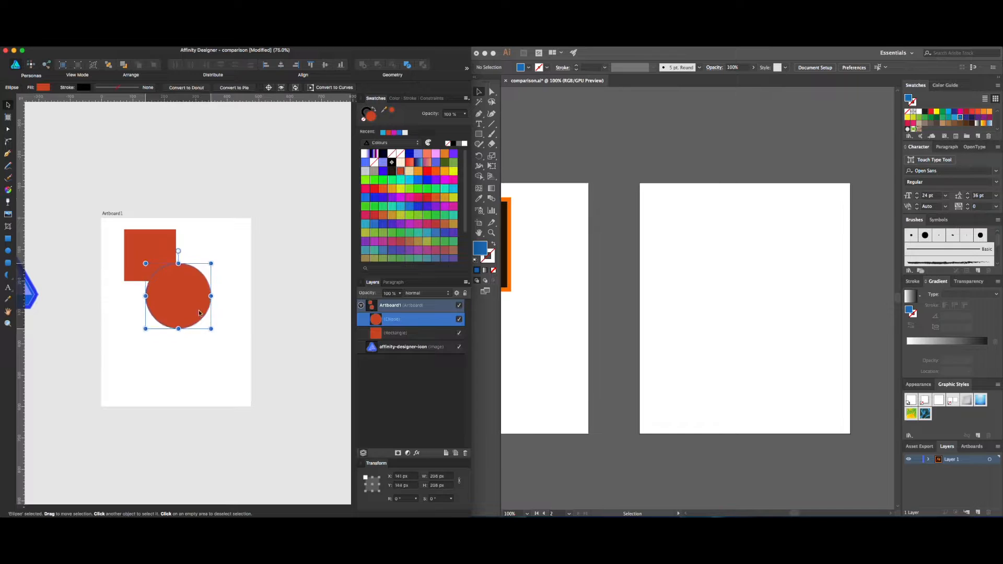
# Step: Move the circle slightly up and left to increase its overlap with the square, and select both shapes
pyautogui.moveTo(182, 277)
pyautogui.mouseDown()
pyautogui.moveTo(192, 306)
pyautogui.moveTo(178, 273)
pyautogui.mouseUp()
pyautogui.click(272, 285)
pyautogui.click(168, 272)
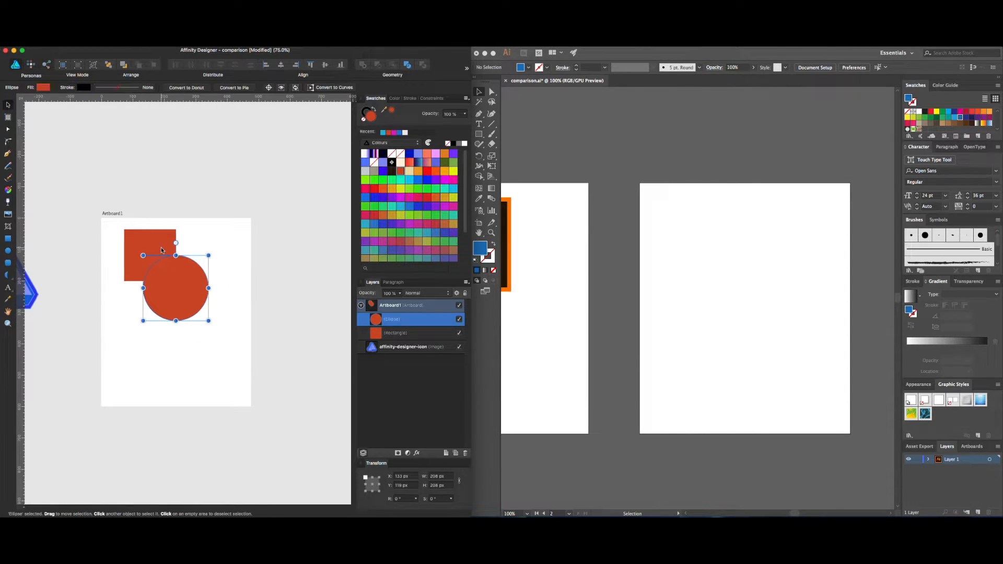
pyautogui.keyDown('shift'); pyautogui.click(160, 248); pyautogui.keyUp('shift')
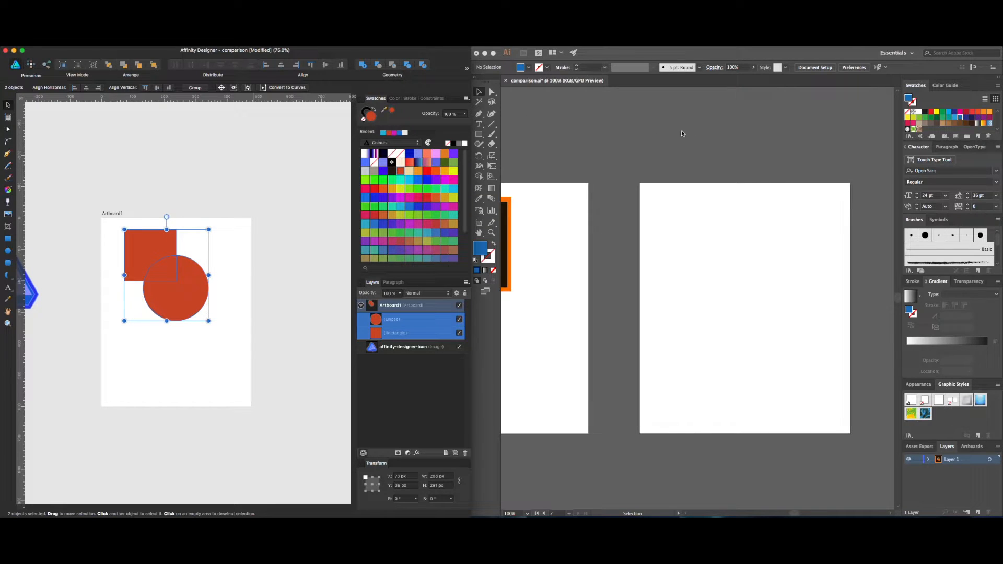
# Step: Compare Illustrator's Pathfinder shape modes with Affinity Designer's Geometry operations for the selected square and circle
pyautogui.click(716, 186)
pyautogui.press('shift+super+F9')
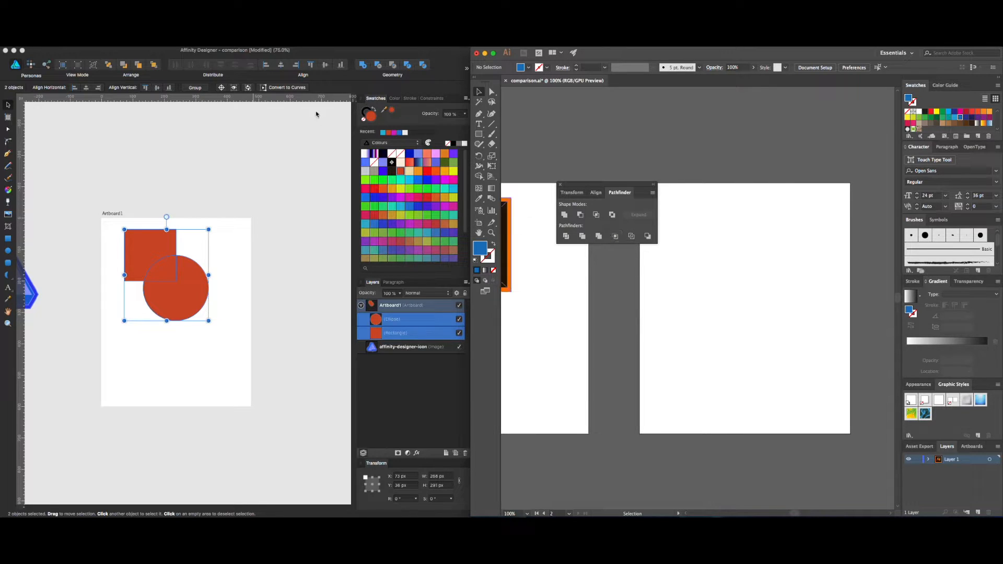
pyautogui.click(360, 69)
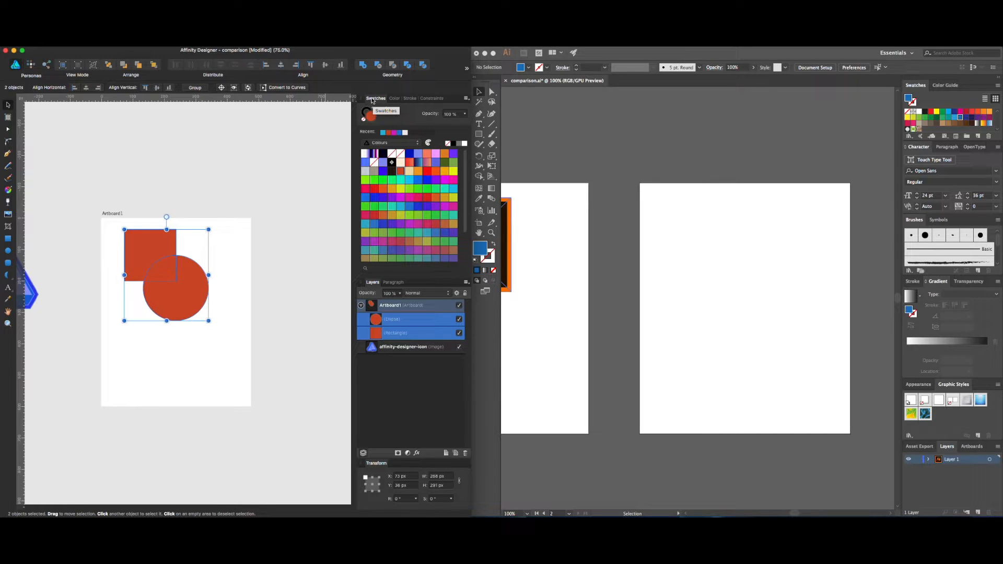
# Step: Merge the overlapping square and circle into a single shape with the Add operation
pyautogui.click(364, 66)
pyautogui.click(267, 336)
pyautogui.click(172, 280)
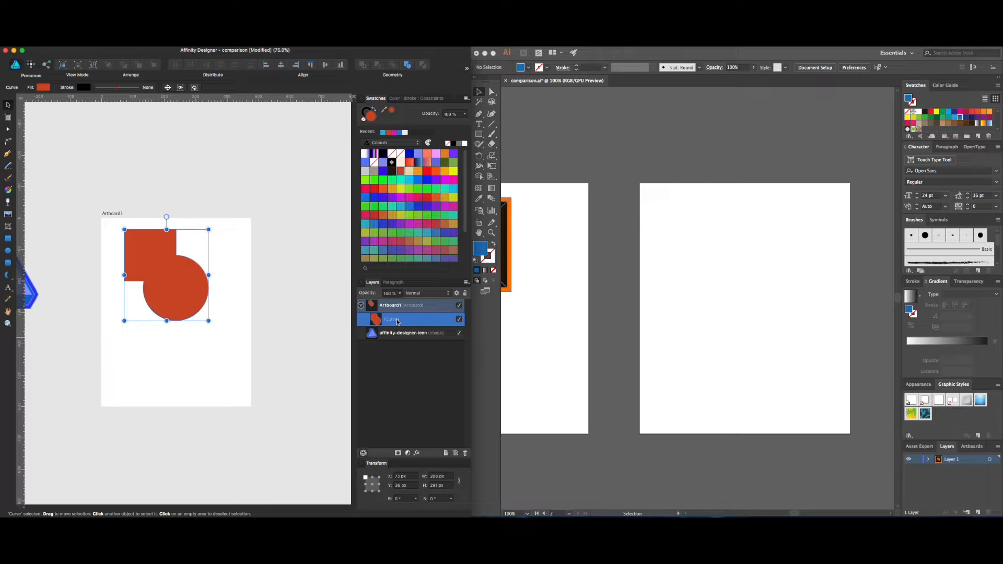
pyautogui.click(247, 333)
pyautogui.click(197, 312)
pyautogui.click(703, 337)
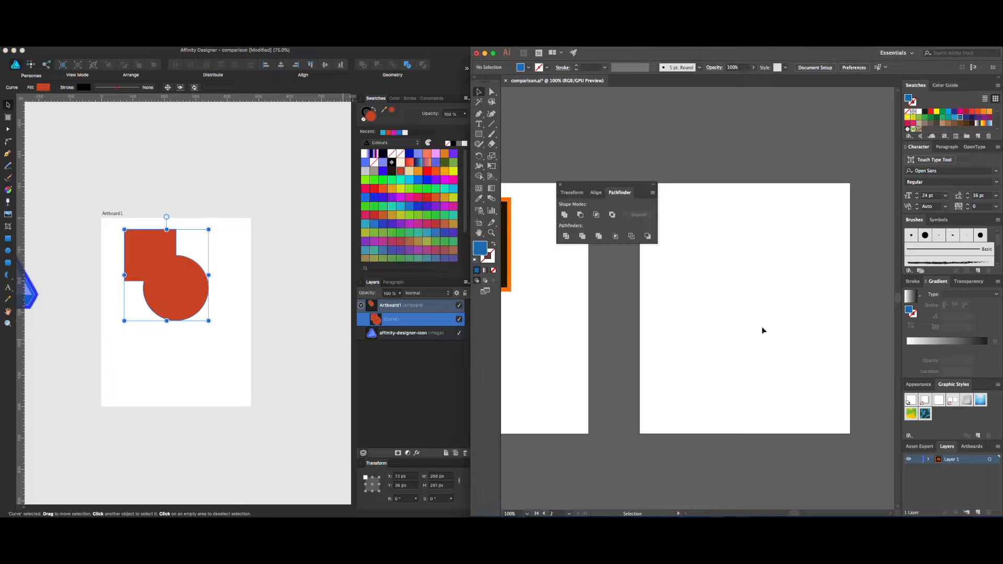
pyautogui.click(271, 348)
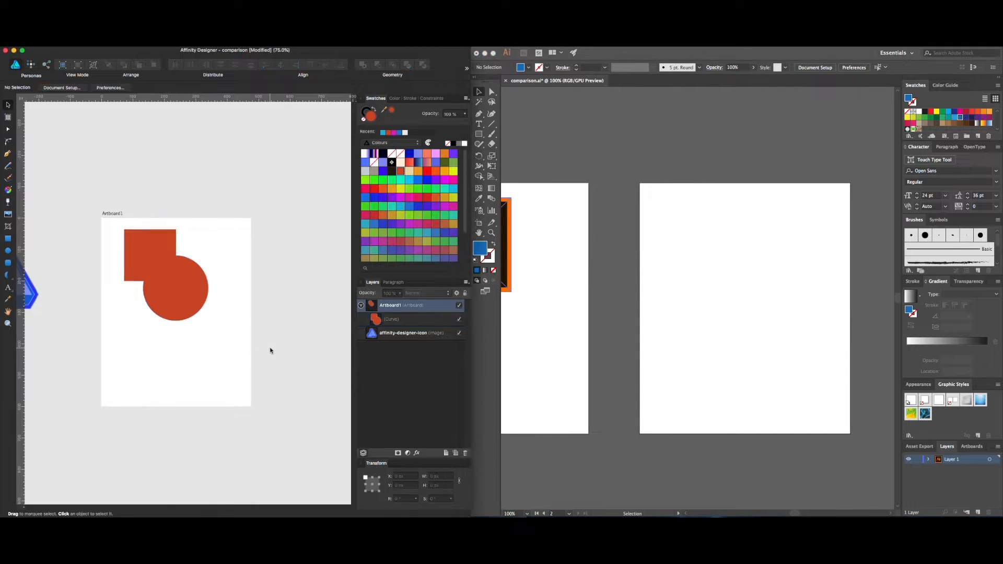
# Step: Try reshaping the merged curve by pulling the node between the square and circle outward with the Node tool, and restore its outline
pyautogui.click(199, 300)
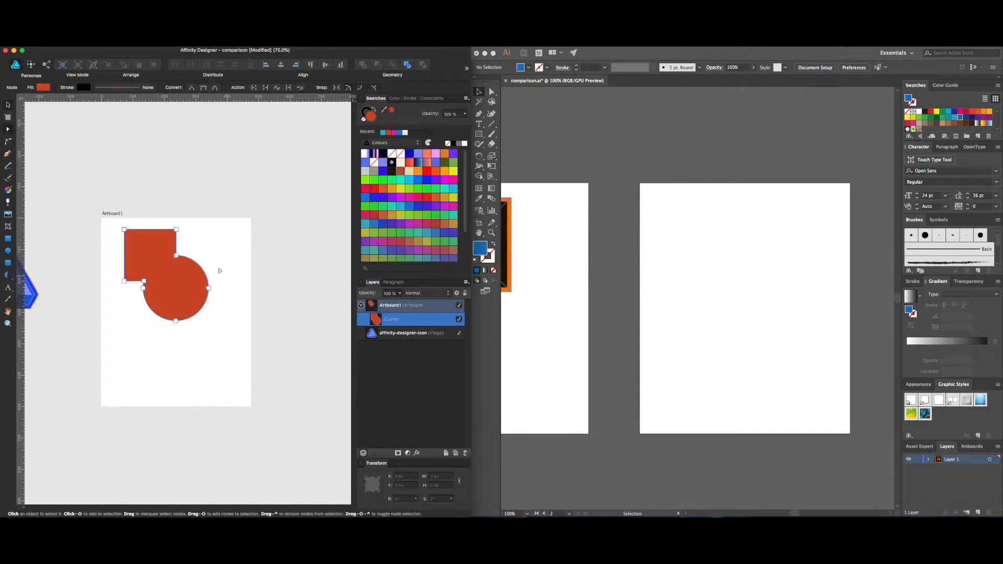
pyautogui.click(219, 244)
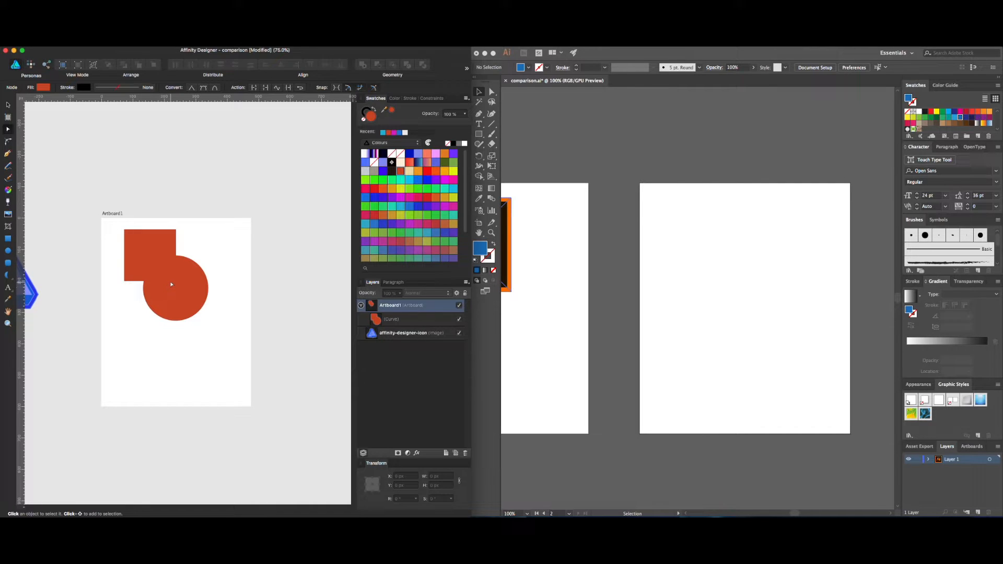
pyautogui.click(171, 284)
pyautogui.moveTo(186, 253); pyautogui.dragTo(234, 233)
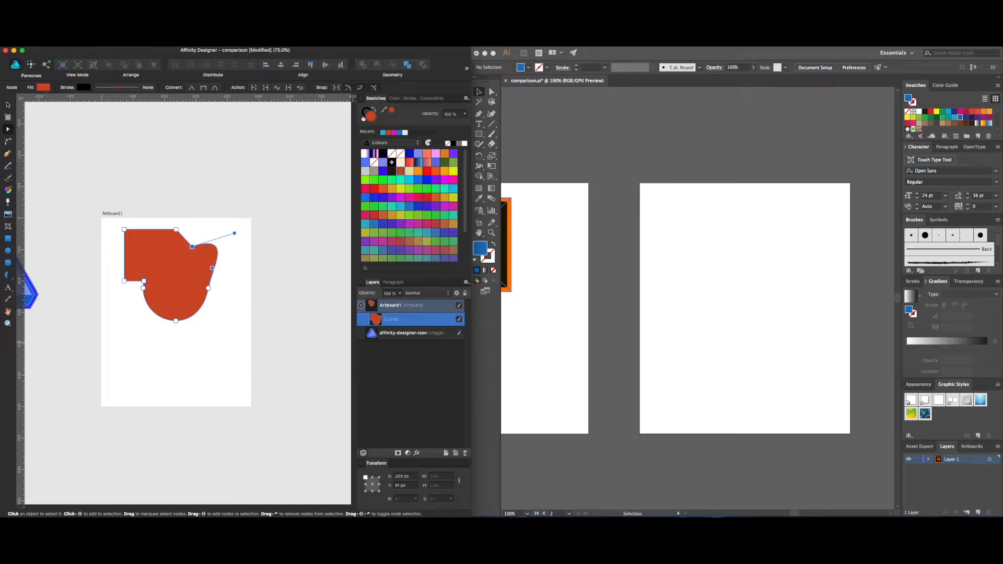
pyautogui.click(214, 333)
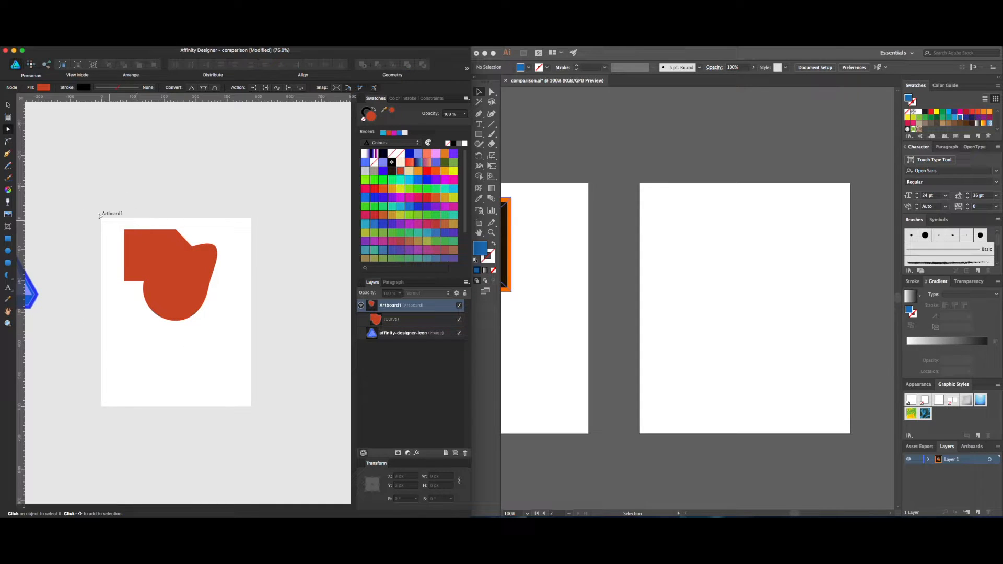
pyautogui.click(397, 319)
pyautogui.moveTo(192, 246); pyautogui.dragTo(176, 256)
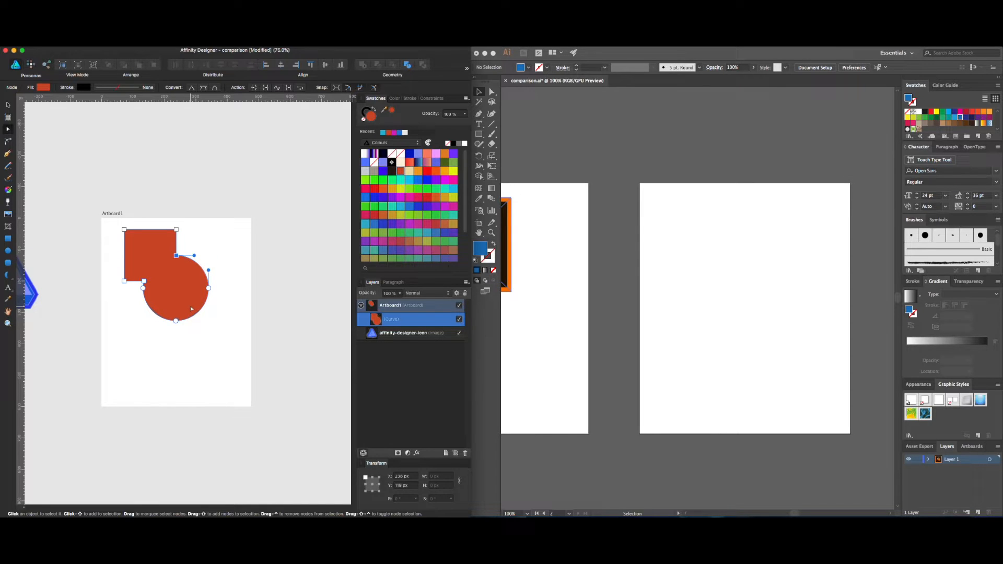
# Step: Undo the merge and delete the circle and the square from Artboard1
pyautogui.press('super+z')
pyautogui.press('super+z')
pyautogui.click(202, 249)
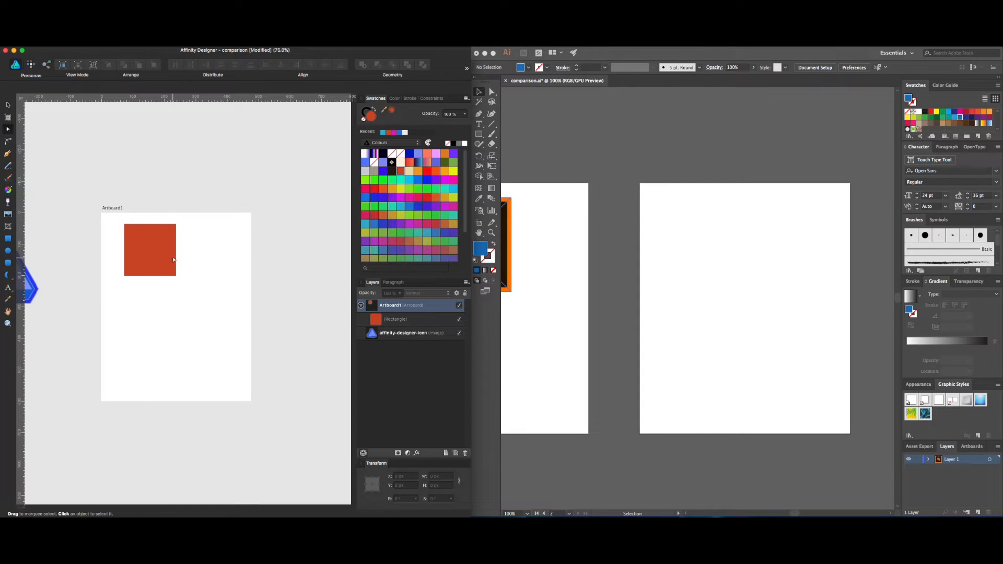
pyautogui.click(174, 260)
pyautogui.press('Delete')
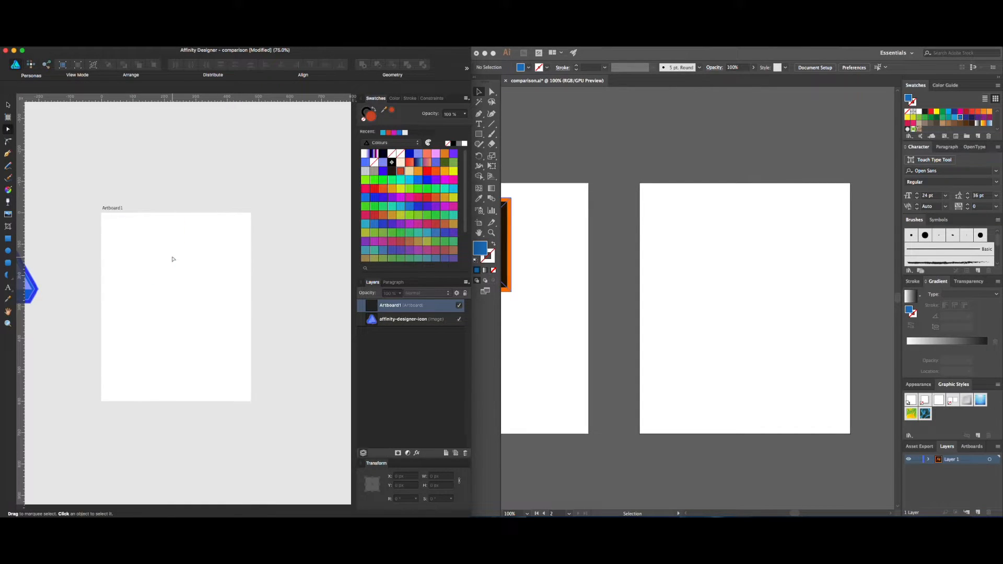
# Step: Look through the available swatch palettes, preview the Crayons palette and return to the Colours palette
pyautogui.click(173, 259)
pyautogui.click(266, 173)
pyautogui.click(221, 271)
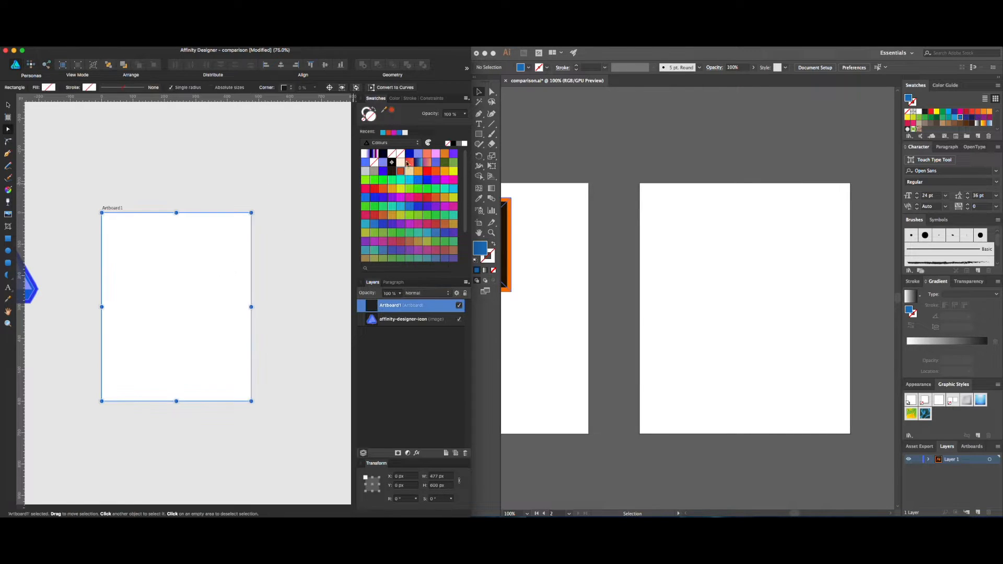
pyautogui.click(409, 143)
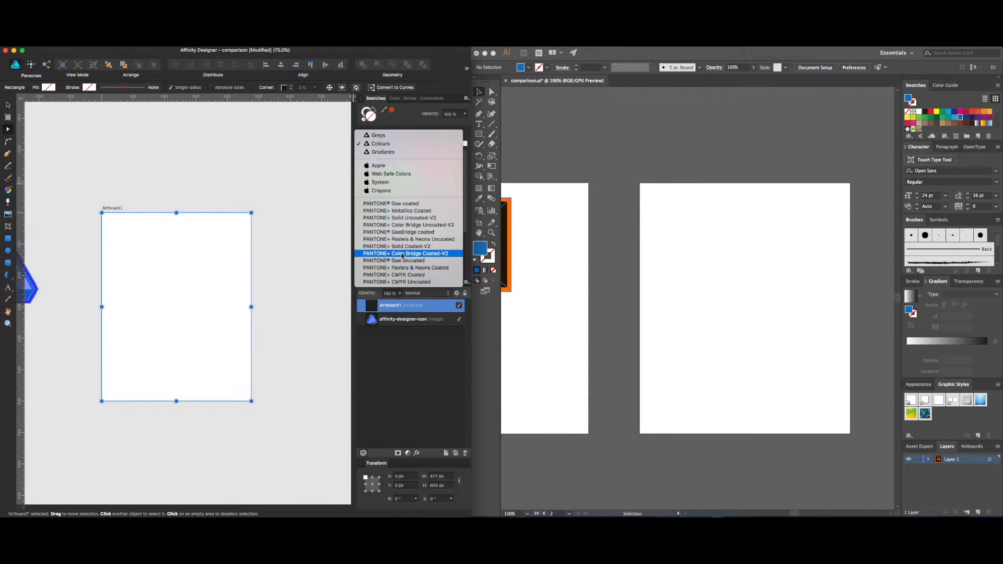
pyautogui.click(388, 191)
pyautogui.click(385, 145)
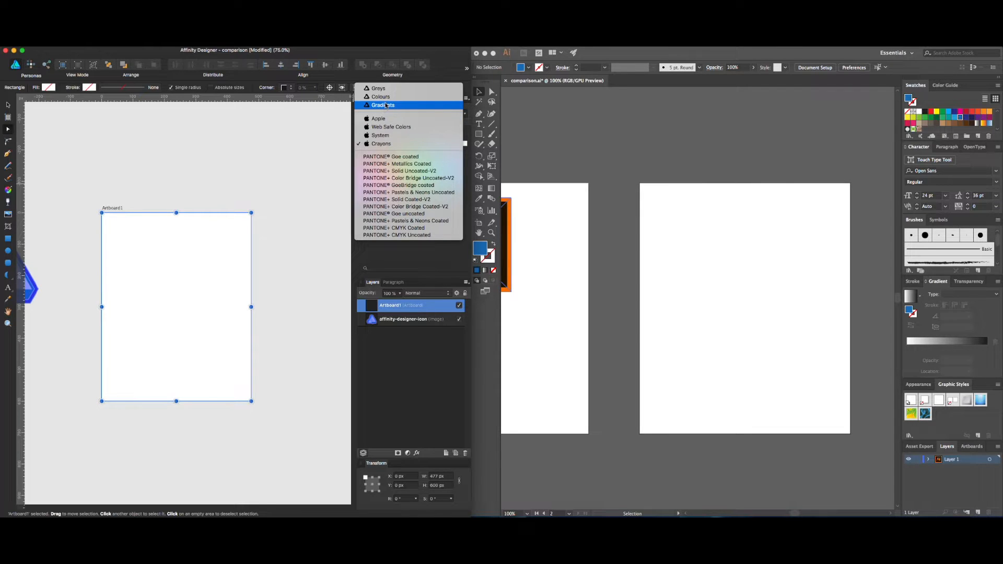
pyautogui.click(384, 97)
# Step: Add a new document palette and rename it Document Palette
pyautogui.click(468, 99)
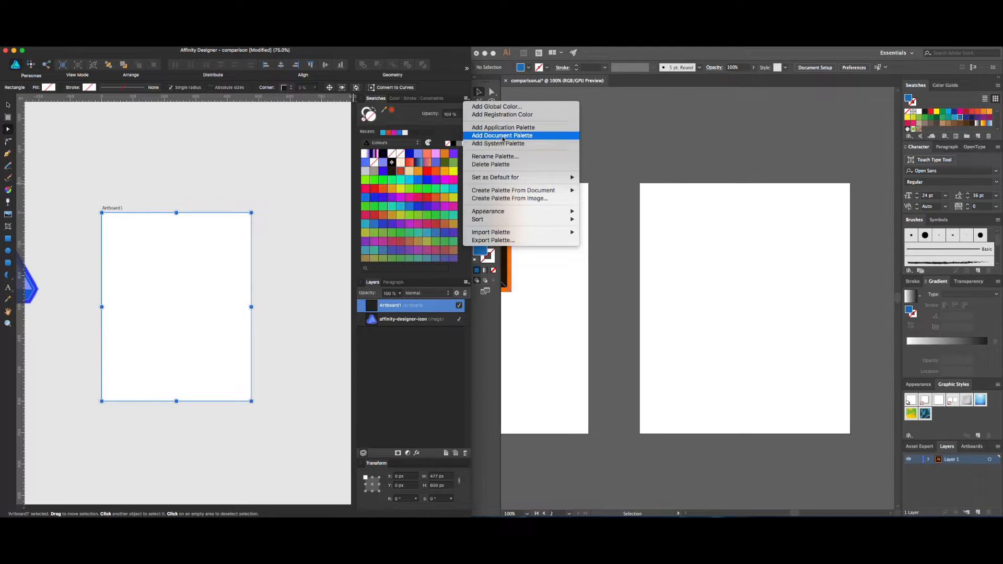
pyautogui.click(454, 103)
pyautogui.click(465, 99)
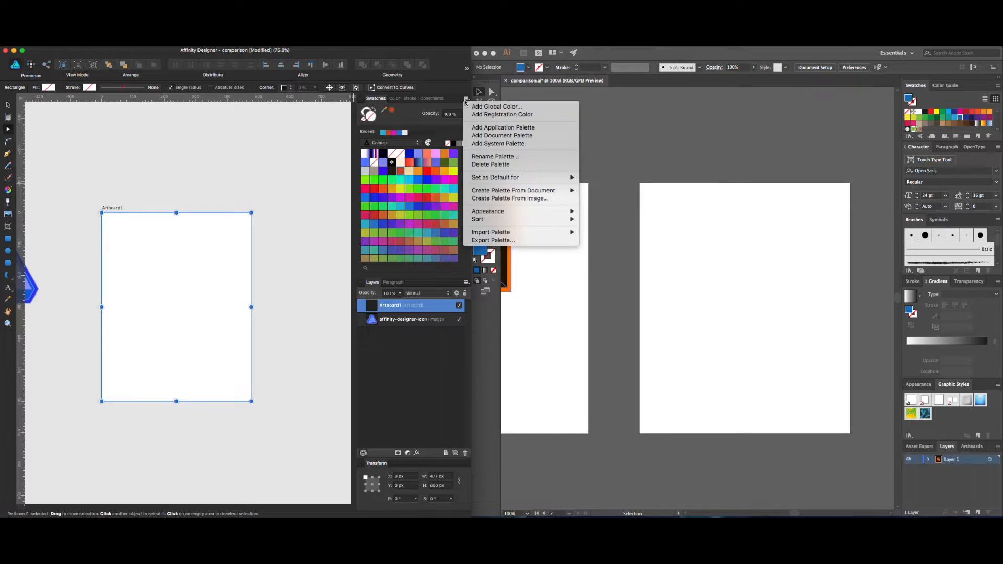
pyautogui.click(503, 137)
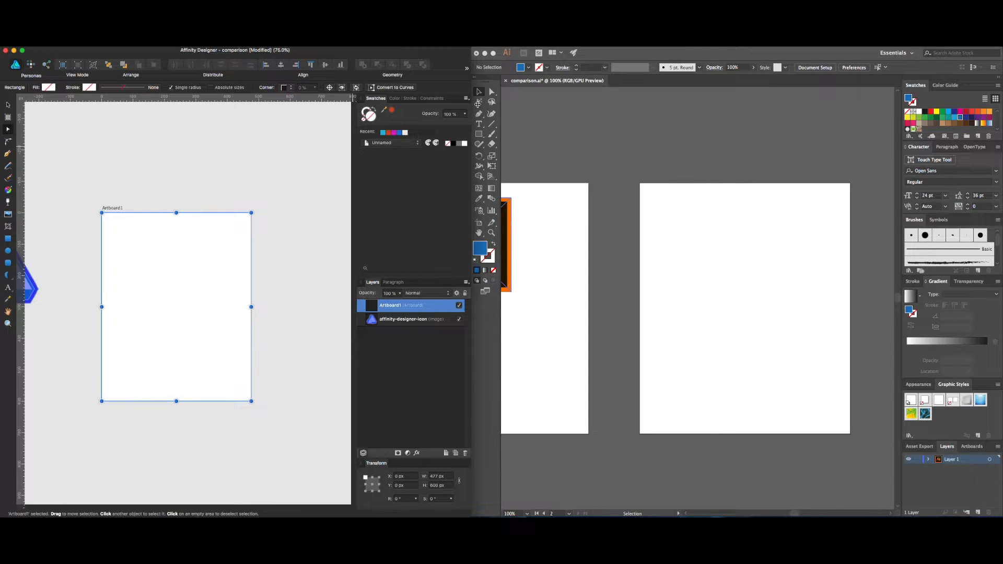
pyautogui.click(465, 99)
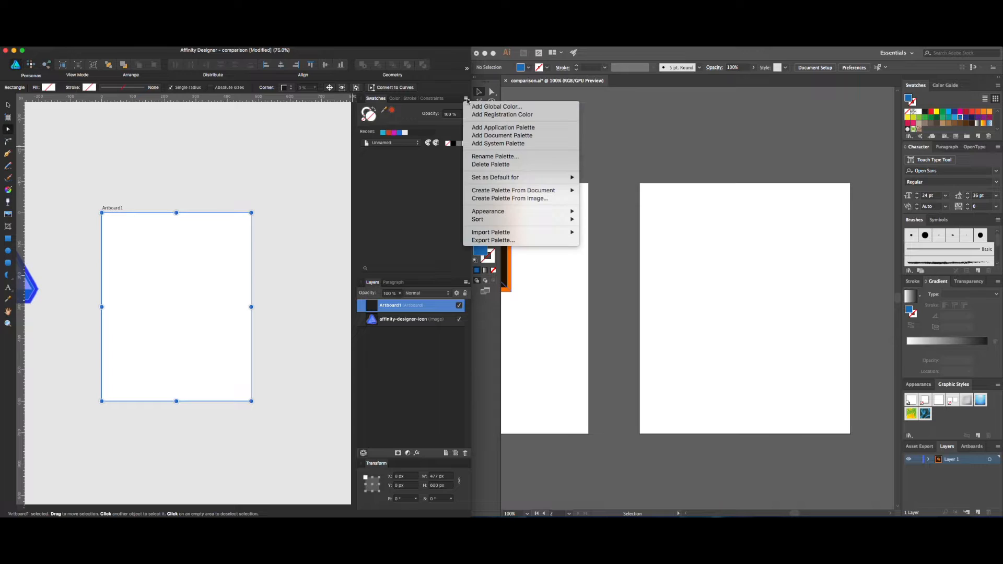
pyautogui.click(485, 157)
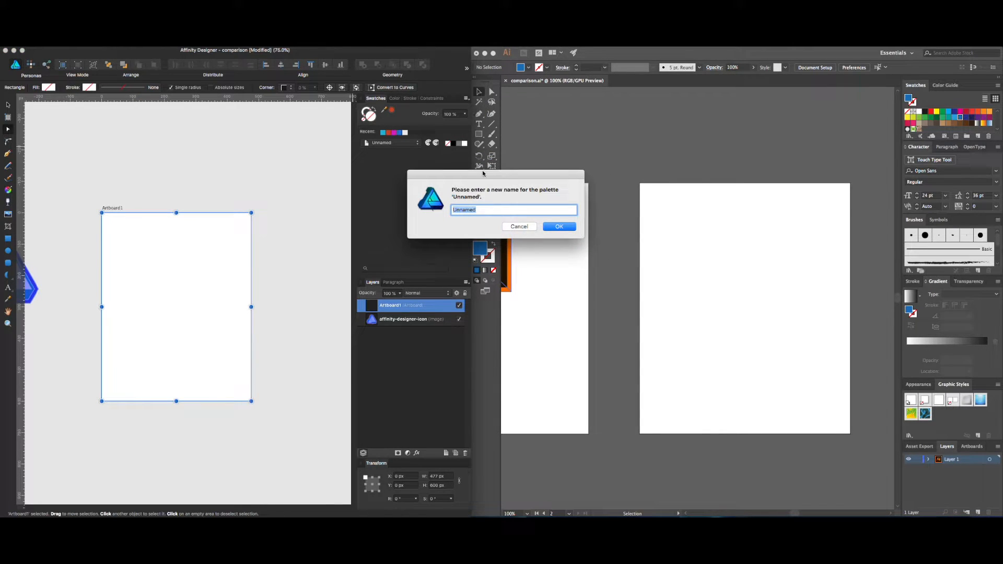
pyautogui.write('Document Palette')
pyautogui.press('Return')
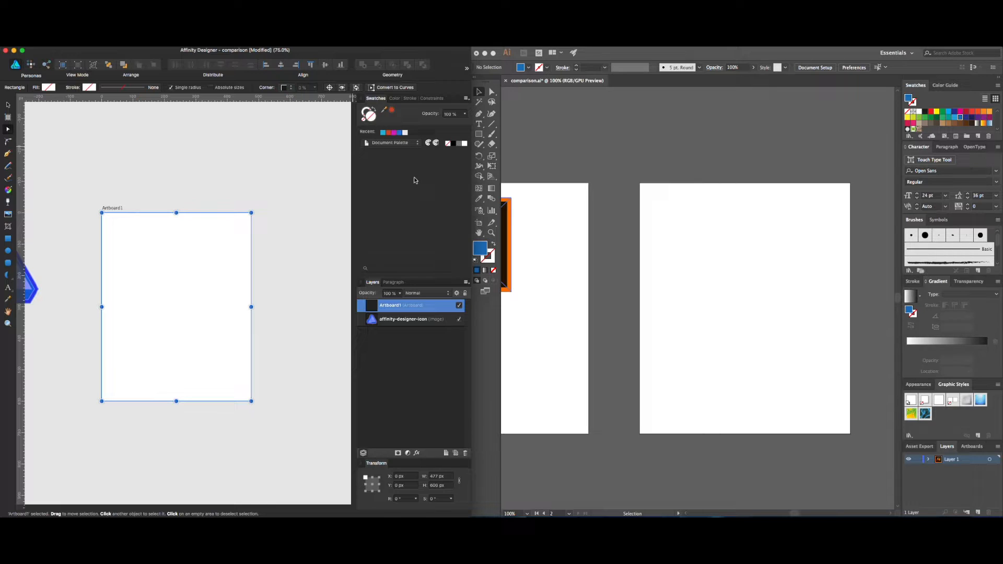
# Step: Add the recent cyan as a regular swatch and the recent blue as a global colour to the document palette
pyautogui.click(272, 174)
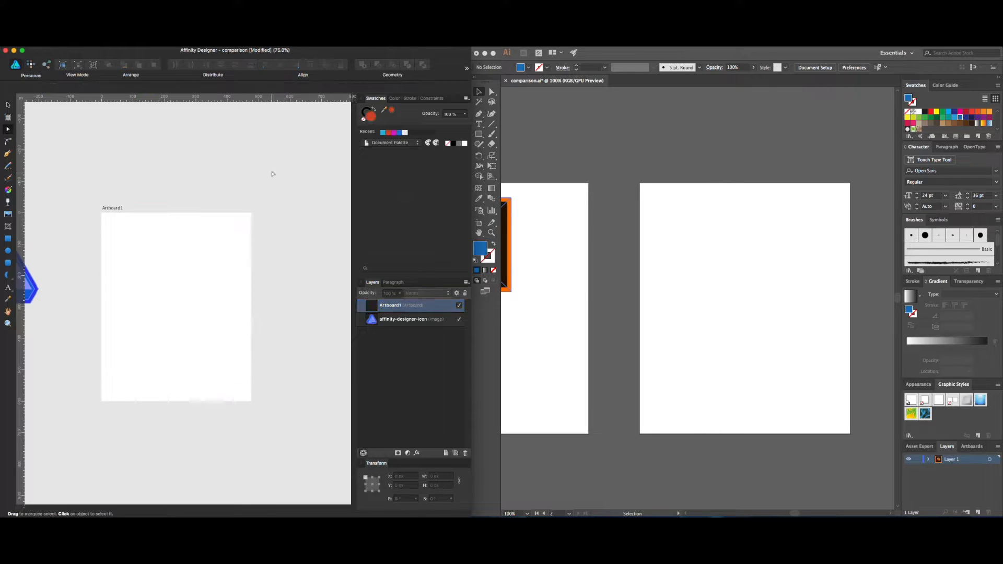
pyautogui.click(382, 133)
pyautogui.click(428, 143)
pyautogui.click(399, 133)
pyautogui.click(435, 144)
# Step: Create a row of three 91 px squares across the upper part of Artboard1, each filled with the blue global swatch
pyautogui.click(143, 285)
pyautogui.click(8, 239)
pyautogui.moveTo(127, 230); pyautogui.dragTo(213, 256)
pyautogui.press('v')
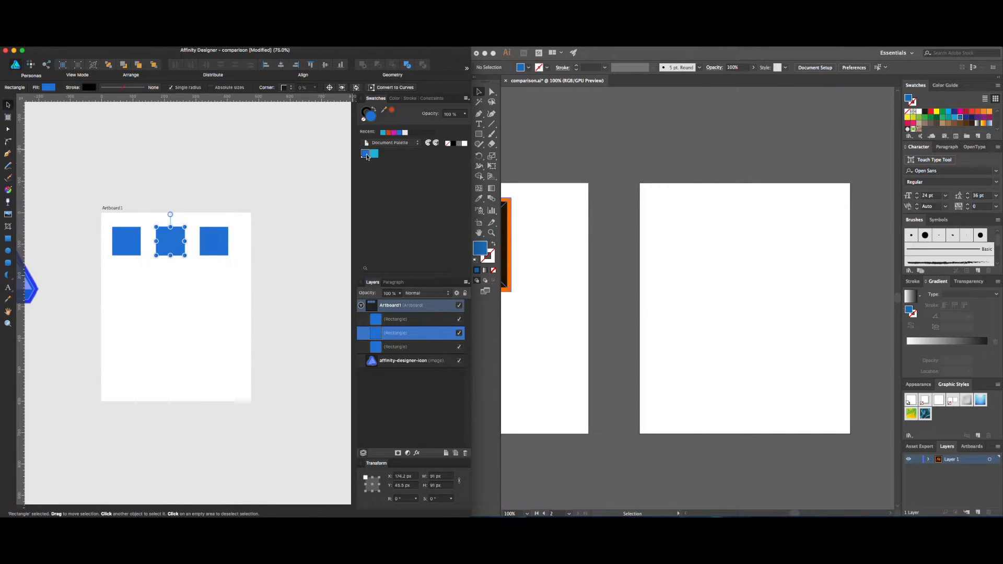
pyautogui.click(211, 245)
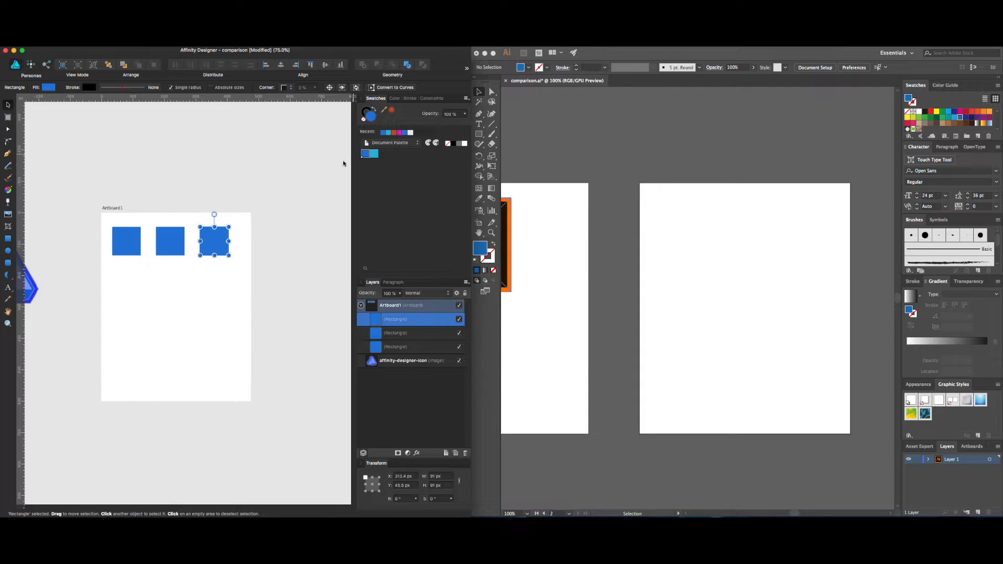
pyautogui.click(128, 241)
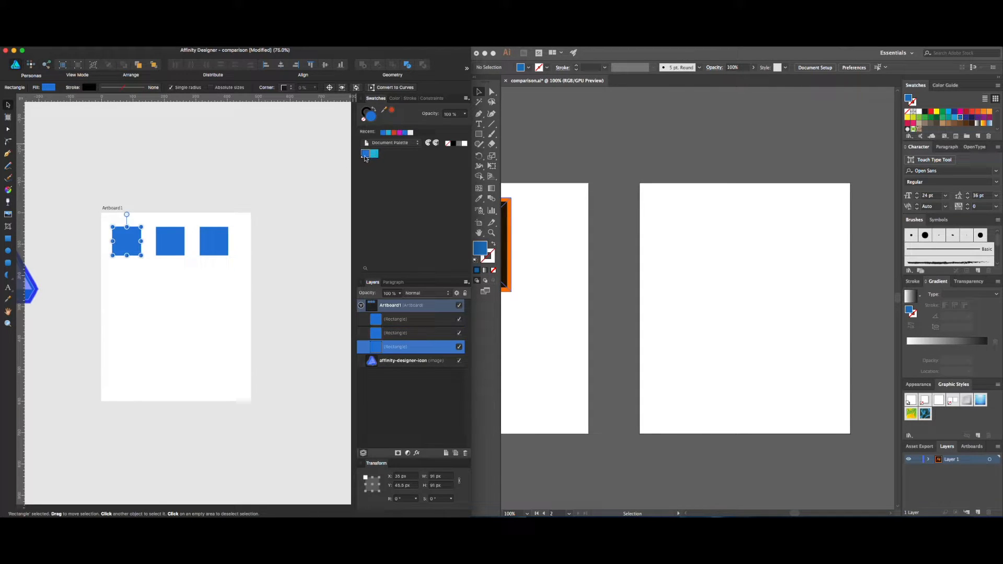
pyautogui.click(225, 313)
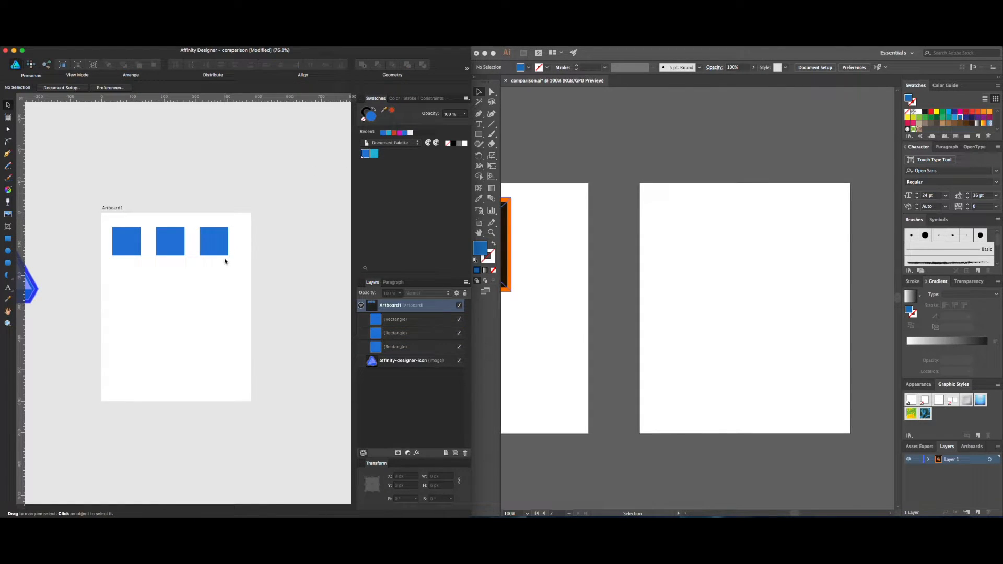
# Step: Edit the blue global swatch to bright green, hex 0FD800, to recolour all three squares
pyautogui.doubleClick(364, 154)
pyautogui.moveTo(377, 230); pyautogui.dragTo(392, 246)
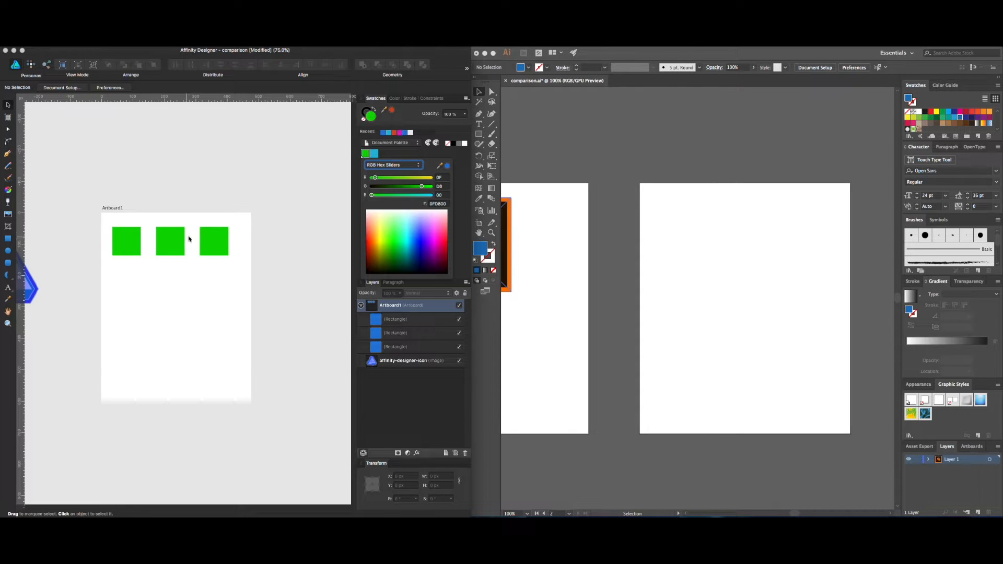
pyautogui.click(460, 171)
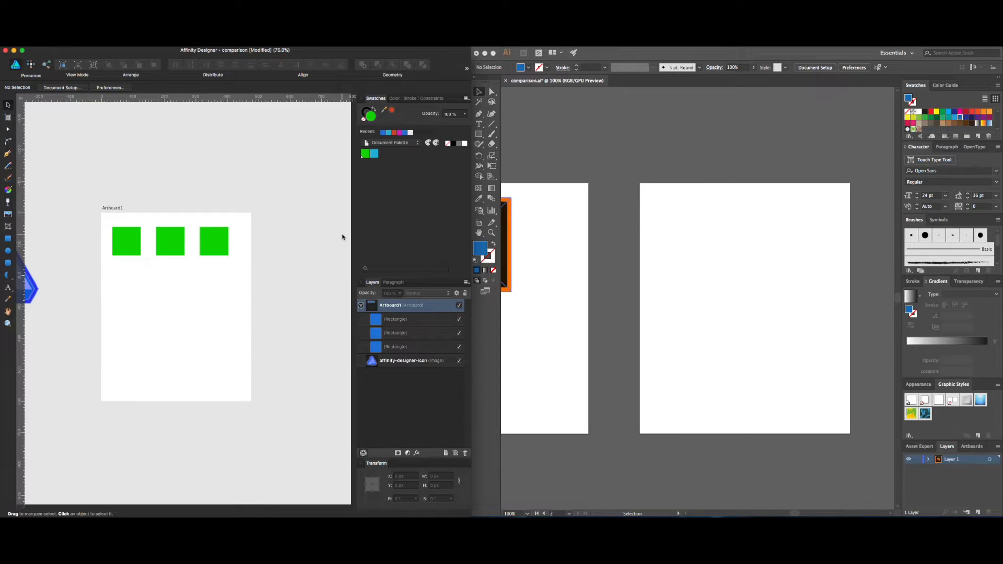
# Step: Select all three green squares and move them together slightly right and down on Artboard1
pyautogui.click(385, 348)
pyautogui.click(250, 303)
pyautogui.moveTo(240, 215); pyautogui.dragTo(127, 251)
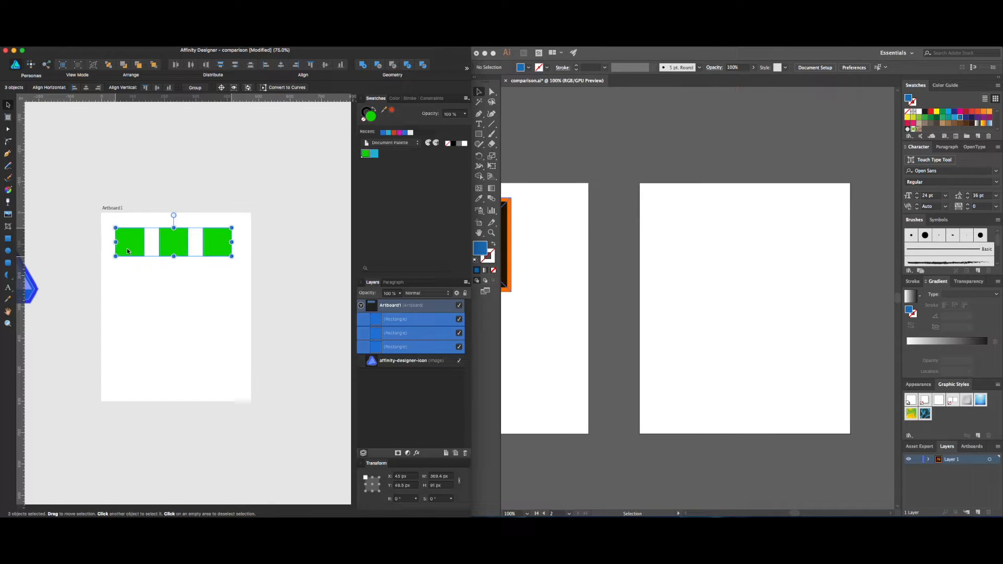
pyautogui.click(132, 286)
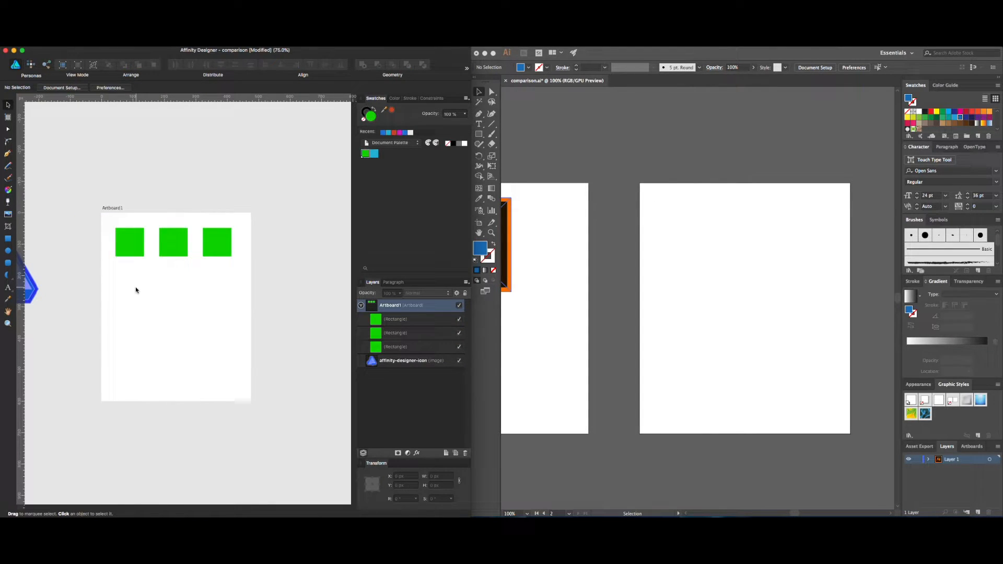
# Step: Switch to Illustrator, close the floating Pathfinder panel and move the application window left beside the desktop edge
pyautogui.click(598, 111)
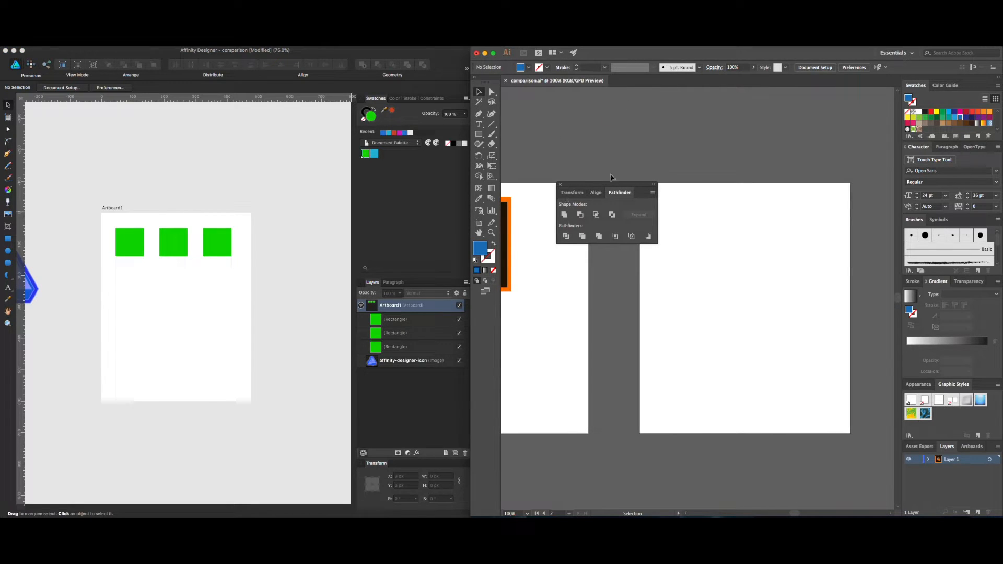
pyautogui.click(560, 183)
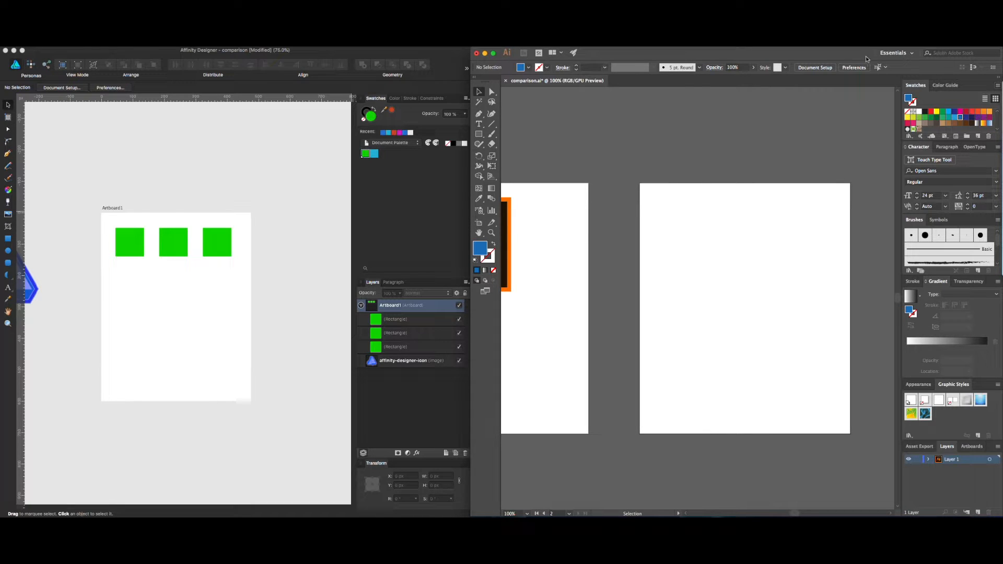
pyautogui.moveTo(867, 57); pyautogui.dragTo(717, 48)
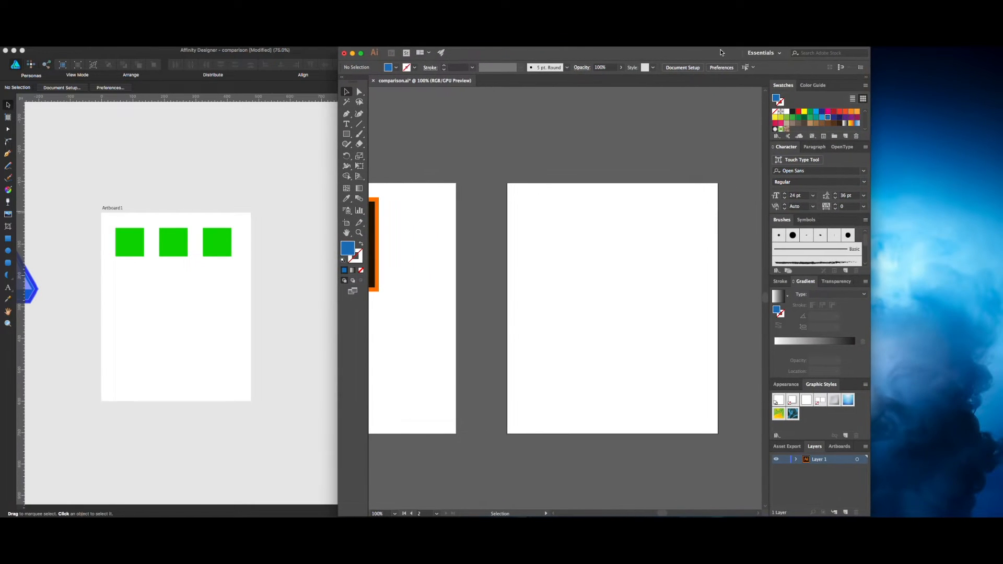
# Step: Try Large List View for the swatches, make the Swatches panel taller and set the display to Small List View
pyautogui.click(865, 85)
pyautogui.moveTo(928, 257)
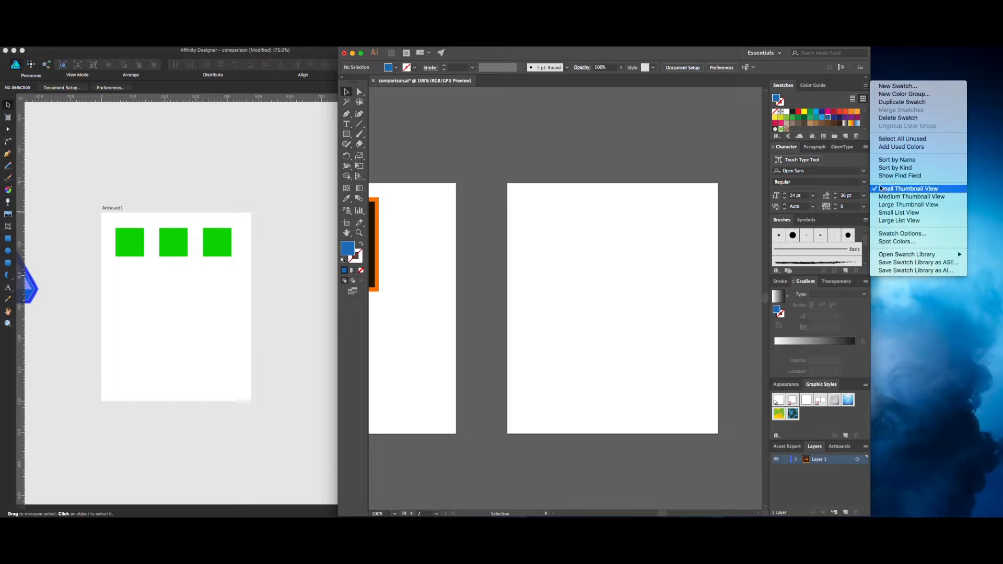
pyautogui.click(894, 221)
pyautogui.moveTo(866, 139); pyautogui.dragTo(880, 274)
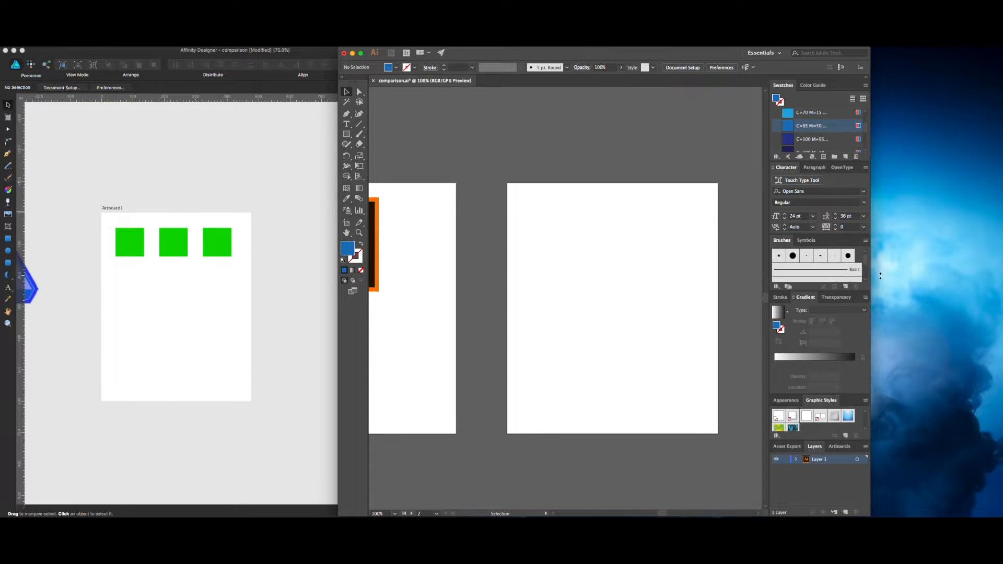
pyautogui.click(865, 86)
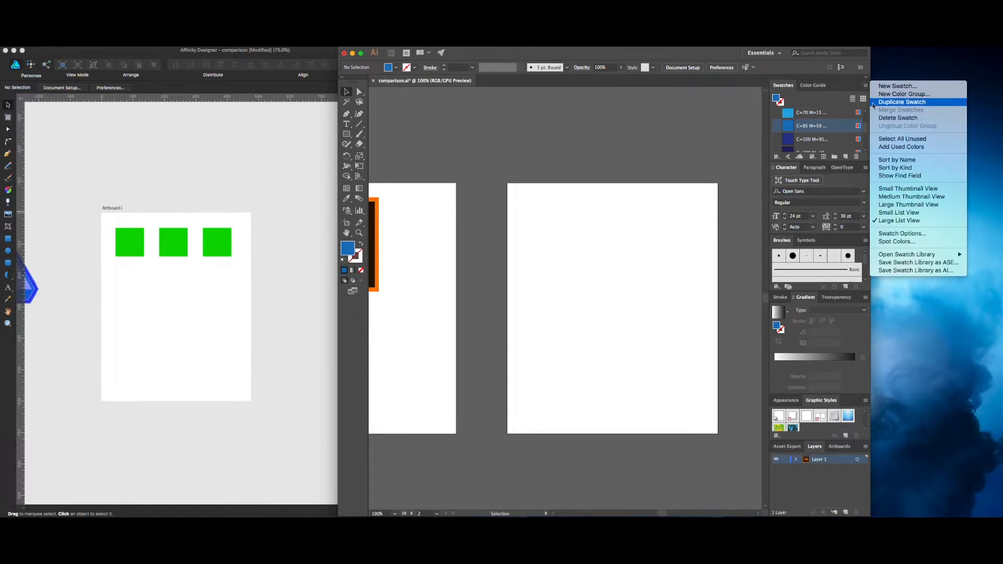
pyautogui.click(898, 213)
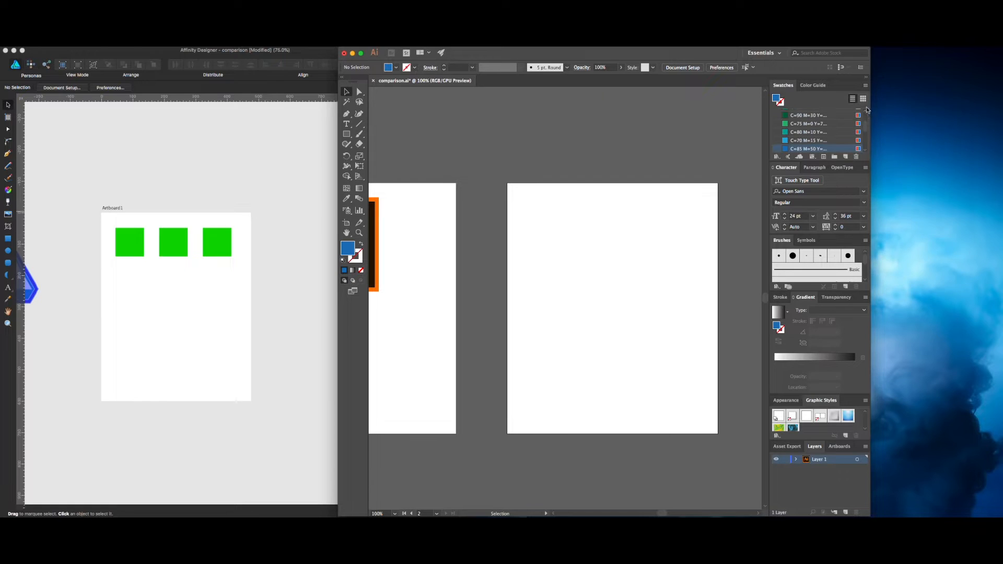
# Step: Compare the list and thumbnail displays of Illustrator's swatches and leave them in Small Thumbnail View
pyautogui.click(862, 99)
pyautogui.click(852, 99)
pyautogui.click(863, 99)
# Step: Review Illustrator's Spot Color Options and the choices for saving the swatch library as ASE or AI, without changing anything
pyautogui.click(865, 85)
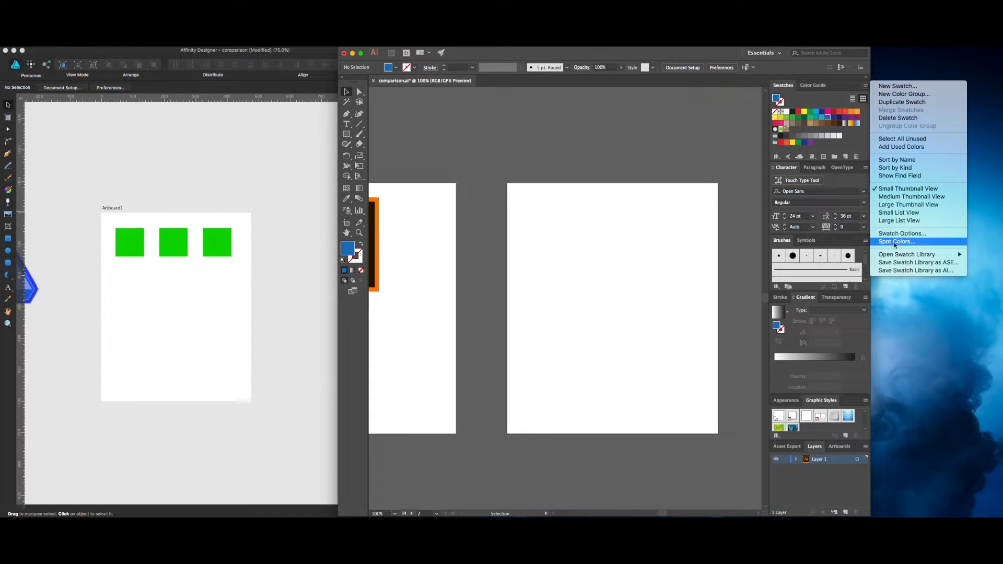
pyautogui.click(896, 243)
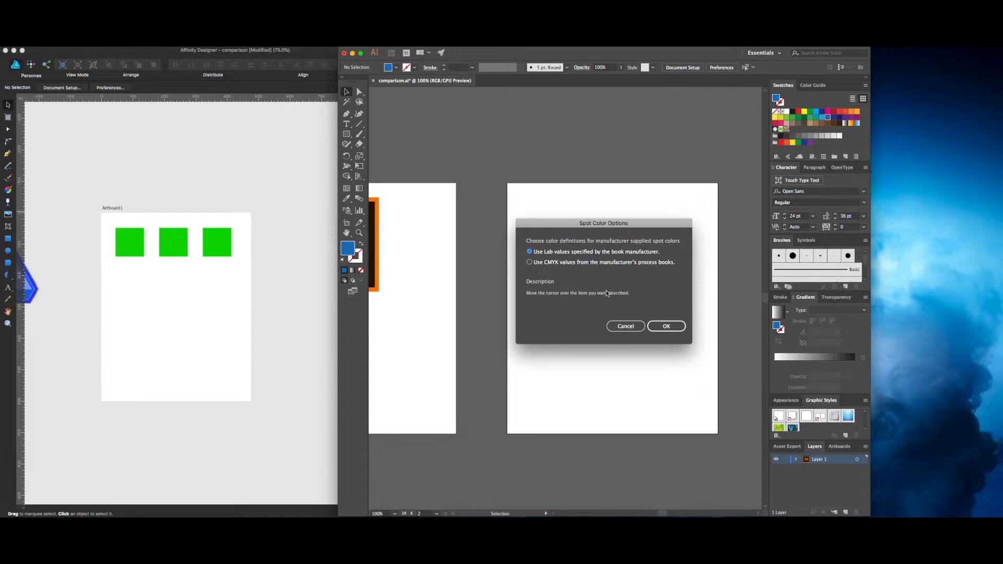
pyautogui.click(630, 328)
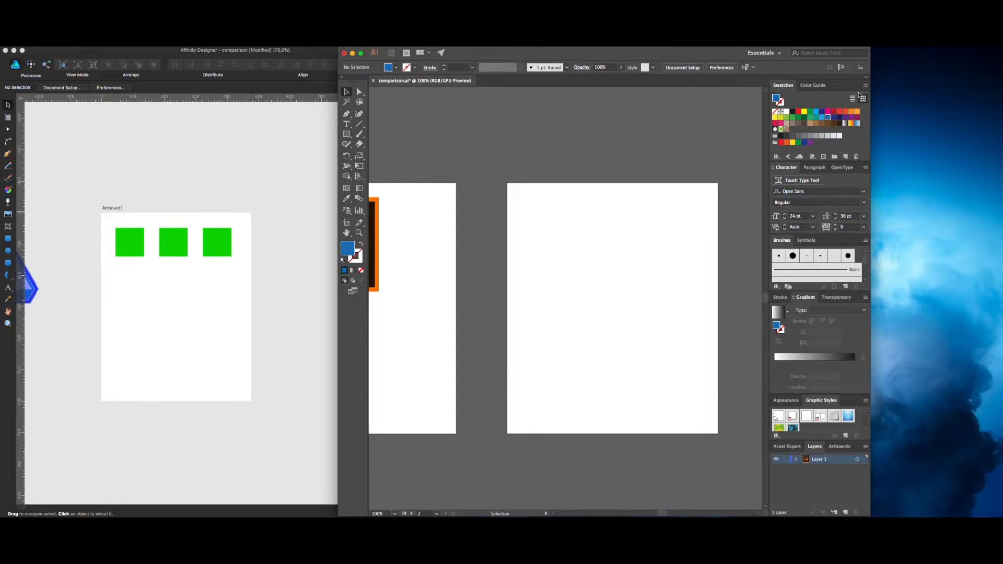
pyautogui.click(865, 85)
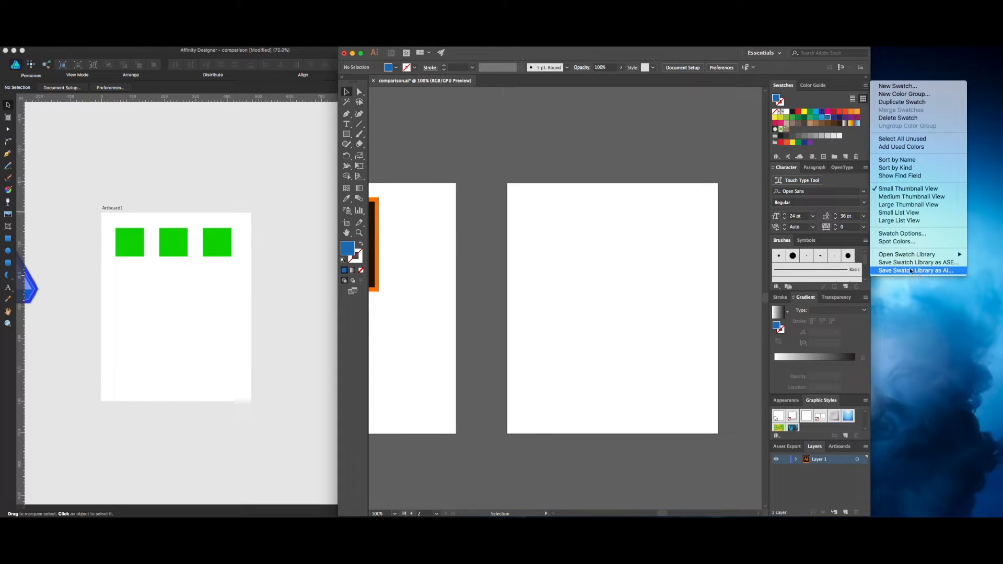
pyautogui.click(655, 85)
# Step: Move the Illustrator window right to uncover Affinity Designer's Swatches panel and review its palette export and import options
pyautogui.moveTo(654, 55); pyautogui.dragTo(787, 51)
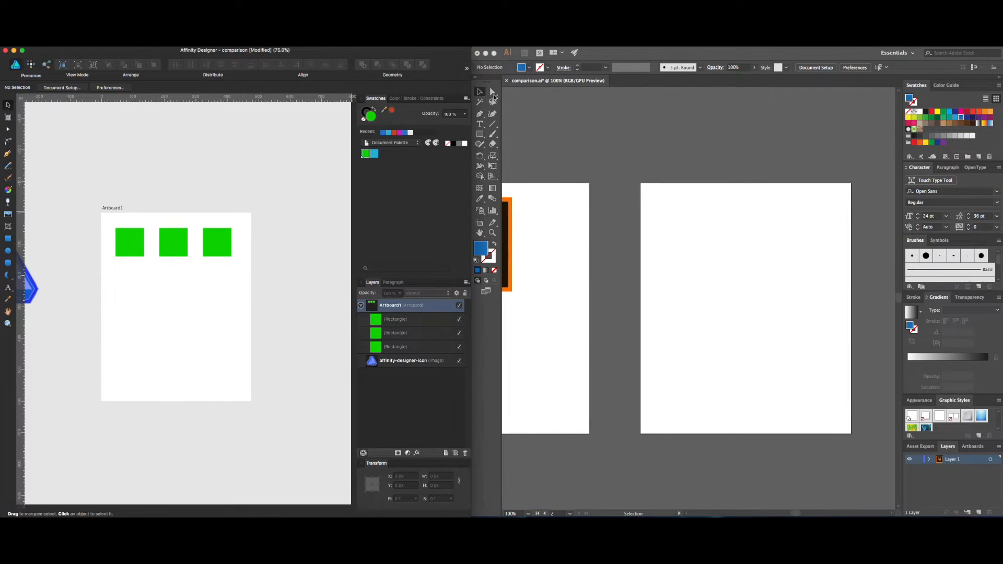
pyautogui.click(467, 98)
pyautogui.moveTo(513, 234)
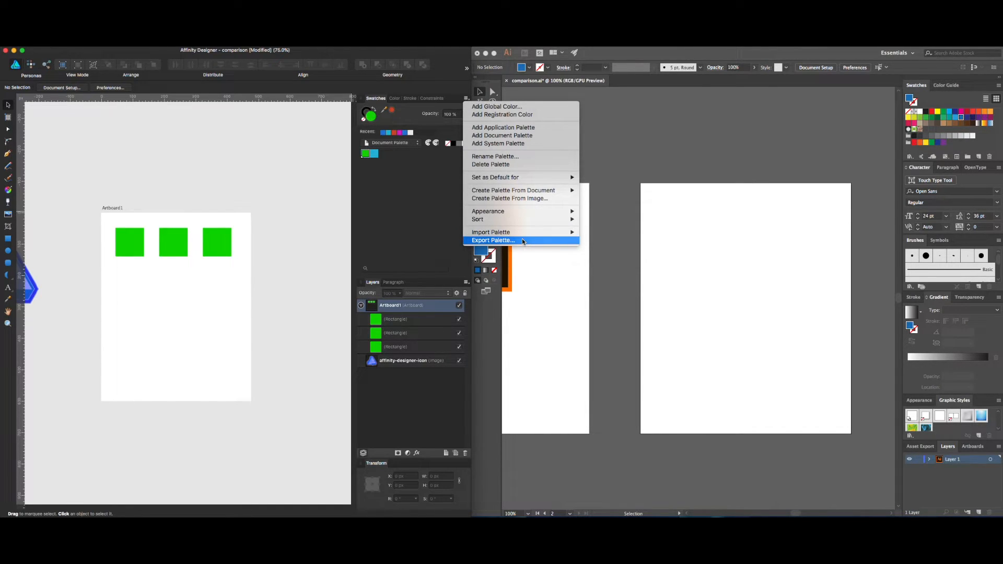
pyautogui.moveTo(572, 233)
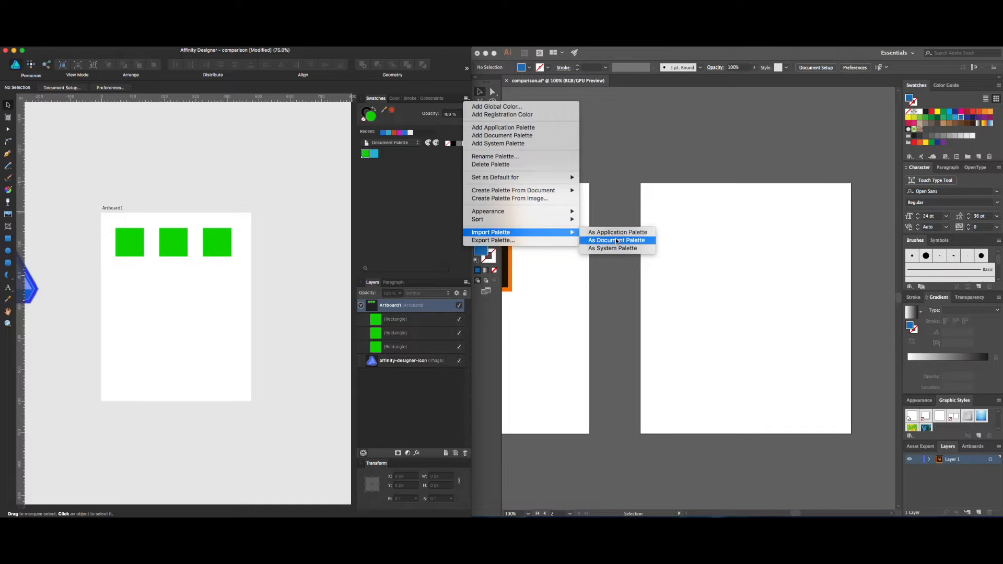
pyautogui.click(443, 221)
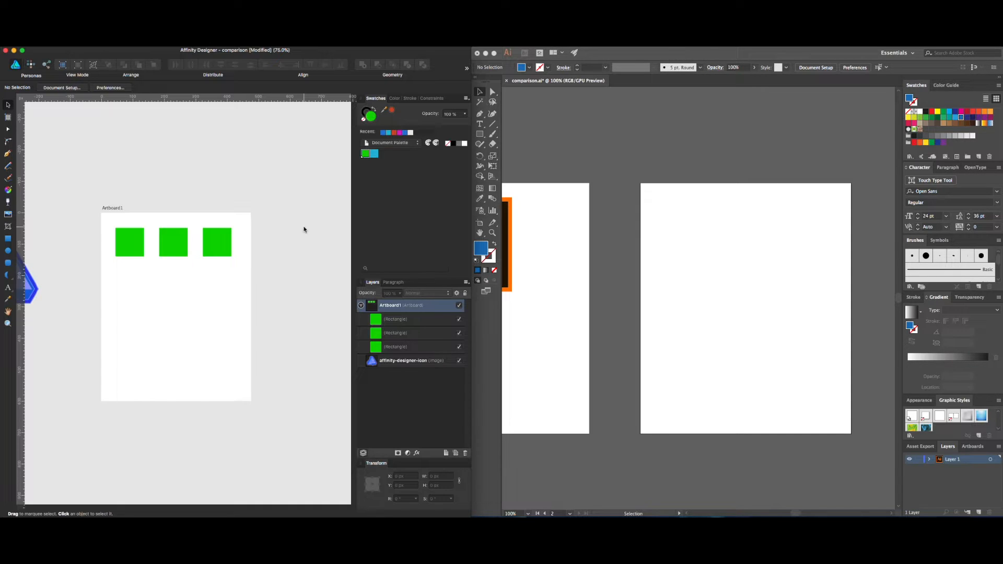
pyautogui.click(226, 228)
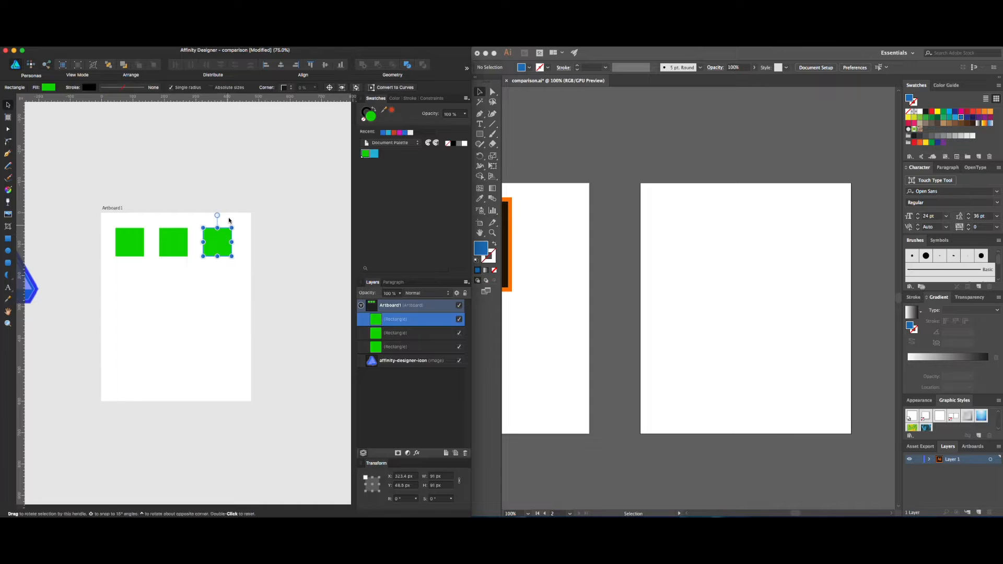
pyautogui.click(230, 215)
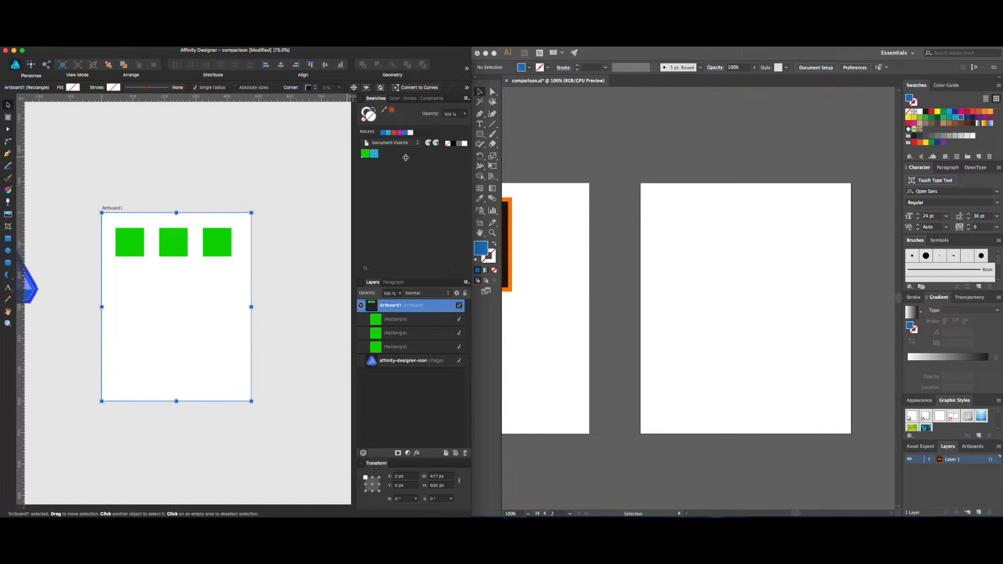
pyautogui.click(285, 250)
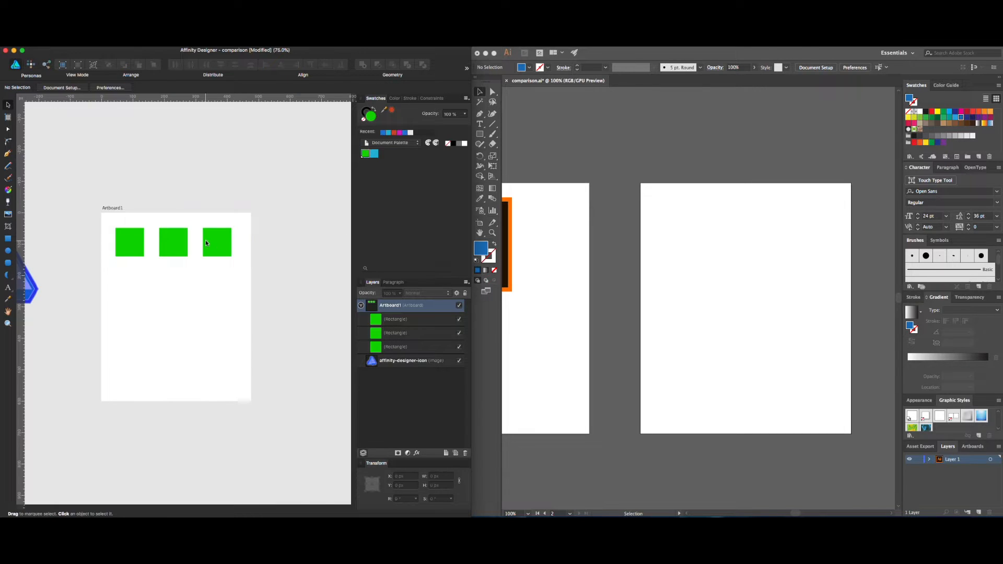
pyautogui.click(225, 241)
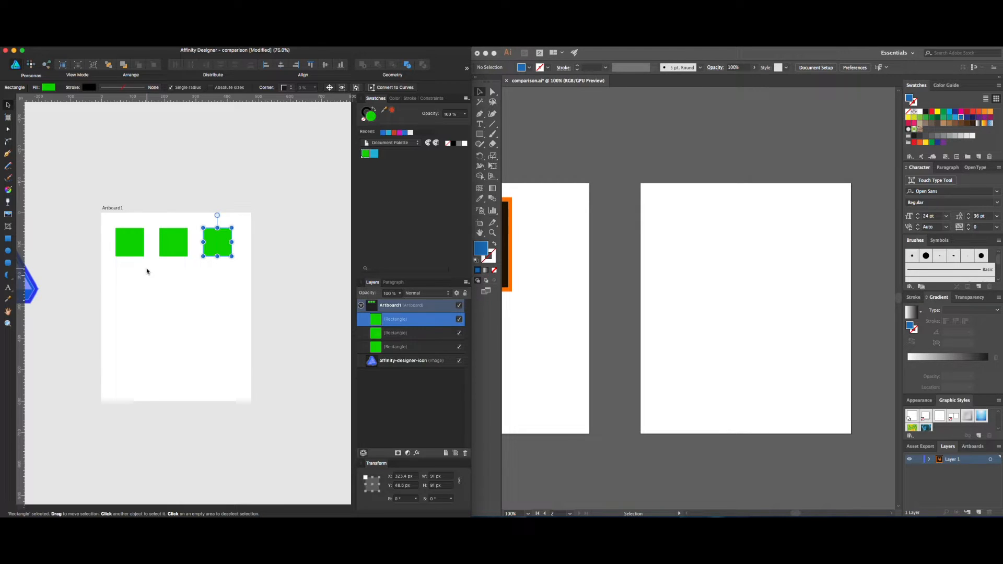
pyautogui.click(175, 329)
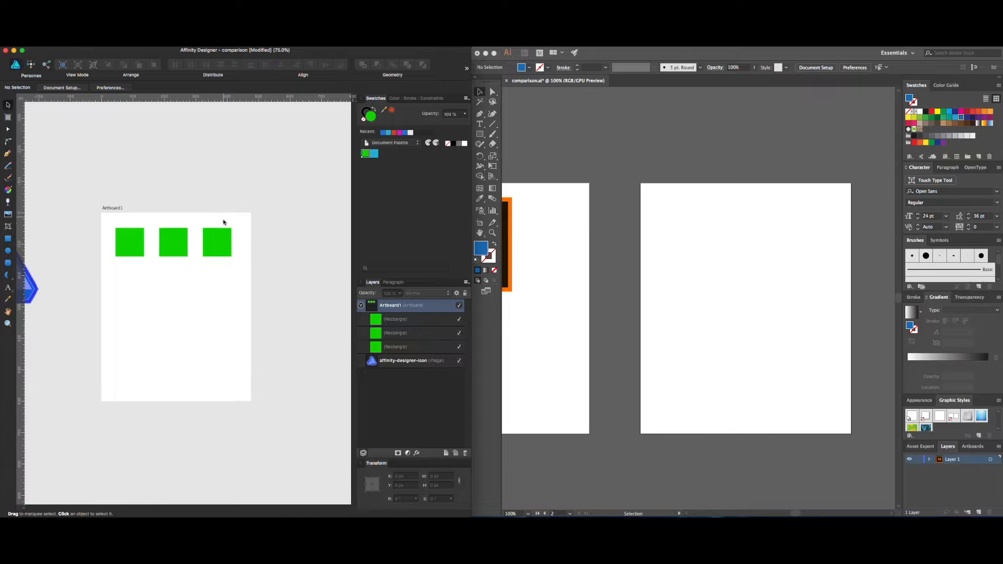
# Step: Delete all three green squares from Artboard1 in Affinity Designer
pyautogui.click(217, 254)
pyautogui.press('super+a')
pyautogui.press('Delete')
# Step: Move the affinity-designer-icon image onto the upper middle of Artboard1 and bring Illustrator's logo artboard into view
pyautogui.click(32, 287)
pyautogui.moveTo(40, 315); pyautogui.dragTo(233, 301)
pyautogui.click(541, 275)
pyautogui.moveTo(542, 275); pyautogui.dragTo(754, 289)
pyautogui.click(336, 278)
pyautogui.click(197, 280)
pyautogui.moveTo(198, 280); pyautogui.dragTo(202, 284)
pyautogui.click(273, 240)
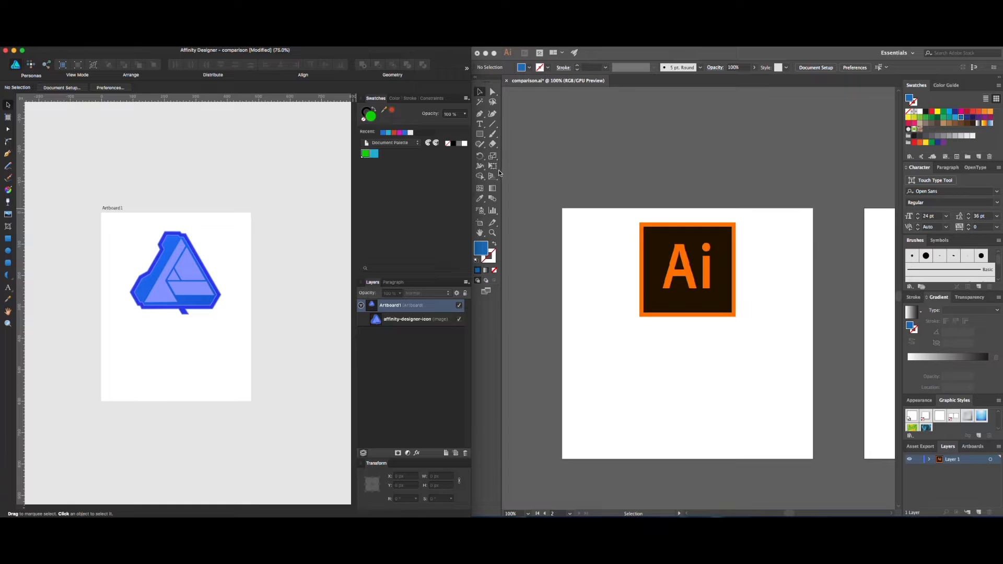
# Step: Switch to Illustrator and locate the Column Graph tool
pyautogui.click(498, 214)
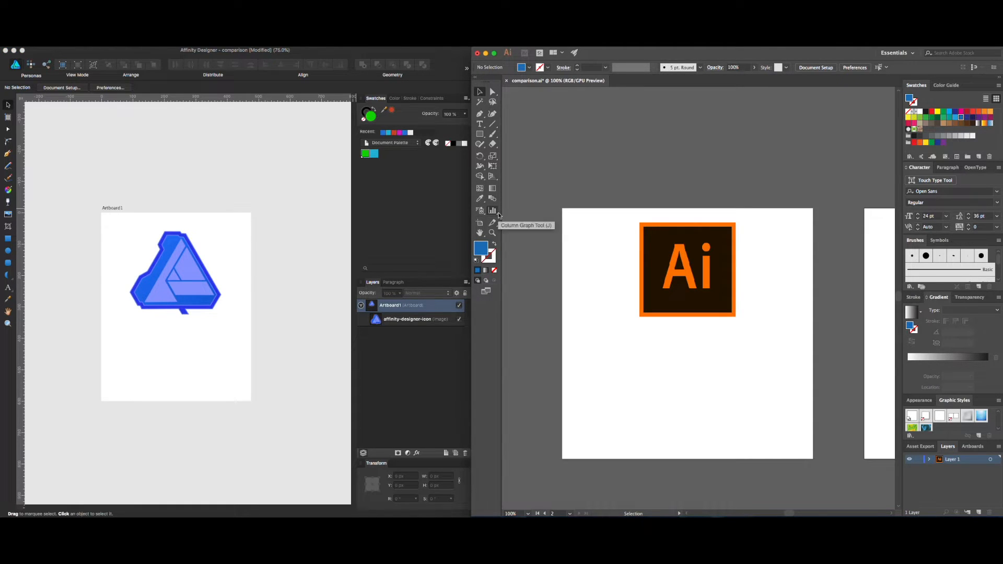
# Step: Draw a column graph below the Ai logo with the Column Graph tool, close its data window, and delete the graph
pyautogui.click(496, 213)
pyautogui.moveTo(604, 337); pyautogui.dragTo(733, 410)
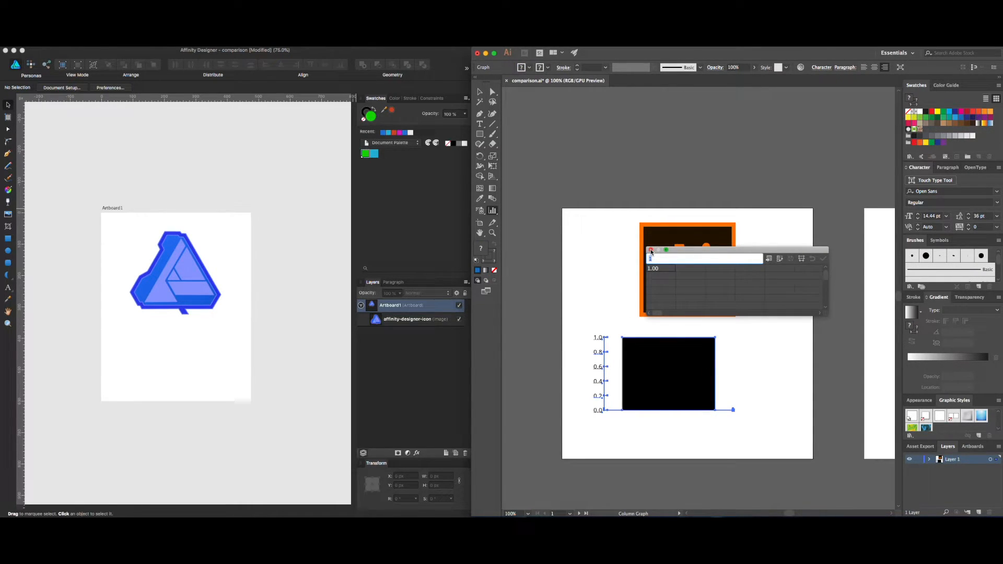
pyautogui.click(650, 250)
pyautogui.click(480, 92)
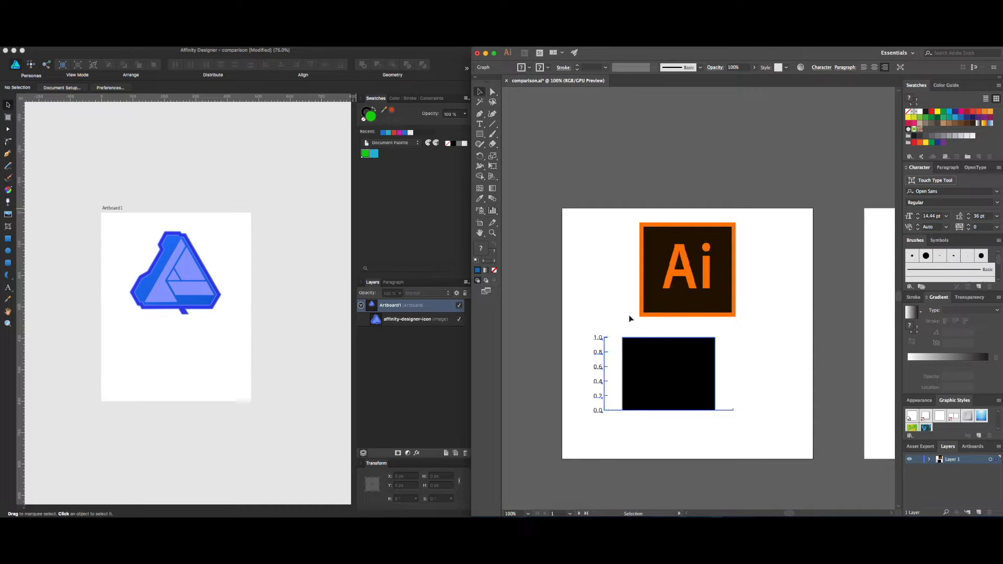
pyautogui.press('Delete')
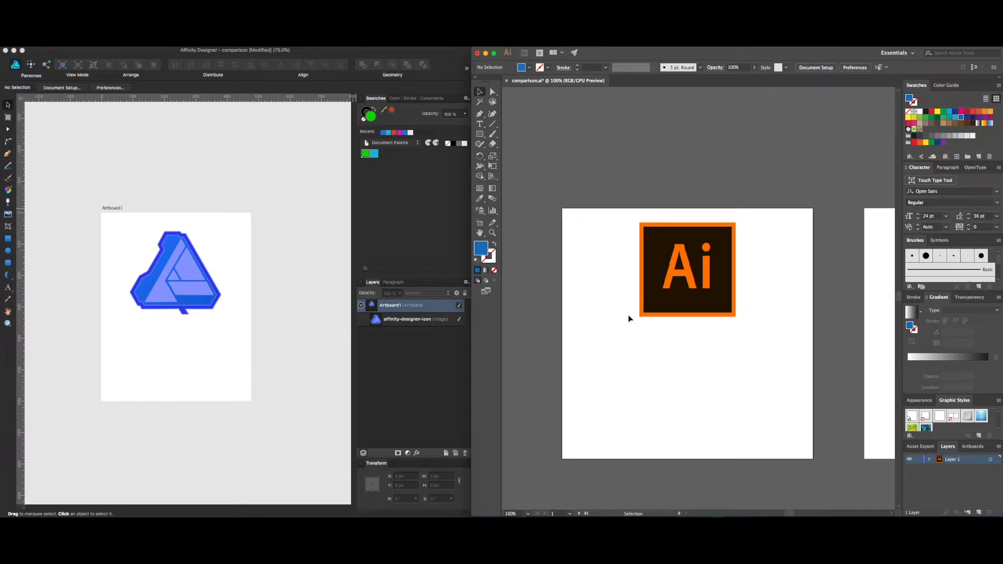
pyautogui.click(492, 223)
pyautogui.click(480, 91)
pyautogui.click(431, 211)
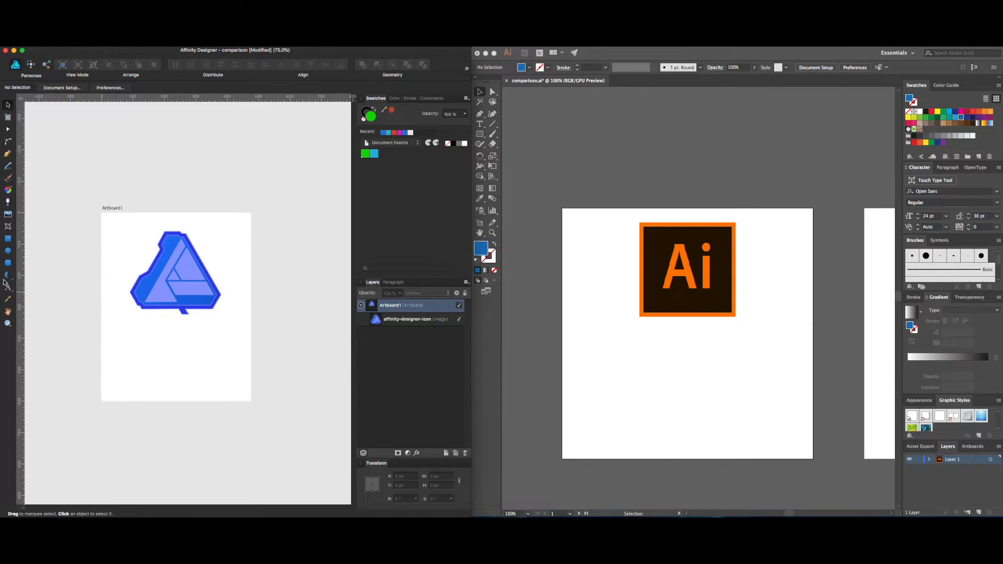
pyautogui.click(504, 172)
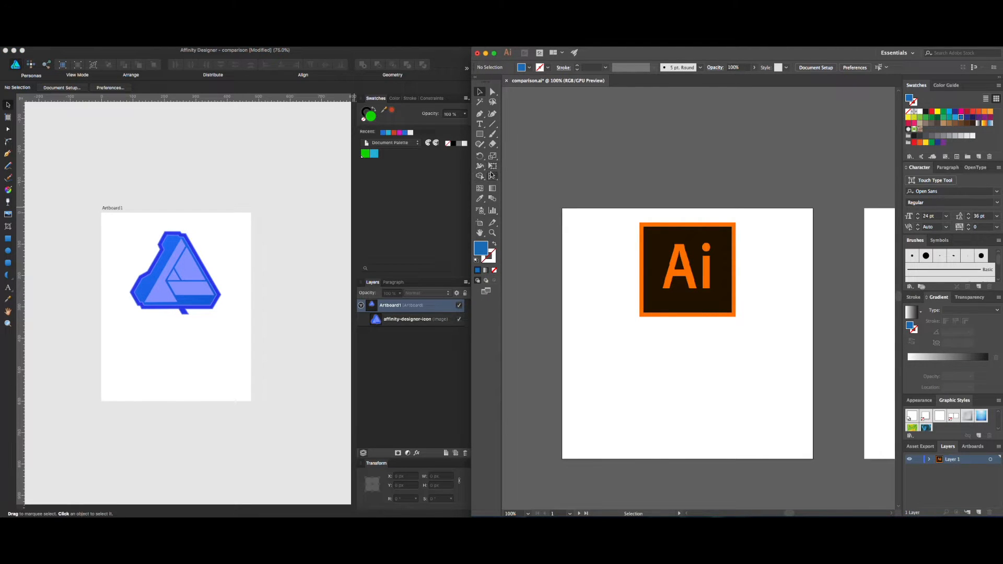
# Step: Switch to Affinity Designer and draw a trapezoid about 280 by 124 px below the logo
pyautogui.click(10, 277)
pyautogui.click(15, 277)
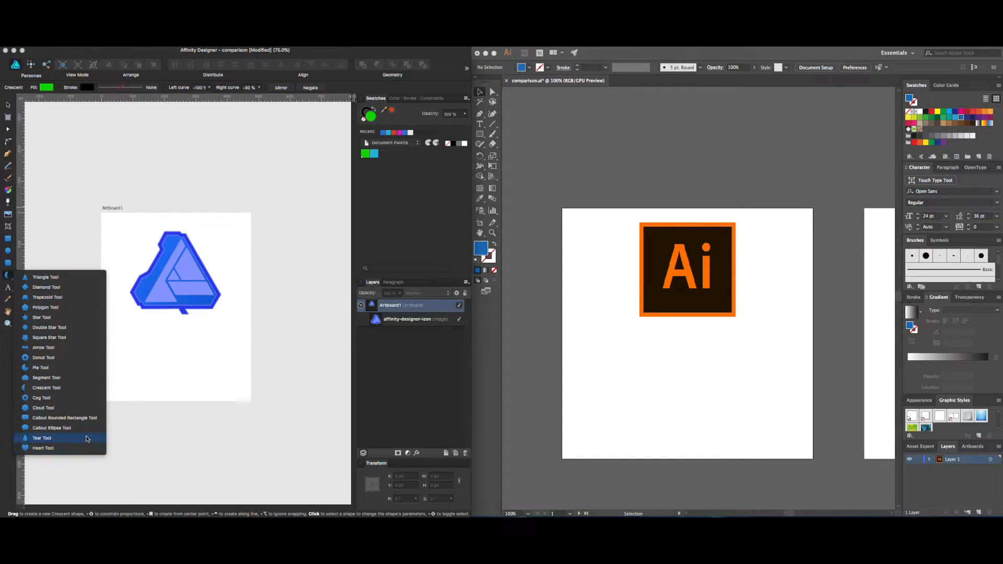
pyautogui.click(62, 302)
pyautogui.moveTo(116, 328); pyautogui.dragTo(204, 369)
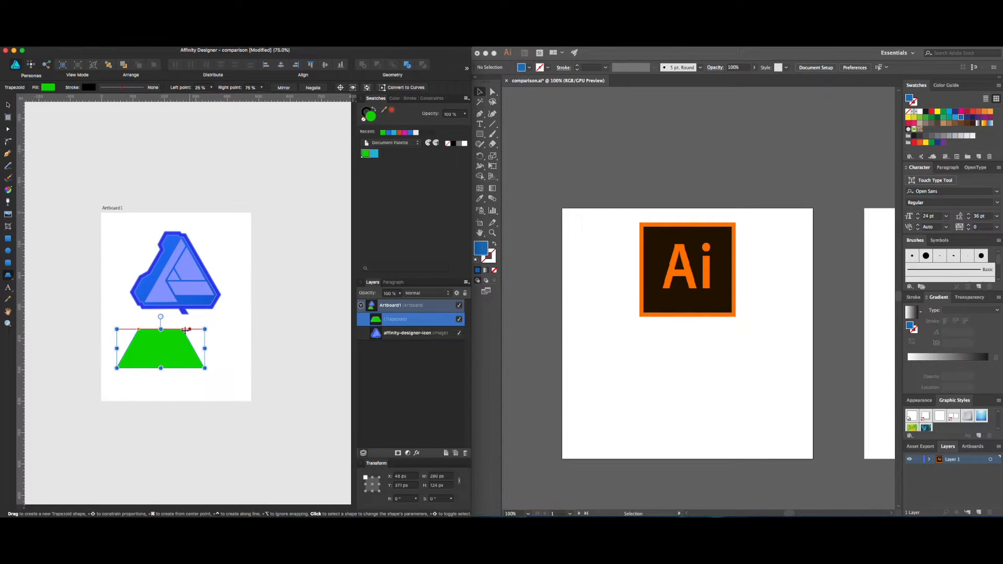
# Step: Convert the trapezoid to curves and bend its upper edge into an upward arc
pyautogui.click(8, 278)
pyautogui.click(53, 287)
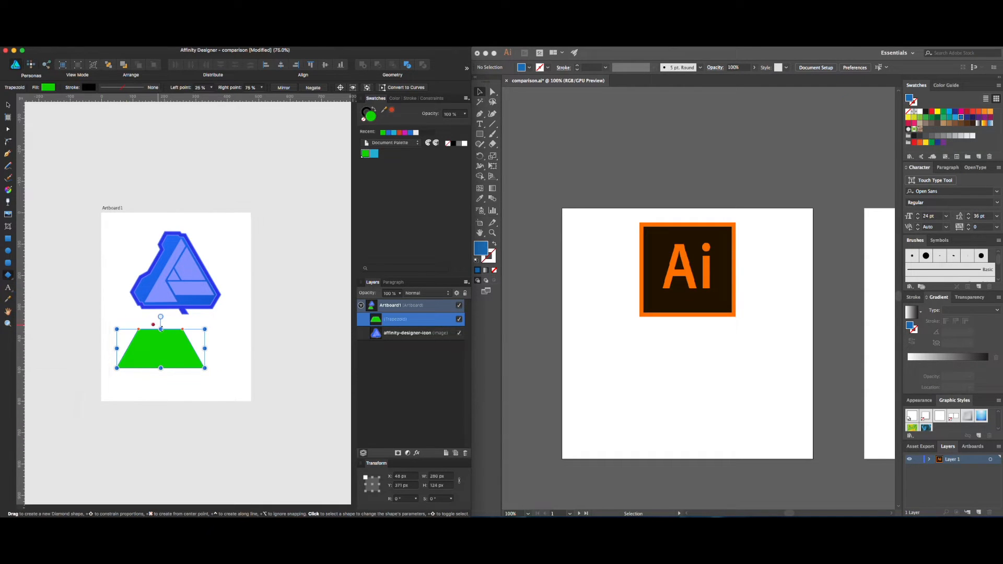
pyautogui.moveTo(182, 329); pyautogui.dragTo(136, 330)
pyautogui.click(402, 87)
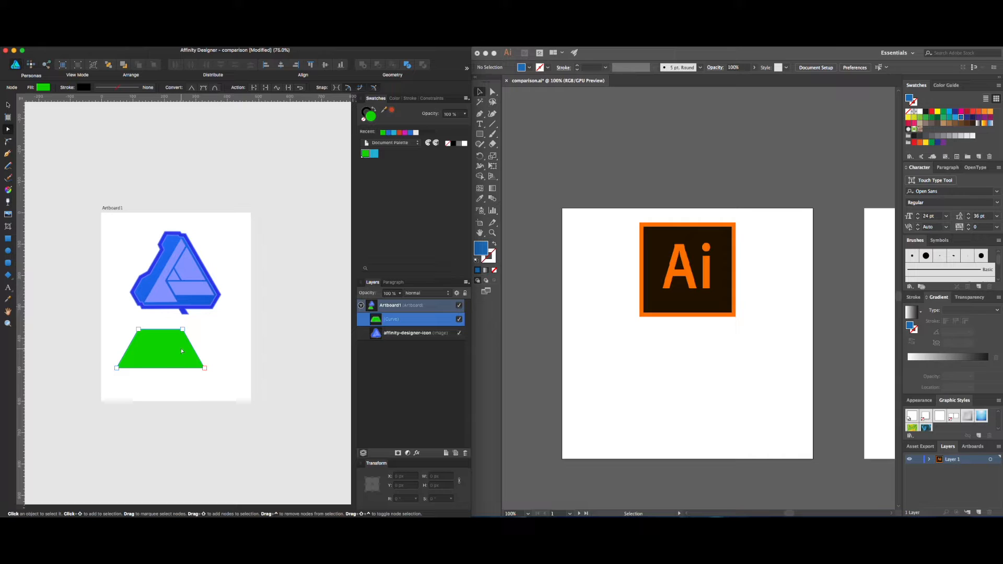
pyautogui.moveTo(206, 368)
pyautogui.mouseDown()
pyautogui.moveTo(244, 355)
pyautogui.moveTo(198, 383)
pyautogui.moveTo(204, 368)
pyautogui.mouseUp()
pyautogui.moveTo(181, 330)
pyautogui.mouseDown()
pyautogui.moveTo(223, 320)
pyautogui.moveTo(187, 331)
pyautogui.moveTo(164, 312)
pyautogui.moveTo(164, 323)
pyautogui.mouseUp()
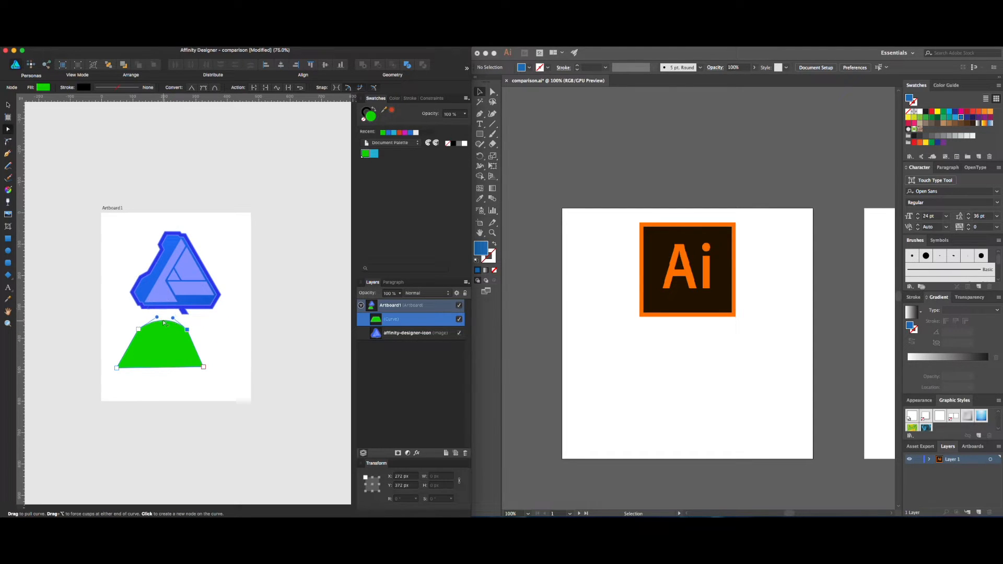
# Step: Undo the node edits and the conversion of the trapezoid to curves
pyautogui.press('super+z')
pyautogui.press('super+z')
pyautogui.press('super+z')
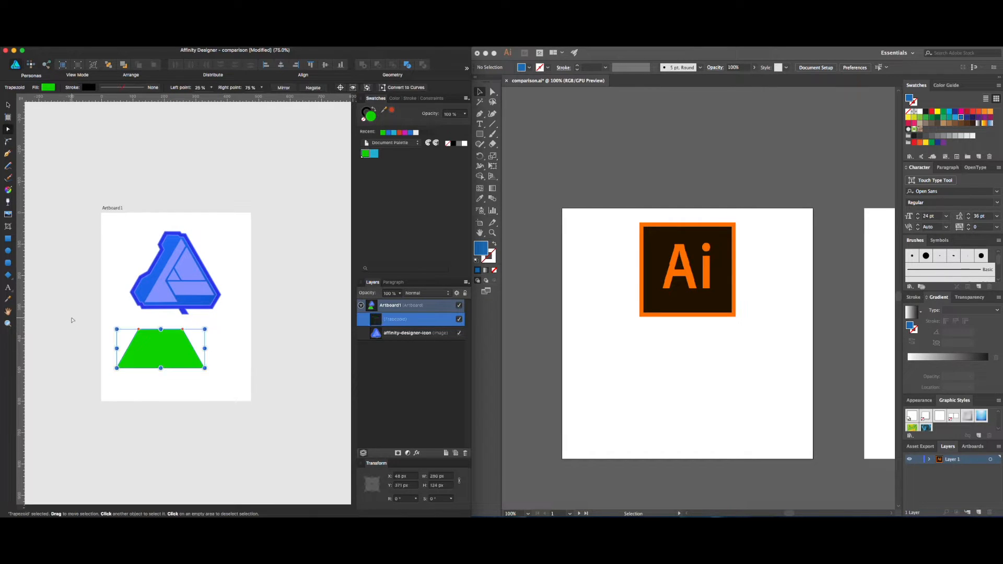
# Step: Compare the shape tools offered in Affinity Designer and Illustrator, ending with Affinity Designer's Star Tool selected
pyautogui.click(8, 276)
pyautogui.click(590, 351)
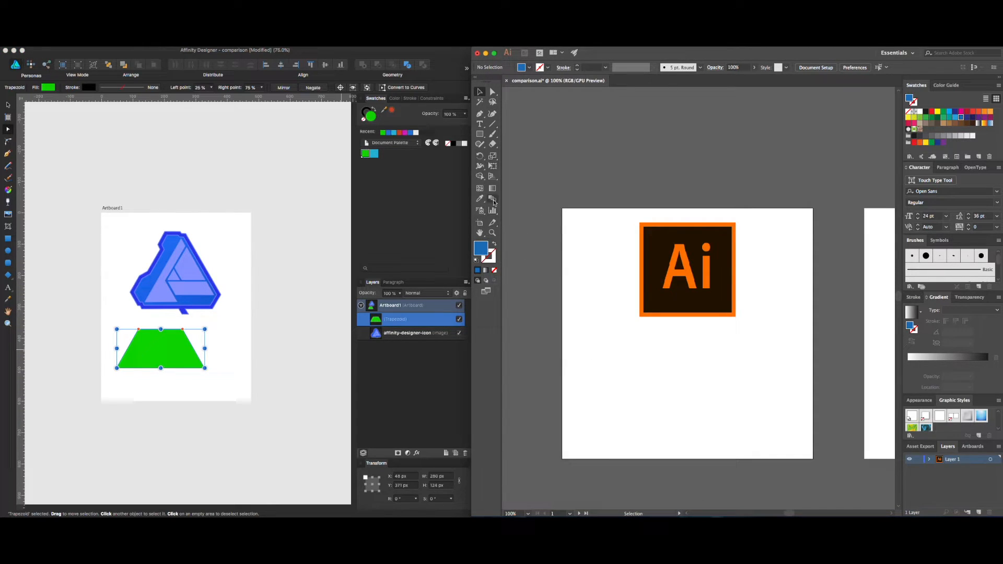
pyautogui.click(481, 135)
pyautogui.click(481, 137)
pyautogui.click(59, 288)
pyautogui.click(10, 273)
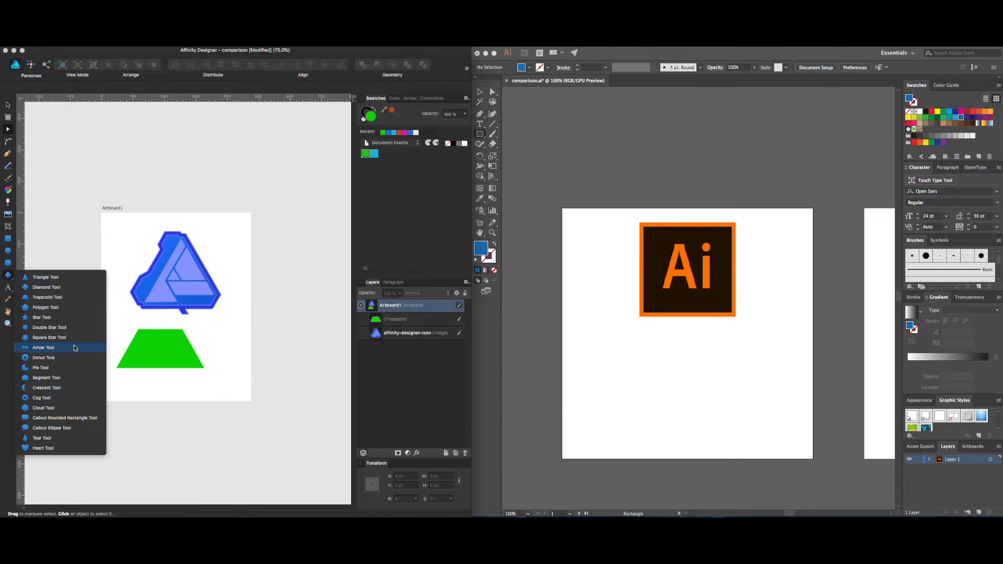
pyautogui.click(47, 317)
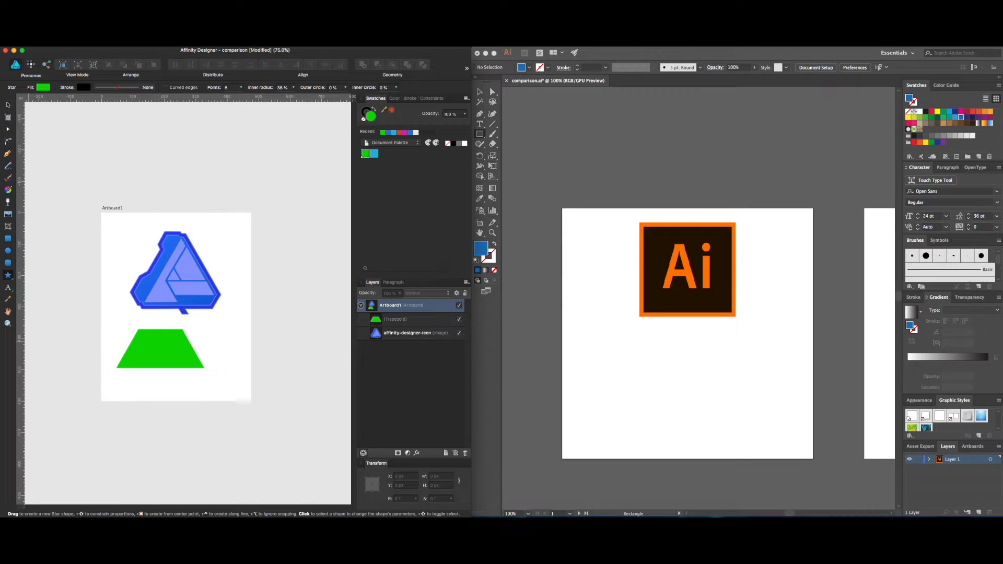
# Step: Switch to Illustrator and examine the numeric size and corner radius options of the Rounded Rectangle Tool, without creating a shape
pyautogui.click(683, 256)
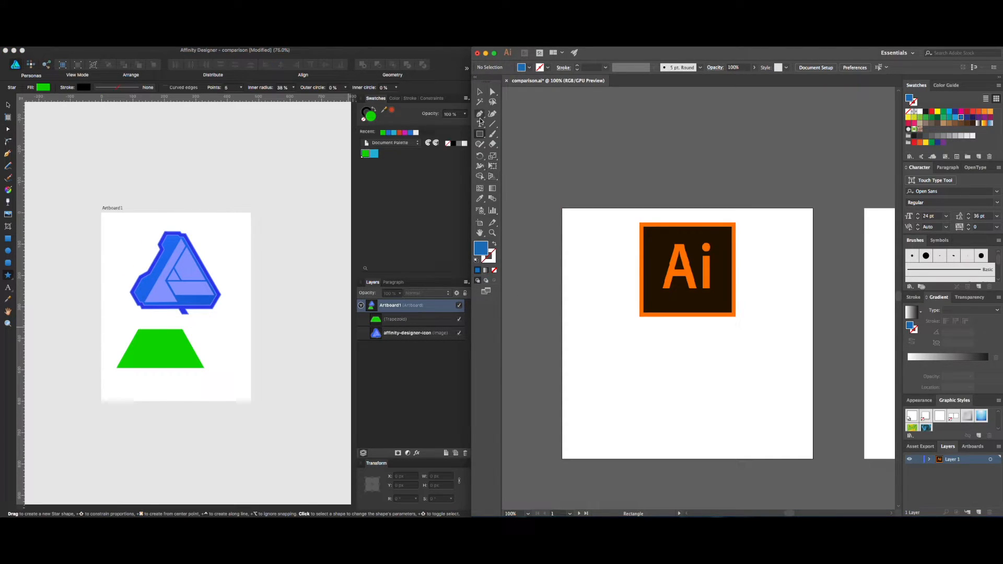
pyautogui.moveTo(482, 137); pyautogui.dragTo(517, 145)
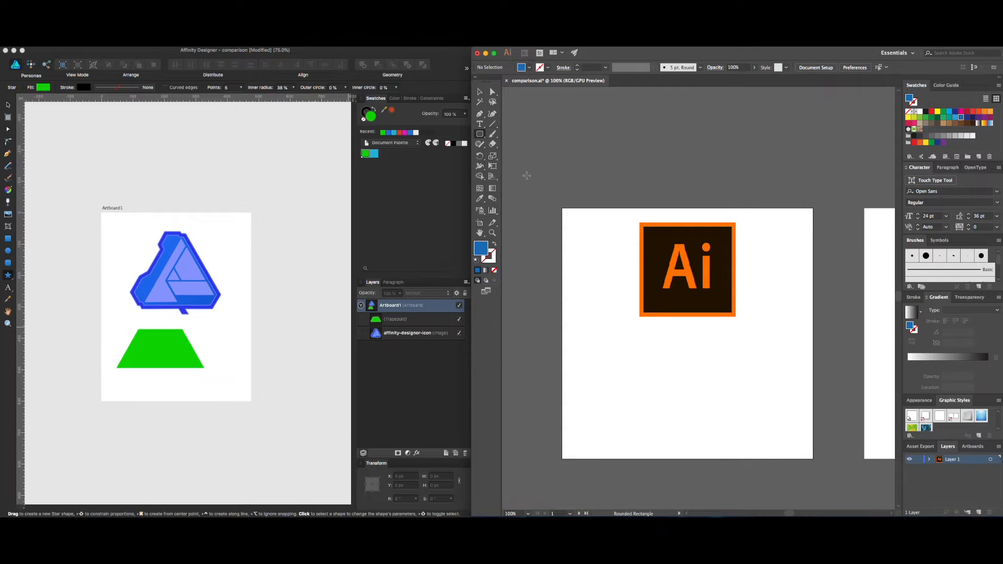
pyautogui.click(639, 357)
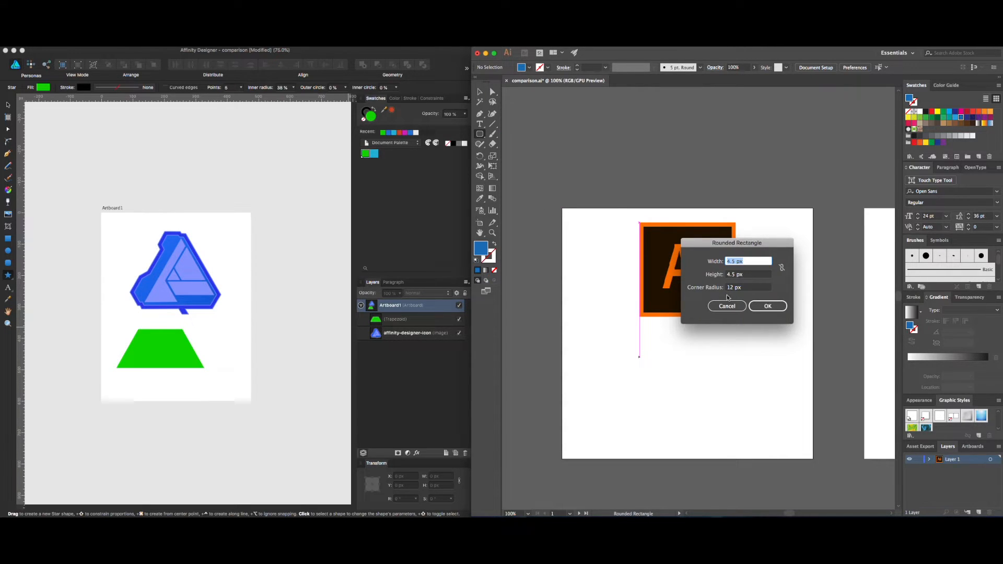
pyautogui.moveTo(730, 248); pyautogui.dragTo(709, 255)
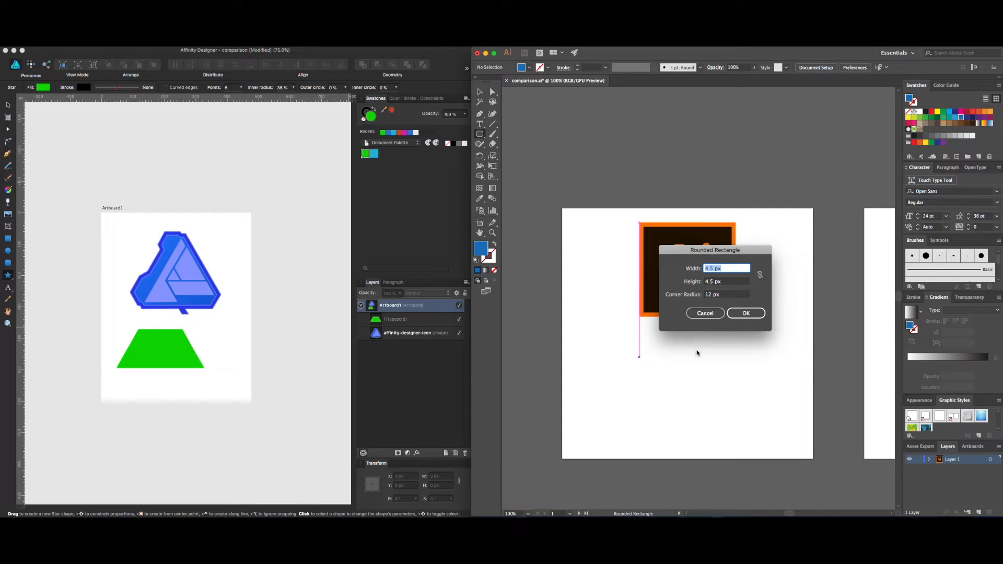
pyautogui.click(704, 313)
# Step: Switch to Affinity Designer, draw a rectangle over the logo, and delete it
pyautogui.click(167, 309)
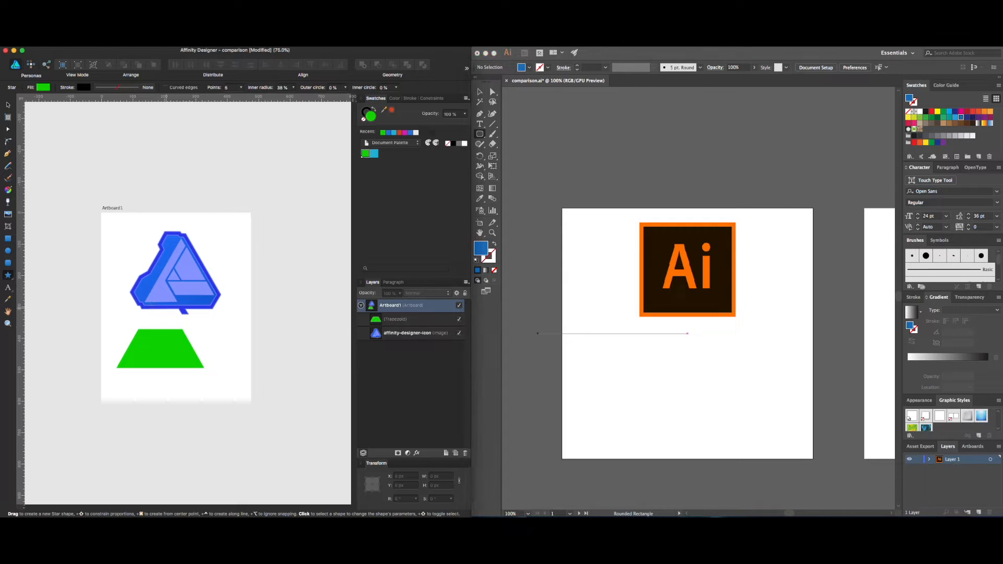
pyautogui.press('a')
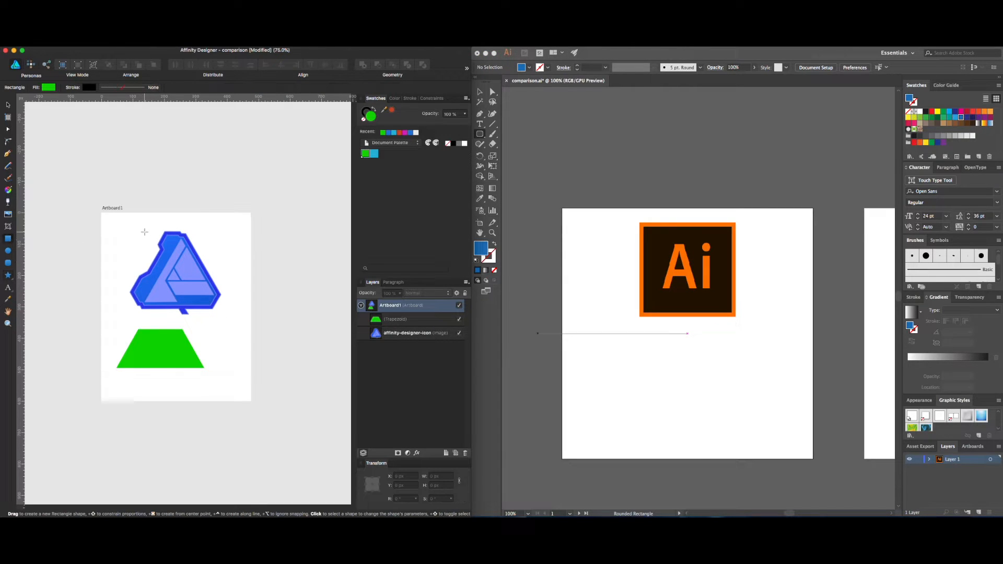
pyautogui.click(145, 235)
pyautogui.click(117, 240)
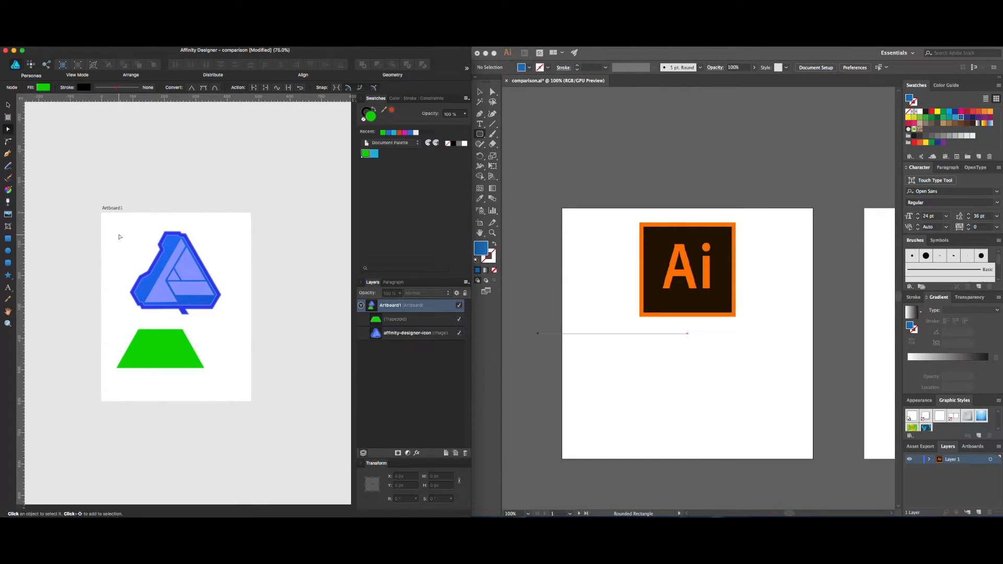
pyautogui.click(8, 238)
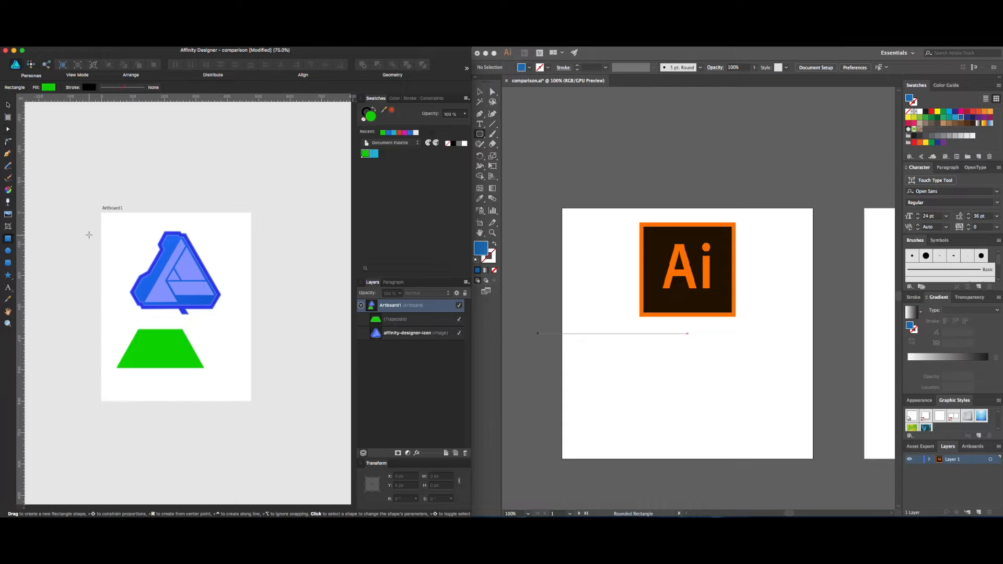
pyautogui.moveTo(121, 230); pyautogui.dragTo(233, 291)
pyautogui.press('Delete')
# Step: Recolour the green trapezoid with the orange-red recent swatch and delete the shape
pyautogui.click(8, 104)
pyautogui.click(140, 359)
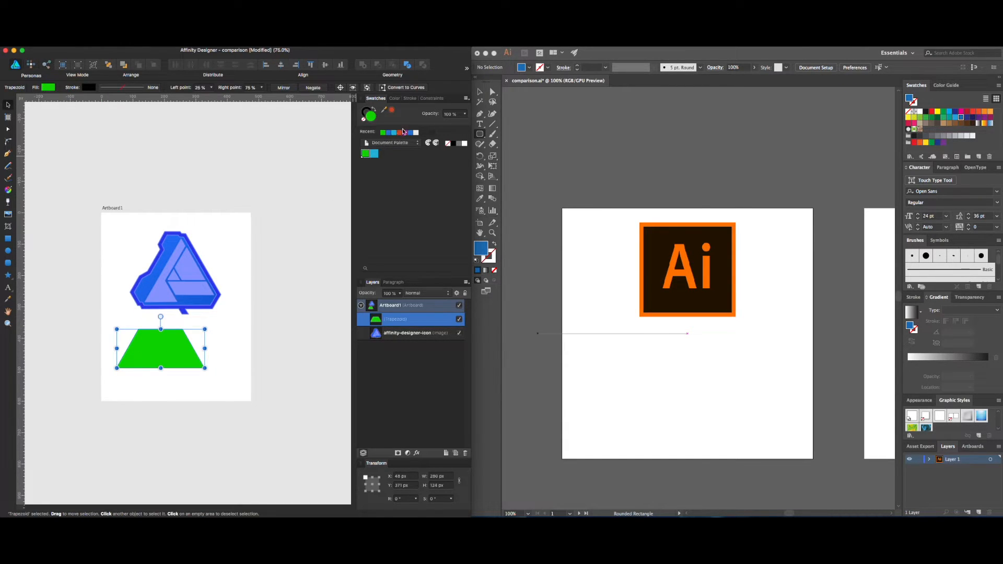
pyautogui.click(402, 133)
pyautogui.click(240, 349)
pyautogui.click(159, 364)
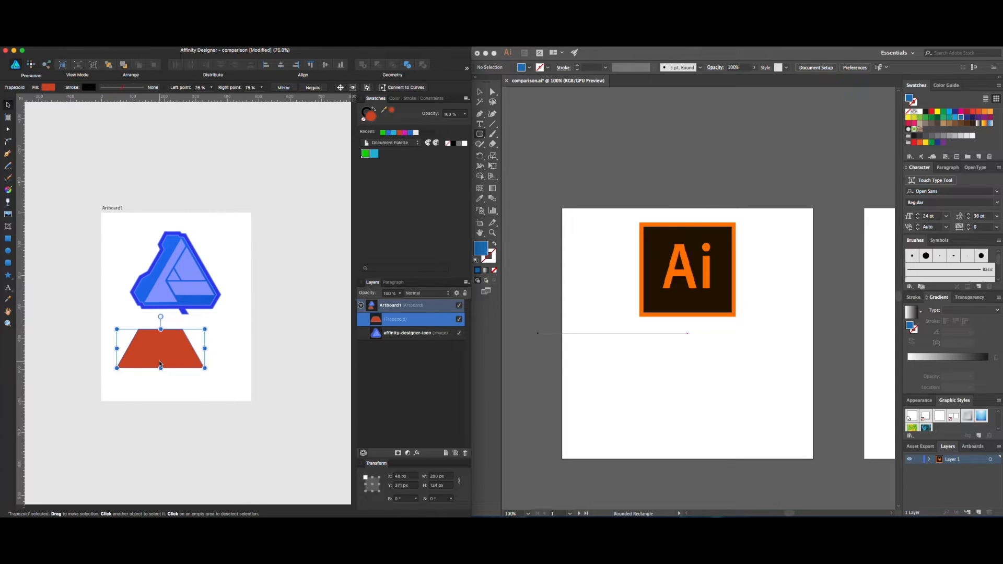
pyautogui.press('Delete')
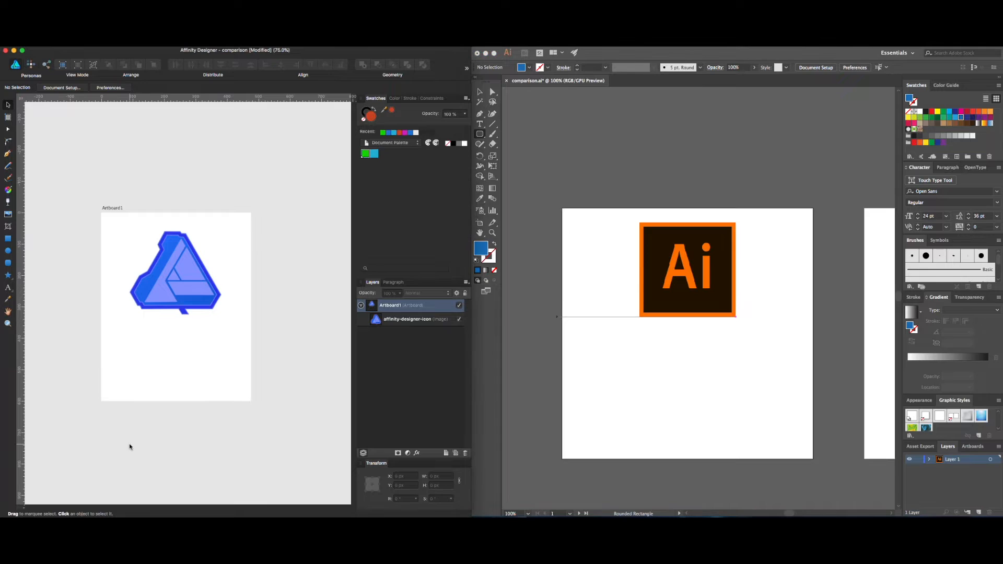
# Step: Switch to Illustrator and draw a blue rectangle about 257 by 199 px directly below the Ai logo
pyautogui.click(480, 134)
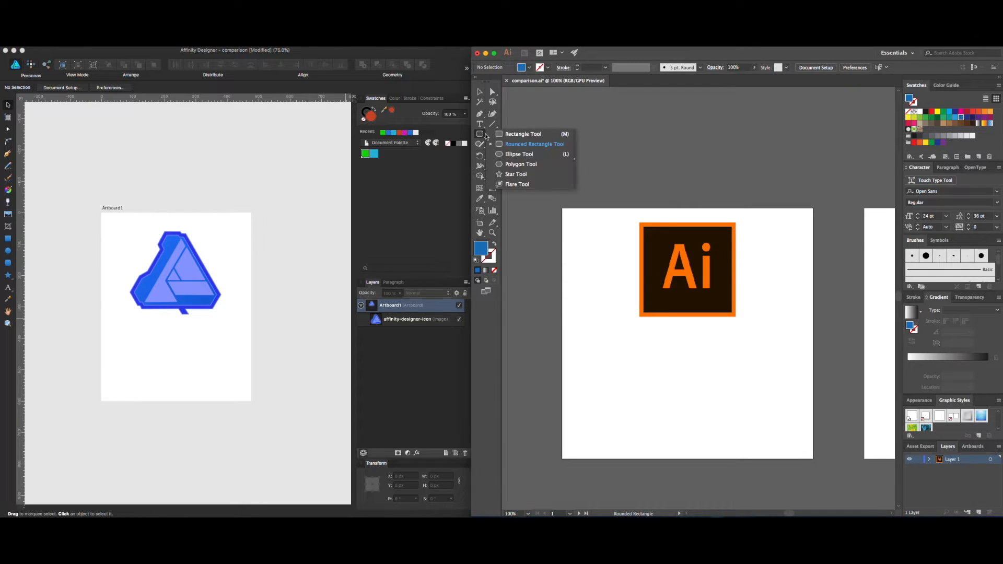
pyautogui.click(523, 133)
pyautogui.moveTo(602, 315); pyautogui.dragTo(710, 400)
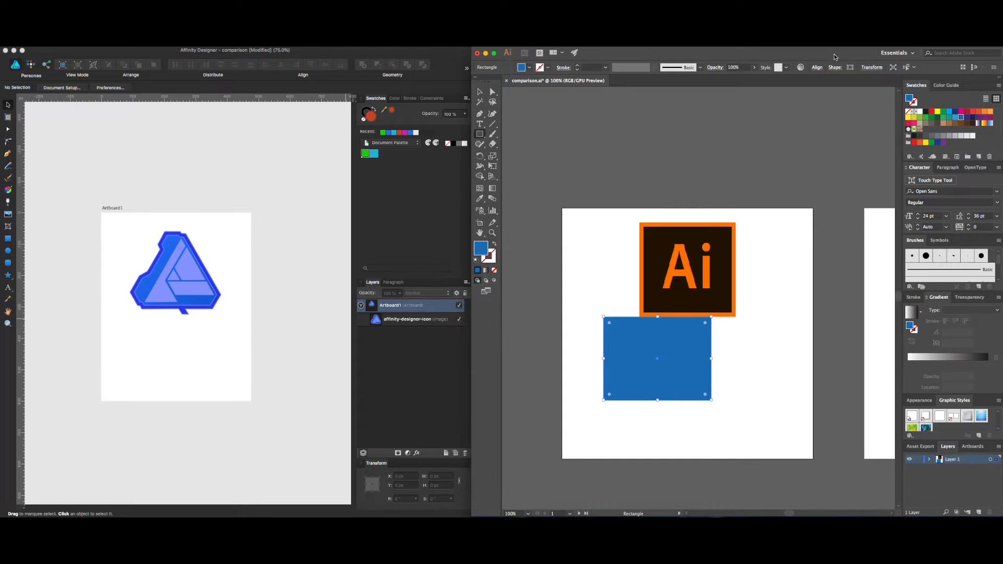
# Step: Switch to Affinity Designer and draw a star about 223 by 224 px below the logo, with 22 points and a 34% inner radius
pyautogui.click(177, 176)
pyautogui.click(11, 272)
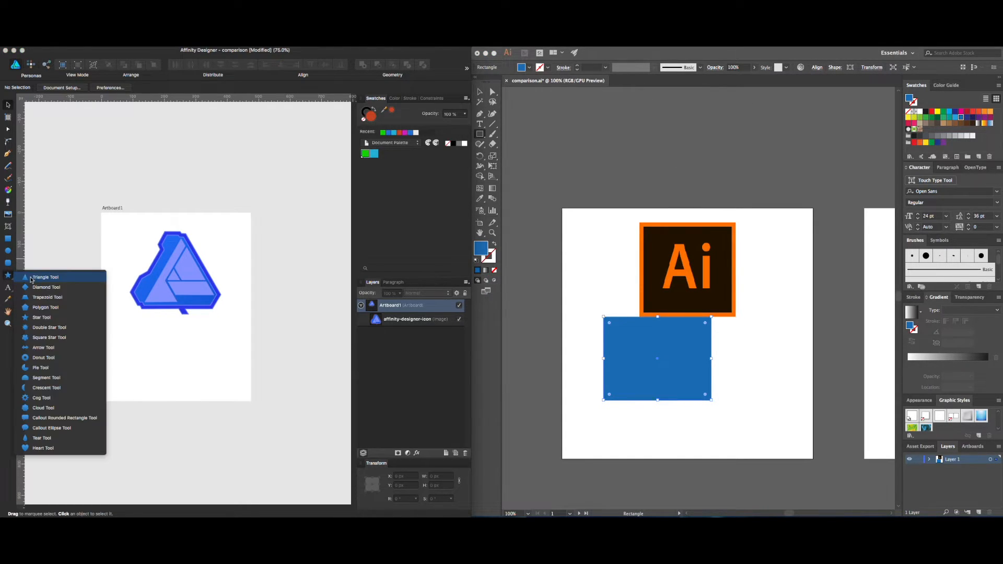
pyautogui.click(42, 317)
pyautogui.moveTo(125, 333); pyautogui.dragTo(193, 405)
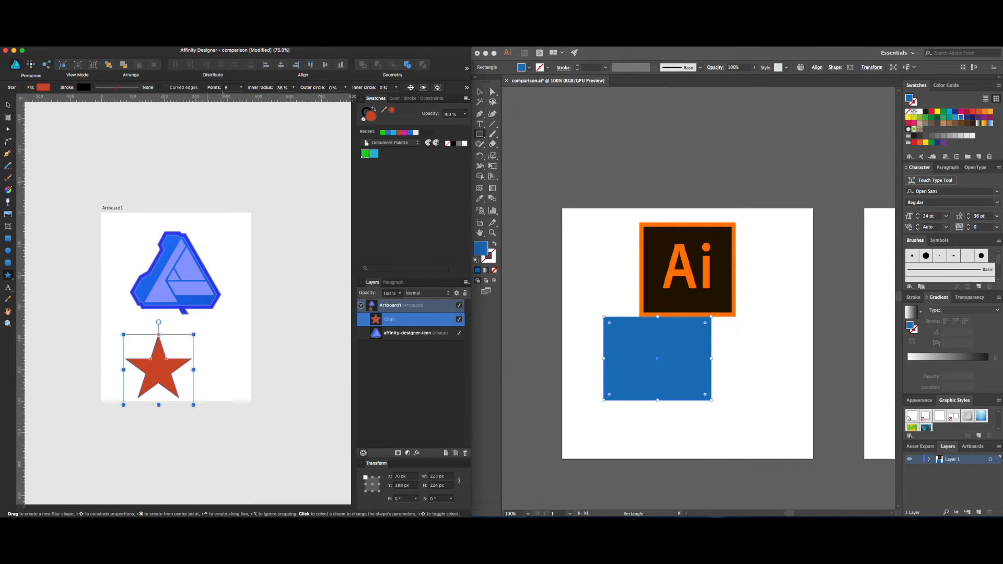
pyautogui.moveTo(260, 89); pyautogui.dragTo(313, 92)
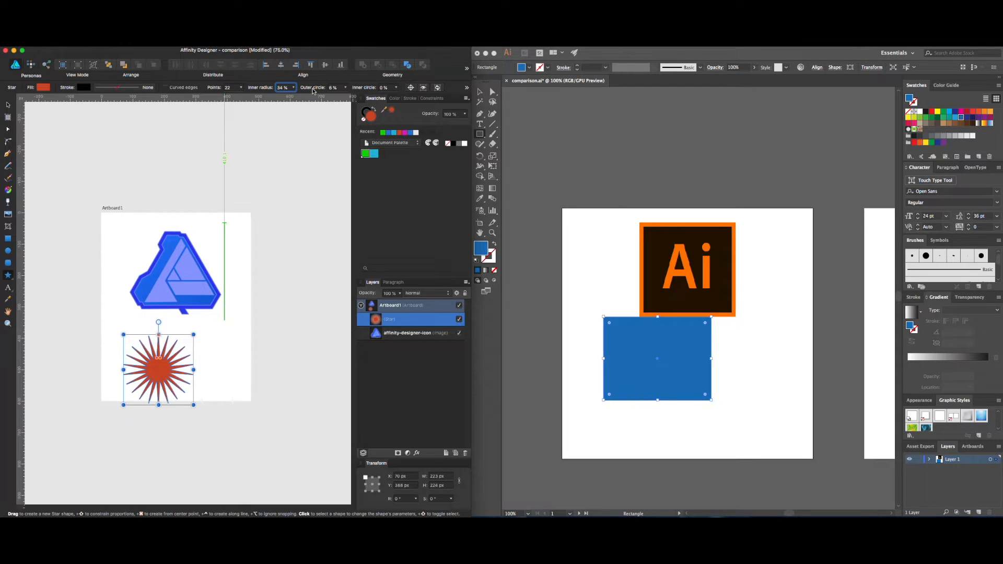
# Step: Select the red star below the logo and delete it
pyautogui.click(8, 129)
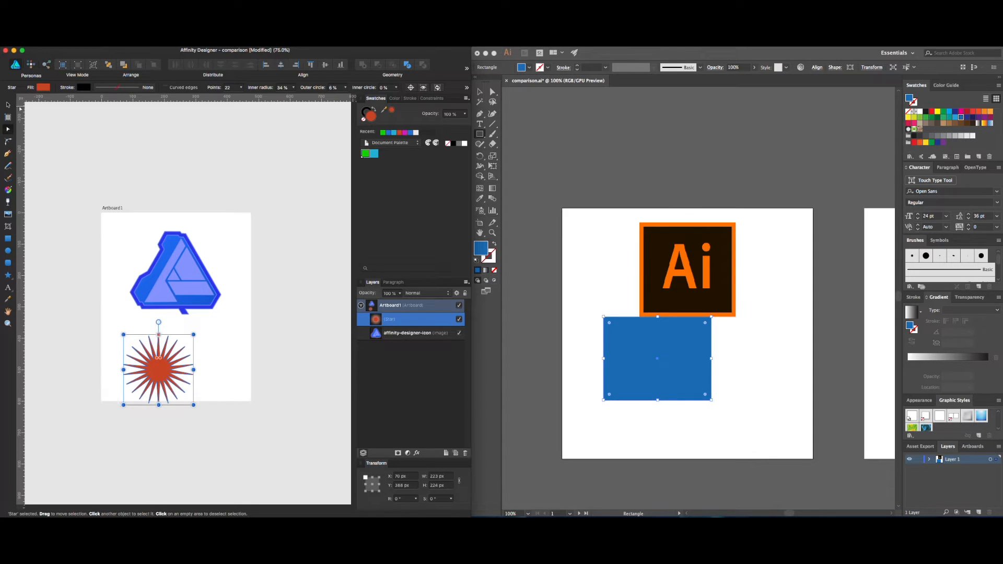
pyautogui.click(198, 256)
pyautogui.click(166, 382)
pyautogui.press('Delete')
# Step: Switch to Illustrator and examine the Transform and Shape settings of the blue rectangle
pyautogui.click(592, 360)
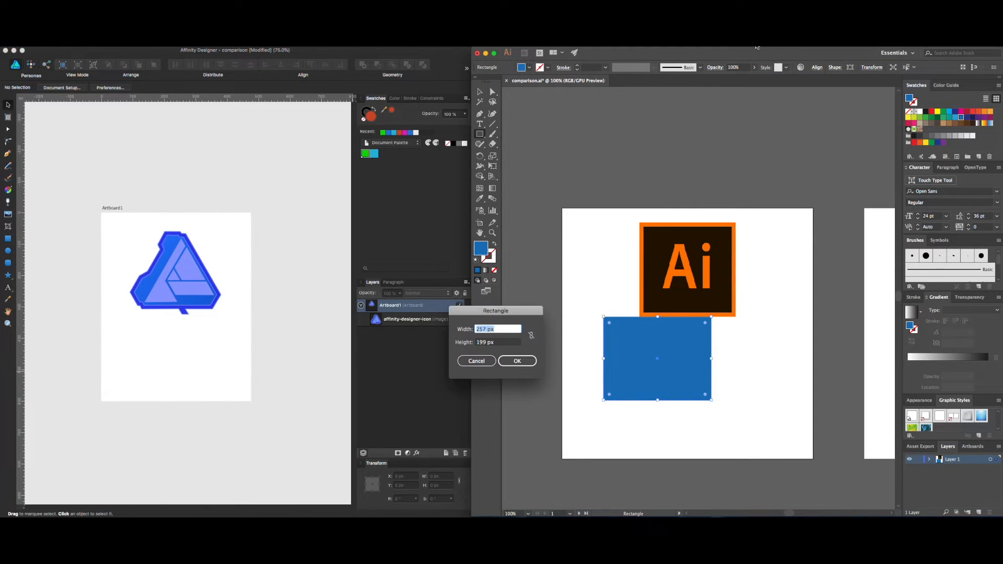
pyautogui.click(476, 360)
pyautogui.click(869, 66)
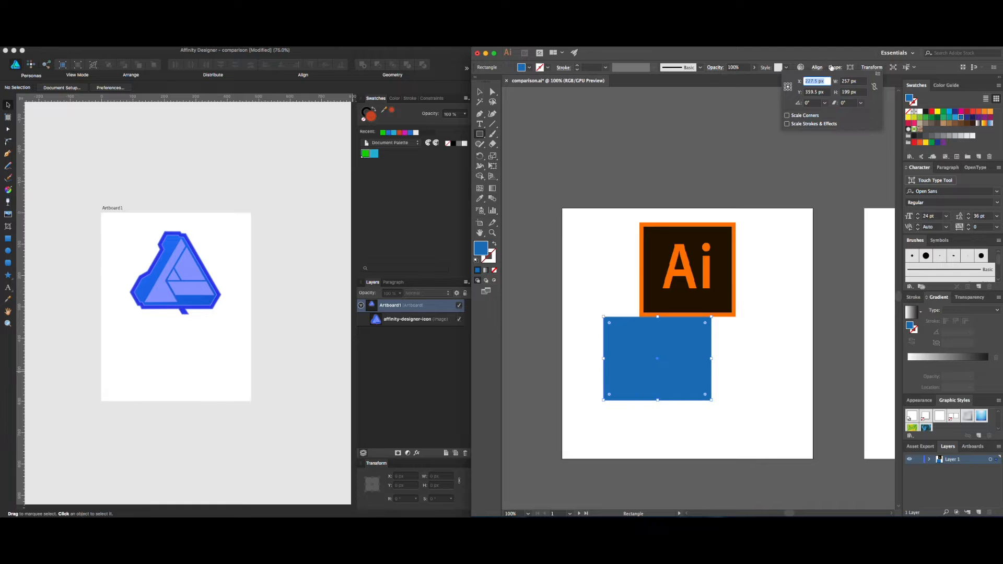
pyautogui.click(834, 67)
pyautogui.click(834, 67)
pyautogui.click(834, 68)
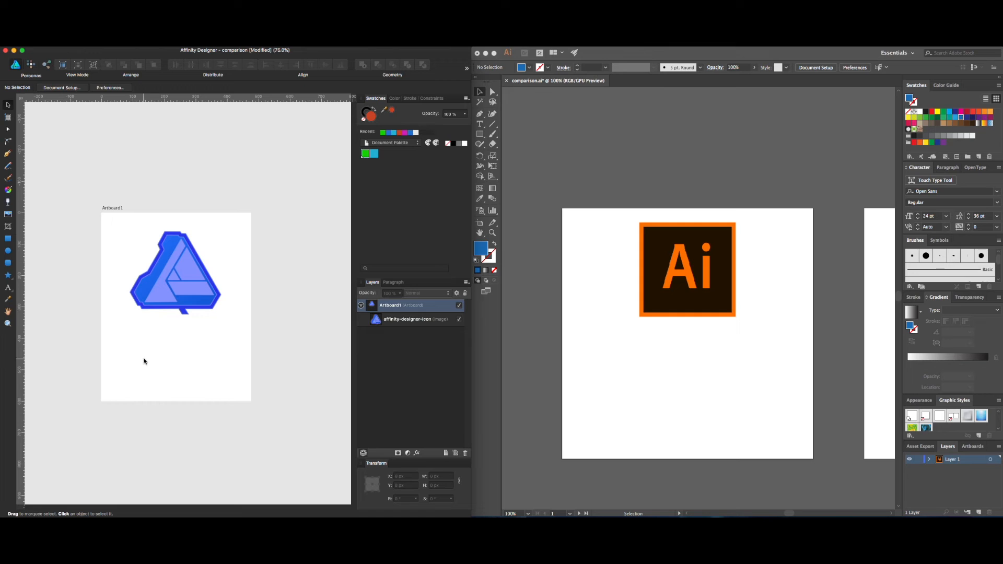
# Step: Move the logo image in Affinity Designer off the artboard, into the empty area above it, and switch to Illustrator
pyautogui.moveTo(177, 298); pyautogui.dragTo(175, 184)
pyautogui.click(559, 309)
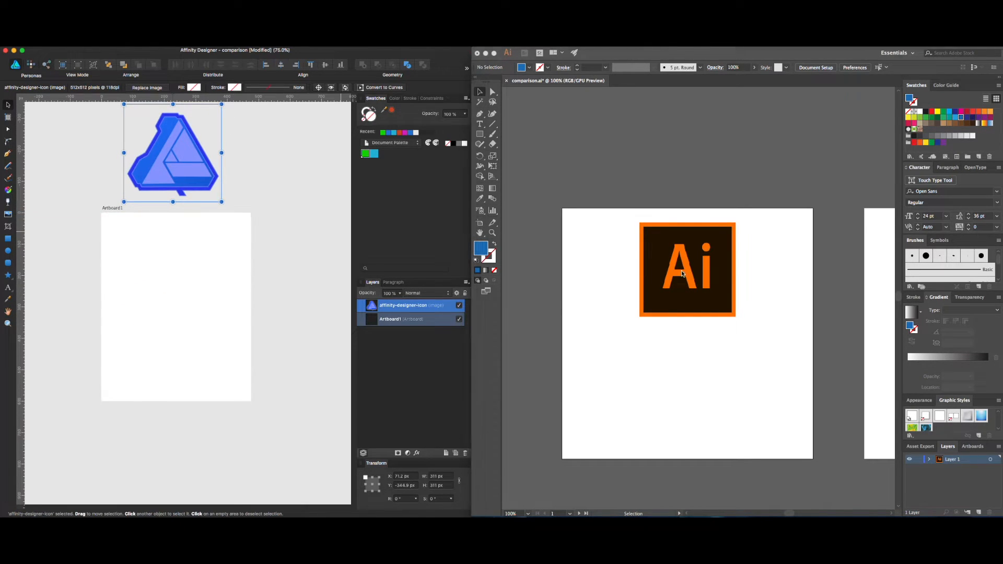
# Step: Move the Ai logo image off the artboard into the empty area above it and activate the Type Tool
pyautogui.moveTo(714, 306); pyautogui.dragTo(708, 188)
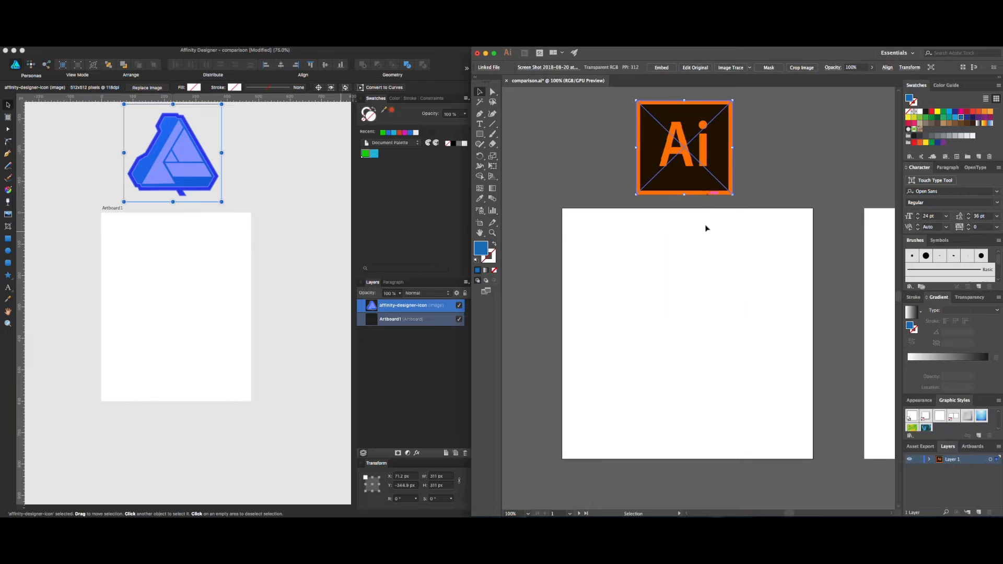
pyautogui.click(480, 125)
pyautogui.click(484, 128)
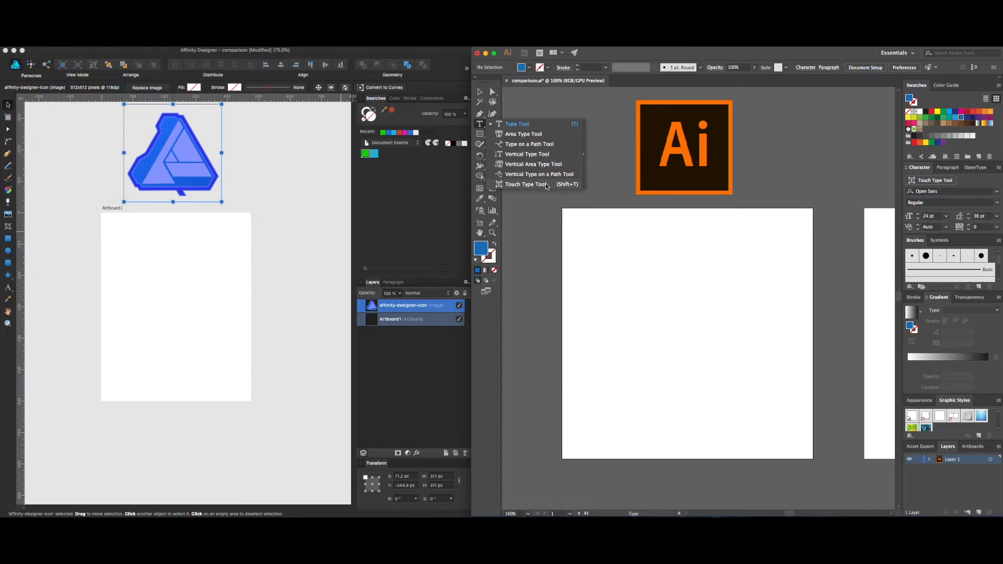
pyautogui.click(535, 127)
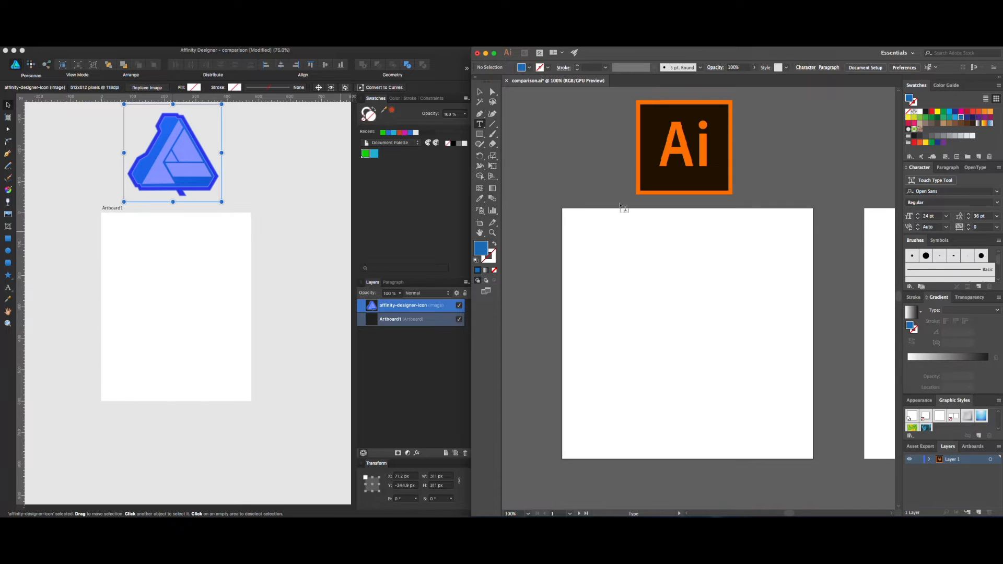
# Step: Draw an area text box with placeholder text in the middle of the artboard and delete it
pyautogui.moveTo(601, 282); pyautogui.dragTo(760, 367)
pyautogui.press('Escape')
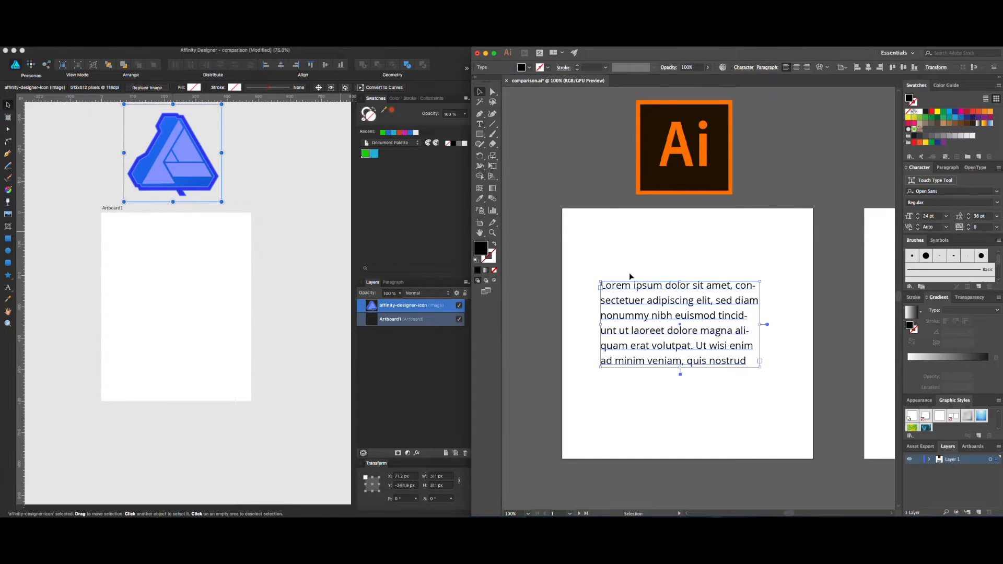
pyautogui.press('Delete')
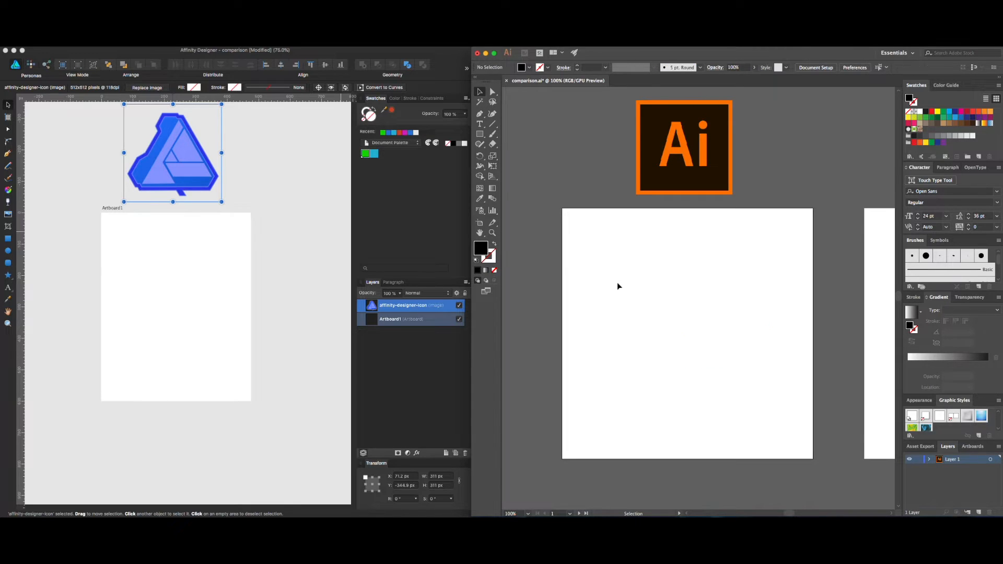
# Step: Try adding point text reading "Affinicast" in the upper part of the artboard
pyautogui.press('t')
pyautogui.click(597, 269)
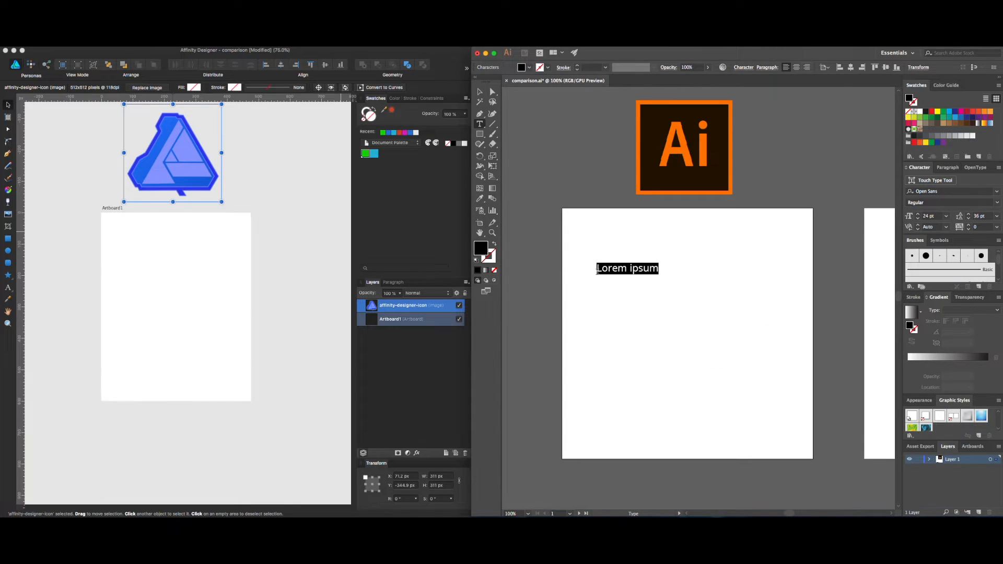
pyautogui.write('A')
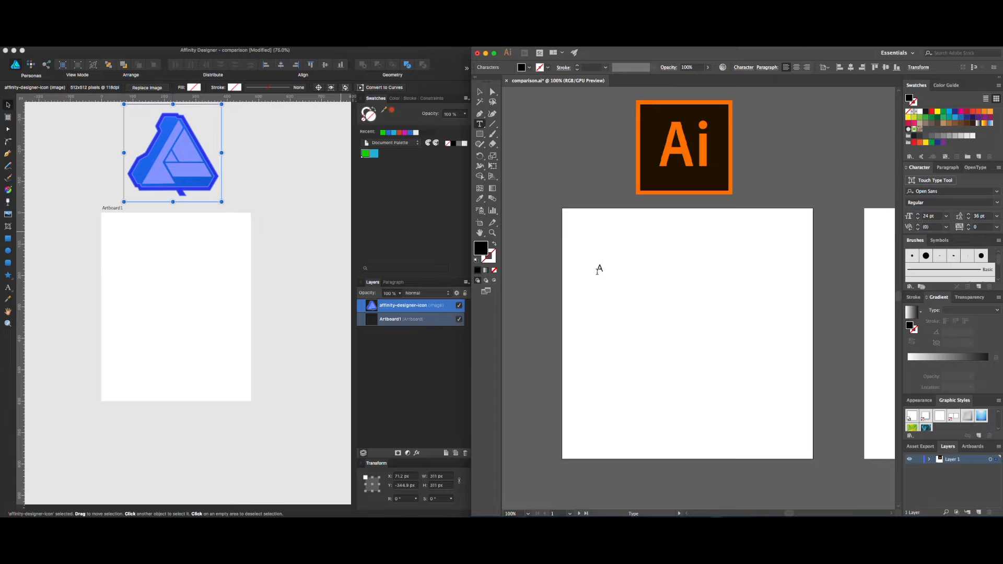
pyautogui.write('ffinicast')
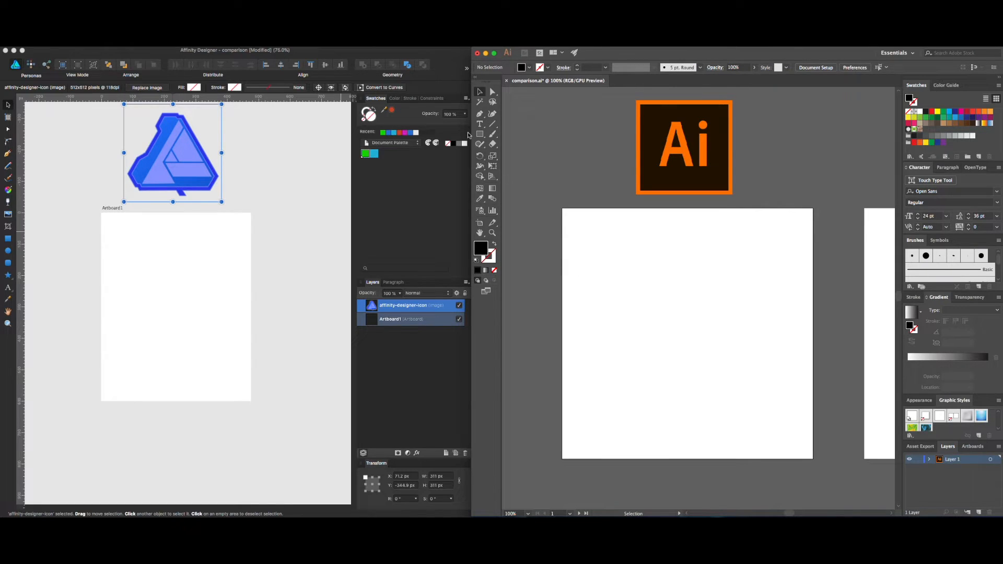
# Step: Examine the variants of the Type Tool, such as area, path, vertical and touch type
pyautogui.click(479, 124)
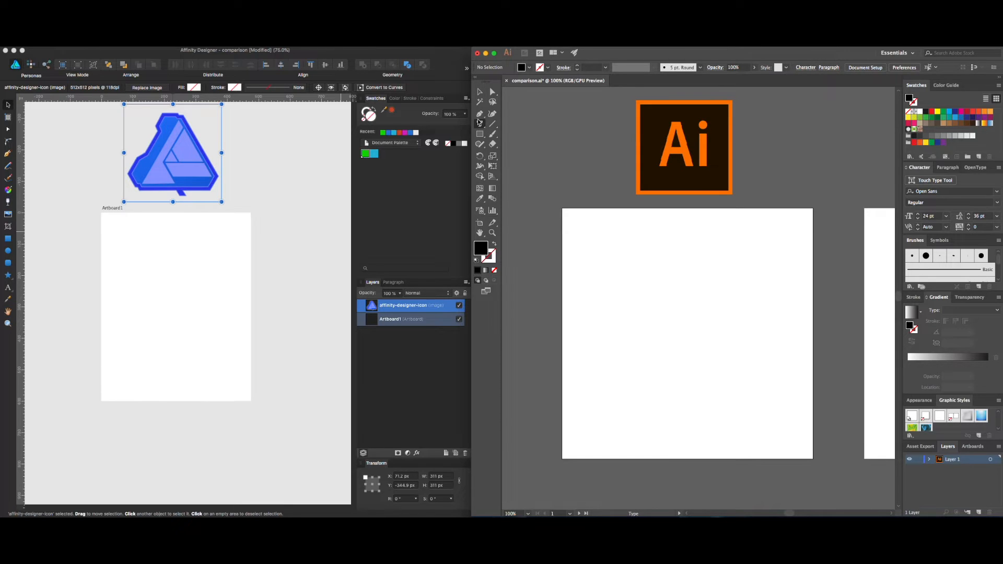
pyautogui.click(480, 125)
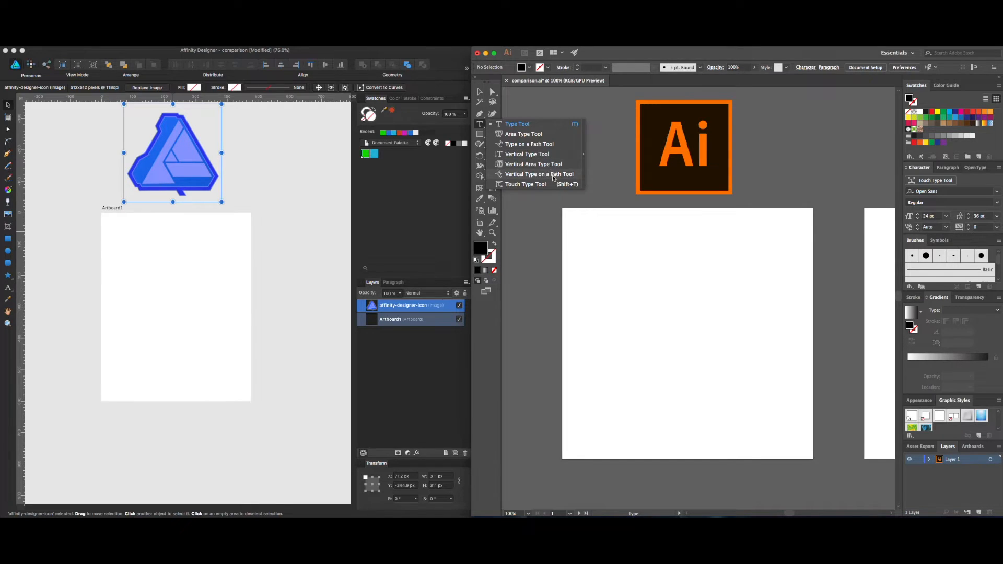
pyautogui.click(482, 128)
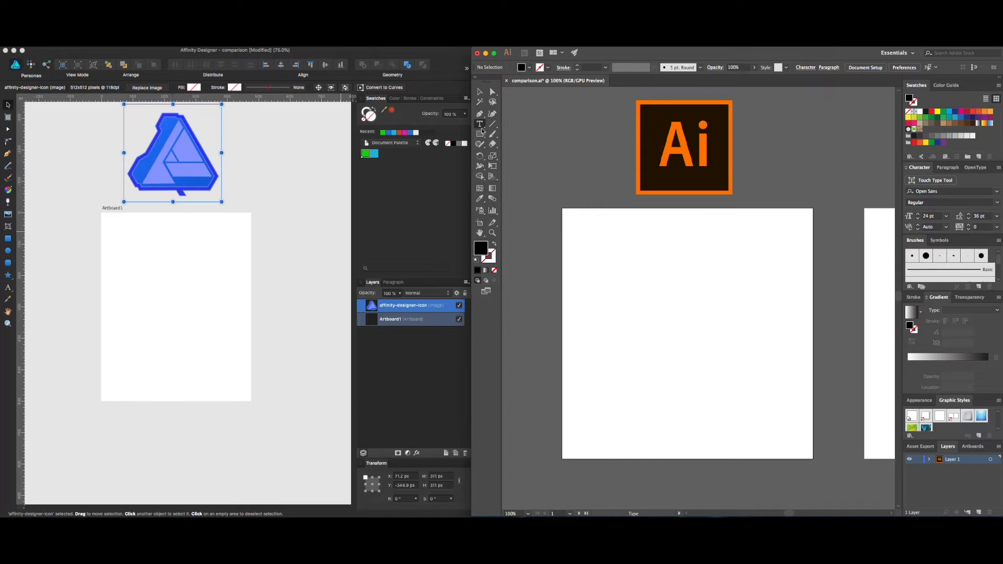
# Step: Switch to Affinity Designer and add artistic text reading "Affinicasts" near the upper-left corner of the artboard
pyautogui.click(96, 298)
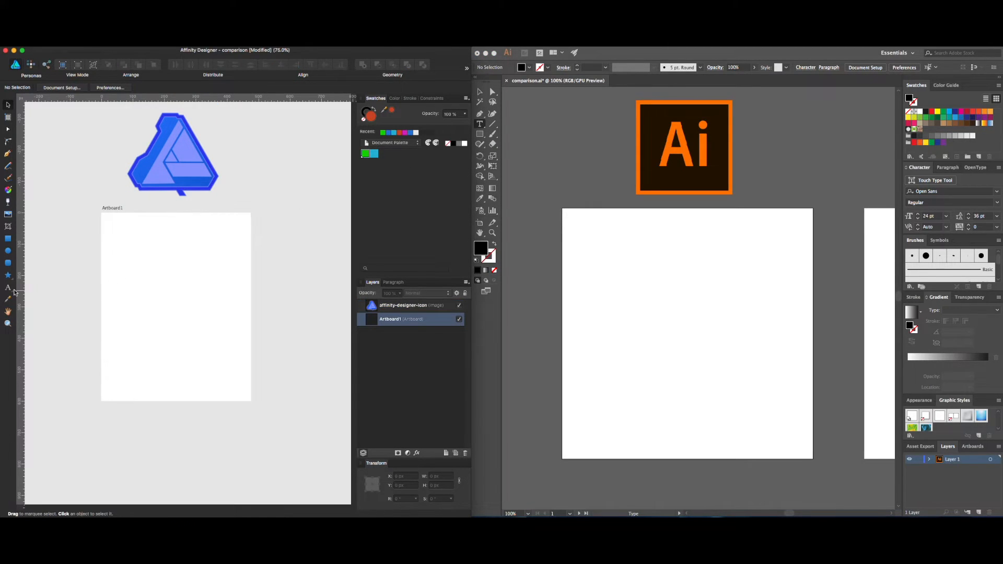
pyautogui.click(11, 291)
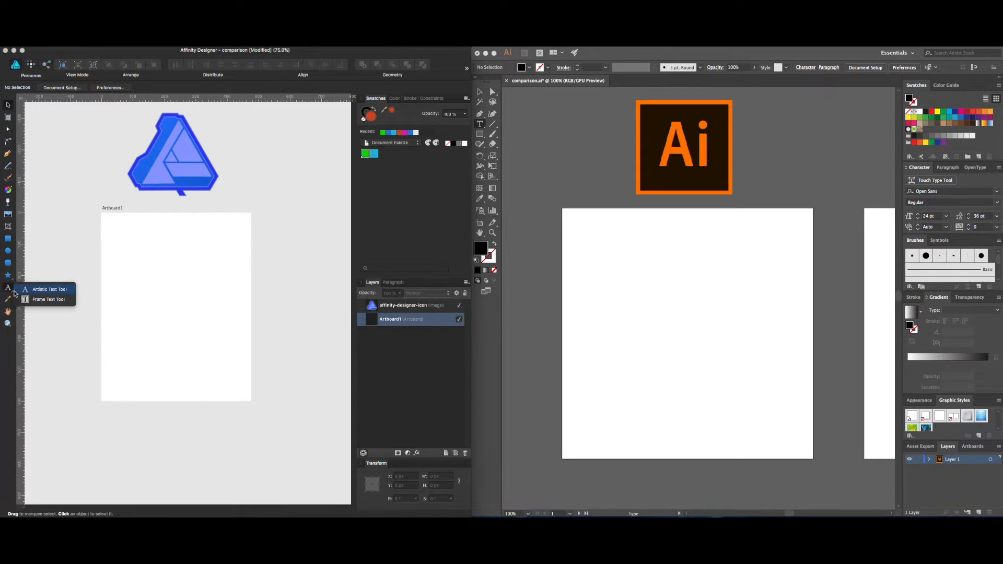
pyautogui.click(53, 290)
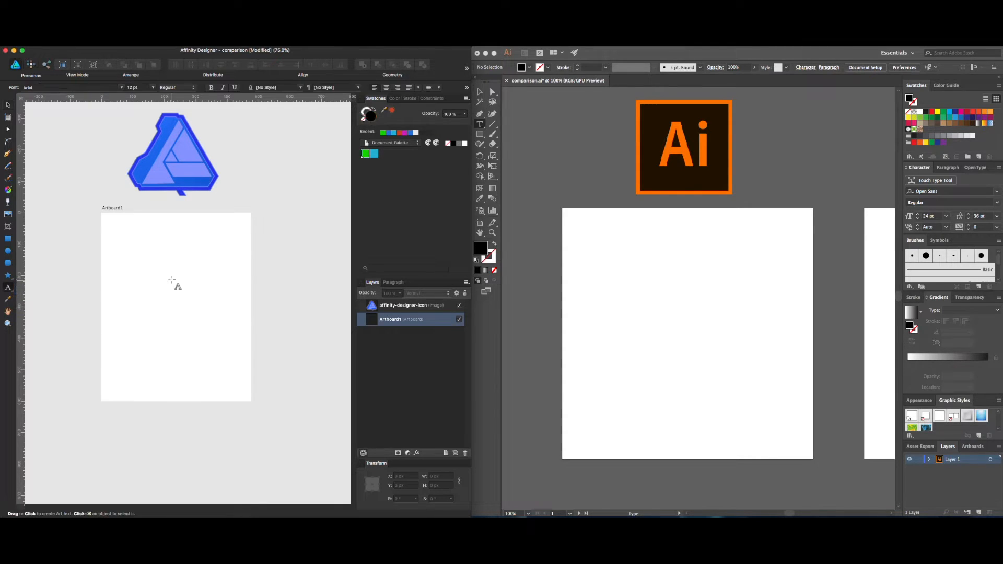
pyautogui.click(110, 249)
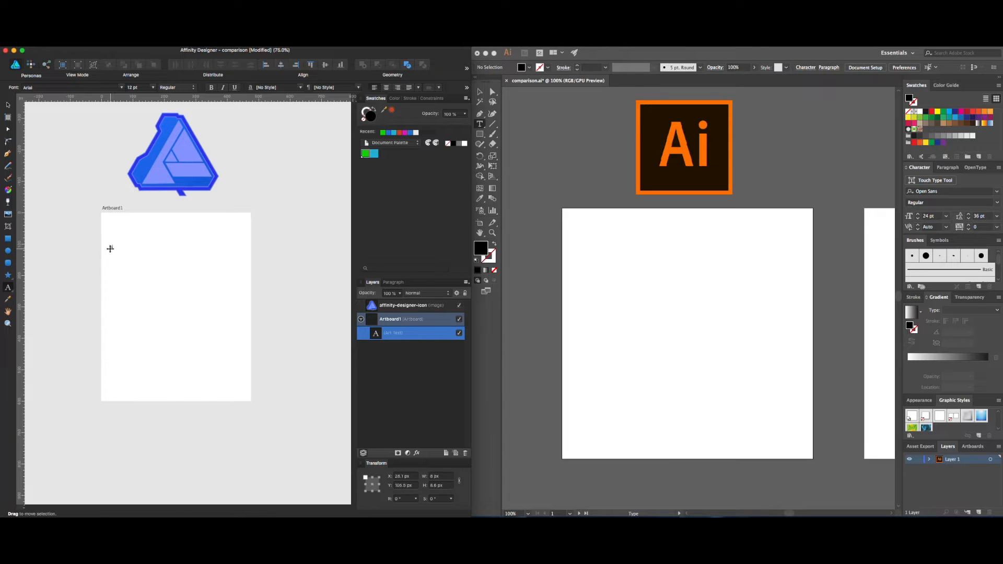
pyautogui.press('Escape')
# Step: Draw a circle about 208 px in diameter below and to the right of the "Affinicasts" text
pyautogui.click(164, 292)
pyautogui.press('m')
pyautogui.moveTo(155, 266); pyautogui.dragTo(222, 331)
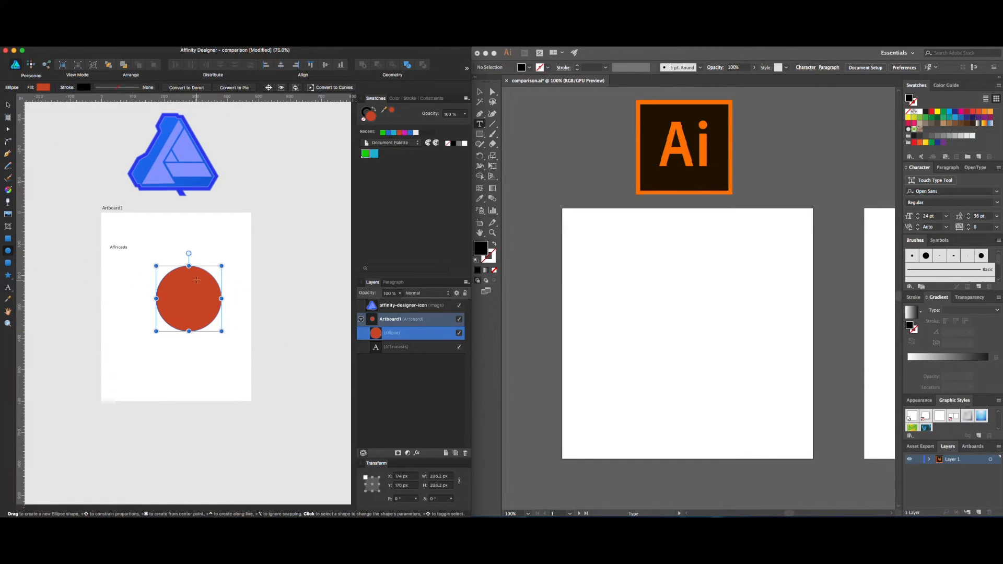
pyautogui.press('super+equal')
# Step: Convert the red circle to a text path and enter "Affinicasts" along its upper-right edge
pyautogui.press('t')
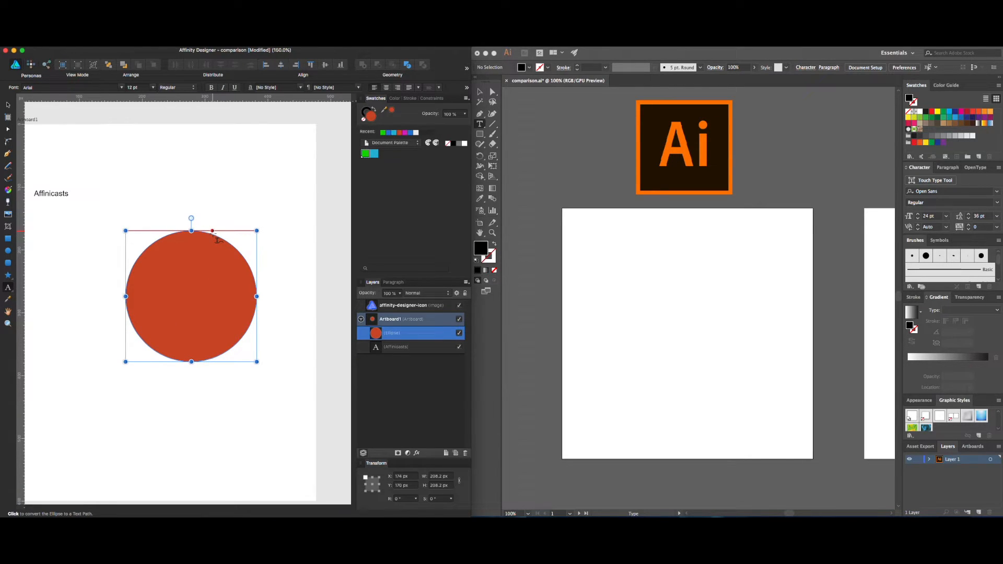
pyautogui.click(214, 234)
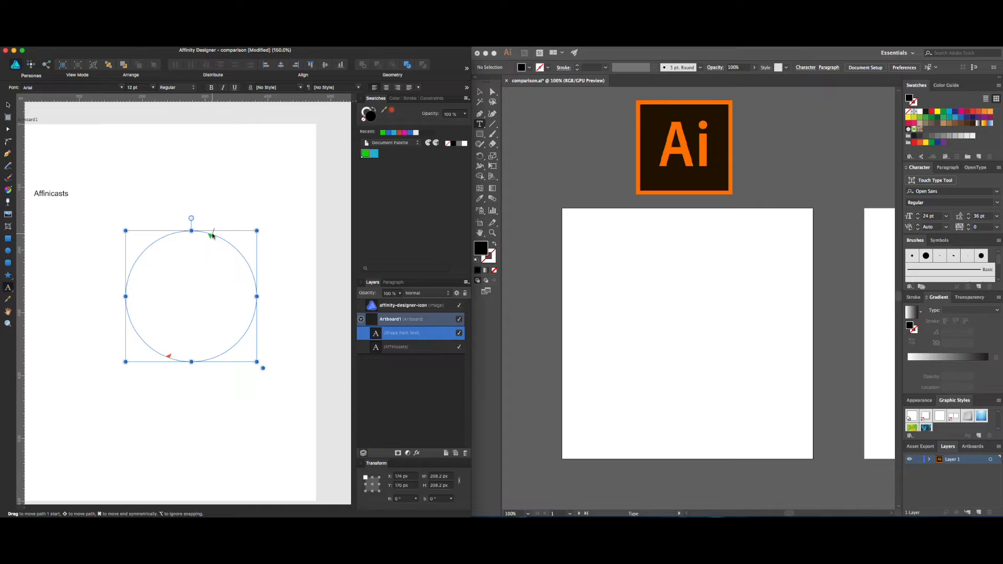
pyautogui.click(214, 236)
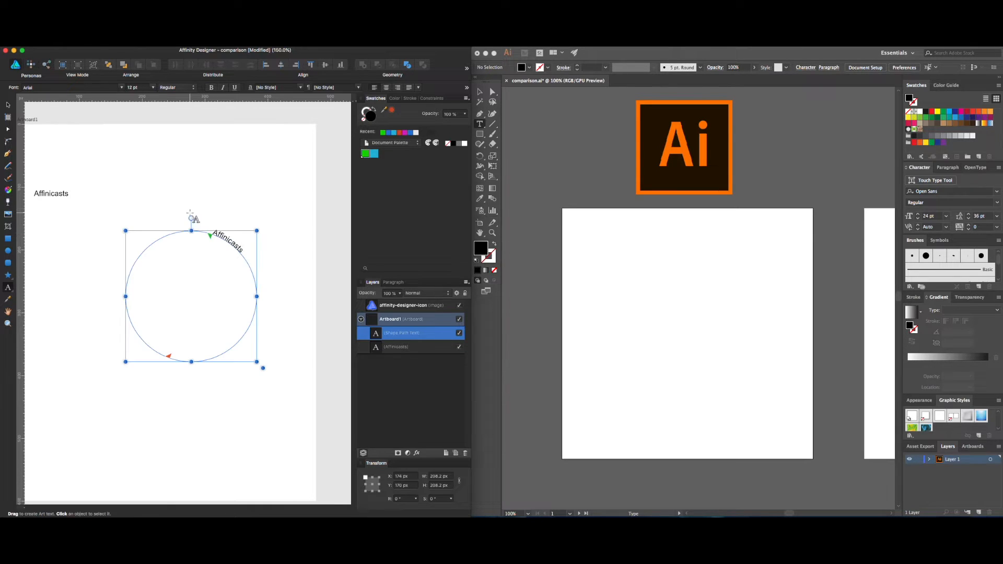
# Step: Set the font size of the "Affinicasts" text on the circular path to 30 pt
pyautogui.doubleClick(229, 241)
pyautogui.click(154, 88)
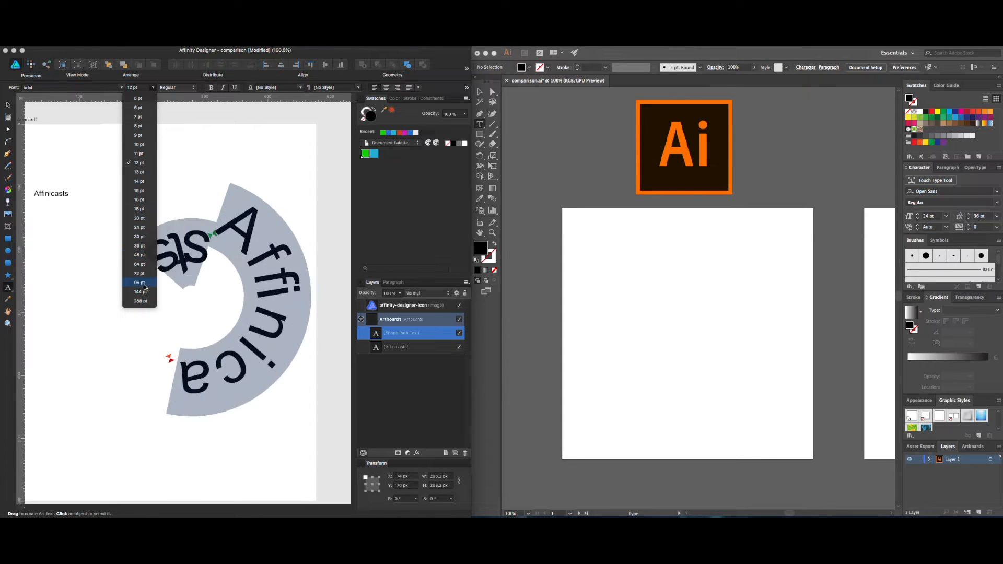
pyautogui.click(136, 236)
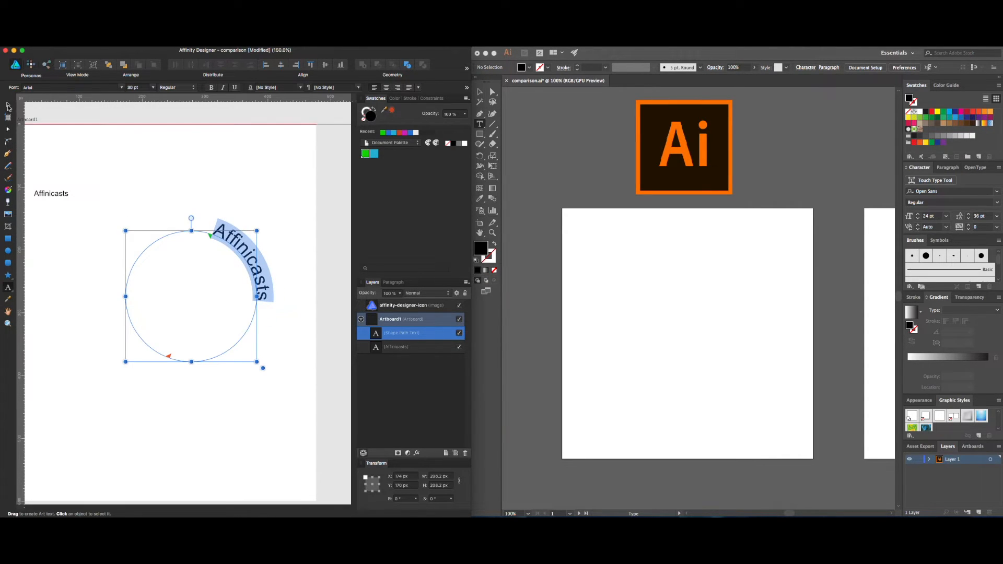
pyautogui.press('Escape')
# Step: Switch to Illustrator and add point text reading "Affinicasts" in the upper part of the artboard
pyautogui.click(565, 168)
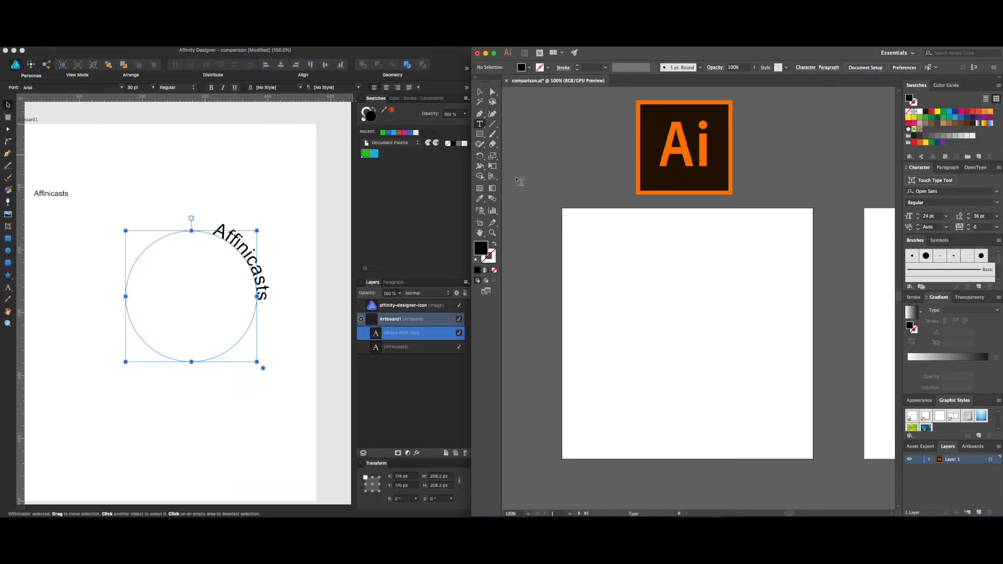
pyautogui.click(632, 264)
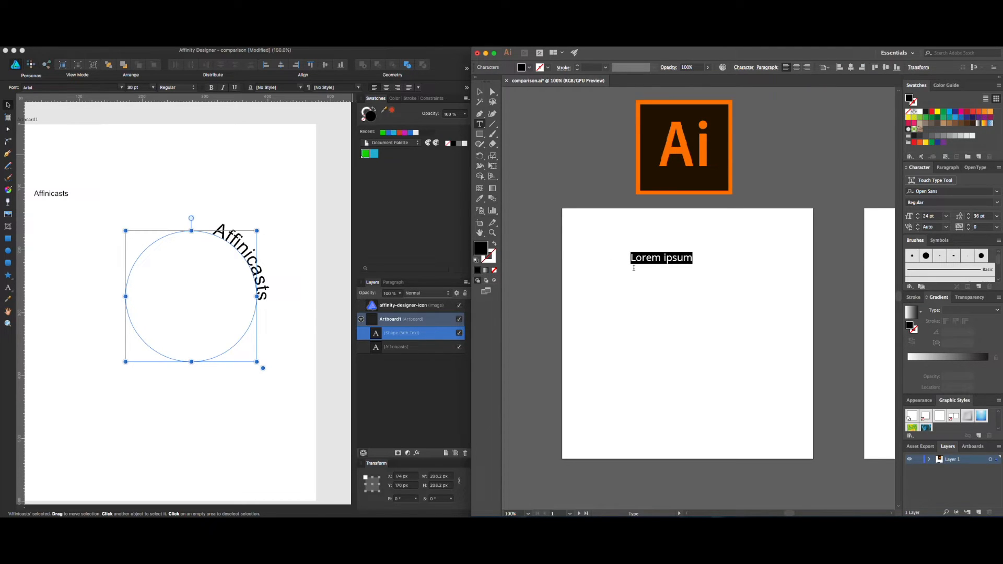
pyautogui.write('Affinicast')
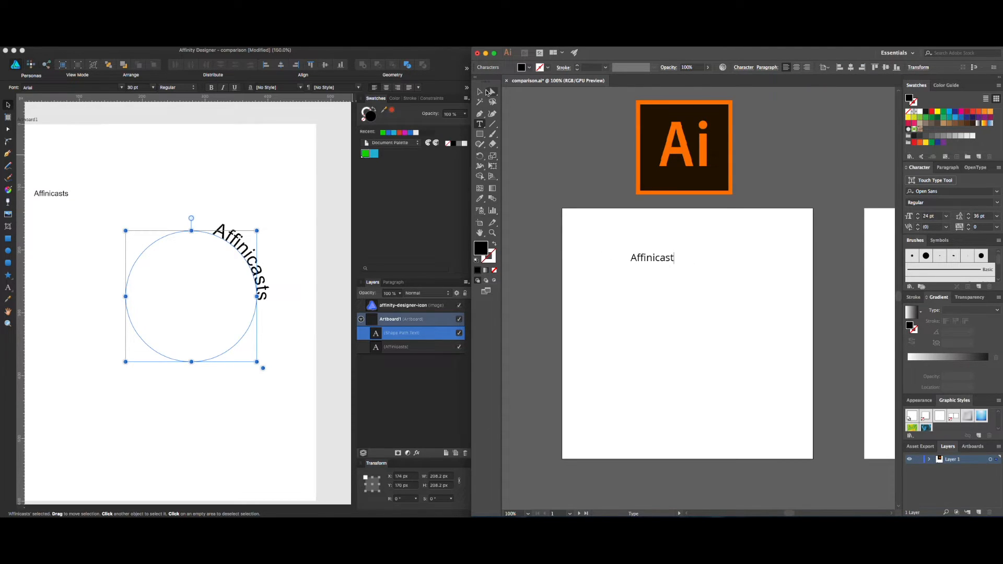
pyautogui.press('Escape')
pyautogui.write('s')
pyautogui.press('Escape')
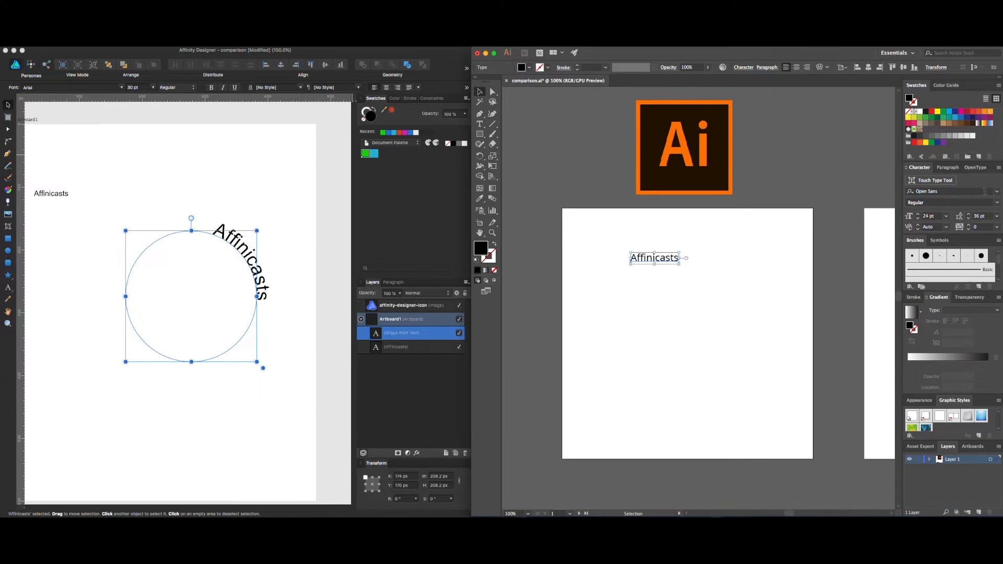
# Step: Preview fonts from the font list on the "Affinicasts" text without applying one
pyautogui.click(993, 194)
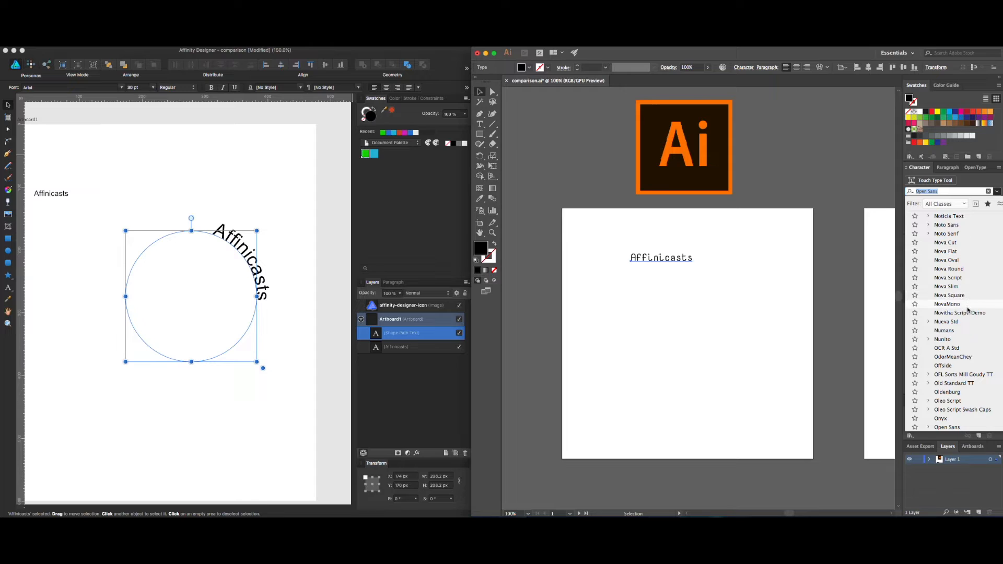
pyautogui.click(718, 294)
pyautogui.click(672, 260)
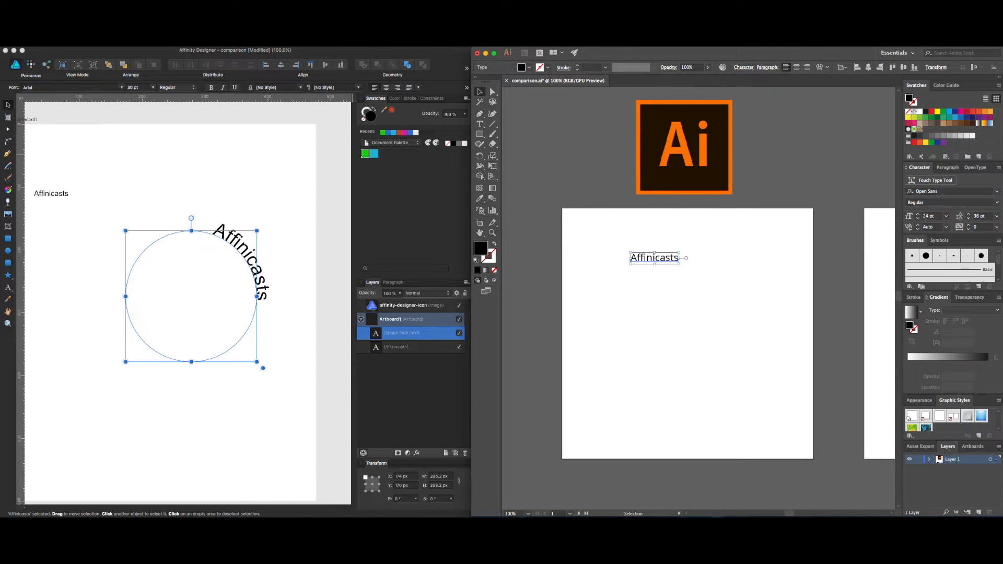
# Step: Set the font size of the "Affinicasts" text to 36 pt and deselect it
pyautogui.click(946, 217)
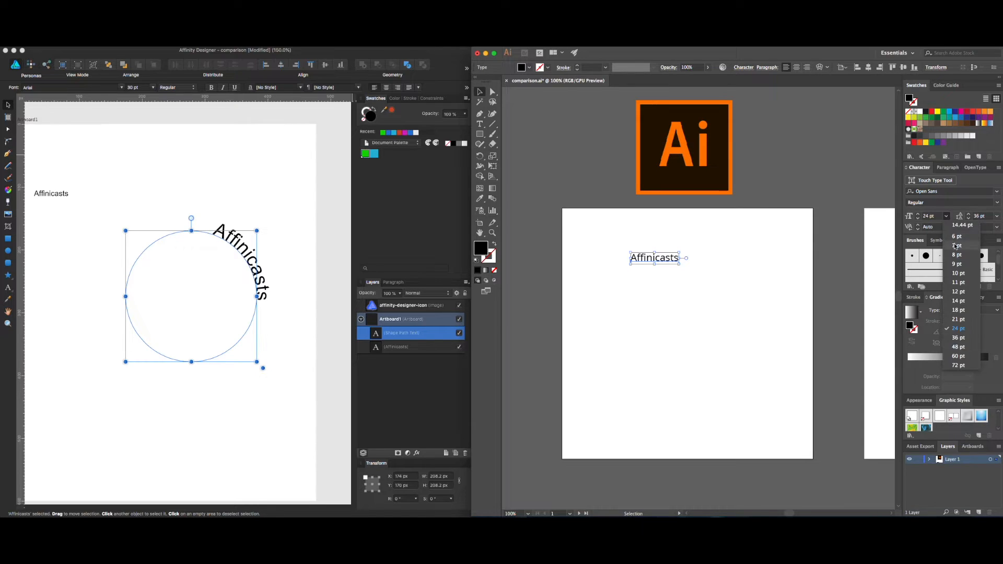
pyautogui.click(964, 319)
pyautogui.click(946, 216)
pyautogui.click(955, 338)
pyautogui.click(787, 293)
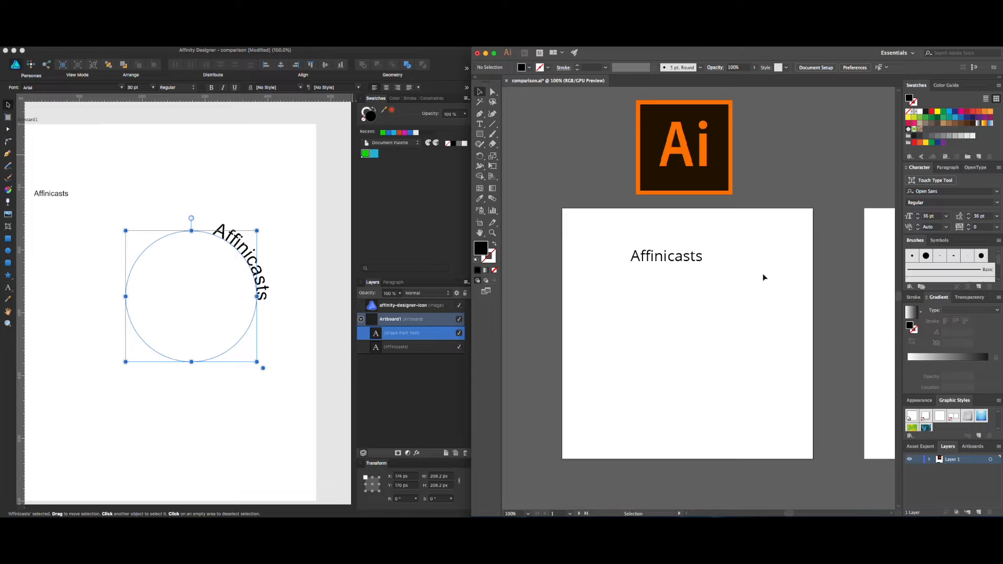
# Step: Switch to Affinity Designer and set the font size of the circular path text to 12 pt
pyautogui.click(247, 204)
pyautogui.click(242, 241)
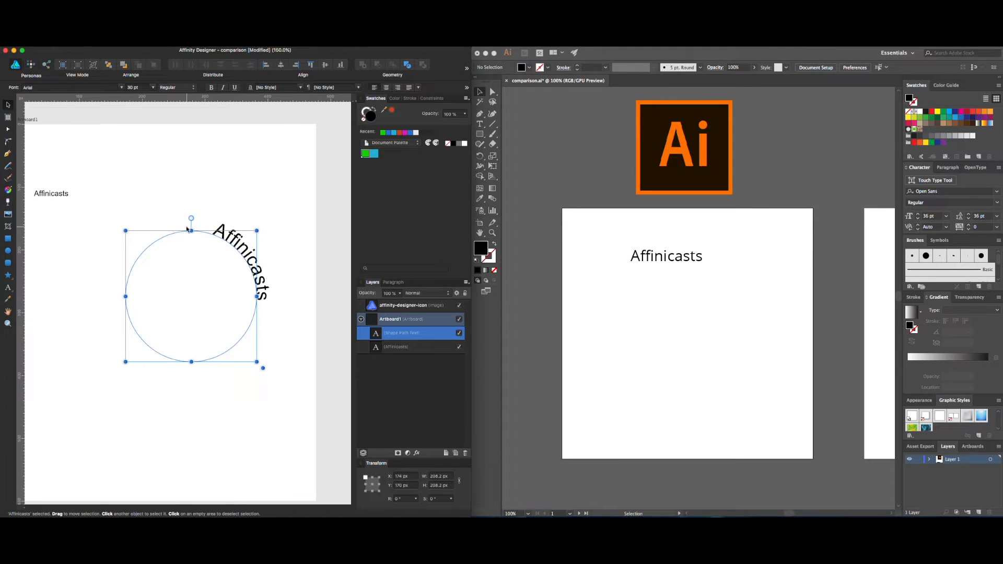
pyautogui.click(152, 87)
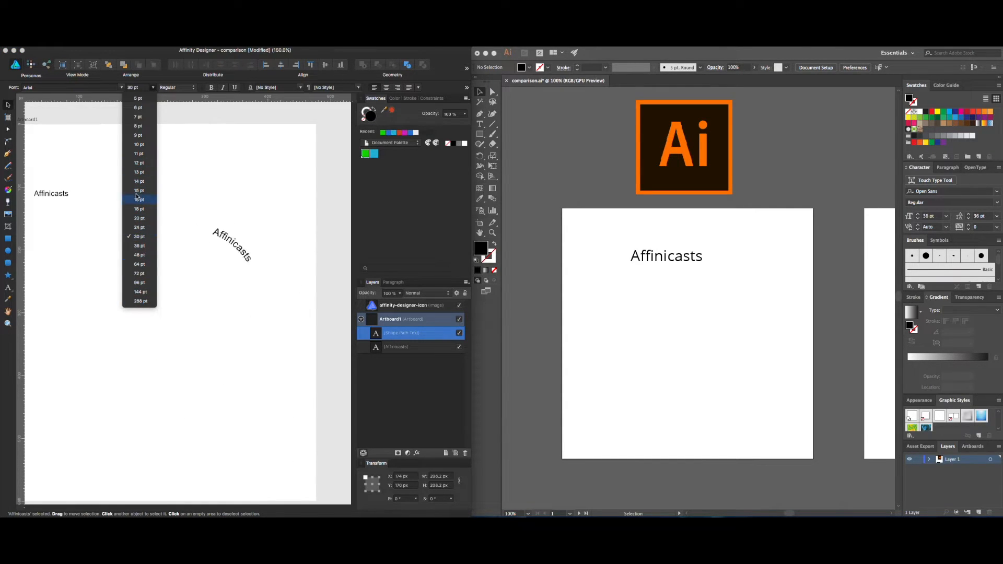
pyautogui.click(133, 163)
pyautogui.click(595, 287)
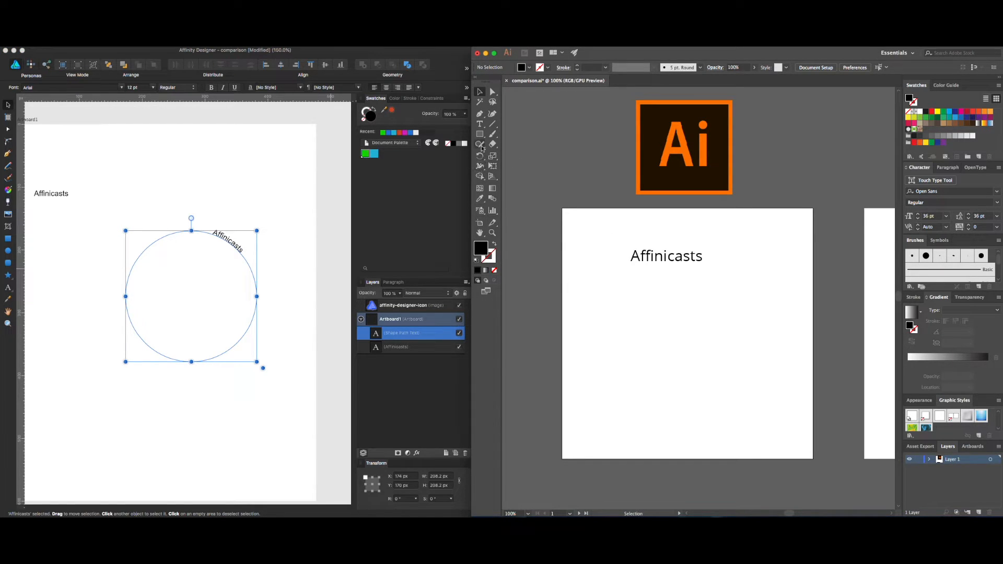
pyautogui.click(378, 197)
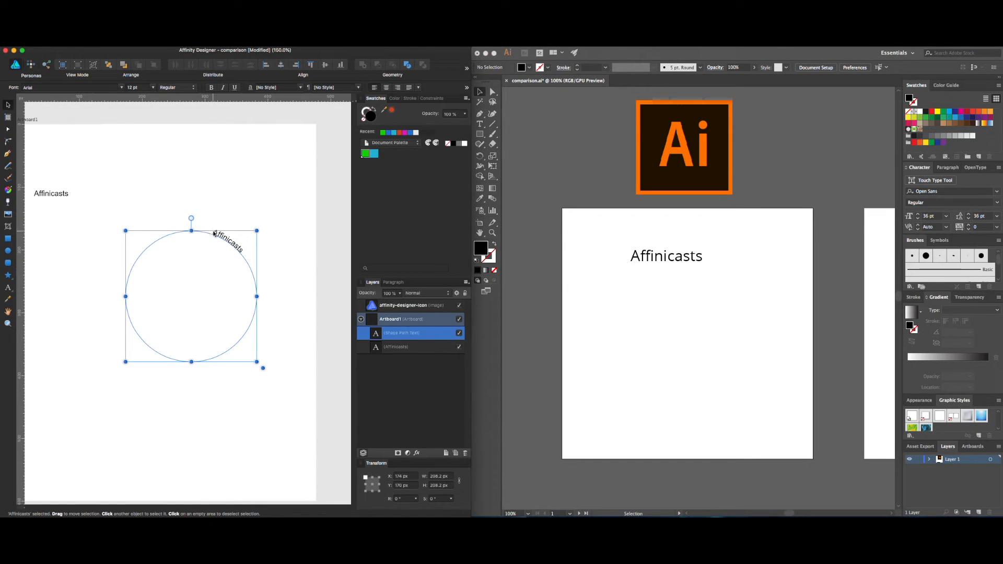
# Step: Draw a circle about 154 px in diameter in the lower part of the artboard and move it up below the path text
pyautogui.click(11, 290)
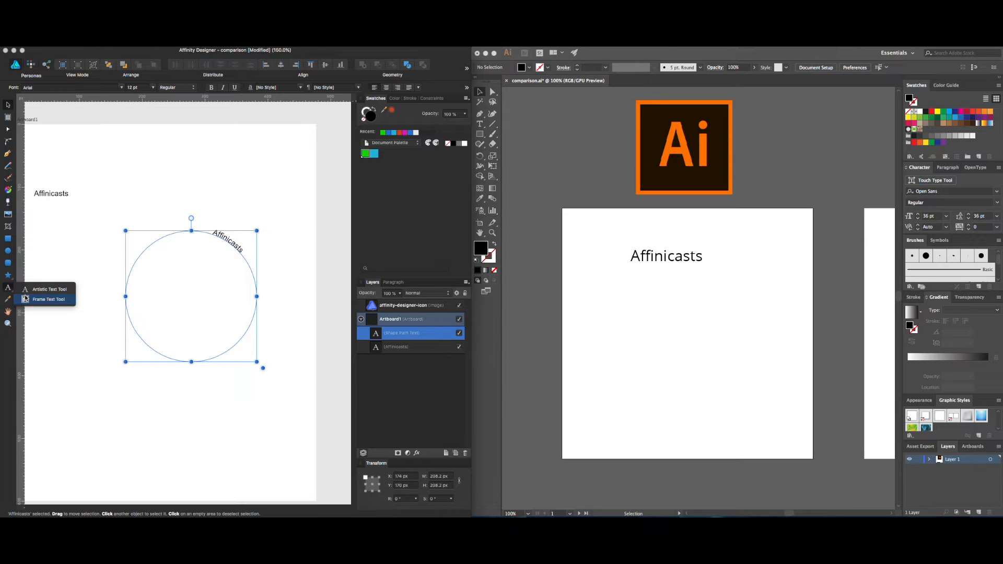
pyautogui.click(8, 252)
pyautogui.moveTo(115, 394); pyautogui.dragTo(212, 492)
pyautogui.press('v')
pyautogui.moveTo(170, 452); pyautogui.dragTo(166, 352)
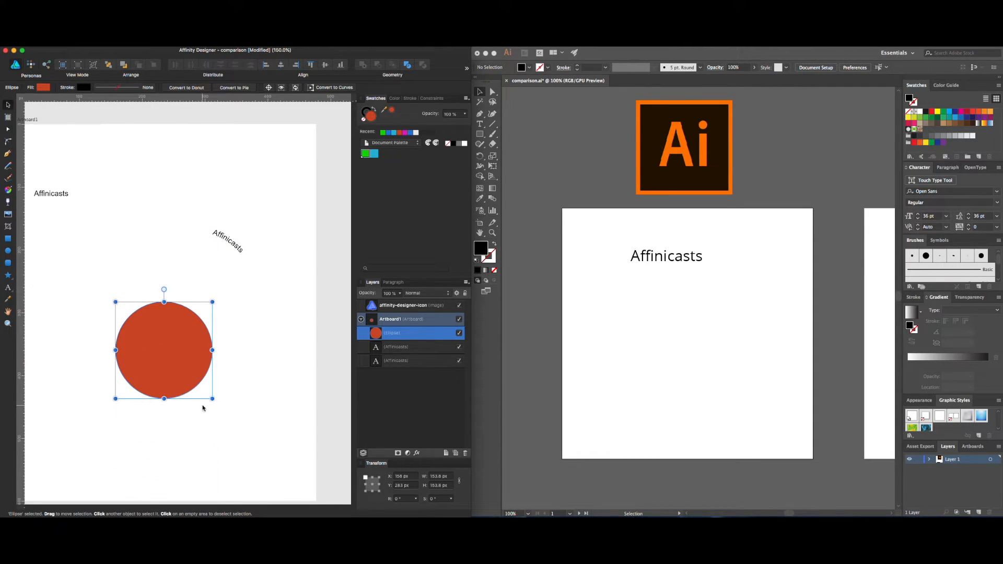
# Step: Enlarge the circle to about 246 px in diameter and convert it to a text frame with the Frame Text Tool
pyautogui.moveTo(212, 399)
pyautogui.mouseDown()
pyautogui.moveTo(271, 454)
pyautogui.moveTo(202, 393)
pyautogui.mouseUp()
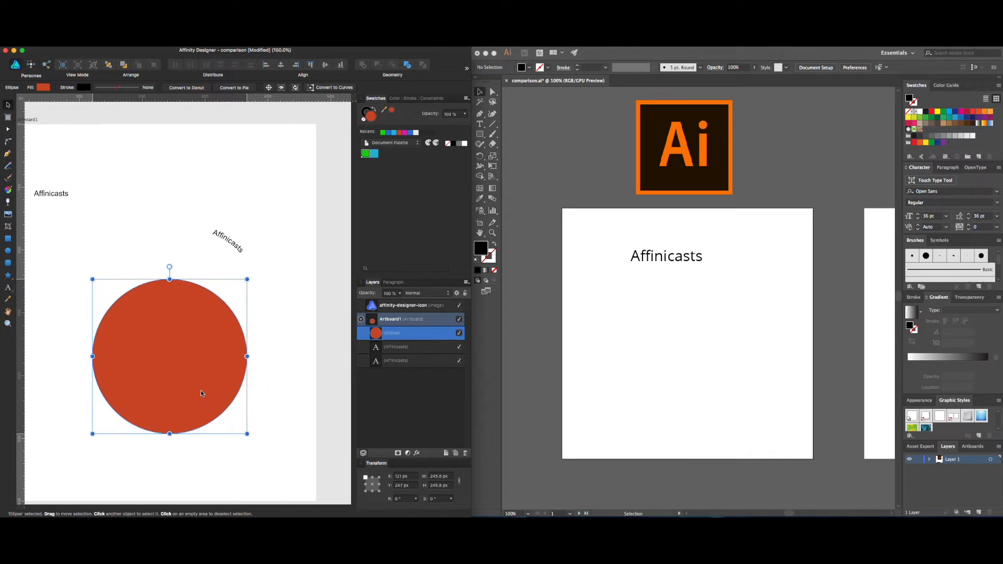
pyautogui.click(8, 289)
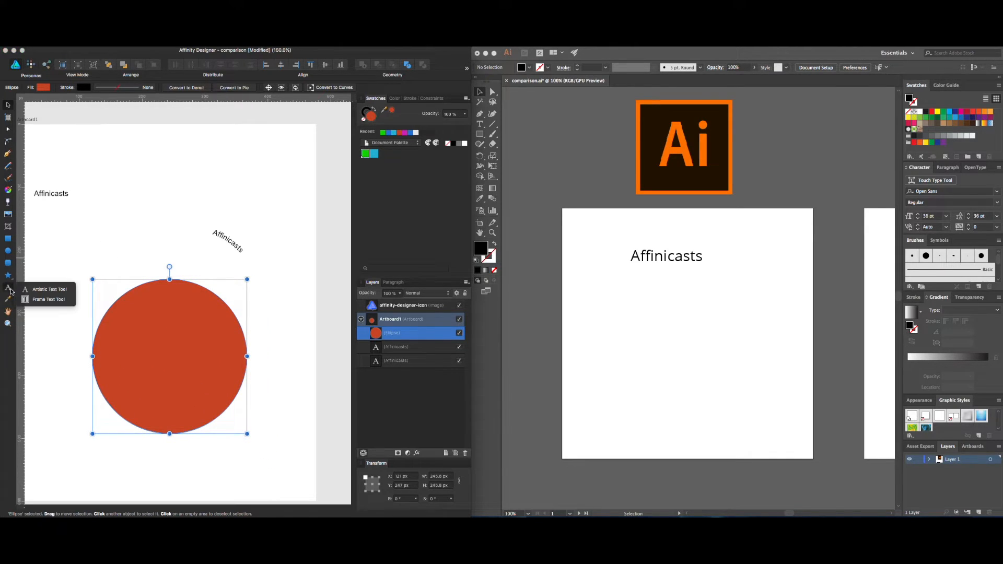
pyautogui.moveTo(8, 288); pyautogui.dragTo(30, 300)
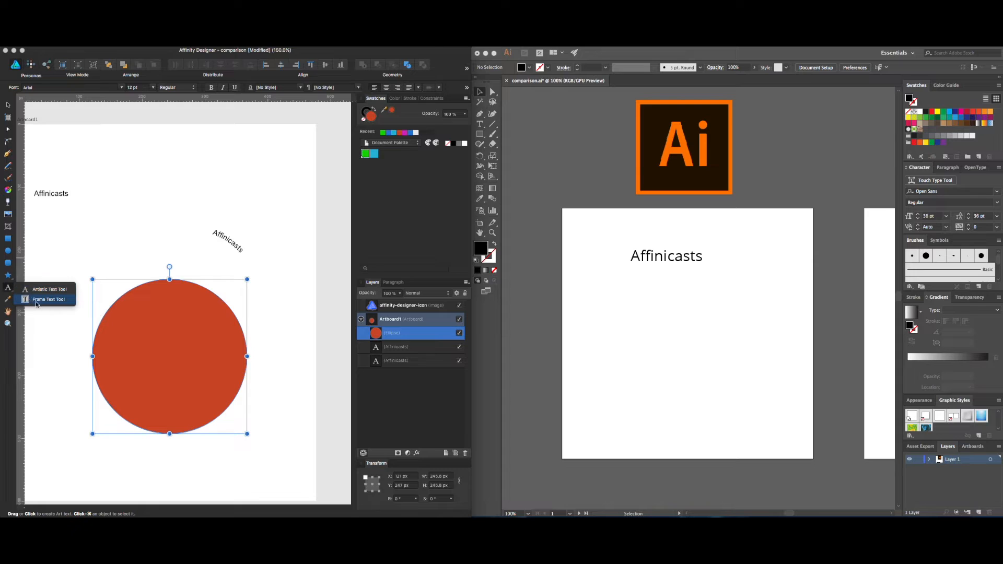
pyautogui.click(31, 300)
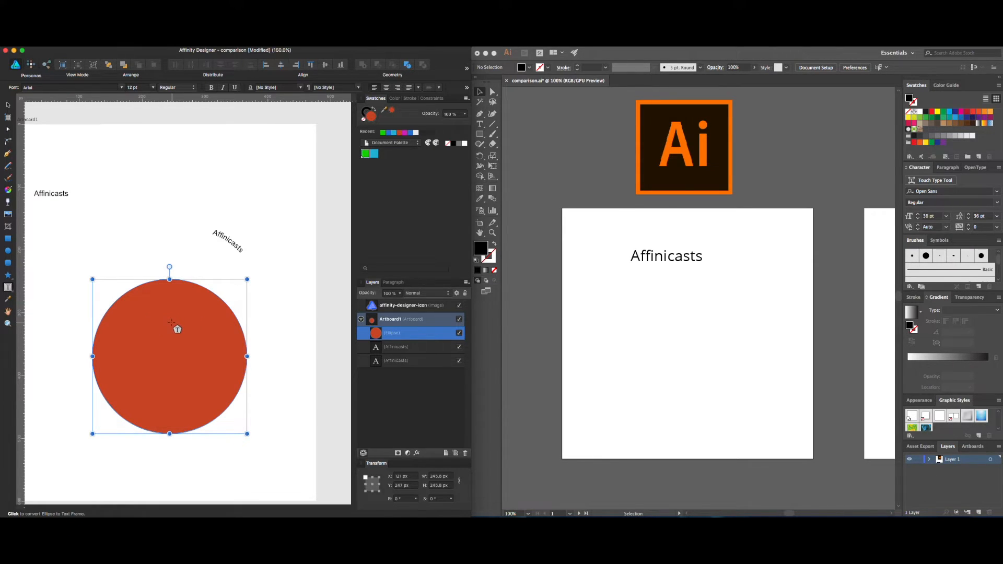
pyautogui.click(164, 322)
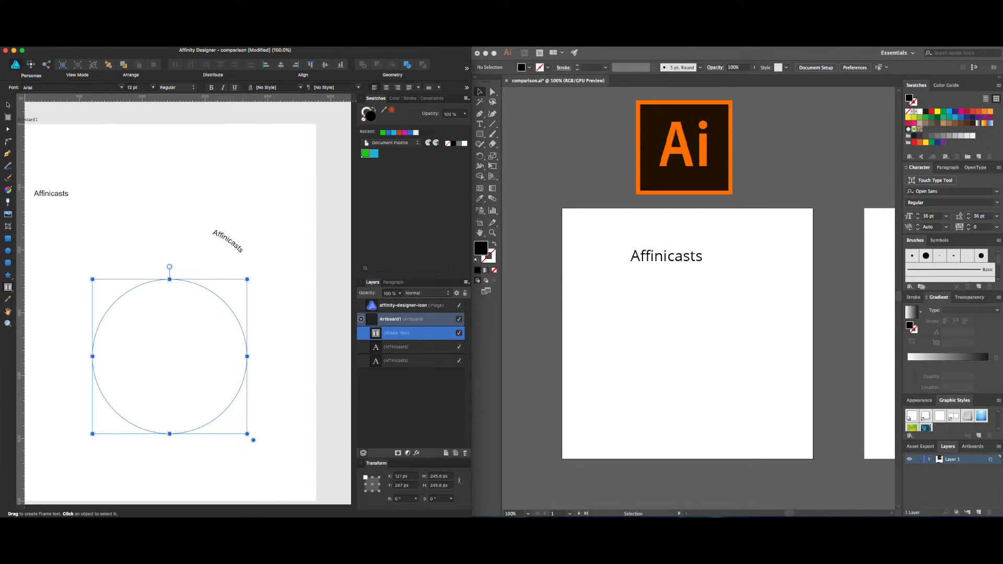
# Step: Insert filler text into the circular frame and narrow the frame to about 239 px wide
pyautogui.press('super+v')
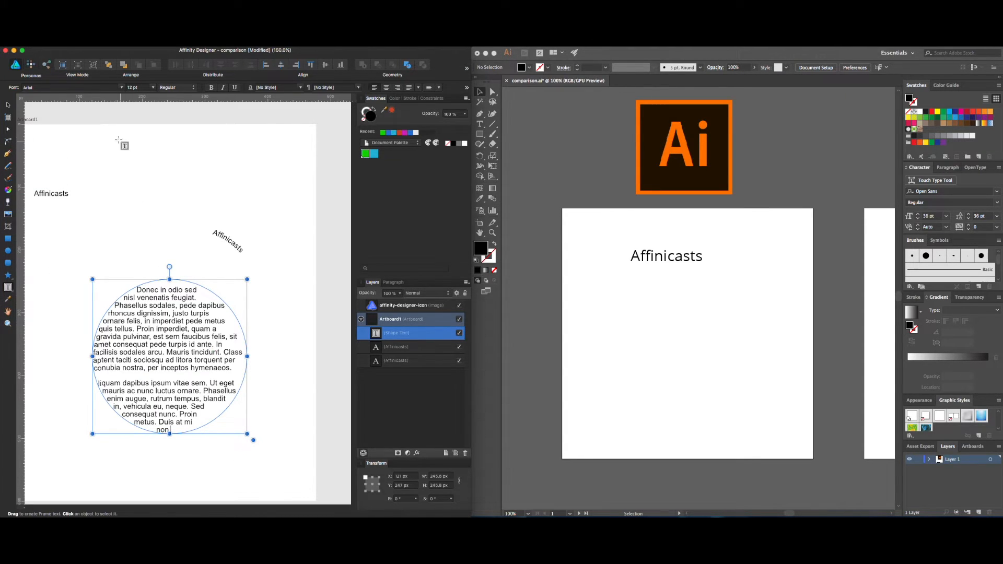
pyautogui.click(7, 104)
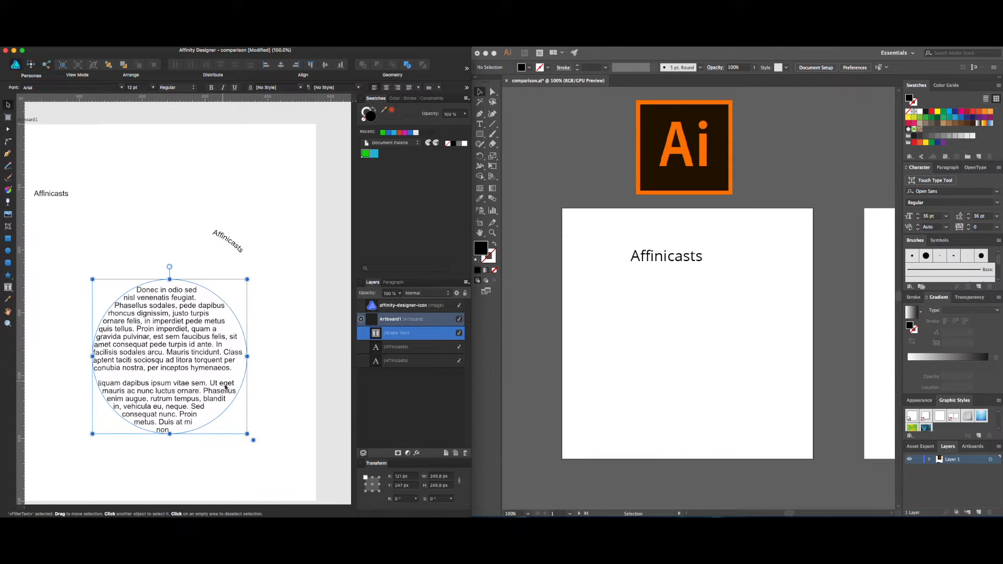
pyautogui.moveTo(247, 356)
pyautogui.mouseDown()
pyautogui.moveTo(262, 356)
pyautogui.moveTo(242, 357)
pyautogui.mouseUp()
pyautogui.click(285, 290)
pyautogui.click(210, 370)
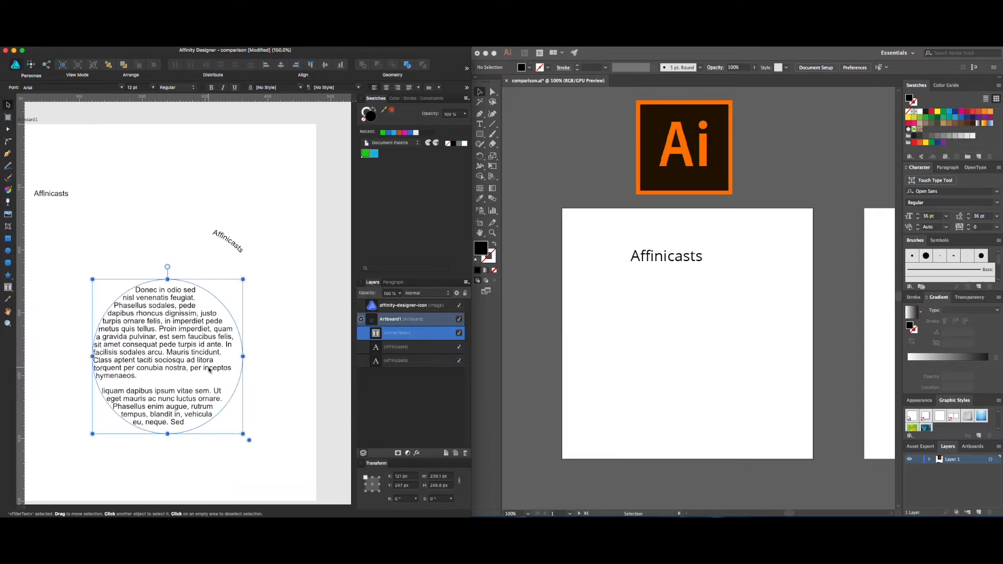
# Step: Switch to Adobe Illustrator and try to start text with the Area Type Tool on an empty part of the artboard
pyautogui.click(664, 321)
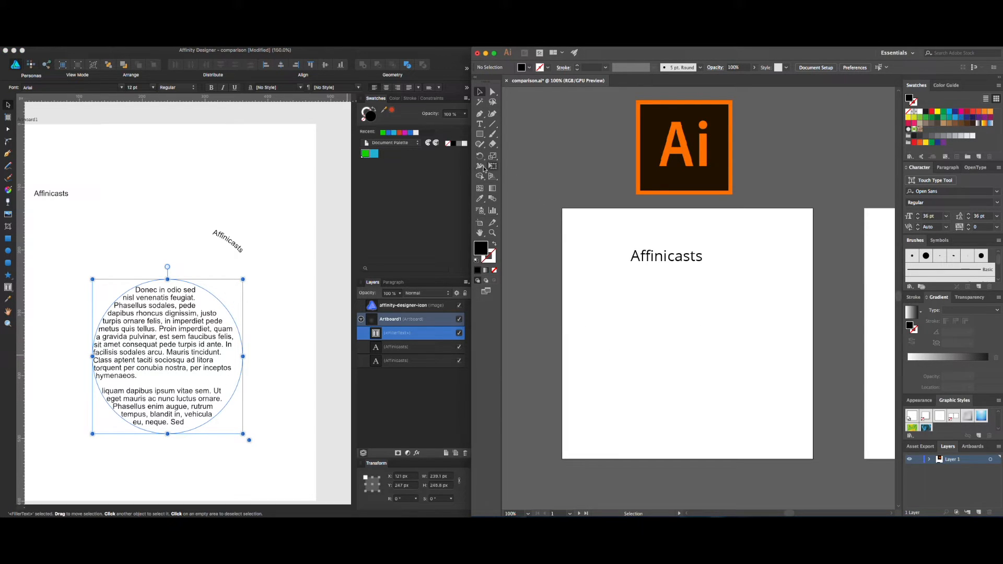
pyautogui.click(480, 125)
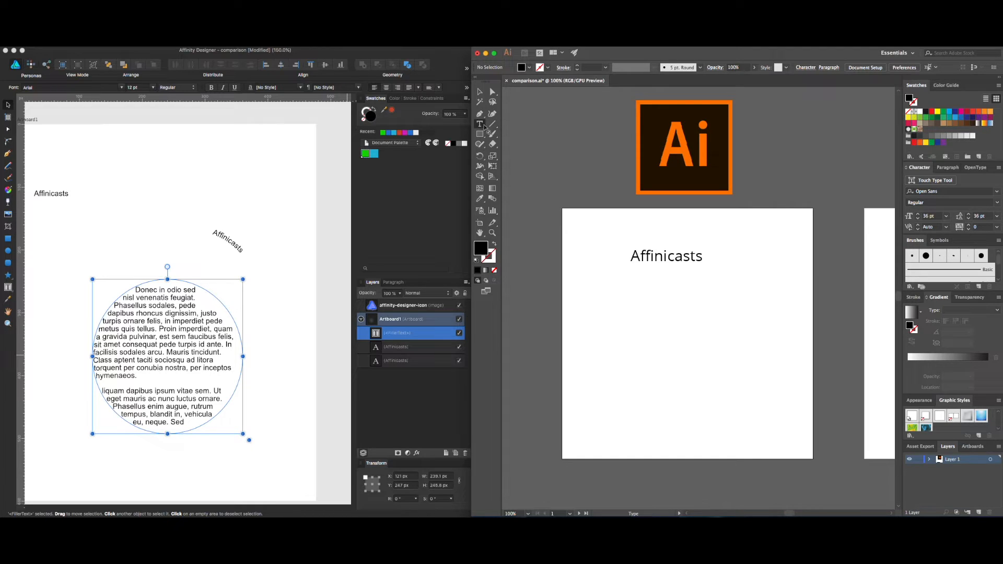
pyautogui.click(484, 126)
pyautogui.click(519, 135)
pyautogui.click(599, 290)
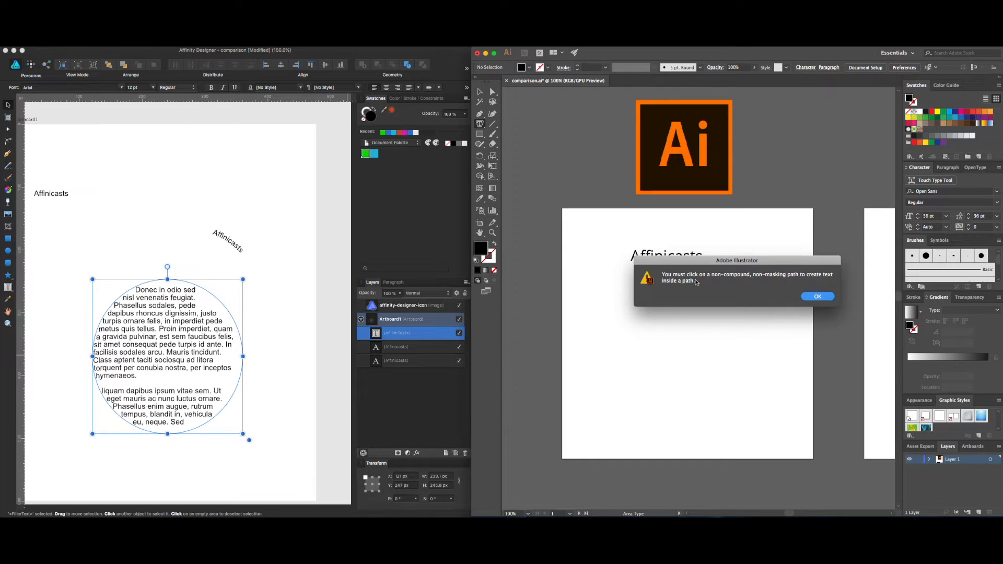
pyautogui.click(818, 297)
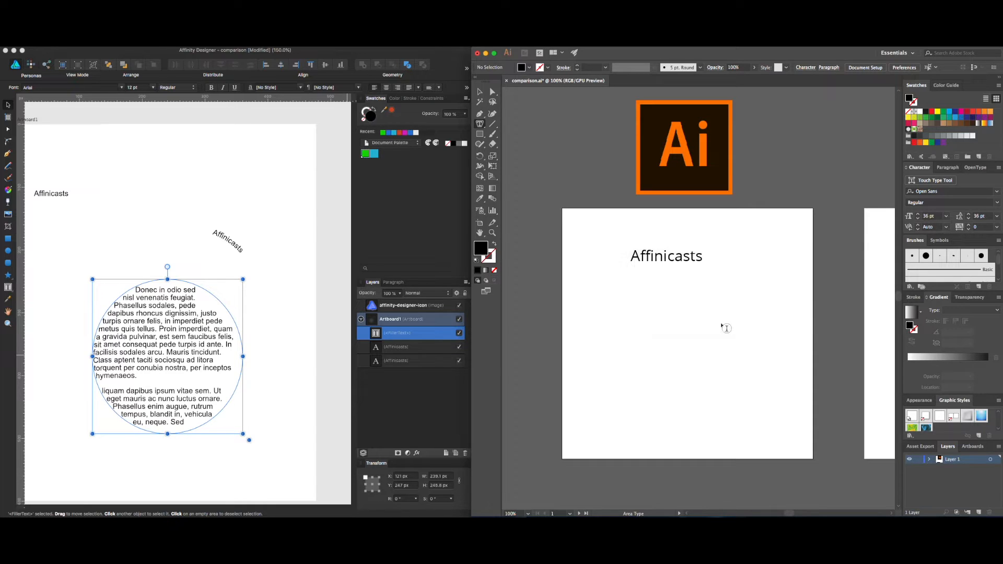
# Step: Switch to Affinity Designer and delete the circular filler text and the path text
pyautogui.click(149, 322)
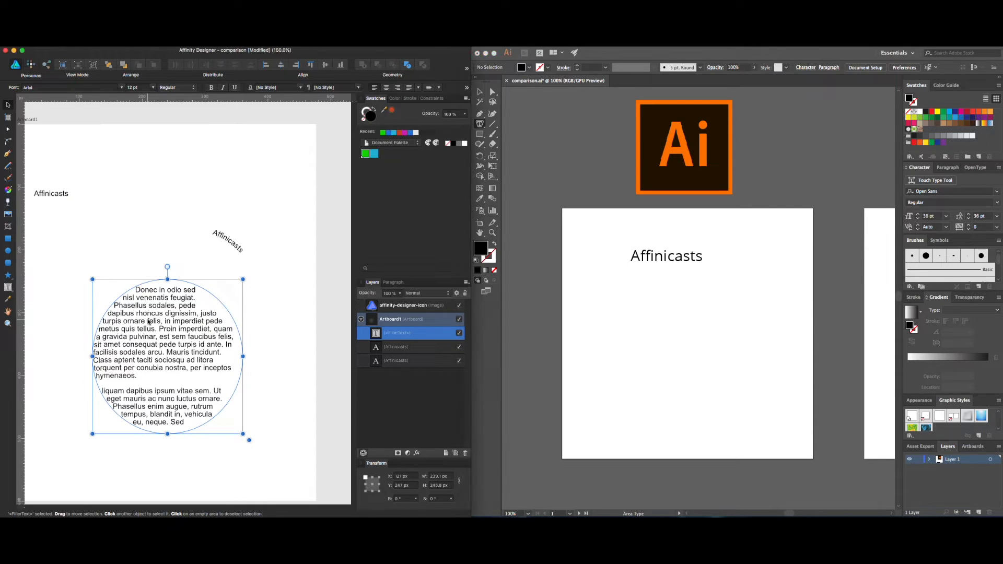
pyautogui.press('Delete')
pyautogui.click(238, 252)
pyautogui.press('Delete')
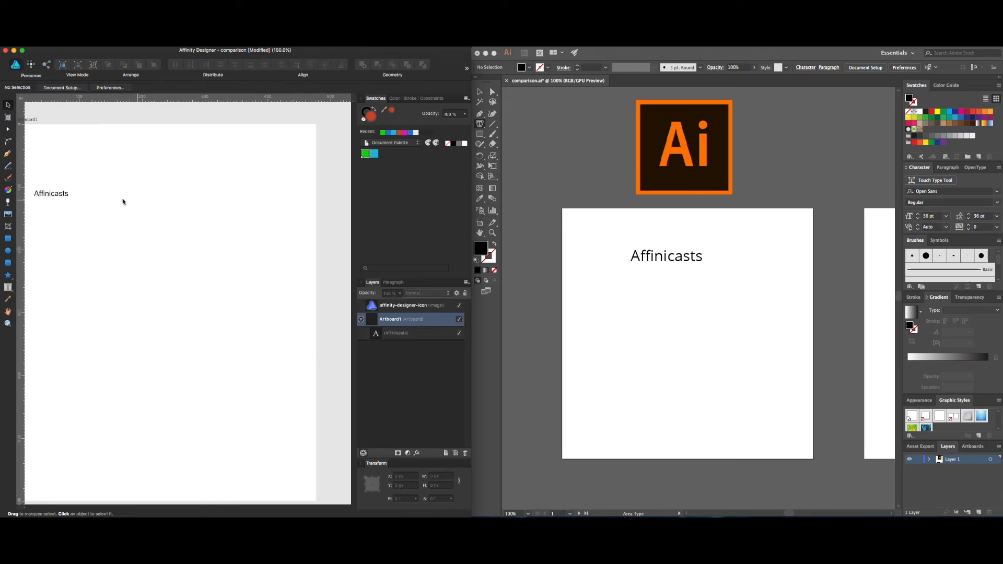
# Step: Add a line of artistic text reading "asgadgargagadfhadfhafdhgadfg" below the "Affinicasts" text
pyautogui.click(7, 287)
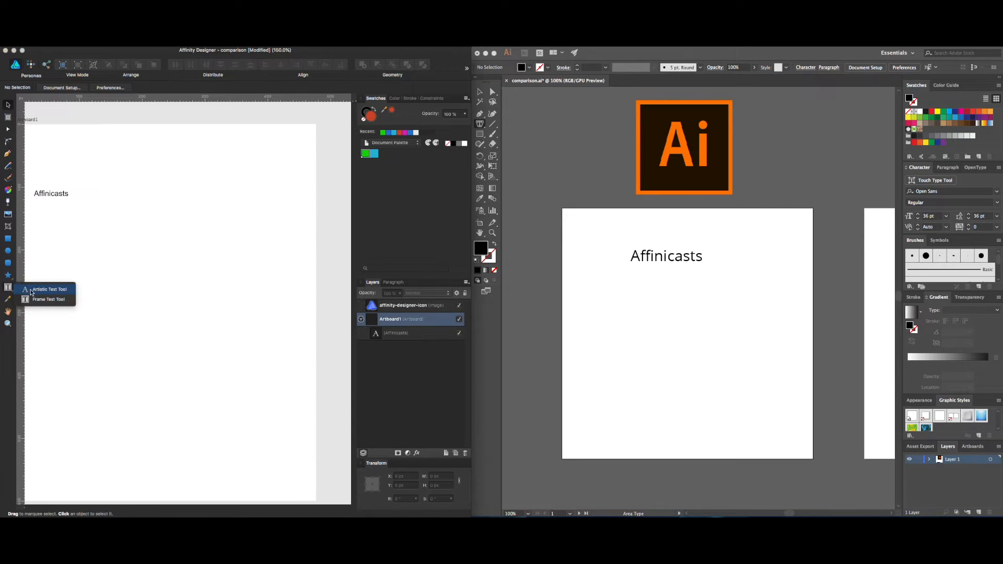
pyautogui.click(31, 289)
pyautogui.click(75, 233)
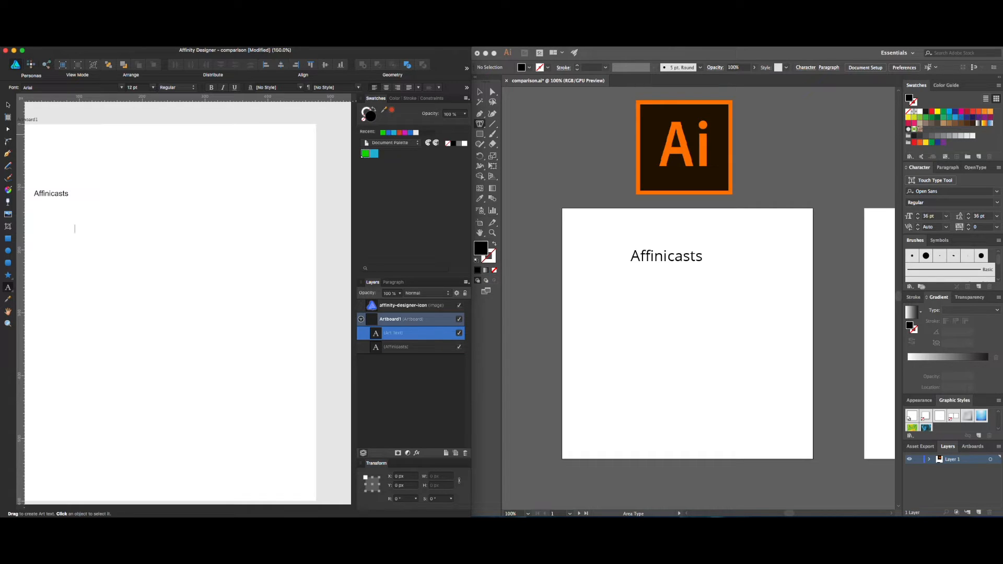
pyautogui.write('asgadgargagadfhadfhafdhgadfg')
pyautogui.press('Escape')
pyautogui.press('Escape')
# Step: Scale the new line of artistic text up to about 16.8 pt
pyautogui.click(162, 235)
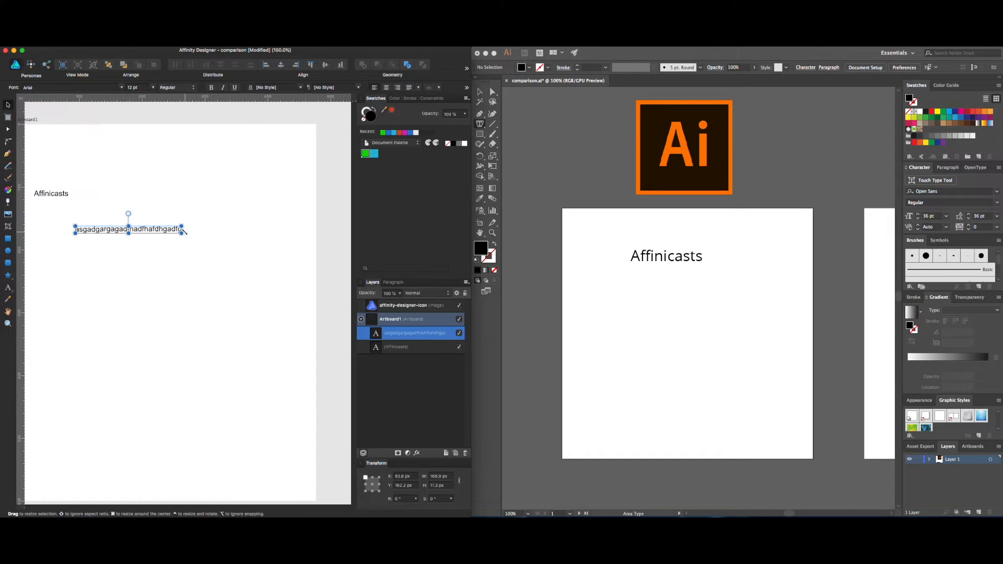
pyautogui.moveTo(182, 232); pyautogui.dragTo(225, 293)
pyautogui.click(171, 327)
pyautogui.click(160, 235)
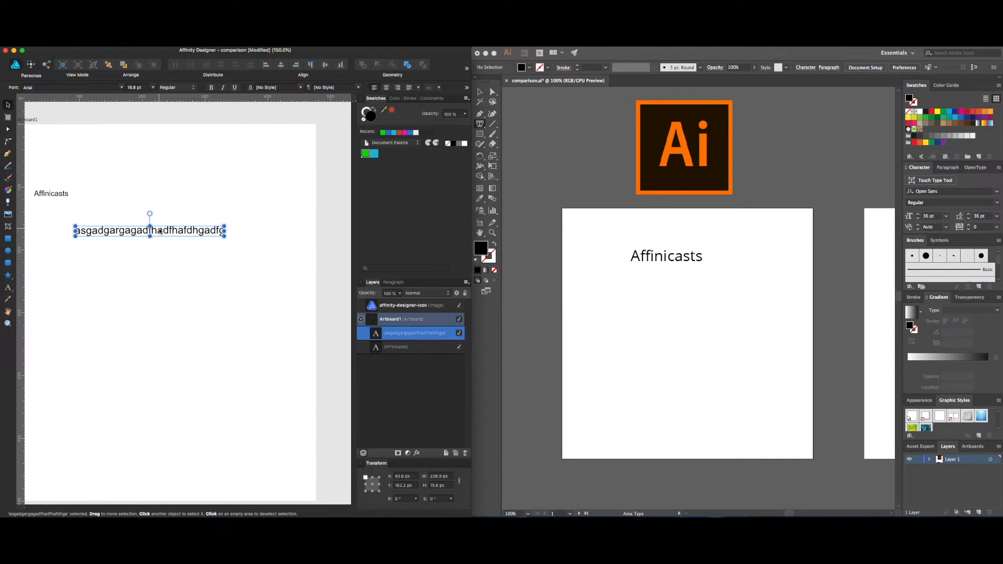
# Step: Replace the scaled artistic text with "sfdgdfgsdfgsdfgsdfgsdfgsdfg" and deselect it
pyautogui.doubleClick(151, 231)
pyautogui.write('sfd')
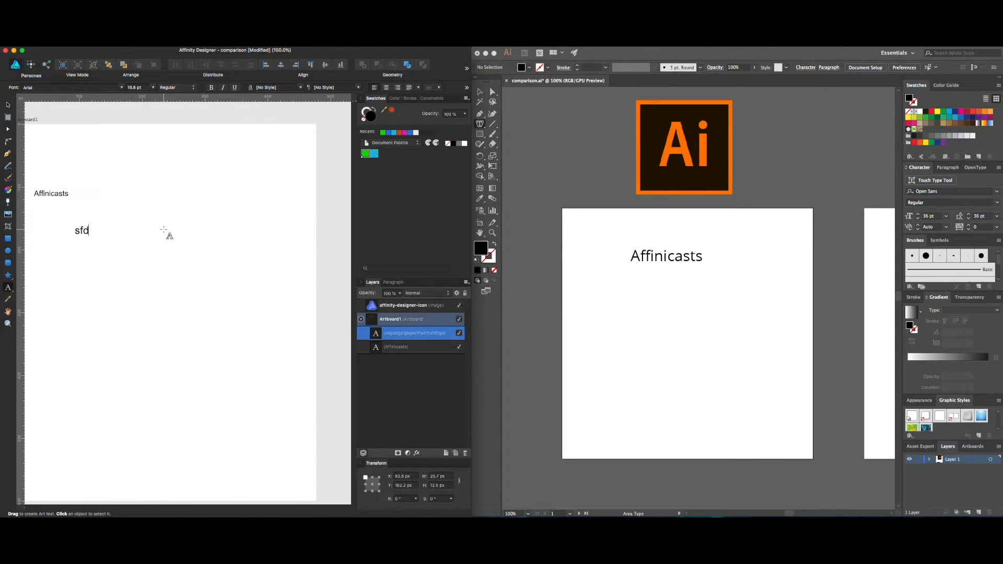
pyautogui.write('gdfgsdfgsdfgsdfgsdfgsdfg')
pyautogui.press('Escape')
pyautogui.press('Escape')
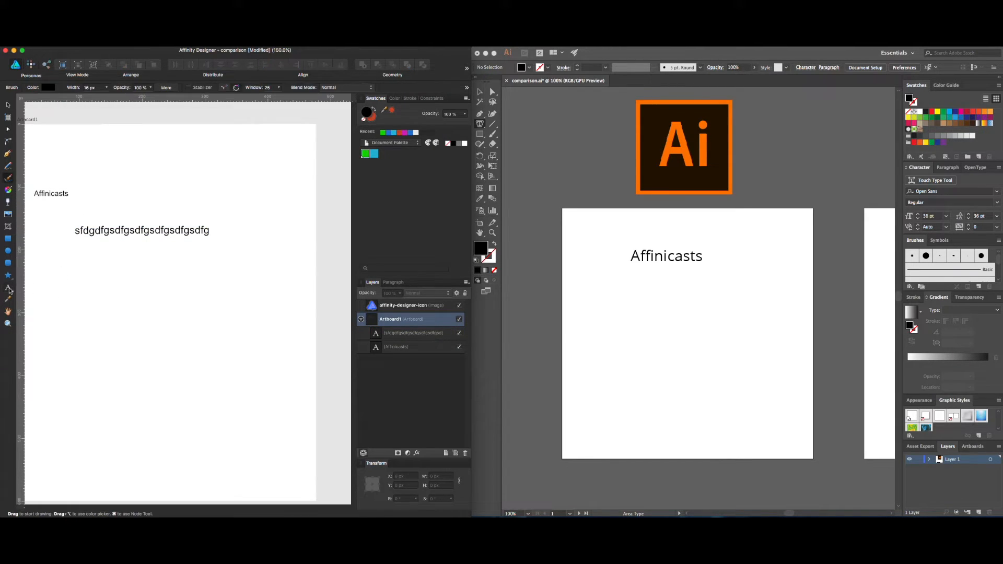
# Step: Draw a text frame about 376 by 147 px below the artistic text with the Frame Text Tool
pyautogui.click(8, 287)
pyautogui.click(31, 306)
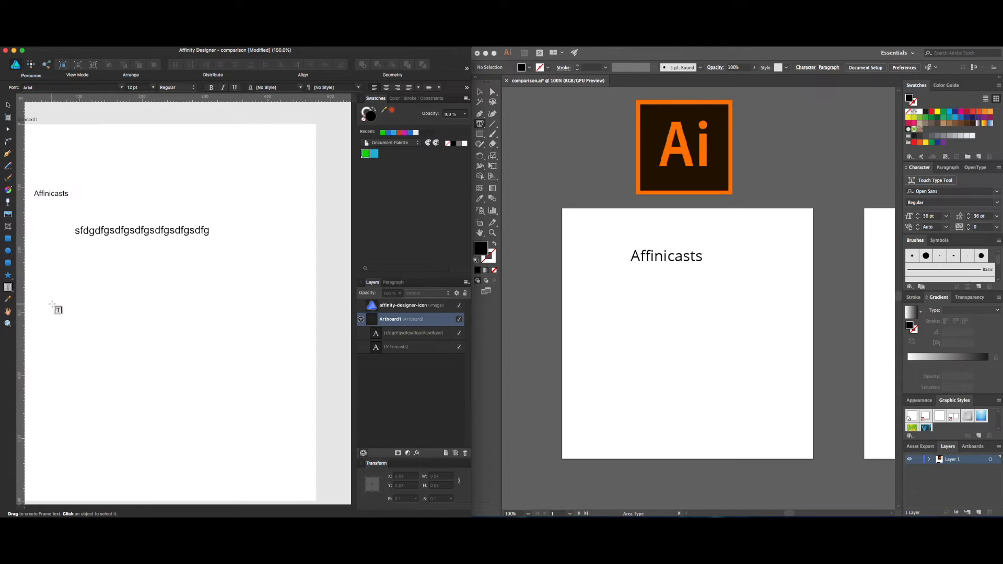
pyautogui.moveTo(47, 252); pyautogui.dragTo(283, 345)
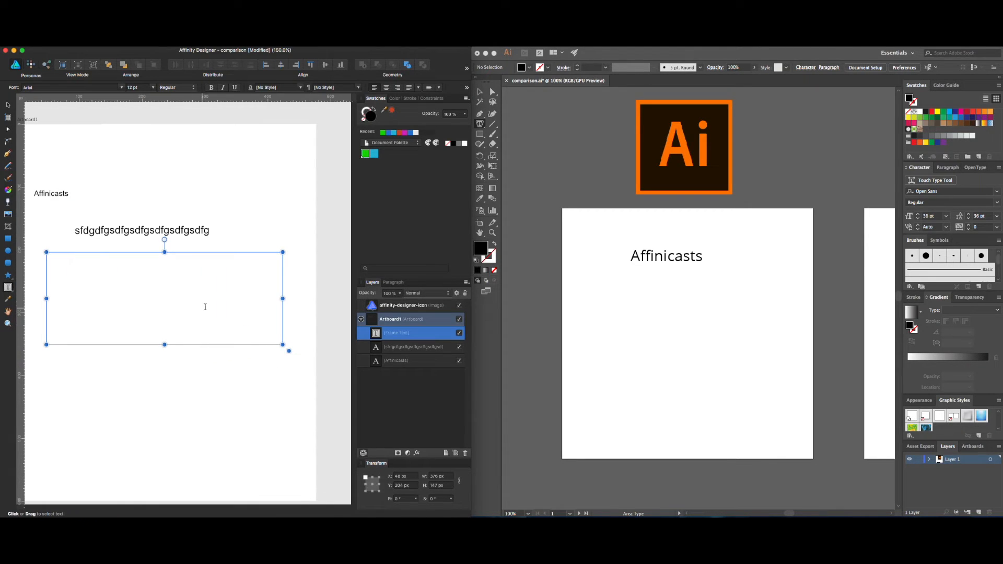
pyautogui.click(186, 285)
# Step: Enter "lorem ipsum" followed by filler text in the frame and narrow it to about 354 px wide
pyautogui.write('lorem i')
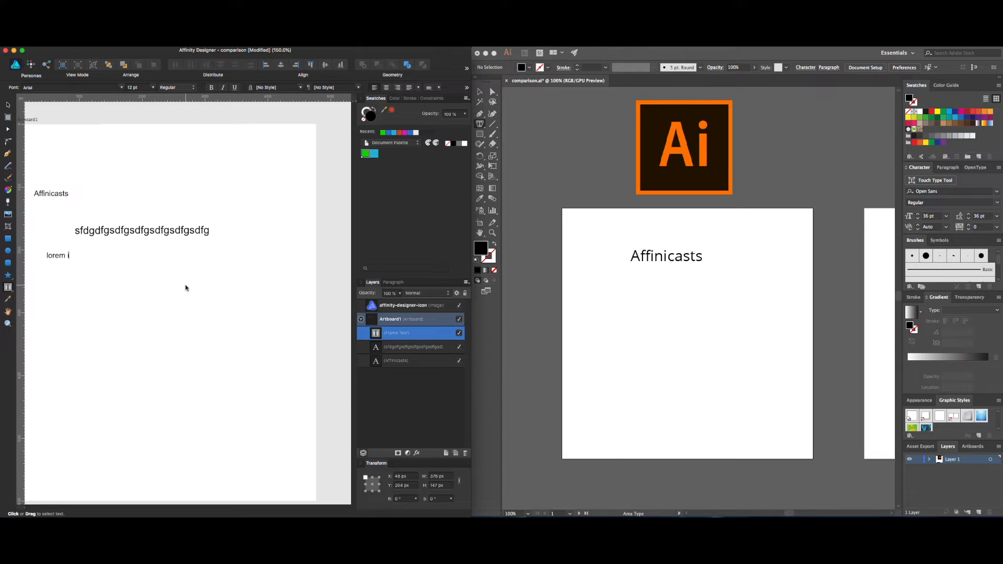
pyautogui.write('psum')
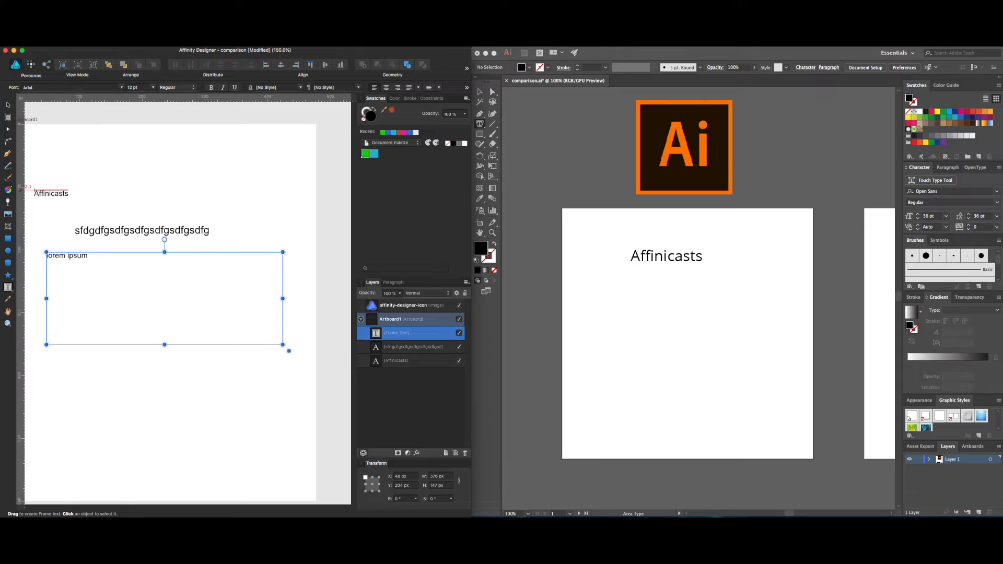
pyautogui.click(96, 270)
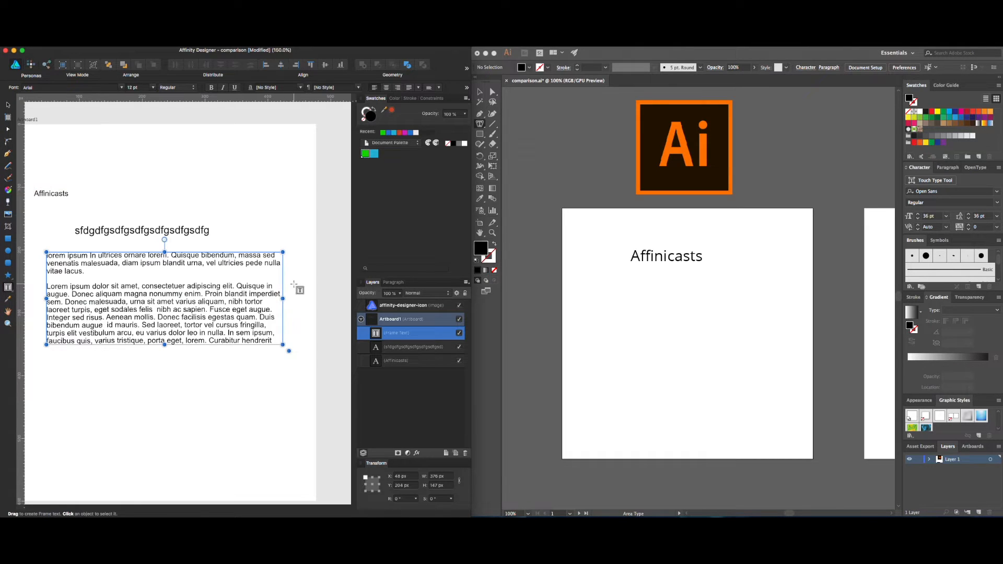
pyautogui.moveTo(285, 298); pyautogui.dragTo(272, 332)
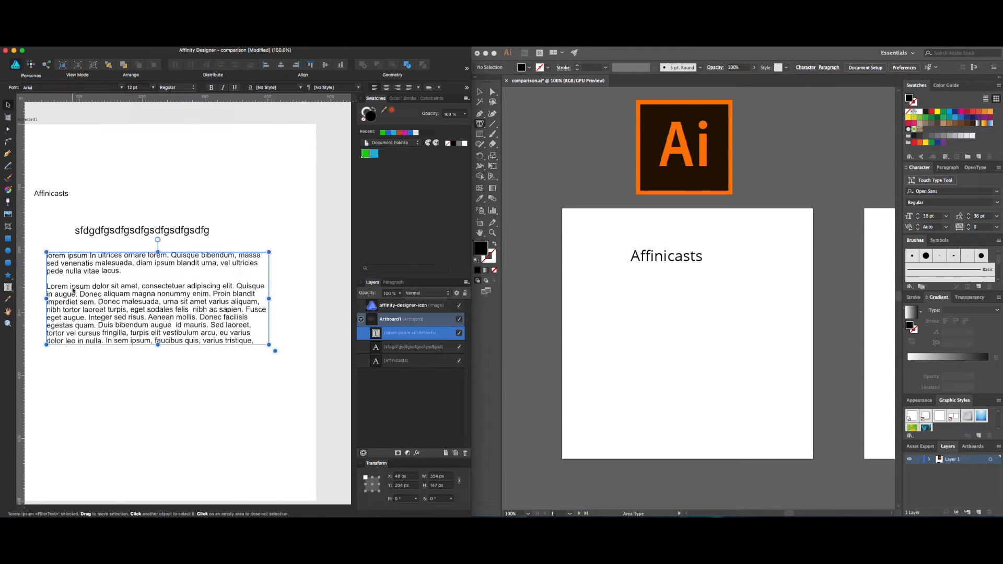
# Step: Delete both the scaled line of artistic text and the lorem ipsum text frame
pyautogui.click(8, 287)
pyautogui.click(10, 104)
pyautogui.click(168, 178)
pyautogui.keyDown('shift'); pyautogui.click(158, 298); pyautogui.keyUp('shift')
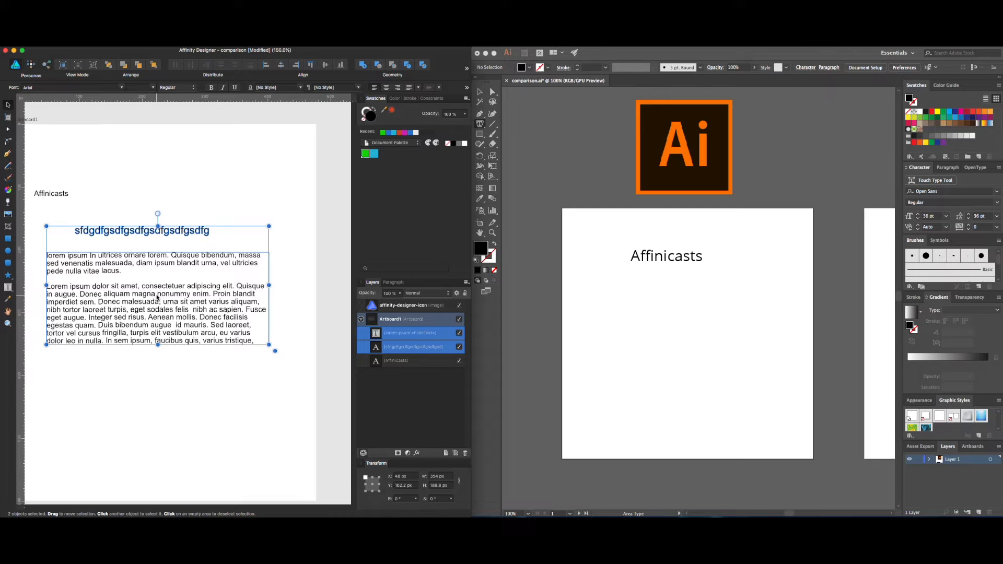
pyautogui.press('Delete')
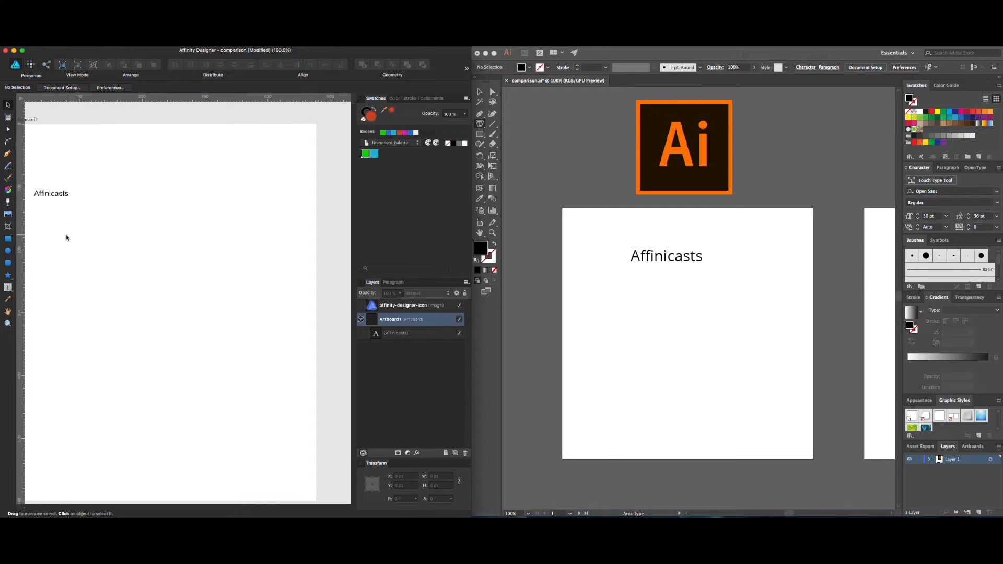
# Step: Draw a text frame about 342 by 192 px below the "Affinicasts" text and insert filler text
pyautogui.click(8, 288)
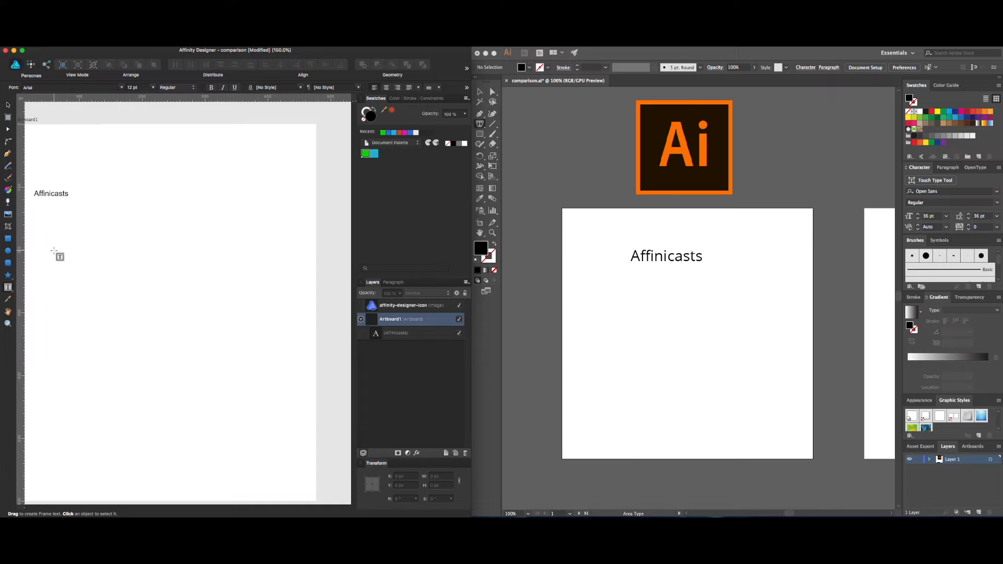
pyautogui.click(8, 106)
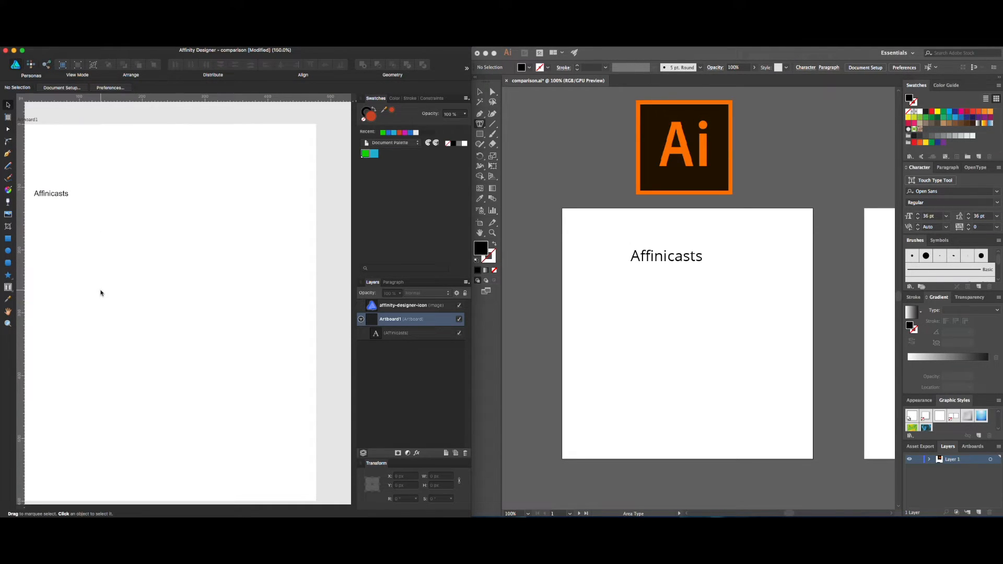
pyautogui.moveTo(8, 288); pyautogui.dragTo(34, 302)
pyautogui.click(35, 302)
pyautogui.moveTo(61, 246); pyautogui.dragTo(275, 368)
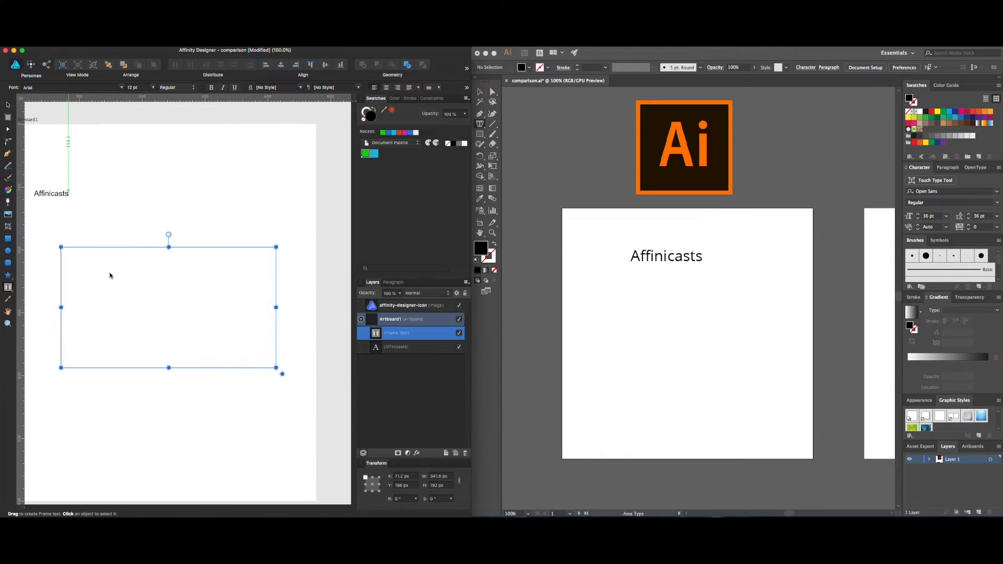
pyautogui.press('super+alt+f')
pyautogui.click(8, 105)
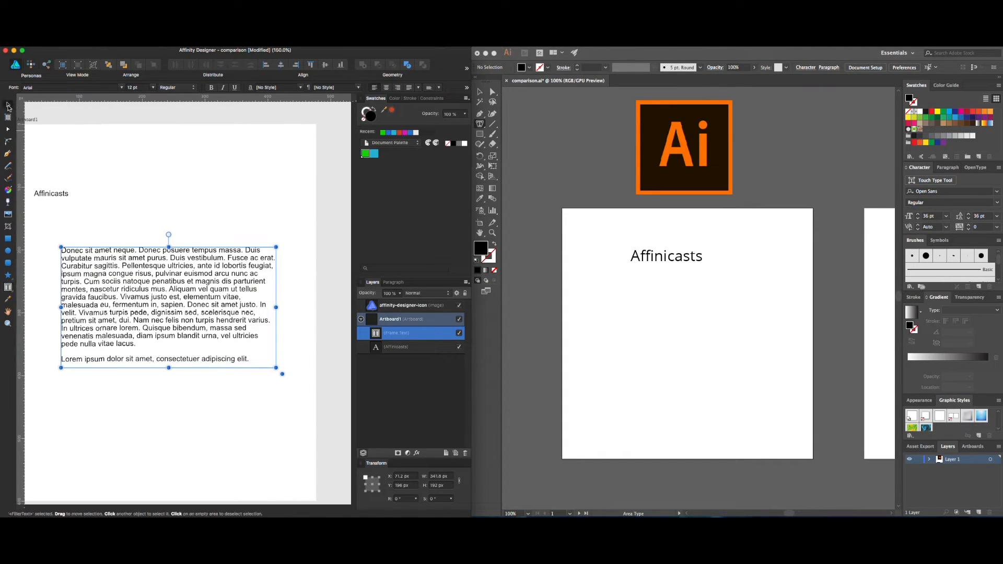
# Step: Set the filler text's font size to 18 pt and its font to Baskerville
pyautogui.click(153, 87)
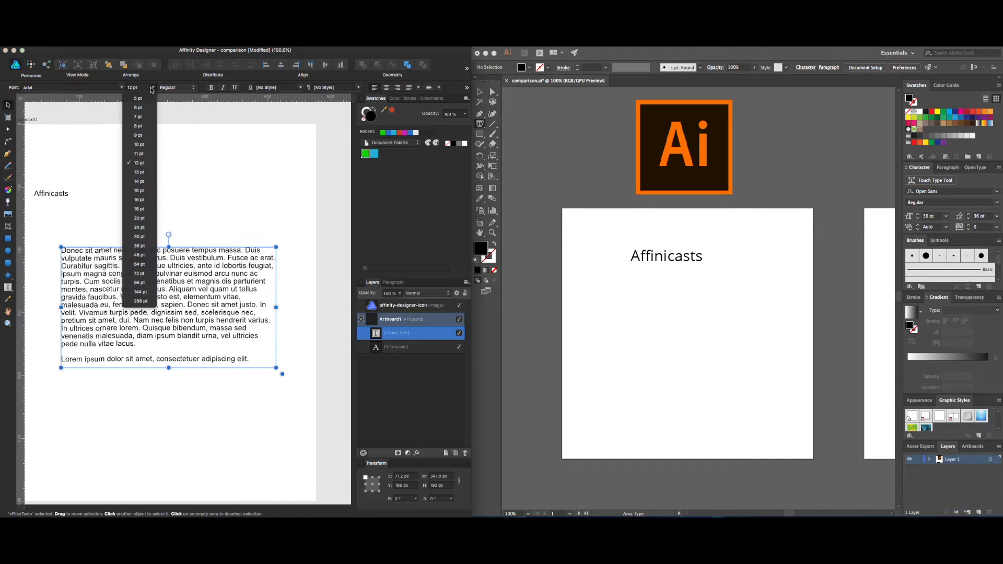
pyautogui.click(141, 206)
pyautogui.click(99, 87)
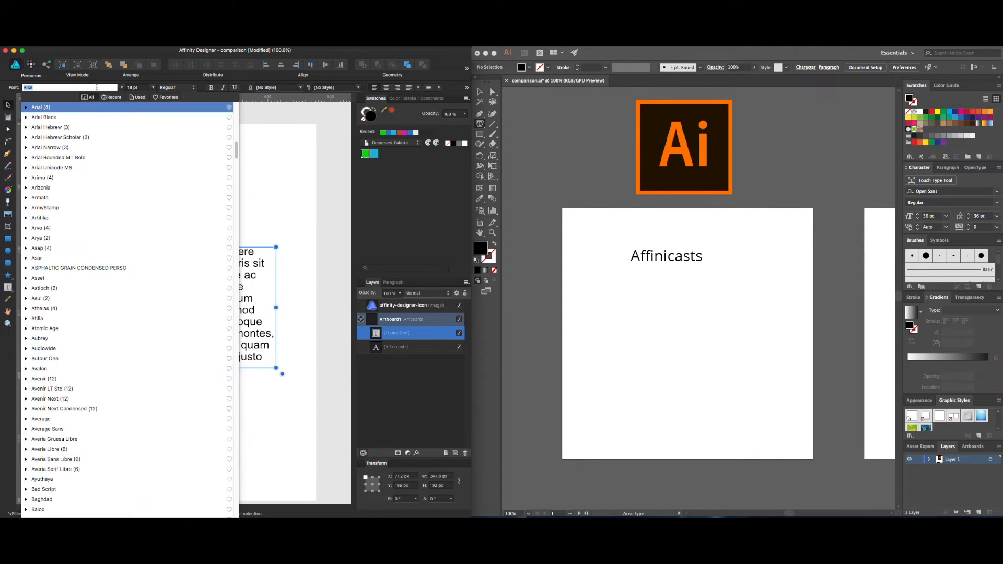
pyautogui.scroll(-1, 65, 200)
pyautogui.scroll(-5, 65, 261)
pyautogui.click(64, 359)
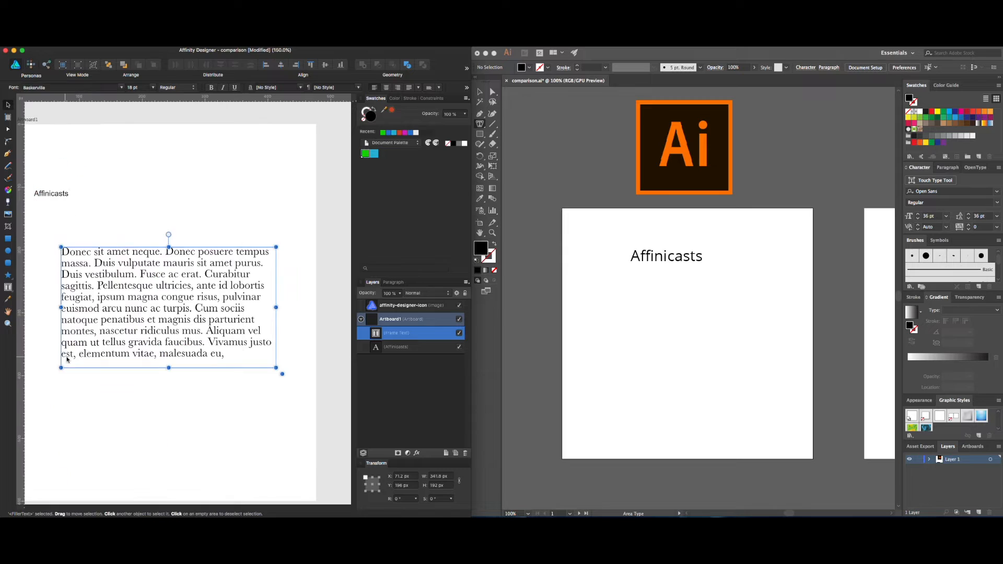
# Step: Move the filler text frame to about X 59 px, Y 165 px and set its font style to Bold
pyautogui.moveTo(200, 303); pyautogui.dragTo(175, 282)
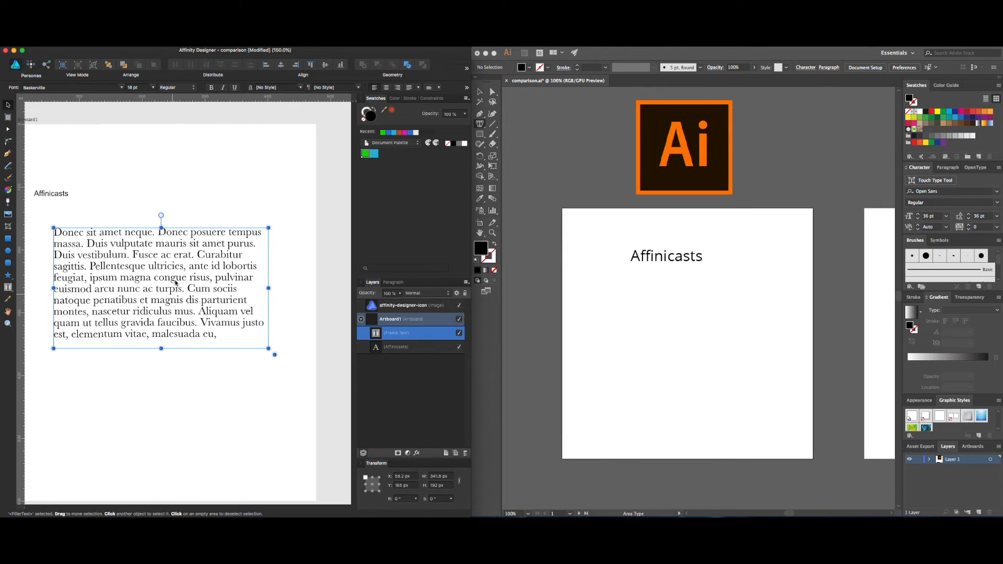
pyautogui.click(185, 89)
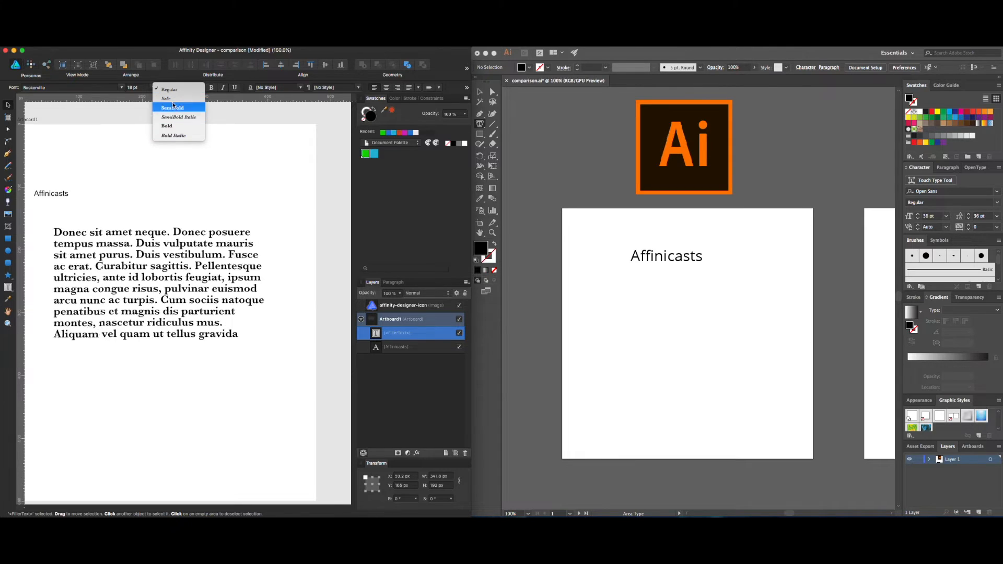
pyautogui.click(170, 88)
pyautogui.click(212, 88)
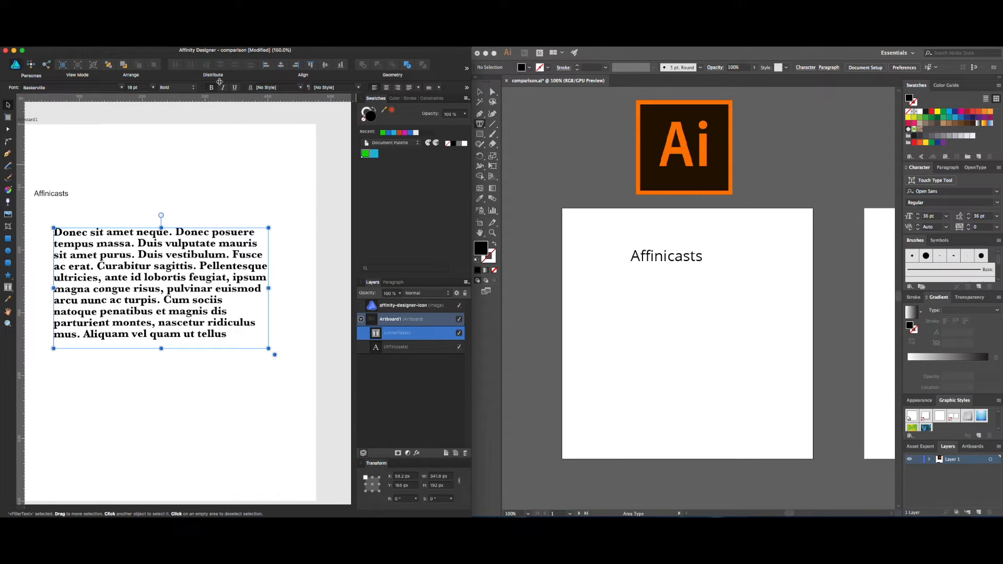
# Step: Show the Character panel and place it beside the filler text, clear of the text frame
pyautogui.click(0, 46)
pyautogui.click(0, 46)
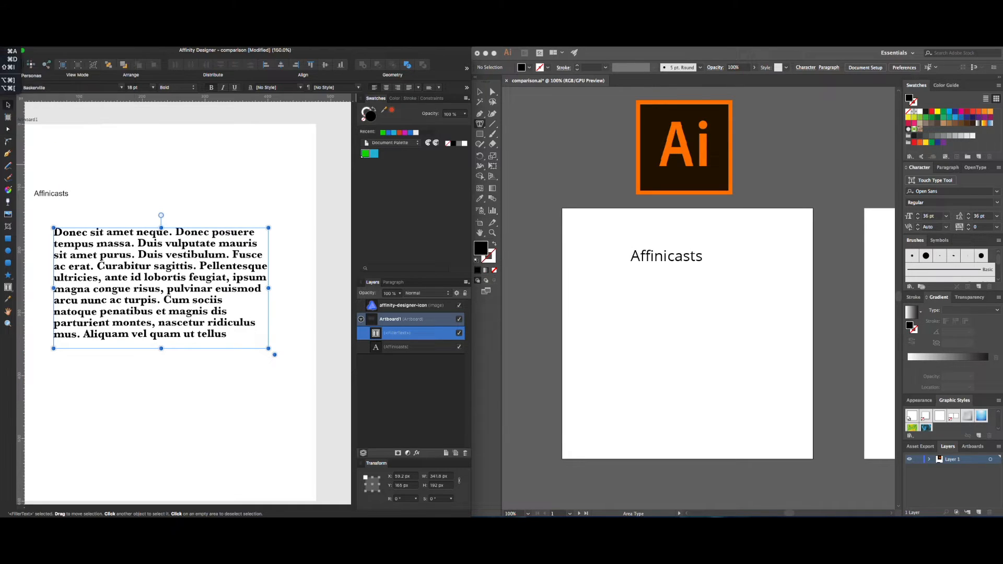
pyautogui.click(0, 46)
pyautogui.moveTo(21, 236)
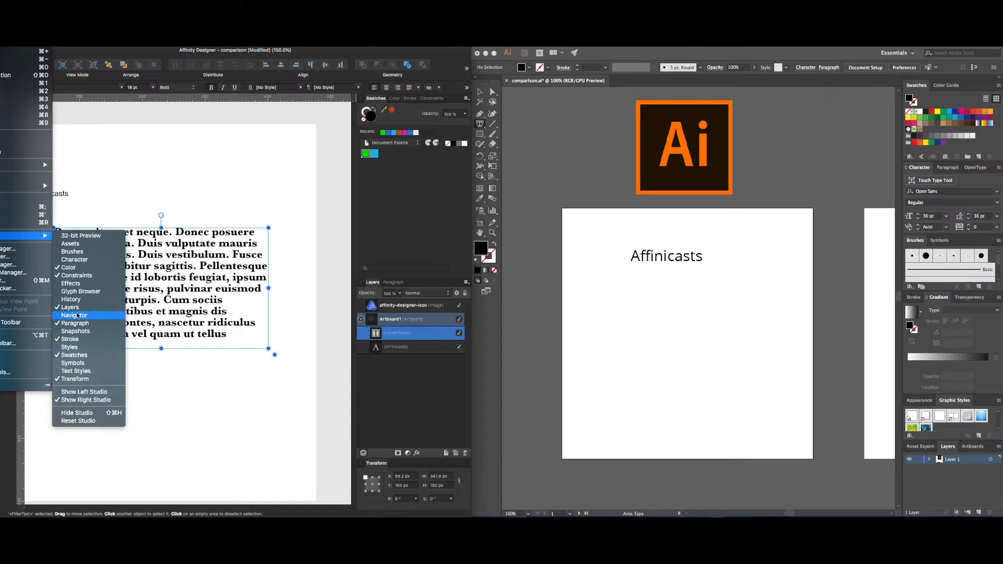
pyautogui.click(82, 260)
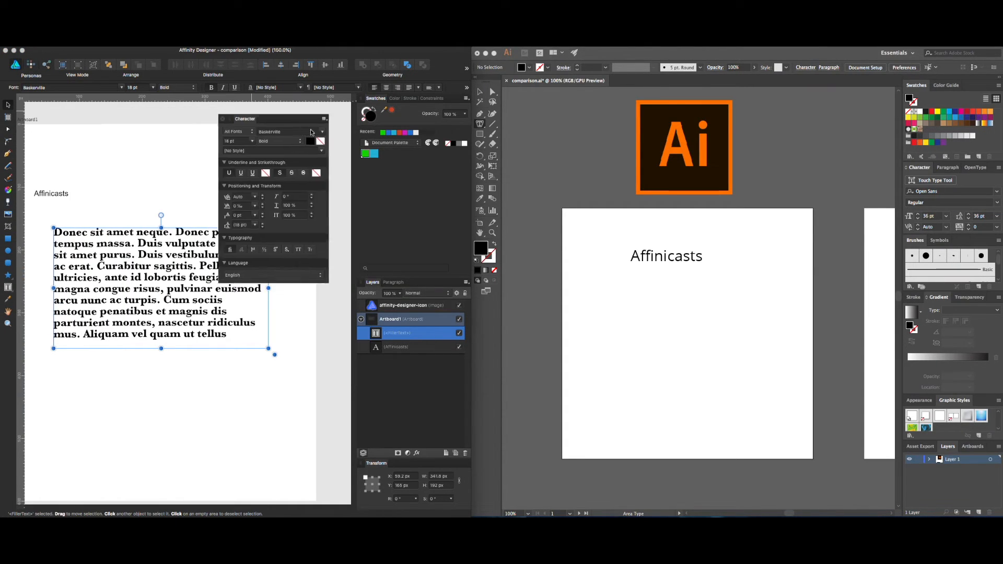
pyautogui.moveTo(261, 116); pyautogui.dragTo(384, 151)
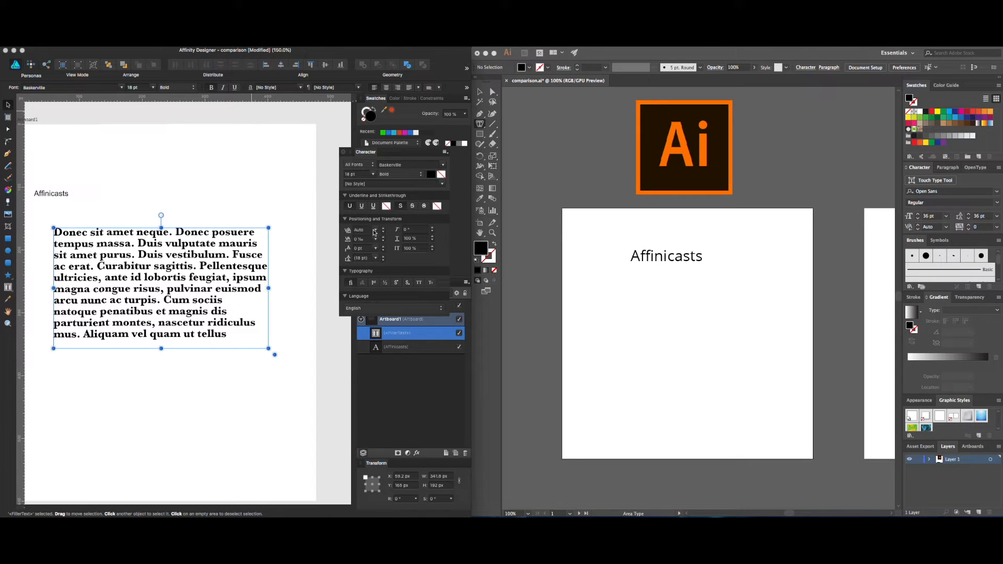
# Step: Try the ordinals, superscript and all-caps typography options on the filler text, switching each one back off
pyautogui.click(374, 286)
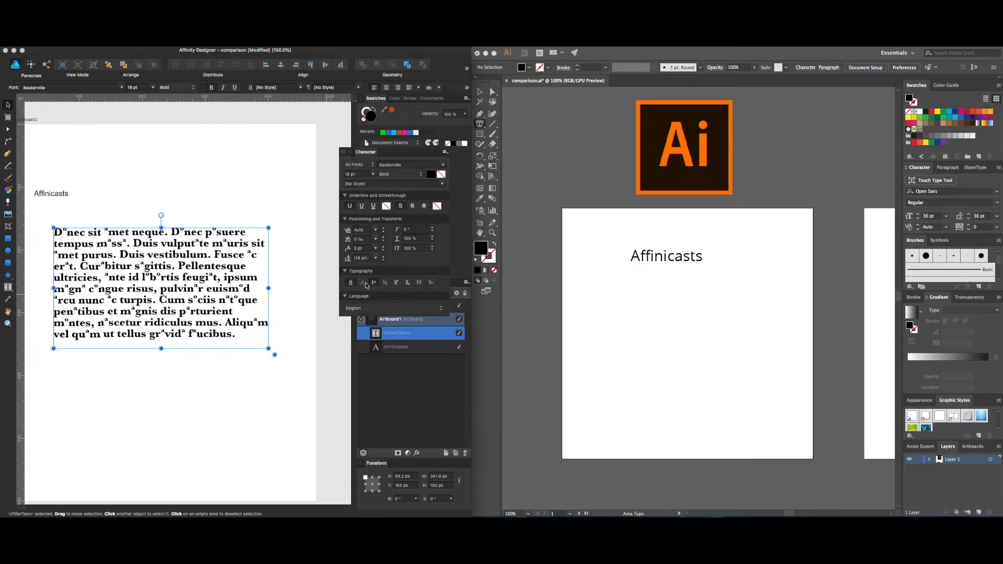
pyautogui.click(374, 285)
pyautogui.click(396, 284)
pyautogui.click(398, 287)
pyautogui.click(421, 287)
pyautogui.click(420, 285)
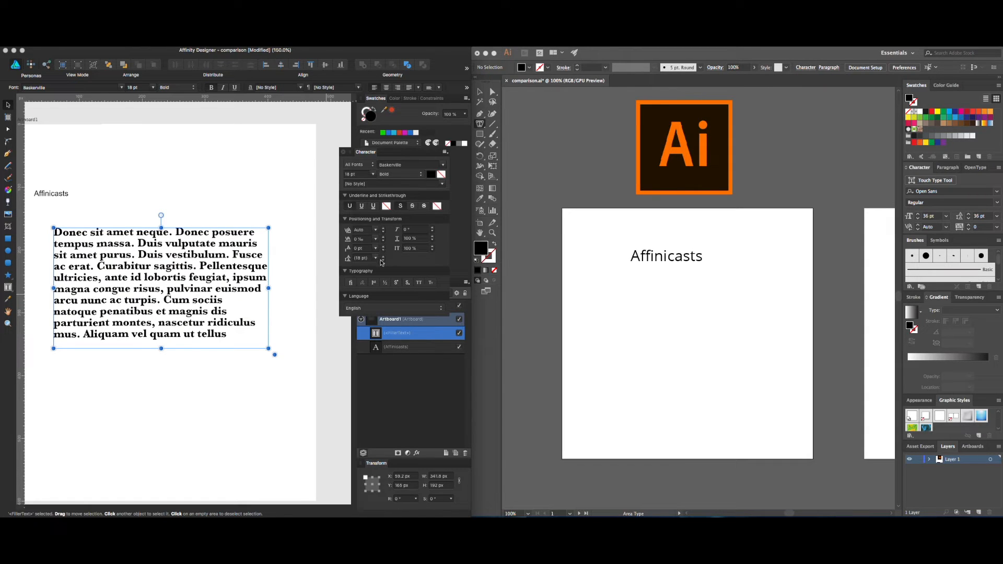
# Step: Delete all text from the Affinity Designer artboard, delete the "Affinicasts" text in Illustrator, and clear the selection
pyautogui.click(213, 212)
pyautogui.press('super+a')
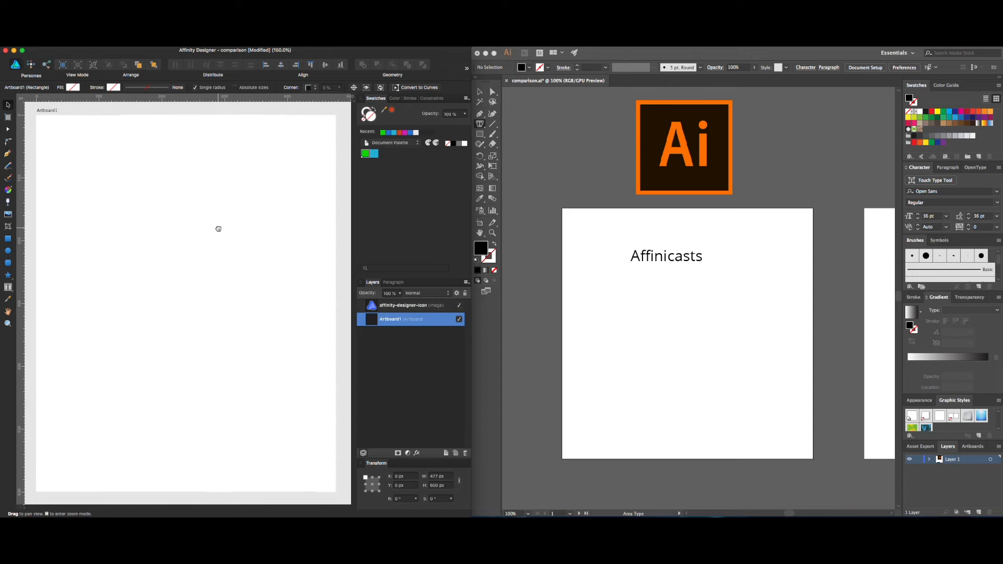
pyautogui.press('v')
pyautogui.press('super+1')
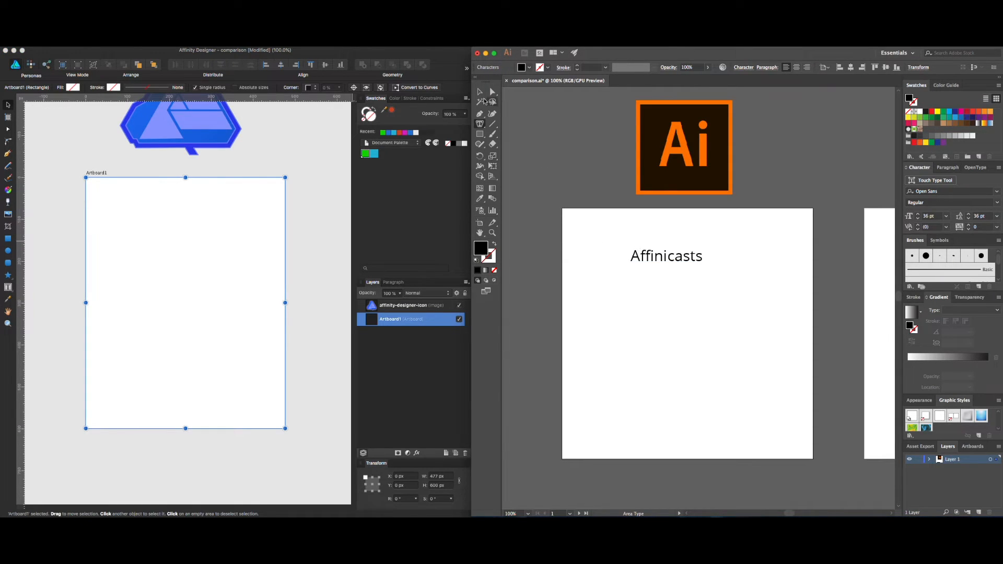
pyautogui.press('Escape')
pyautogui.press('Delete')
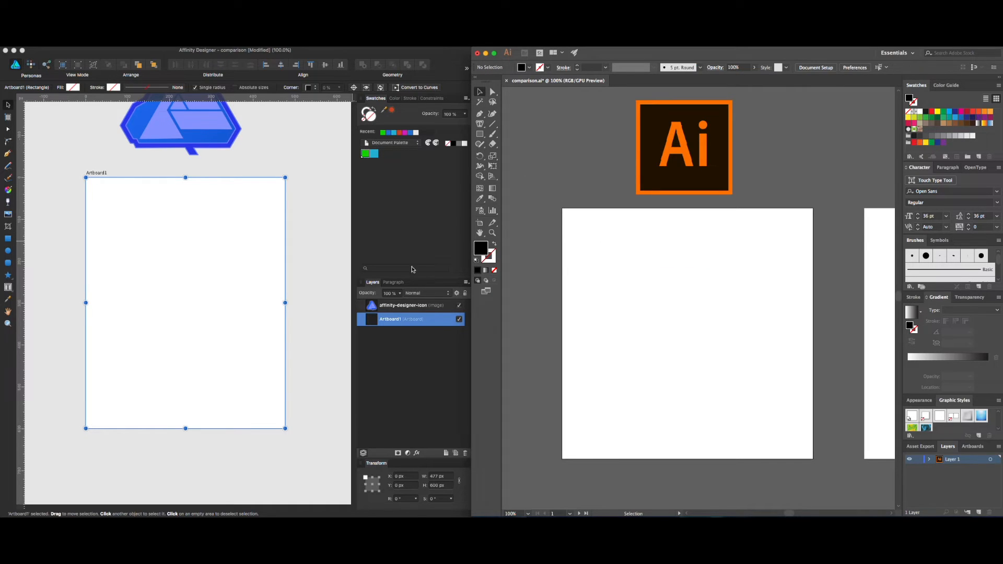
pyautogui.click(297, 250)
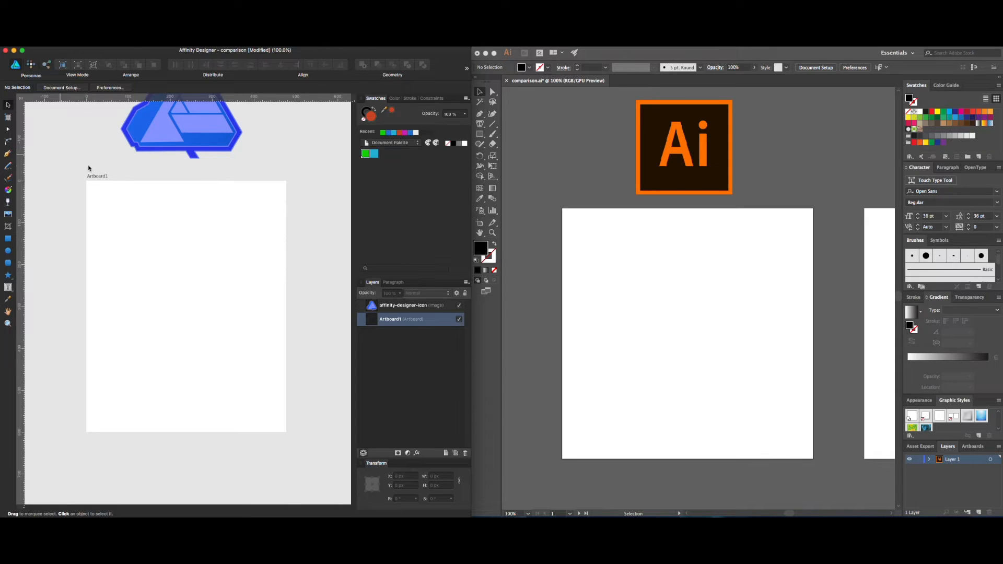
# Step: Switch to Illustrator and draw a closed, irregular curved shape with black fill on the artboard using the Pen tool
pyautogui.click(602, 248)
pyautogui.click(479, 113)
pyautogui.moveTo(614, 272); pyautogui.dragTo(672, 290)
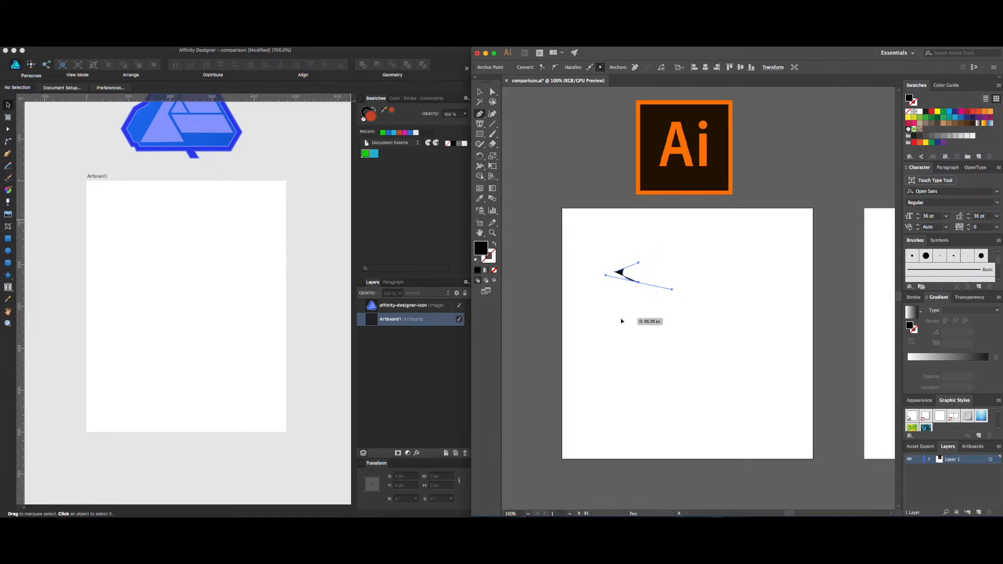
pyautogui.moveTo(620, 317); pyautogui.dragTo(610, 327)
pyautogui.moveTo(662, 374); pyautogui.dragTo(607, 274)
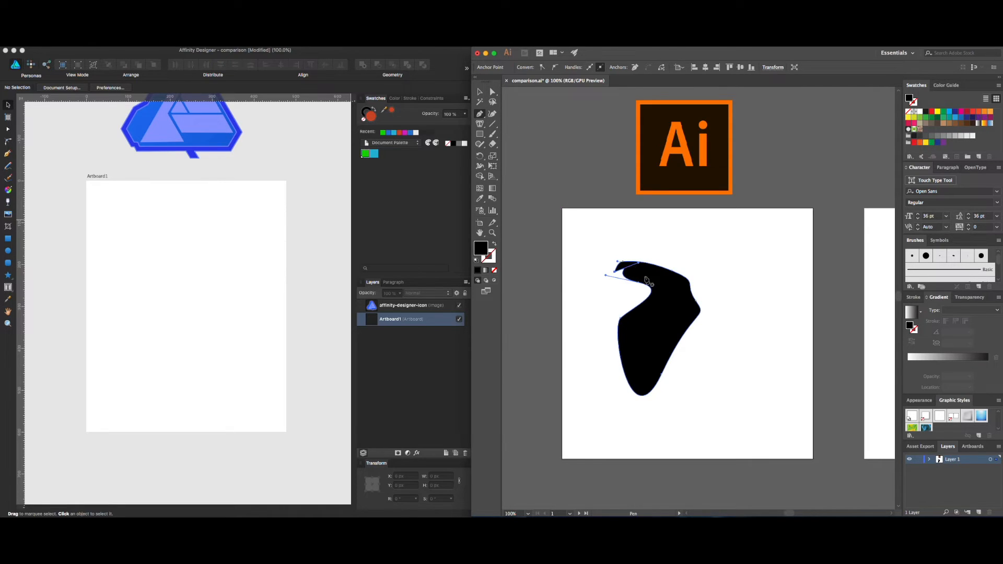
# Step: Reshape the black shape's upper-left tip and raise its top edge with the Direct Selection tool
pyautogui.press('a')
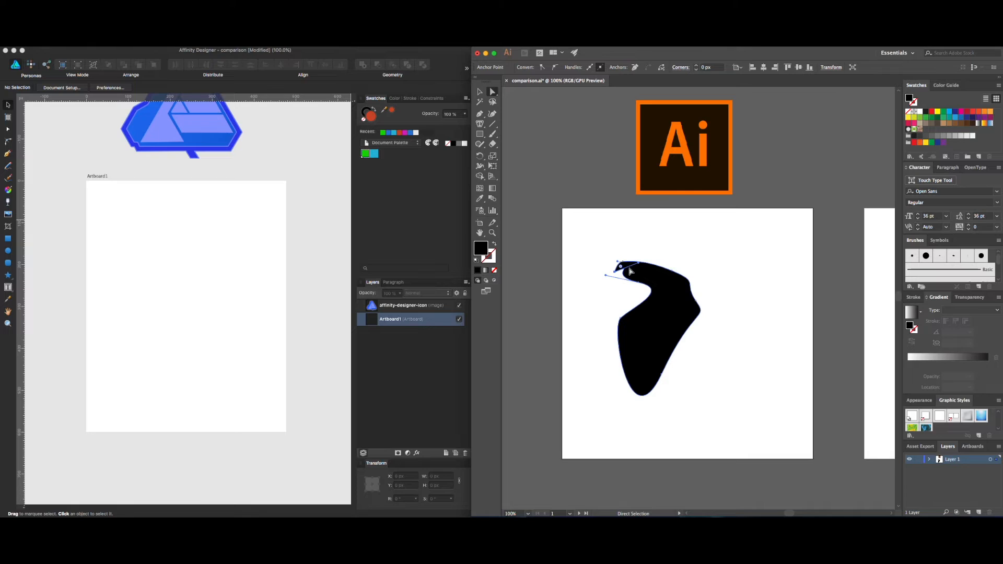
pyautogui.moveTo(638, 262); pyautogui.dragTo(605, 291)
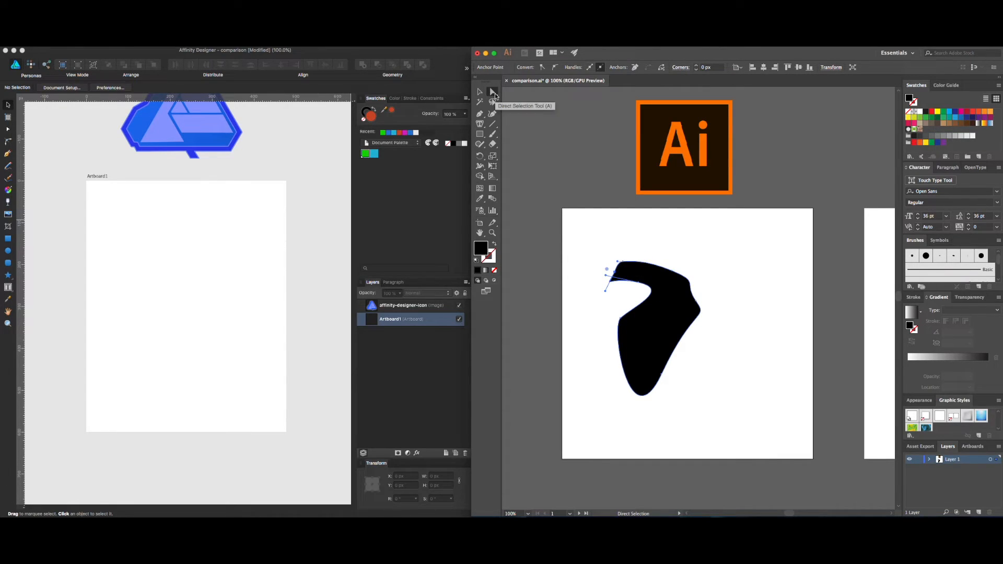
pyautogui.moveTo(622, 277); pyautogui.dragTo(621, 254)
pyautogui.moveTo(672, 274); pyautogui.dragTo(674, 253)
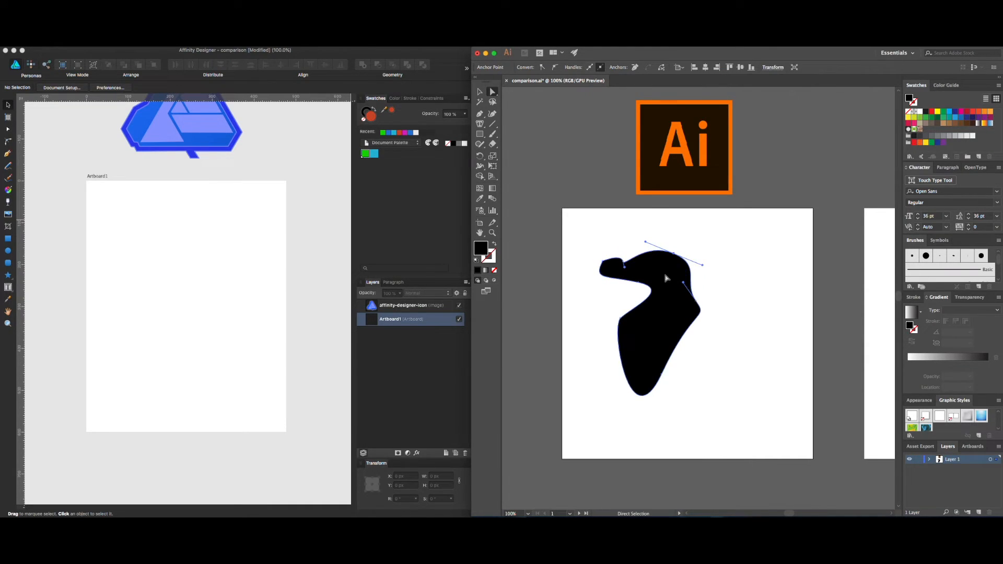
# Step: Add an anchor point on the black shape's left edge below the notch, move it outward, and adjust the notch's curve handle
pyautogui.moveTo(480, 114); pyautogui.dragTo(521, 130)
pyautogui.click(641, 305)
pyautogui.click(491, 93)
pyautogui.moveTo(635, 308)
pyautogui.mouseDown()
pyautogui.moveTo(634, 291)
pyautogui.moveTo(627, 299)
pyautogui.mouseUp()
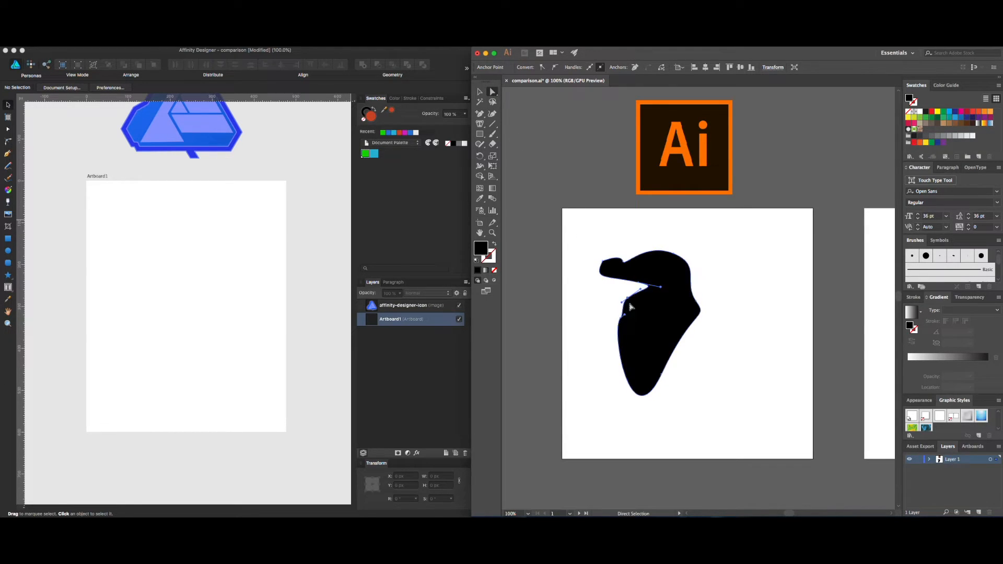
pyautogui.click(480, 114)
pyautogui.moveTo(482, 115); pyautogui.dragTo(523, 113)
pyautogui.click(494, 92)
pyautogui.moveTo(660, 286)
pyautogui.mouseDown()
pyautogui.moveTo(634, 277)
pyautogui.moveTo(649, 293)
pyautogui.mouseUp()
# Step: Switch to Affinity Designer and draw a closed, irregular curve on the upper part of the artboard with the Pen tool
pyautogui.click(275, 299)
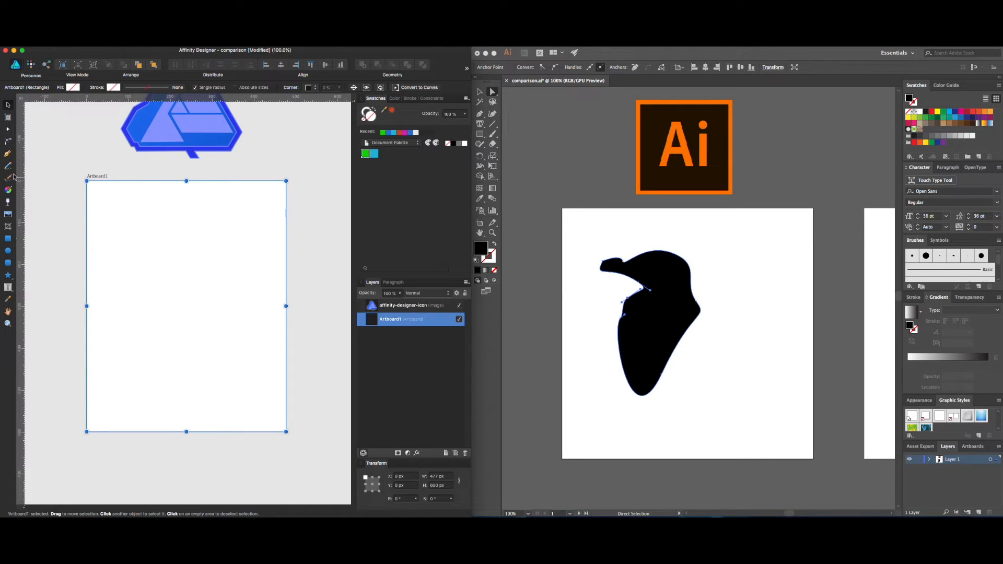
pyautogui.click(7, 156)
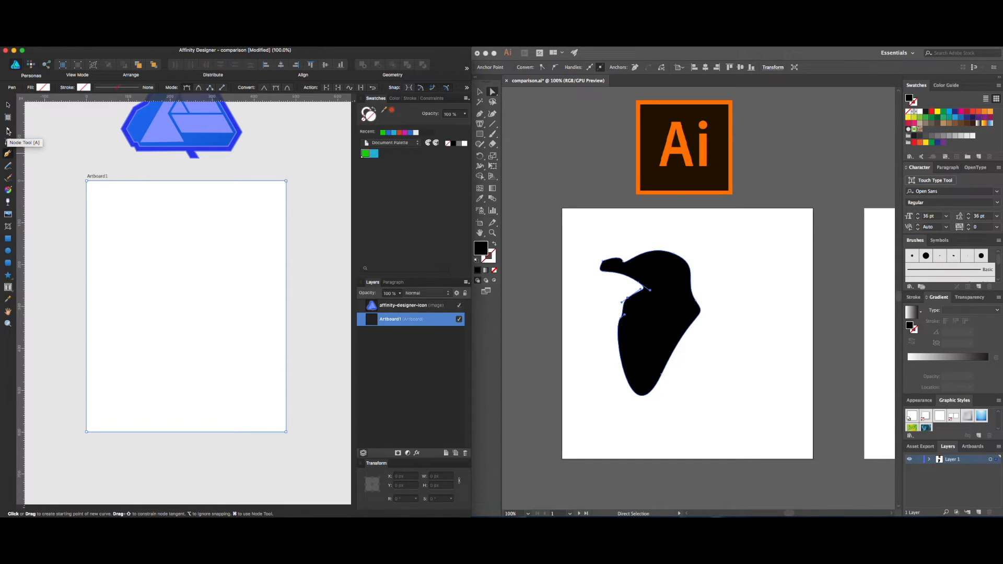
pyautogui.click(123, 246)
pyautogui.moveTo(165, 228); pyautogui.dragTo(102, 321)
pyautogui.moveTo(108, 273); pyautogui.dragTo(137, 225)
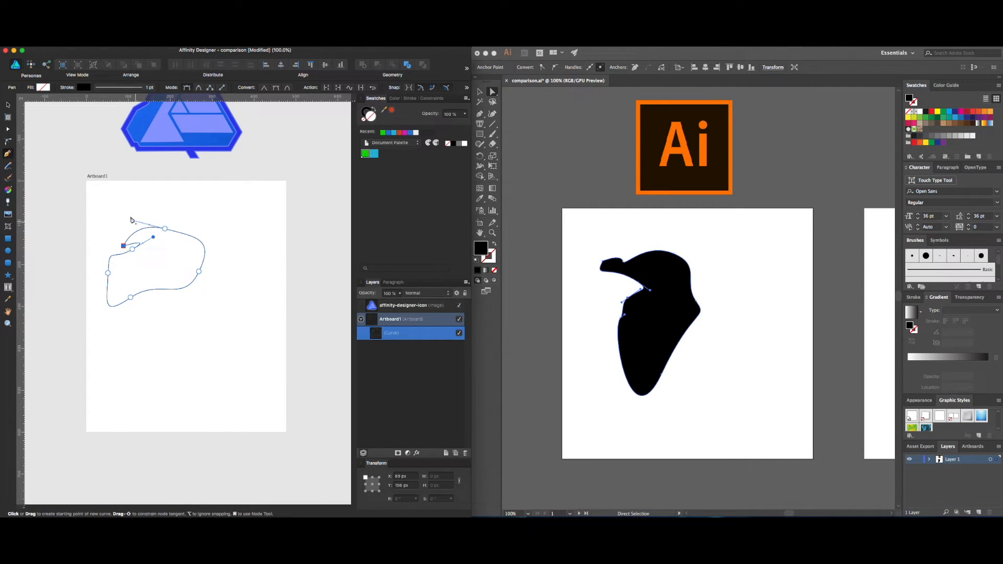
# Step: Reshape the curve by moving its upper-left nodes and pulling a new smart node down from its lower edge
pyautogui.click(7, 130)
pyautogui.moveTo(132, 250); pyautogui.dragTo(214, 239)
pyautogui.click(188, 286)
pyautogui.moveTo(185, 285); pyautogui.dragTo(151, 370)
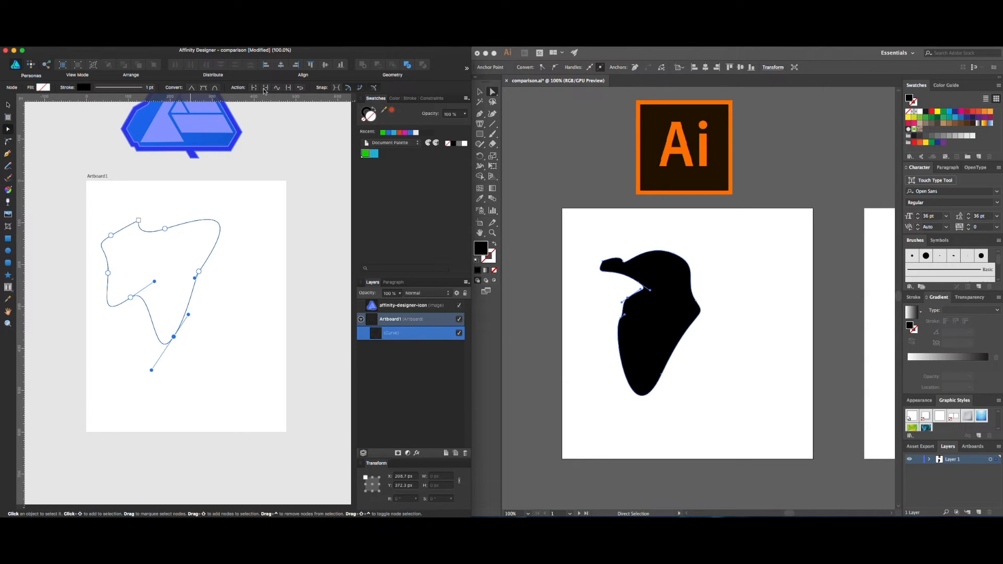
pyautogui.click(214, 88)
pyautogui.moveTo(173, 337); pyautogui.dragTo(234, 317)
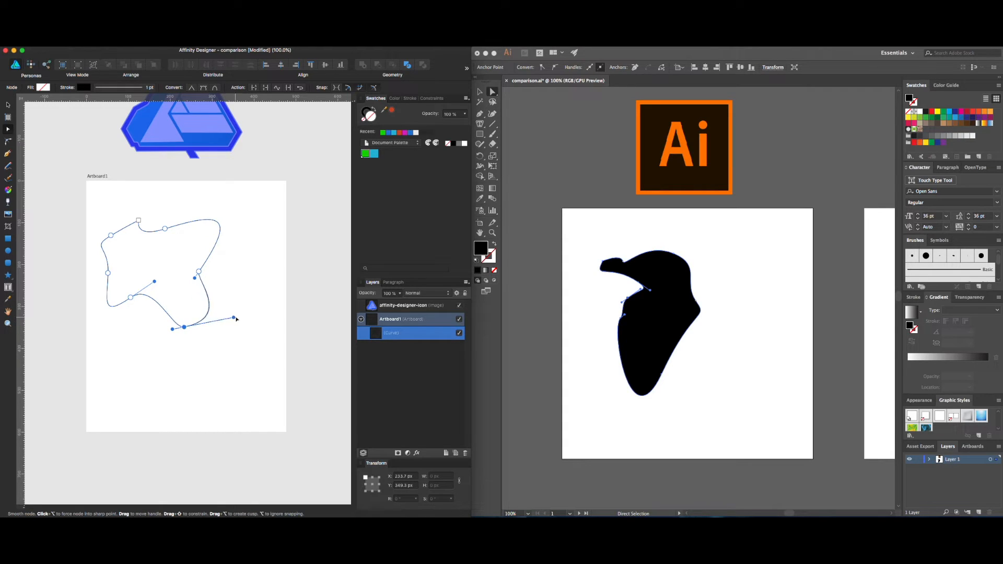
pyautogui.moveTo(172, 330); pyautogui.dragTo(138, 356)
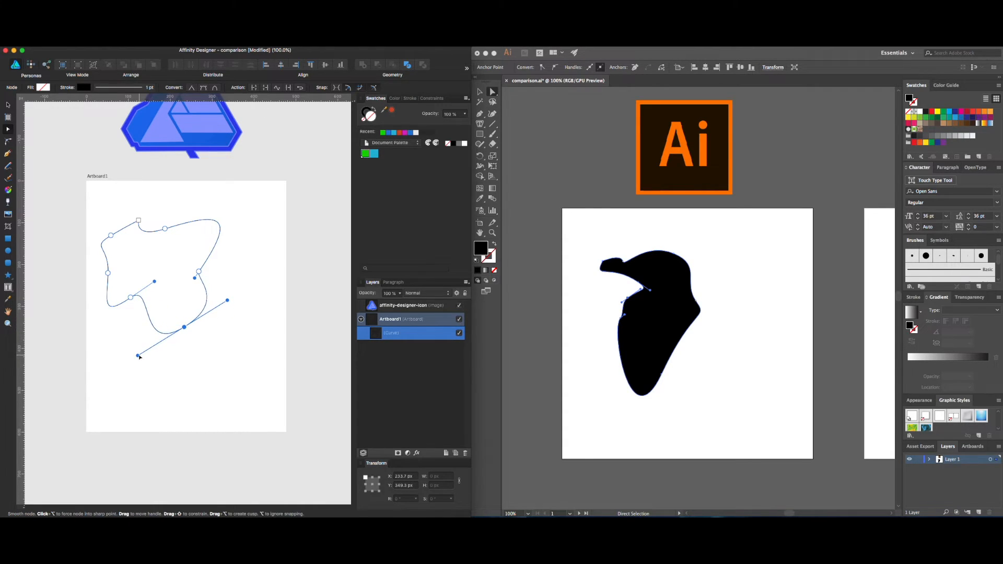
# Step: Round the curve's upper-right corner by adjusting the top node's handles and move its right node to about X 298 px, Y 202 px
pyautogui.click(139, 221)
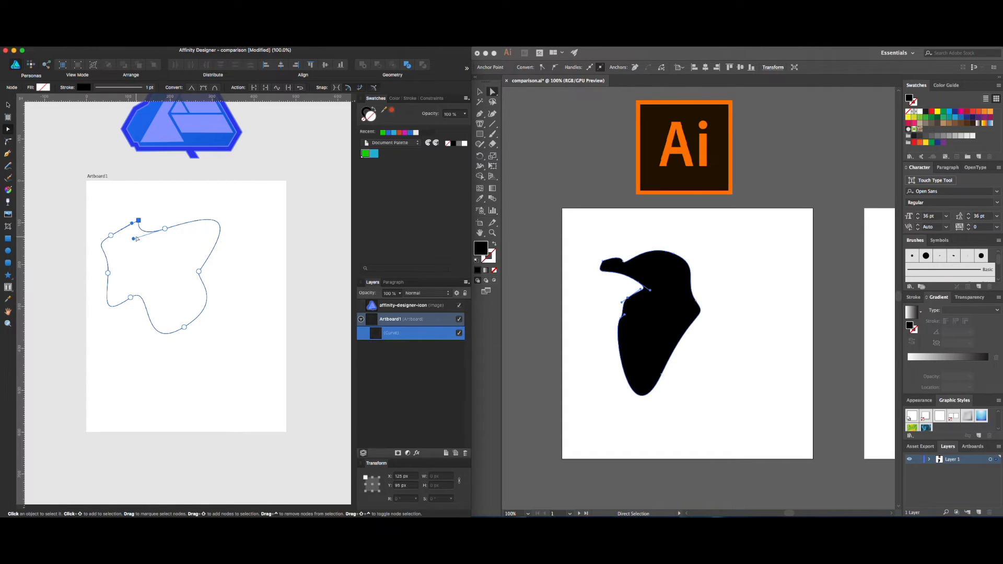
pyautogui.moveTo(134, 238); pyautogui.dragTo(171, 216)
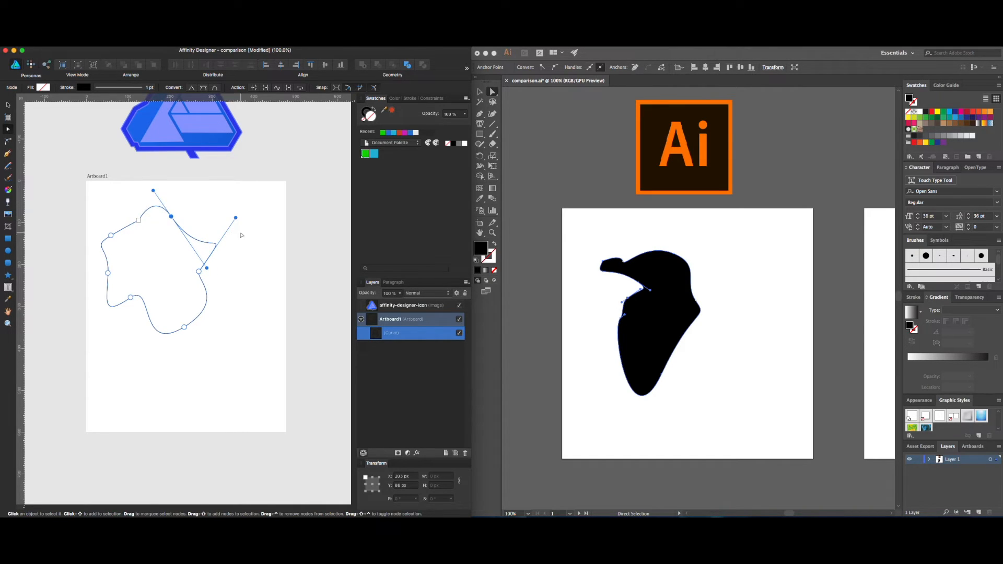
pyautogui.moveTo(235, 217); pyautogui.dragTo(203, 211)
pyautogui.moveTo(209, 268); pyautogui.dragTo(184, 225)
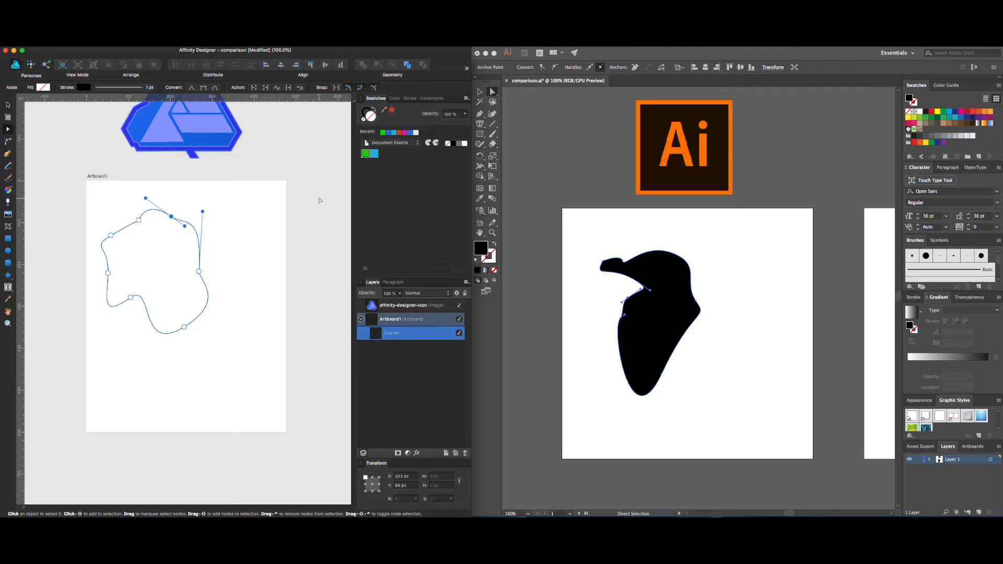
pyautogui.moveTo(199, 271)
pyautogui.mouseDown()
pyautogui.moveTo(208, 261)
pyautogui.moveTo(214, 297)
pyautogui.moveTo(196, 278)
pyautogui.mouseUp()
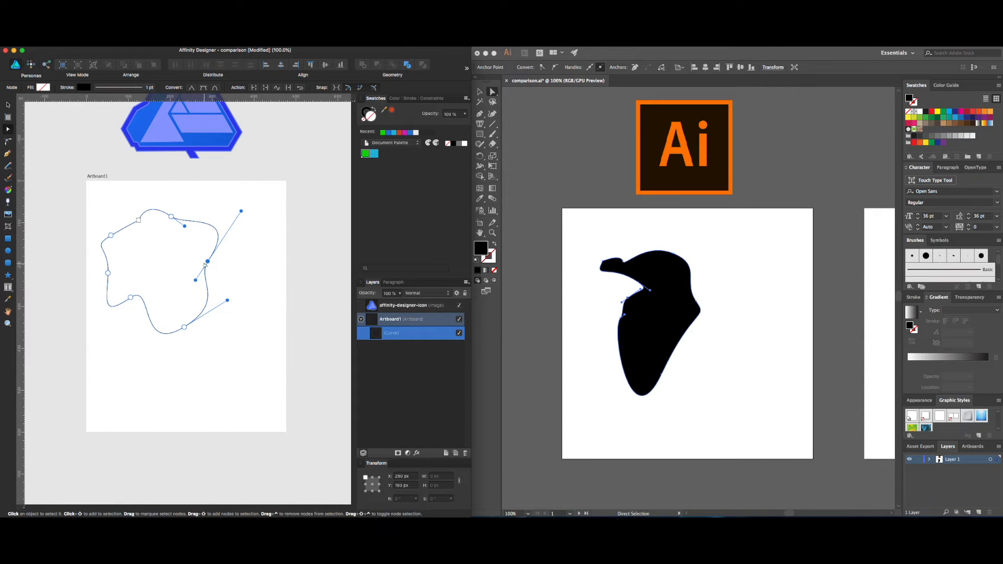
pyautogui.moveTo(211, 262); pyautogui.dragTo(214, 266)
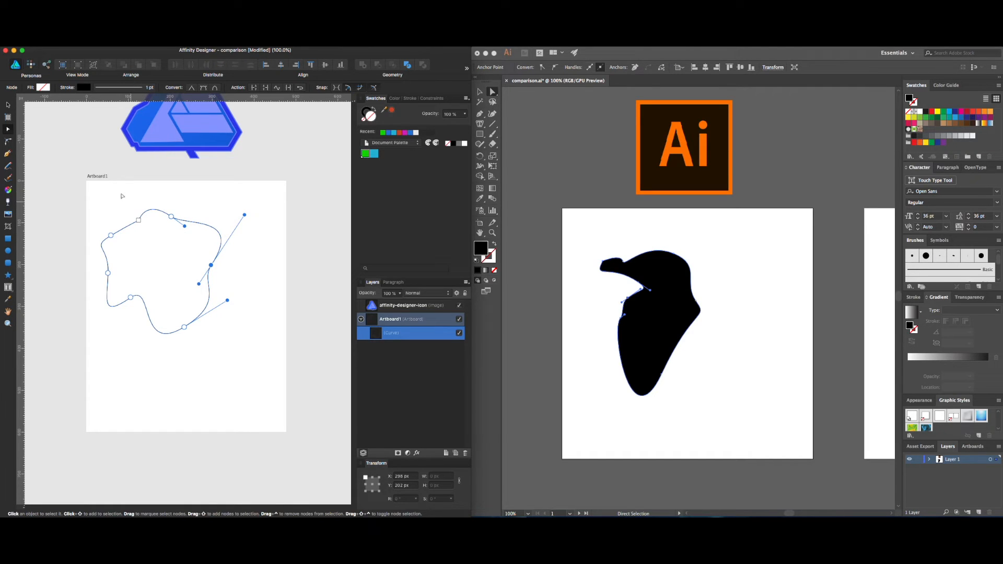
# Step: Delete the curve and draw a taller closed curve spanning most of the artboard's height with the Pen tool
pyautogui.click(8, 104)
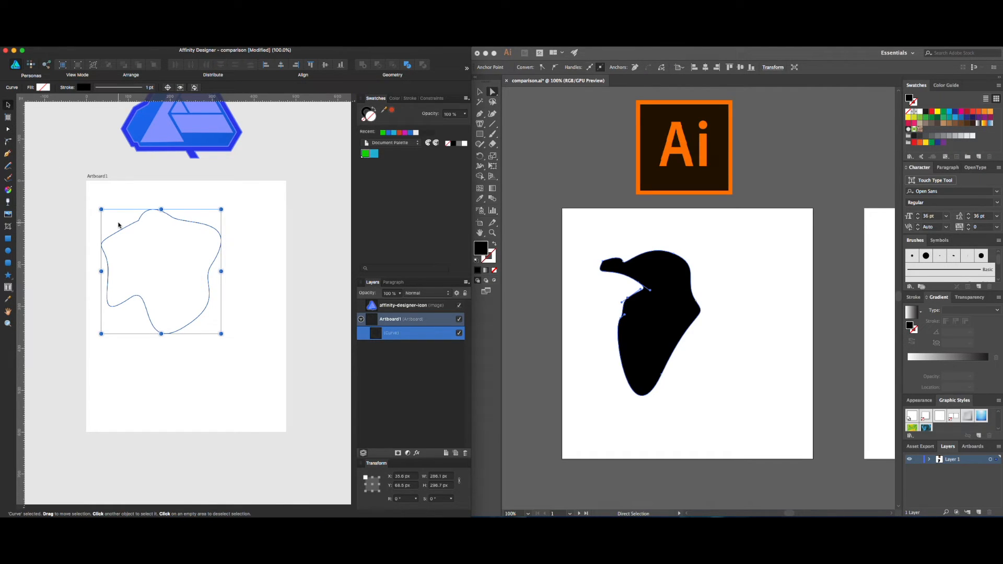
pyautogui.press('Delete')
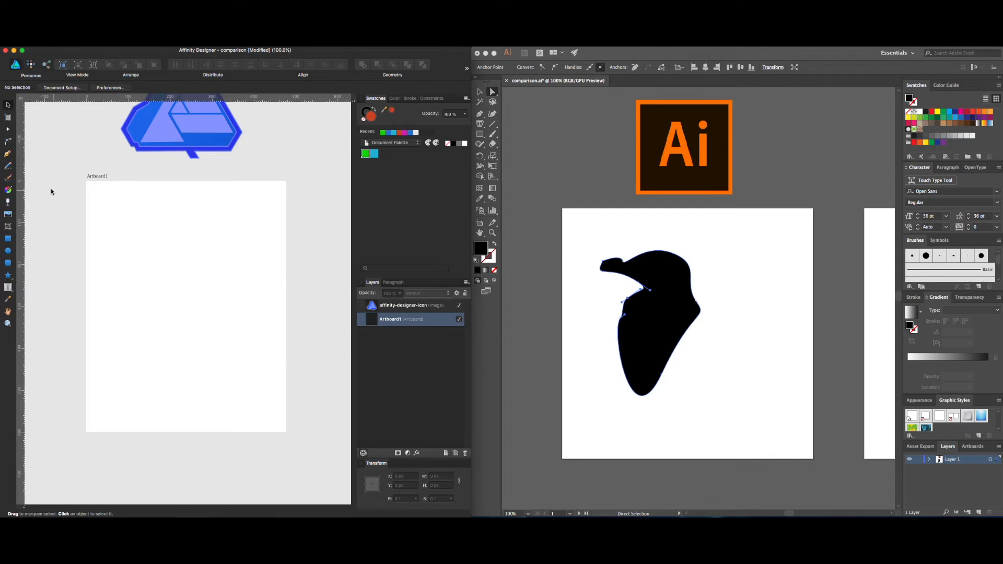
pyautogui.click(8, 153)
pyautogui.click(135, 274)
pyautogui.moveTo(234, 218); pyautogui.dragTo(245, 382)
pyautogui.moveTo(183, 398); pyautogui.dragTo(107, 347)
pyautogui.moveTo(133, 315); pyautogui.dragTo(162, 274)
pyautogui.click(135, 276)
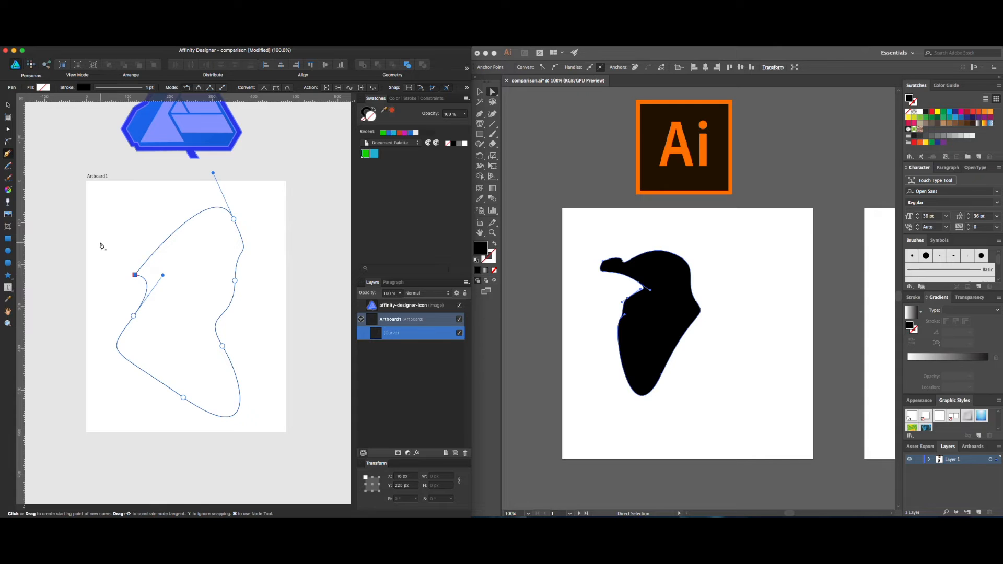
# Step: Round out the curve's upper-left side with a node at about X 131 px, Y 80 px and pull a node on its lower-right side inward
pyautogui.click(8, 129)
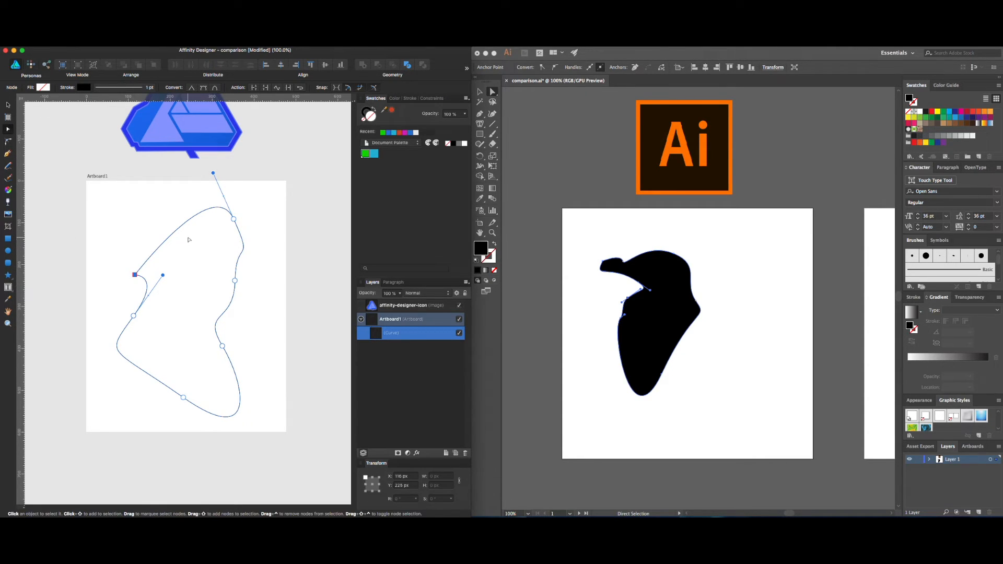
pyautogui.moveTo(184, 228); pyautogui.dragTo(142, 214)
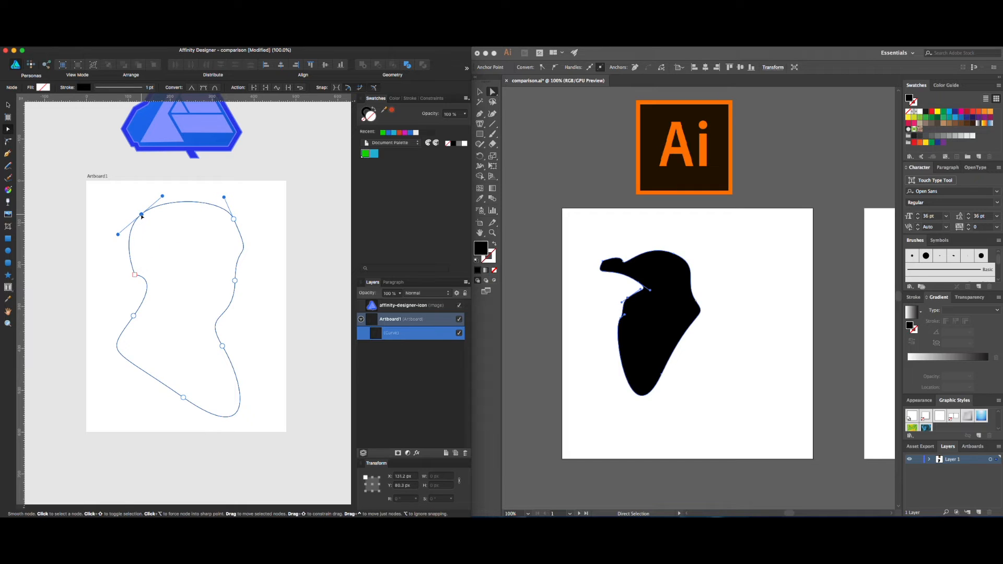
pyautogui.moveTo(234, 281); pyautogui.dragTo(238, 282)
pyautogui.moveTo(239, 244)
pyautogui.mouseDown()
pyautogui.moveTo(238, 265)
pyautogui.moveTo(229, 247)
pyautogui.mouseUp()
pyautogui.click(232, 313)
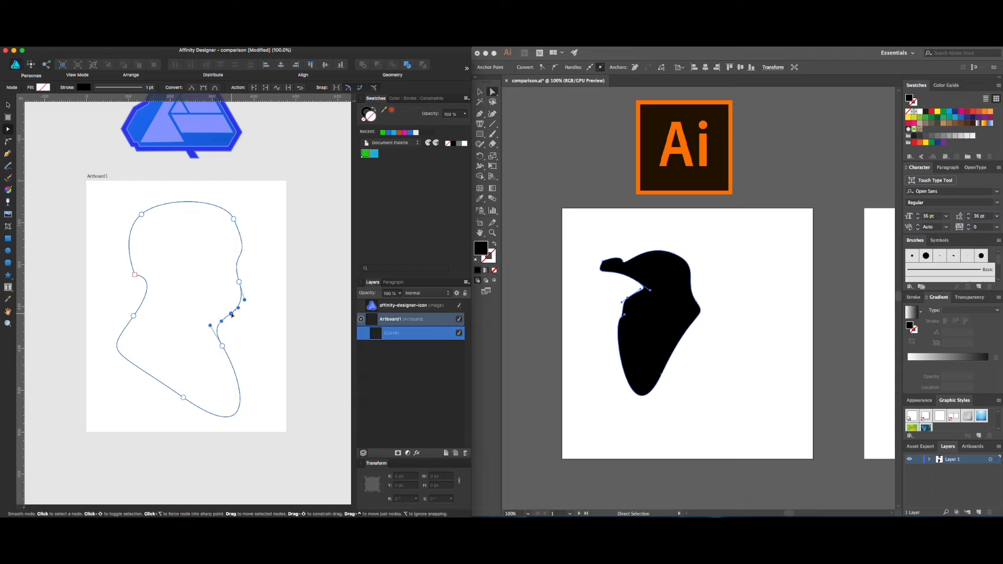
pyautogui.moveTo(233, 314)
pyautogui.mouseDown()
pyautogui.moveTo(225, 303)
pyautogui.moveTo(218, 316)
pyautogui.mouseUp()
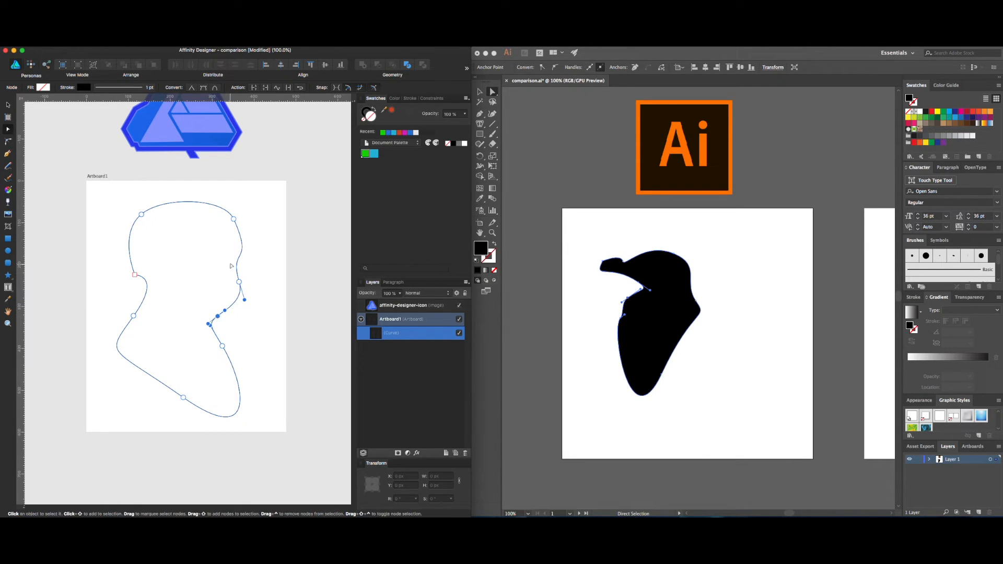
# Step: Shape the curve's right edge into a face profile with a nose by adding and moving nodes, and smooth the left-side node
pyautogui.moveTo(240, 244); pyautogui.dragTo(243, 256)
pyautogui.click(135, 275)
pyautogui.click(243, 256)
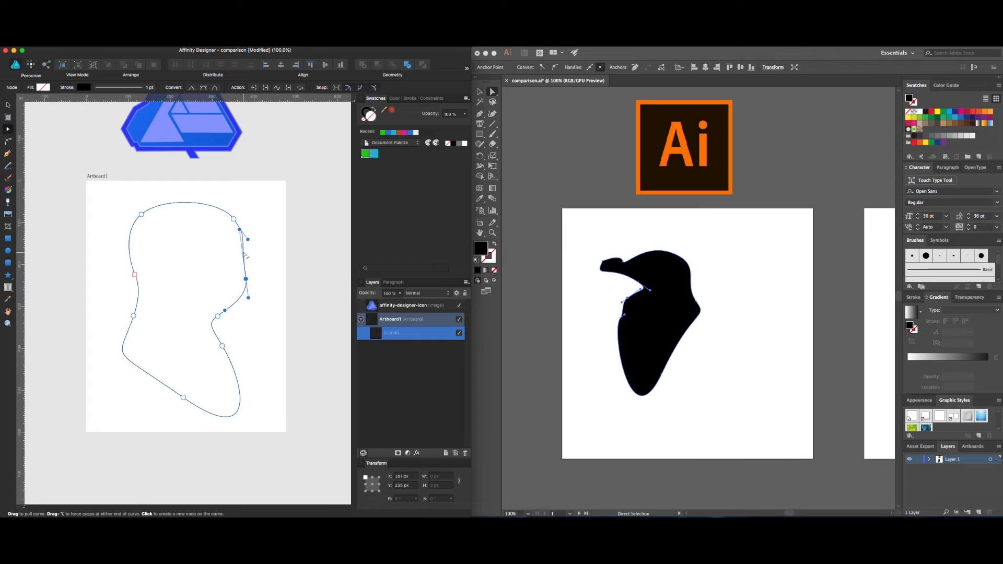
pyautogui.moveTo(244, 260); pyautogui.dragTo(236, 241)
pyautogui.click(241, 284)
pyautogui.click(236, 237)
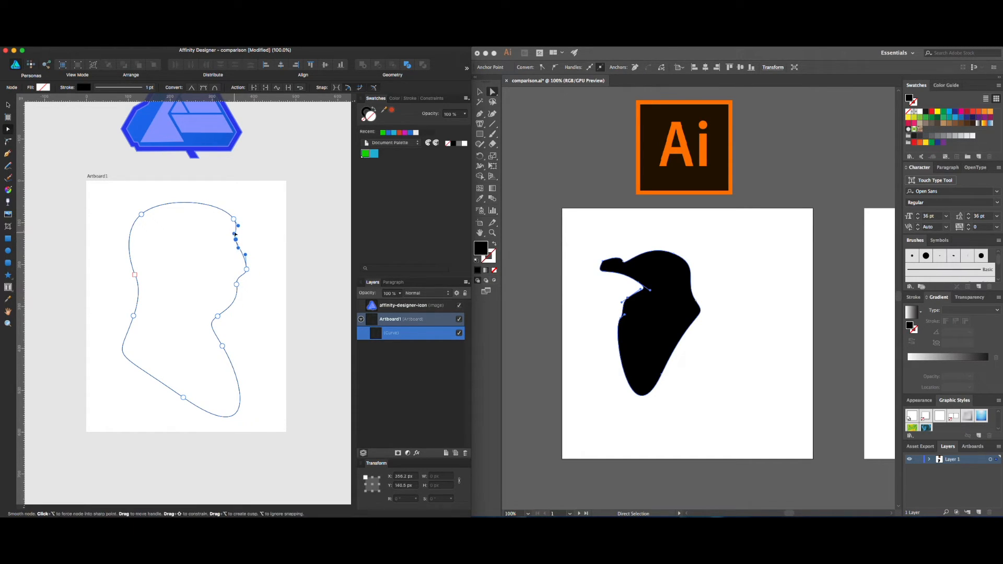
pyautogui.click(238, 362)
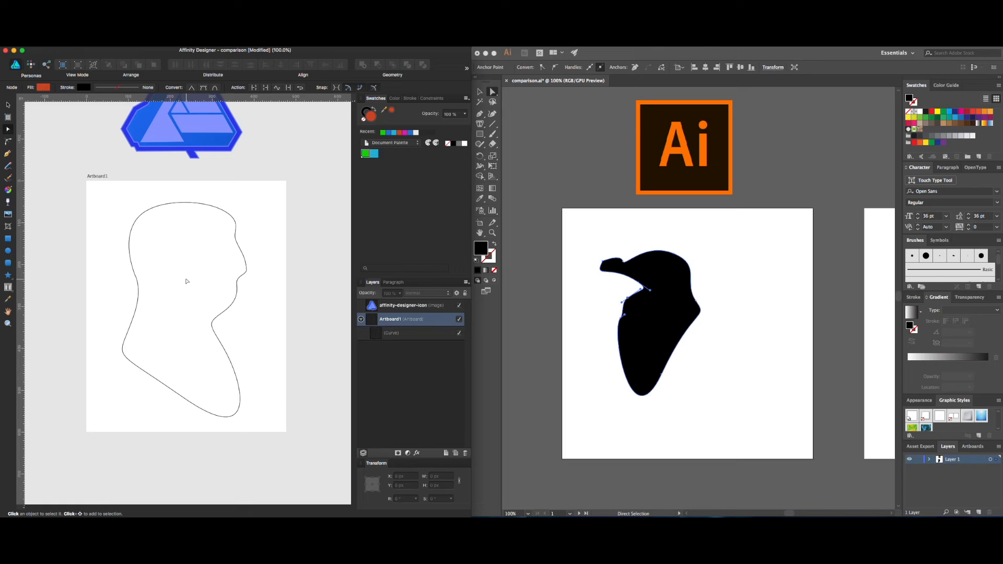
# Step: Delete the head-shaped curve from the Affinity Designer artboard and the black shape from the Illustrator artboard
pyautogui.click(236, 222)
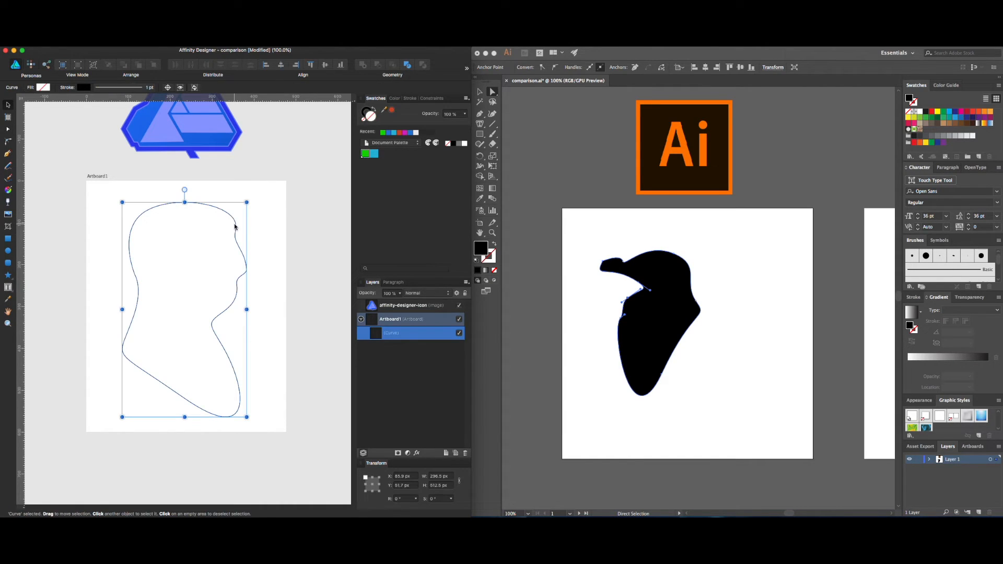
pyautogui.press('Delete')
pyautogui.click(658, 270)
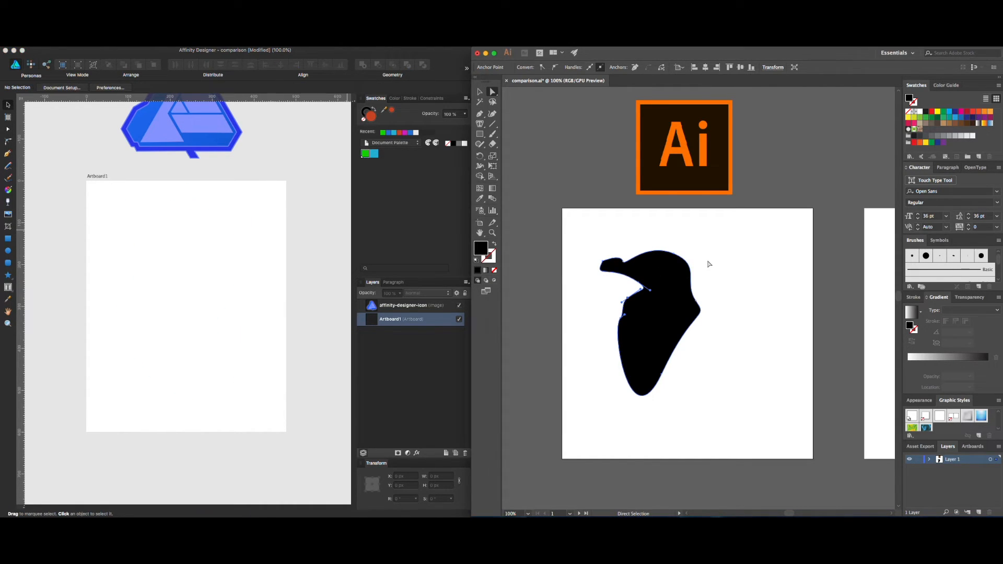
pyautogui.press('Delete')
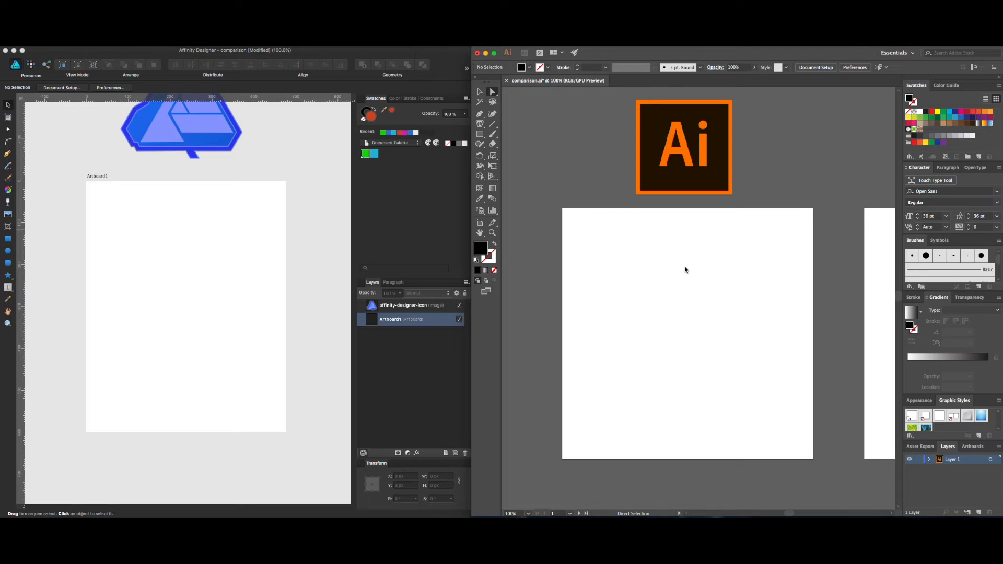
# Step: Switch to Affinity Designer's Export Persona and draw a slice about 326 px wide around the logo image above the artboard
pyautogui.click(342, 280)
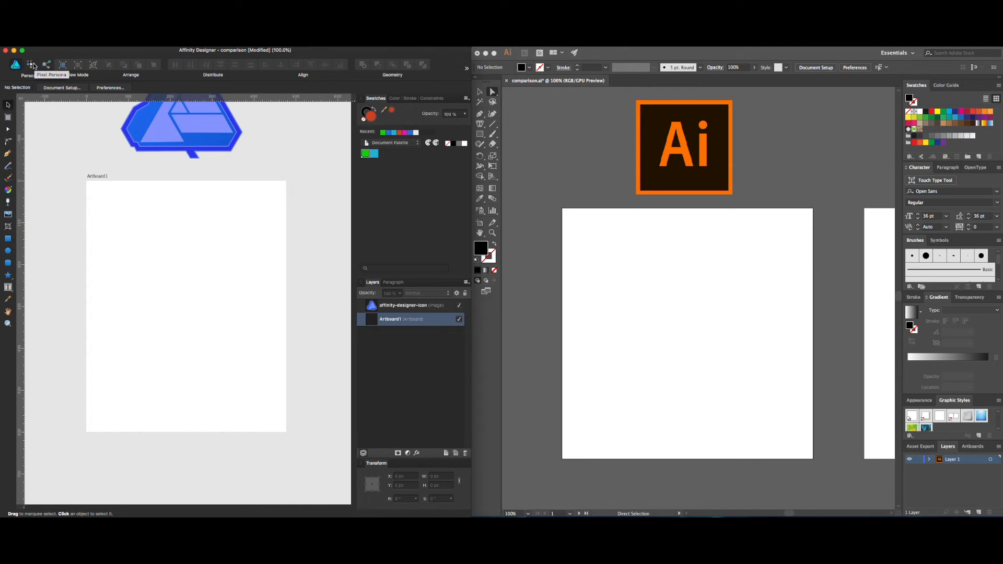
pyautogui.click(45, 65)
pyautogui.scroll(5, 111, 160)
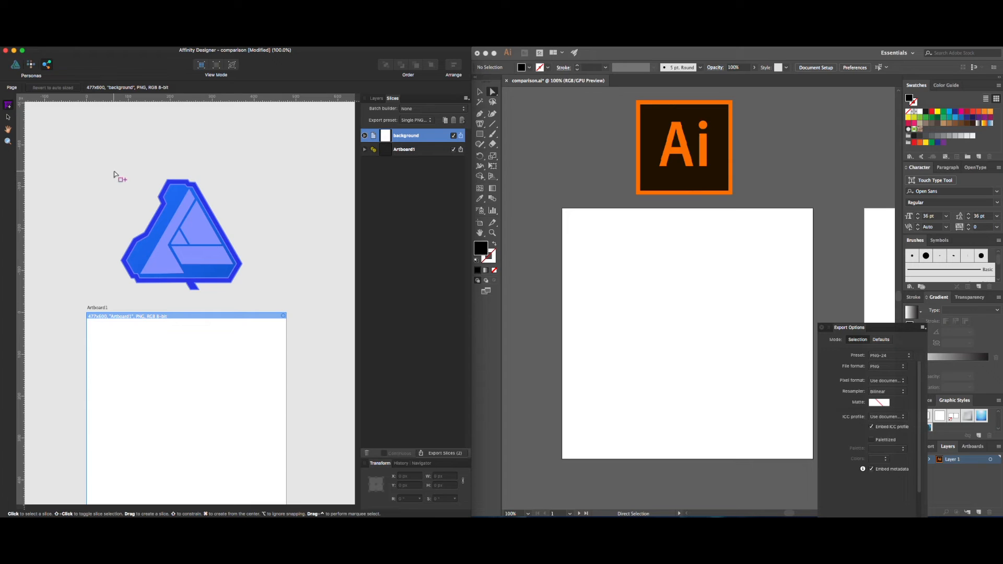
pyautogui.moveTo(112, 167); pyautogui.dragTo(249, 294)
# Step: Tighten the slice's four edges around the logo to about 296 by 273 px
pyautogui.moveTo(208, 168); pyautogui.dragTo(208, 177)
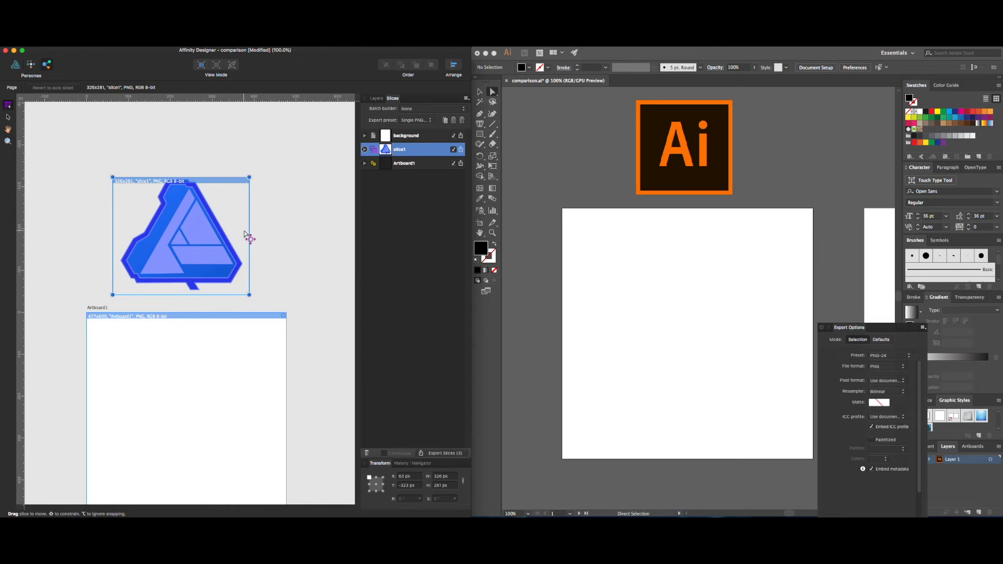
pyautogui.moveTo(250, 231); pyautogui.dragTo(242, 229)
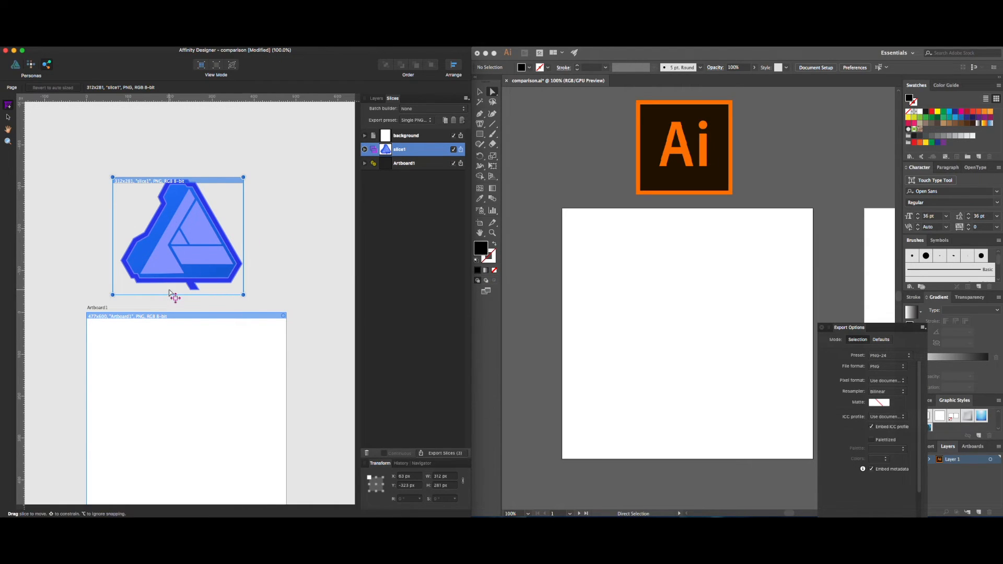
pyautogui.moveTo(168, 294); pyautogui.dragTo(169, 290)
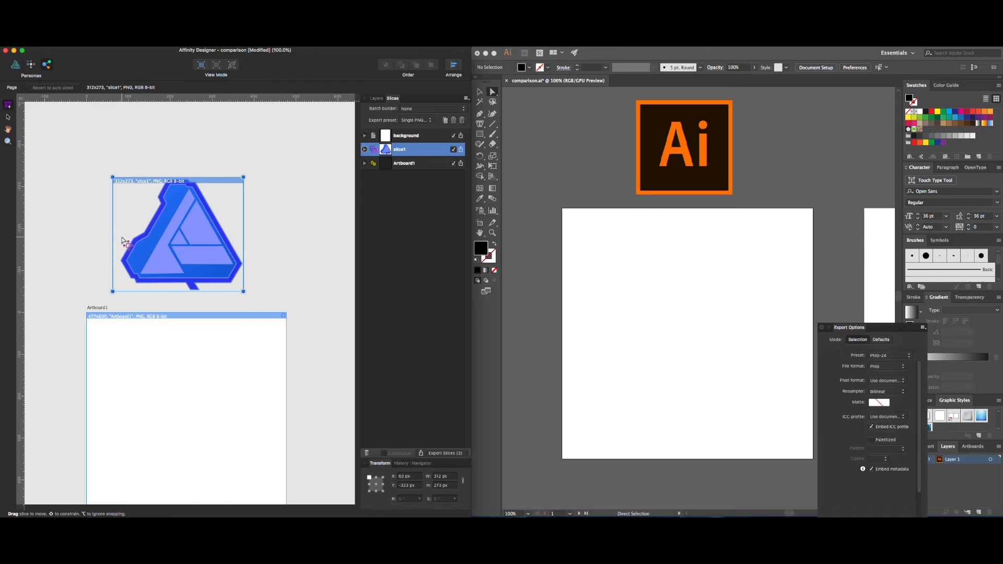
pyautogui.moveTo(112, 237); pyautogui.dragTo(120, 237)
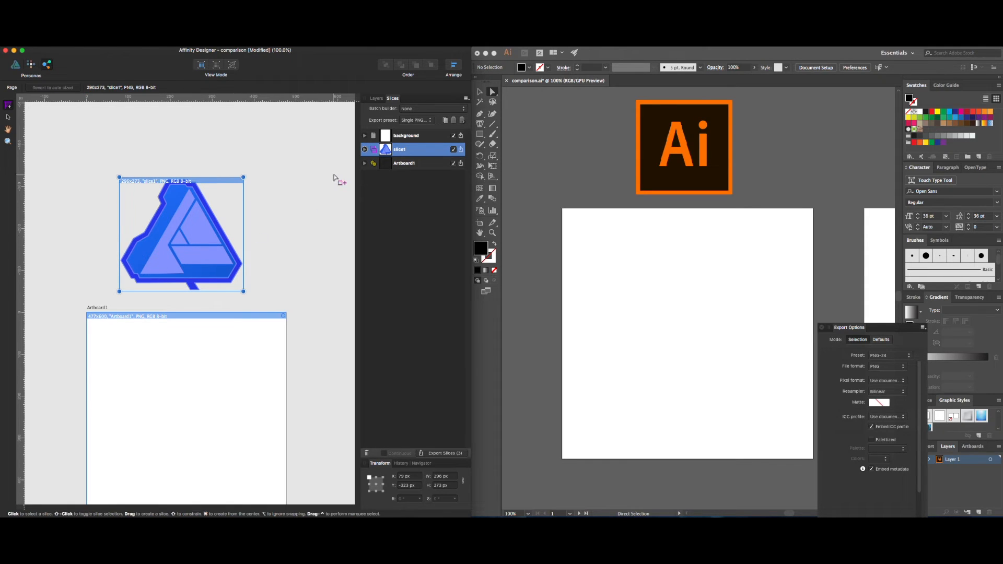
# Step: Examine the export presets for the slice and compare the logo and Artboard1 layers available for slicing
pyautogui.click(415, 121)
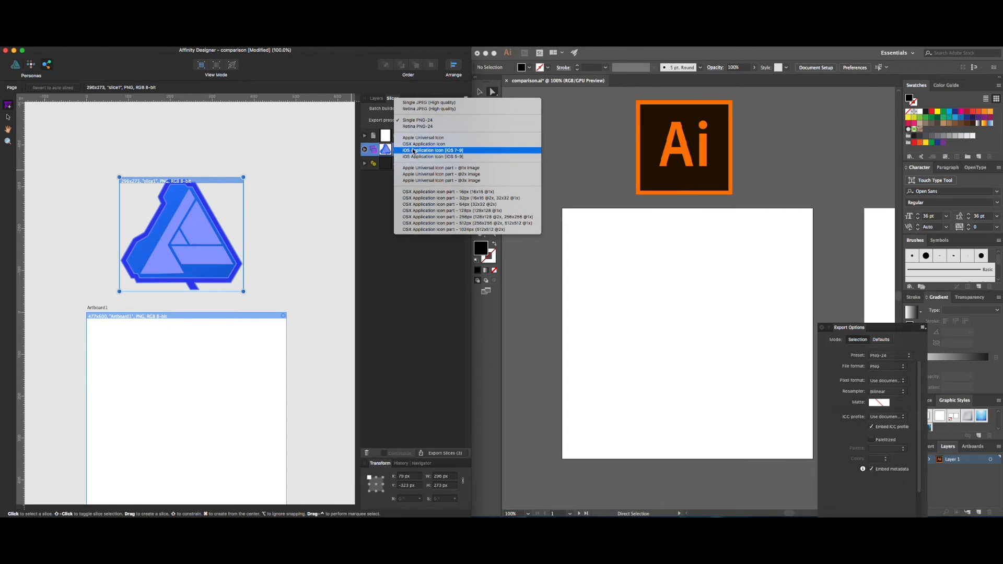
pyautogui.click(378, 100)
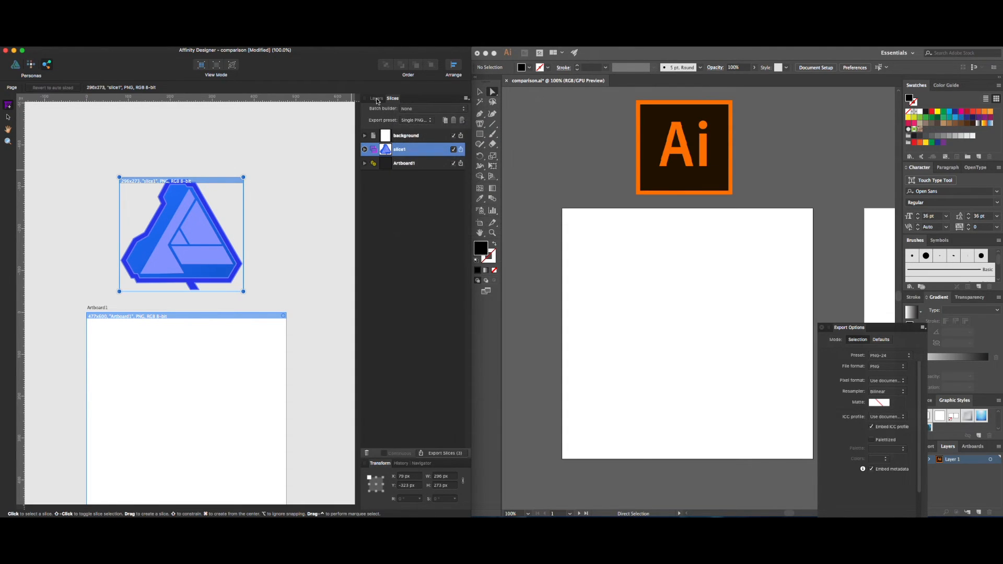
pyautogui.click(377, 98)
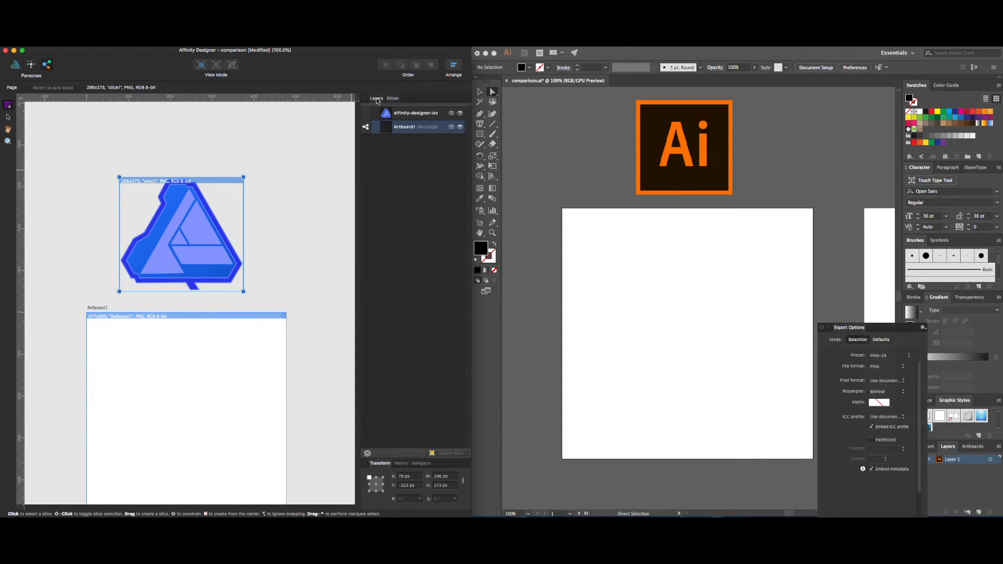
pyautogui.click(424, 116)
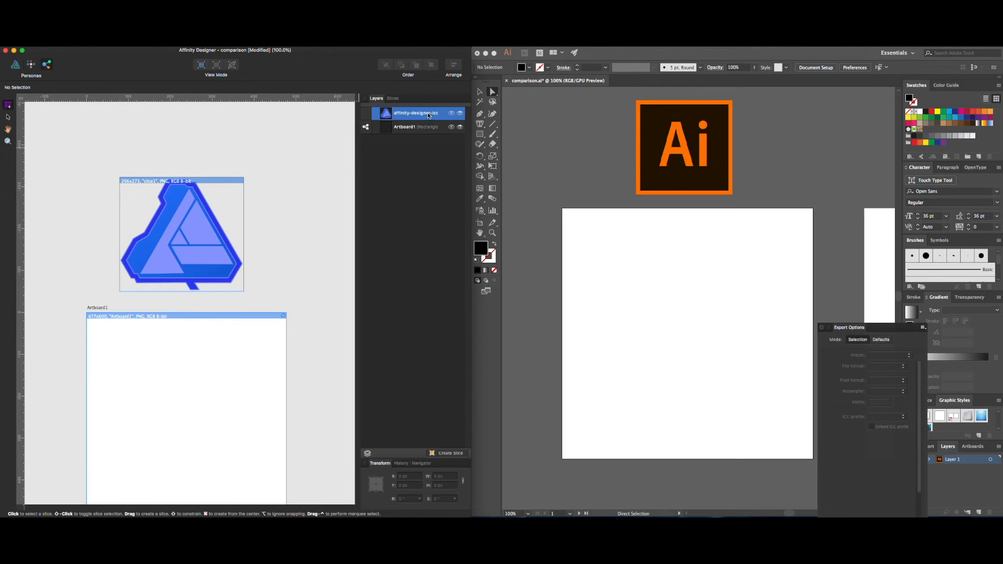
pyautogui.click(412, 126)
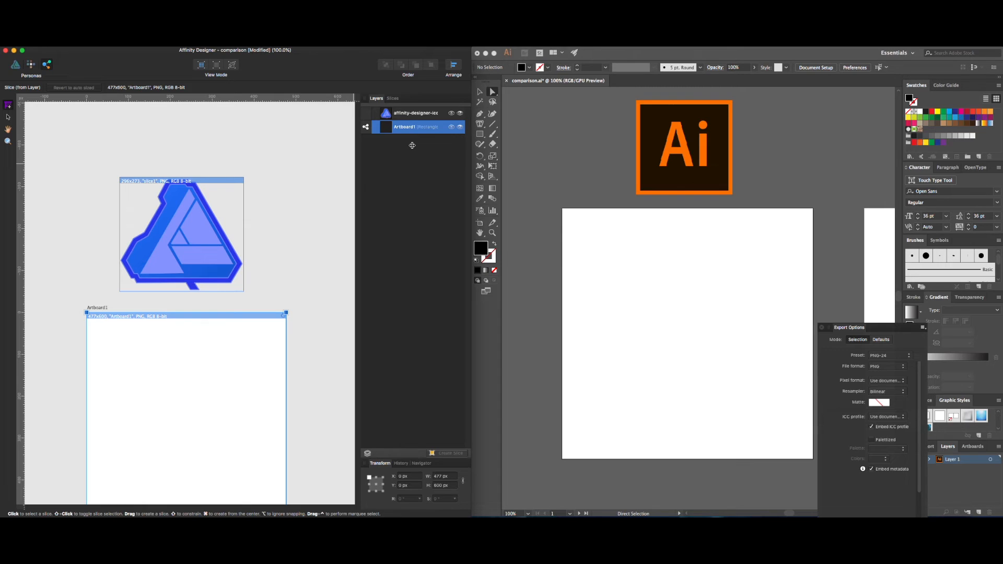
pyautogui.click(411, 119)
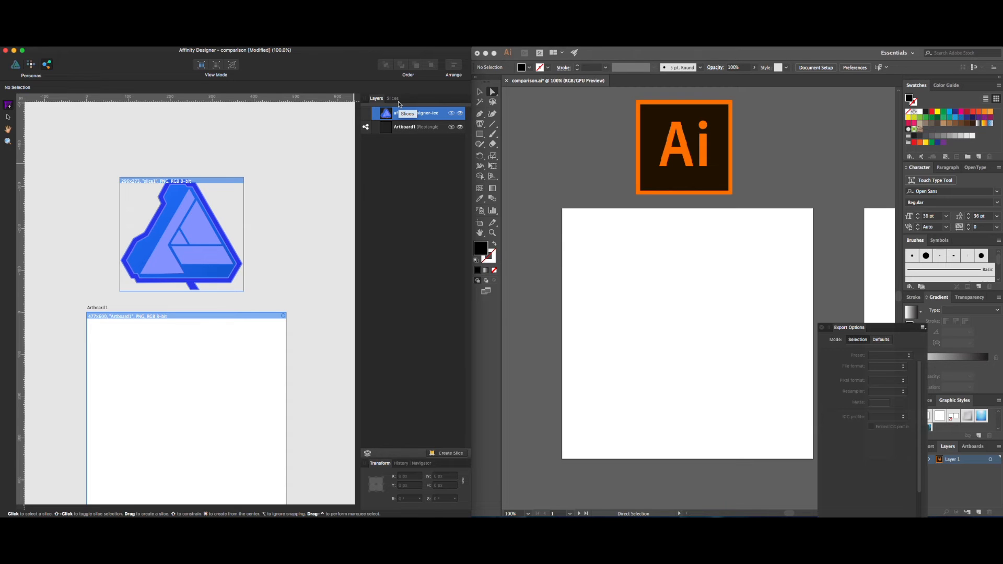
# Step: Set the logo slice's export format to JPEG (Best quality) and add a 2x export size
pyautogui.click(396, 101)
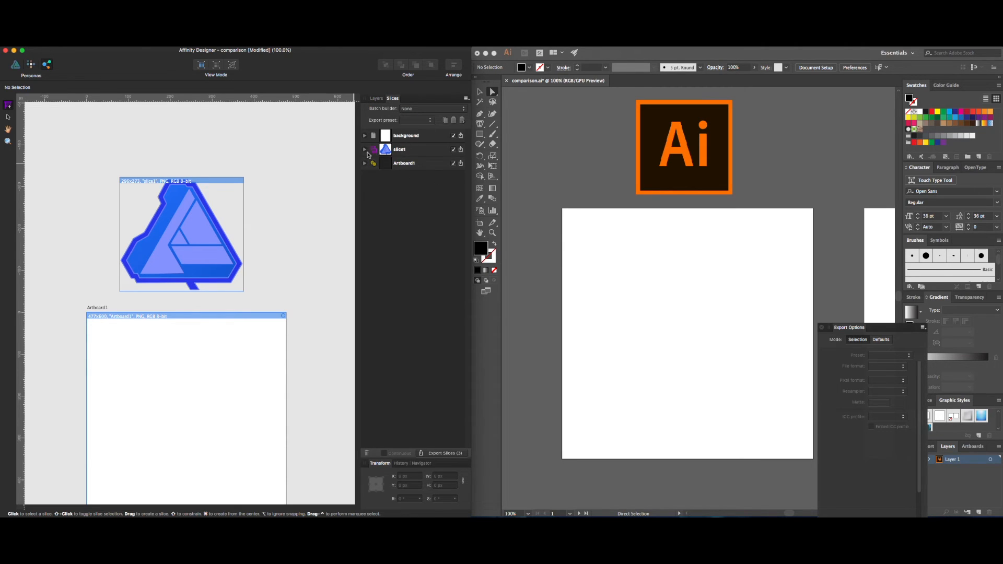
pyautogui.click(365, 150)
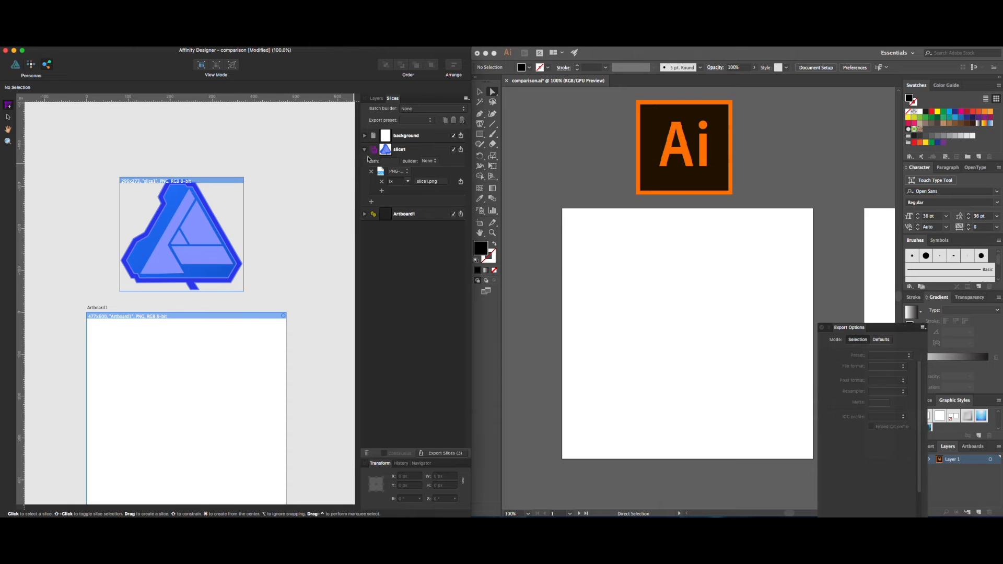
pyautogui.click(397, 171)
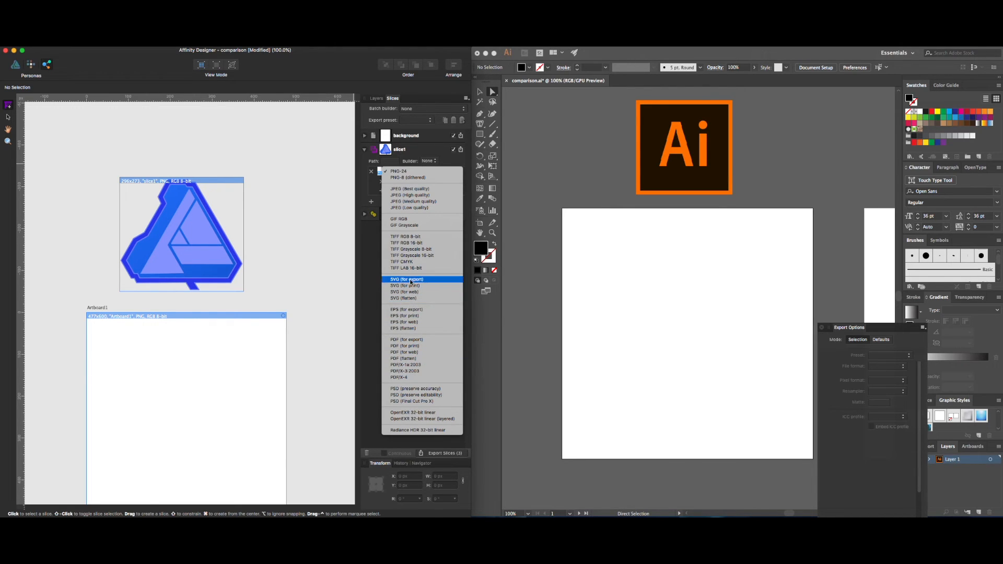
pyautogui.click(401, 189)
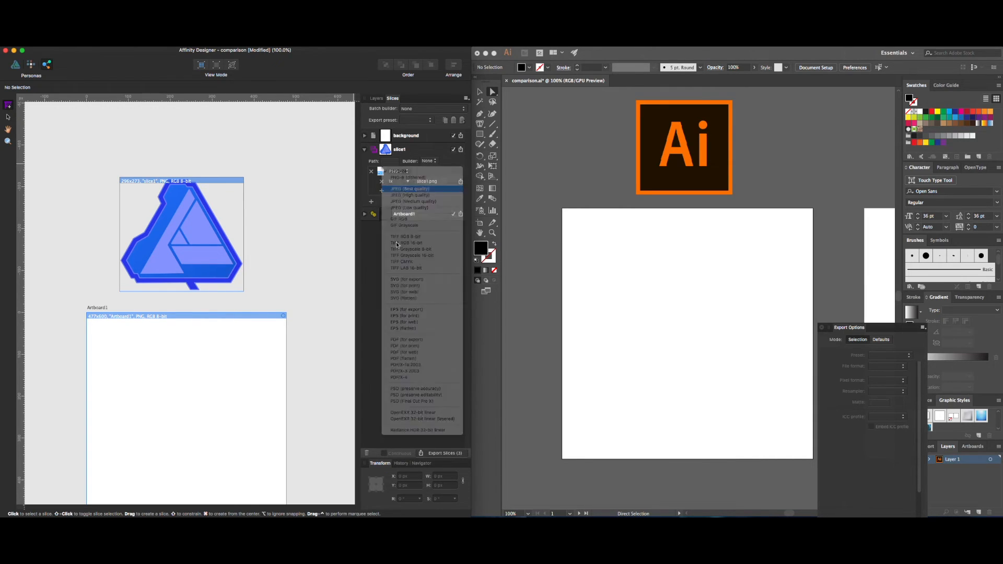
pyautogui.click(382, 192)
pyautogui.click(408, 191)
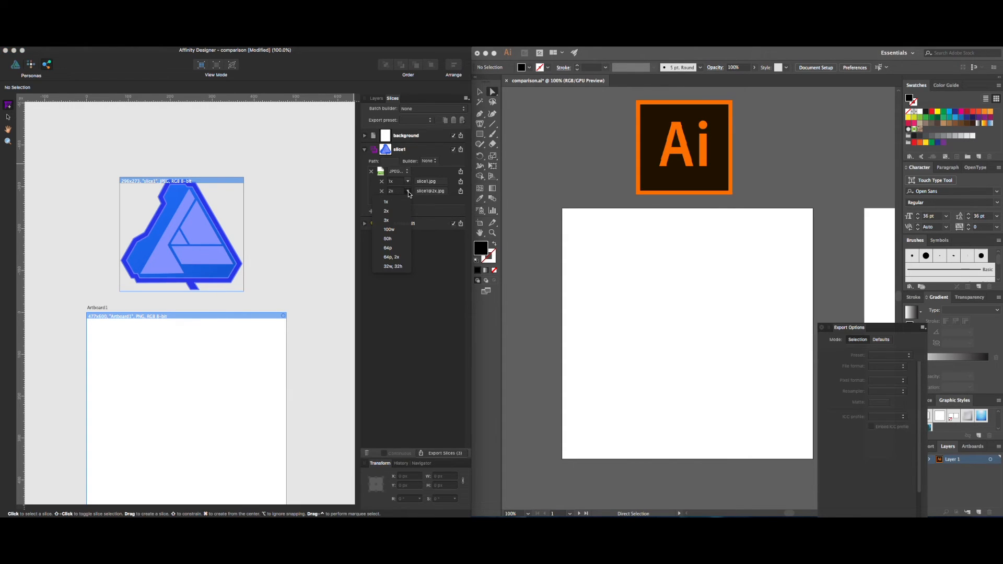
pyautogui.click(373, 197)
# Step: Add a second export format to the logo slice and set it to JPEG (Low quality)
pyautogui.click(371, 211)
pyautogui.click(400, 211)
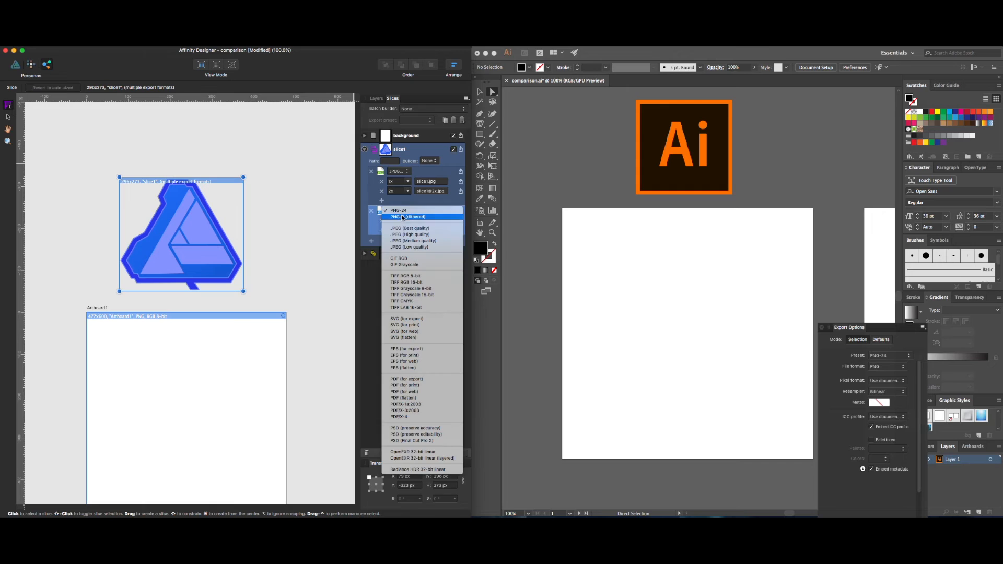
pyautogui.click(410, 247)
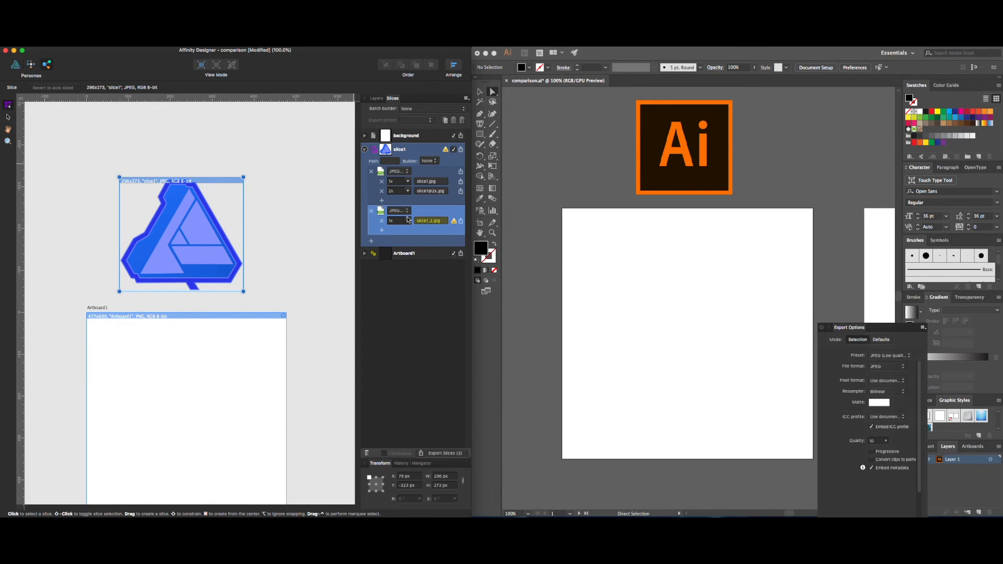
pyautogui.moveTo(454, 223)
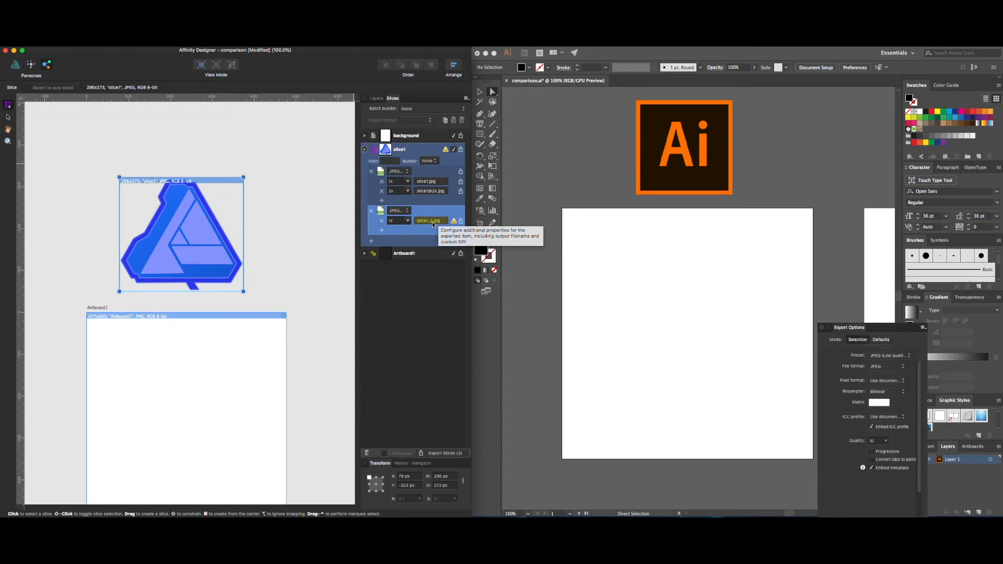
pyautogui.click(425, 364)
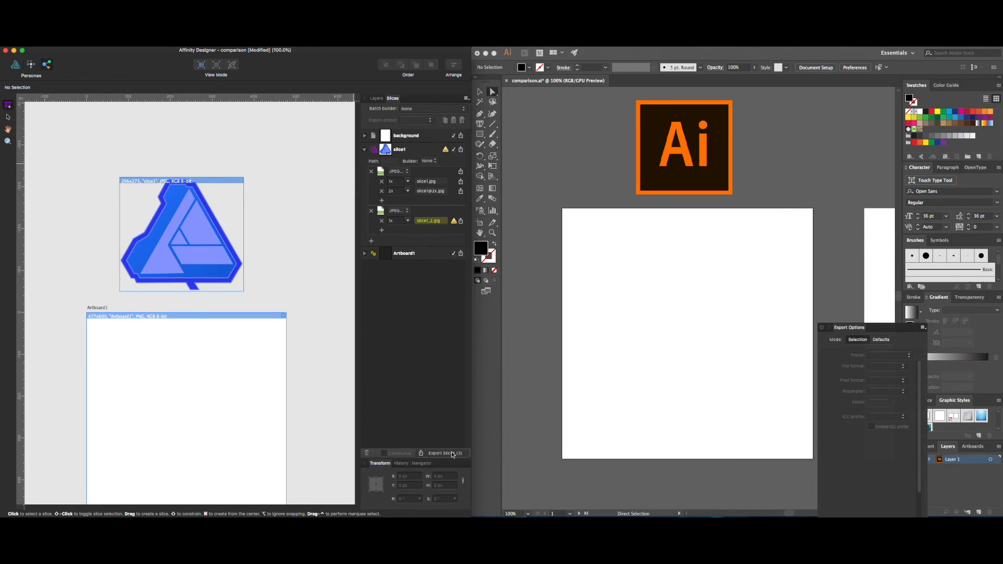
# Step: Exclude the Artboard1 slice from the batch export
pyautogui.click(453, 254)
pyautogui.click(416, 153)
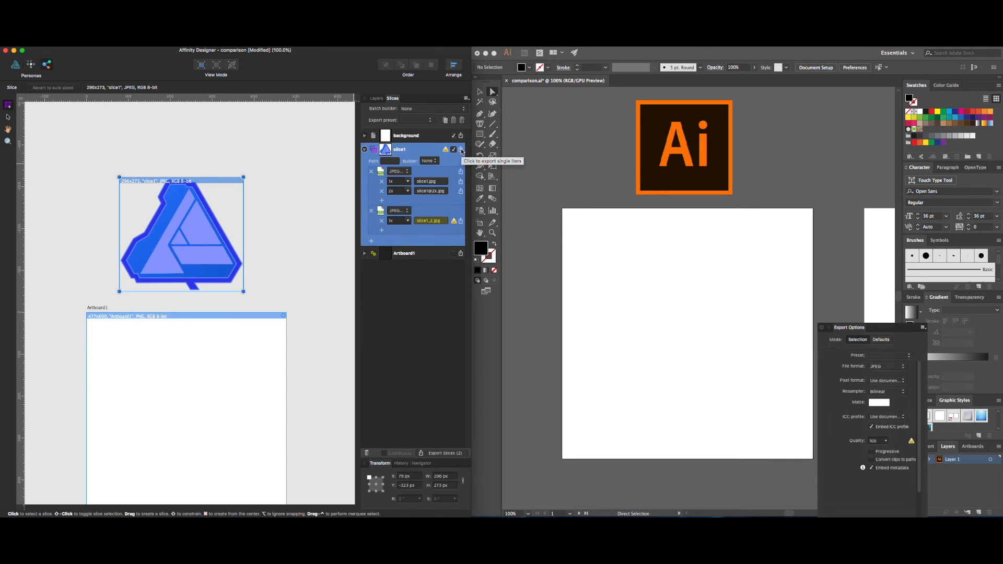
pyautogui.press('super+d')
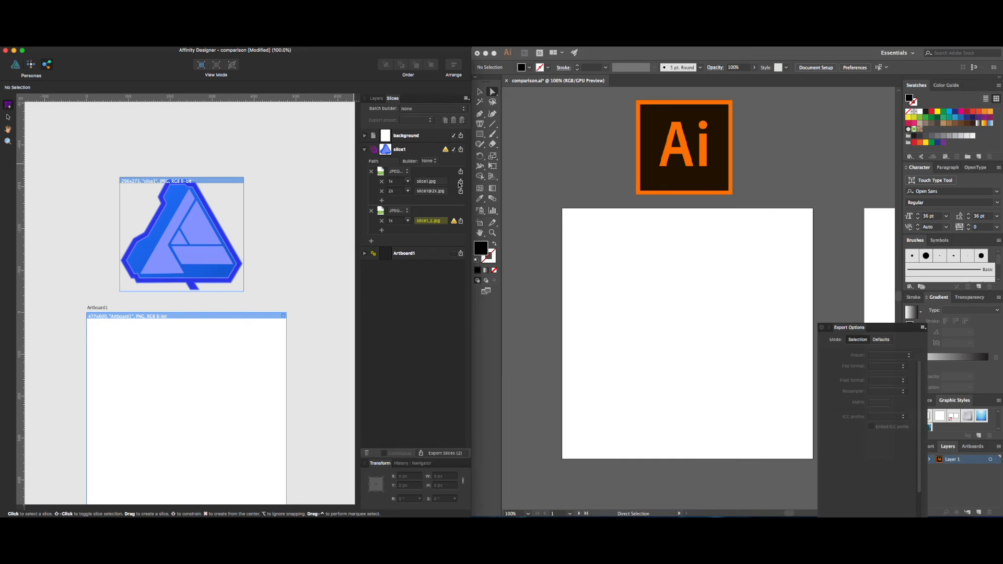
# Step: Select the logo slice and display its available export builder options
pyautogui.click(418, 217)
pyautogui.click(427, 312)
pyautogui.click(444, 218)
pyautogui.click(432, 289)
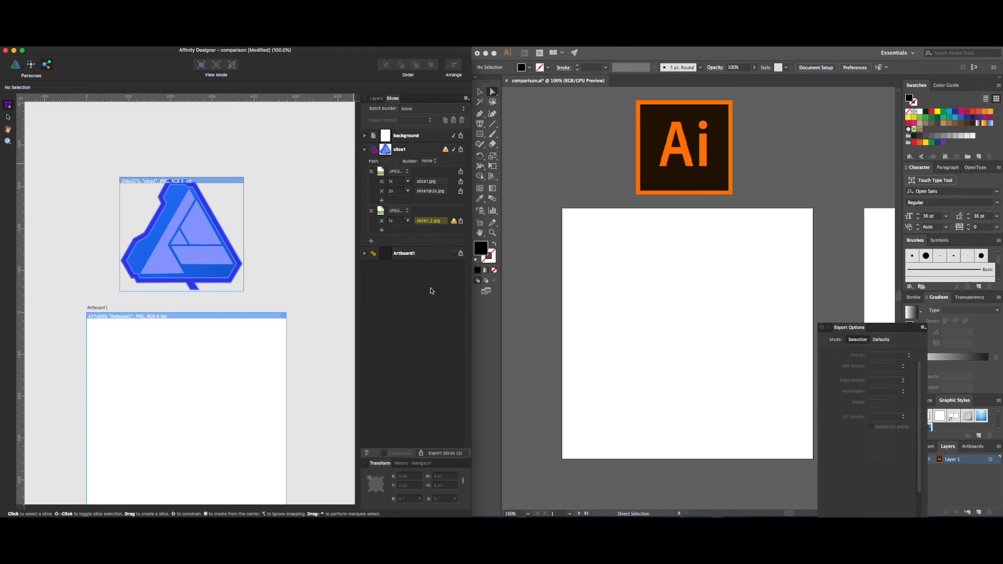
pyautogui.click(424, 154)
pyautogui.click(427, 161)
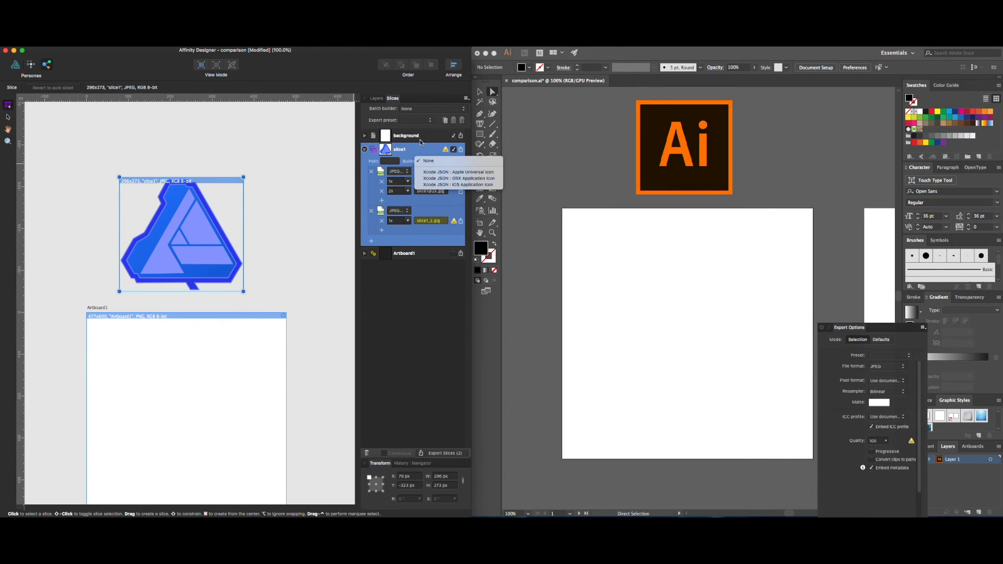
# Step: Check the path template variables available for the logo slice's export, and leave the template unchanged
pyautogui.click(420, 139)
pyautogui.click(389, 161)
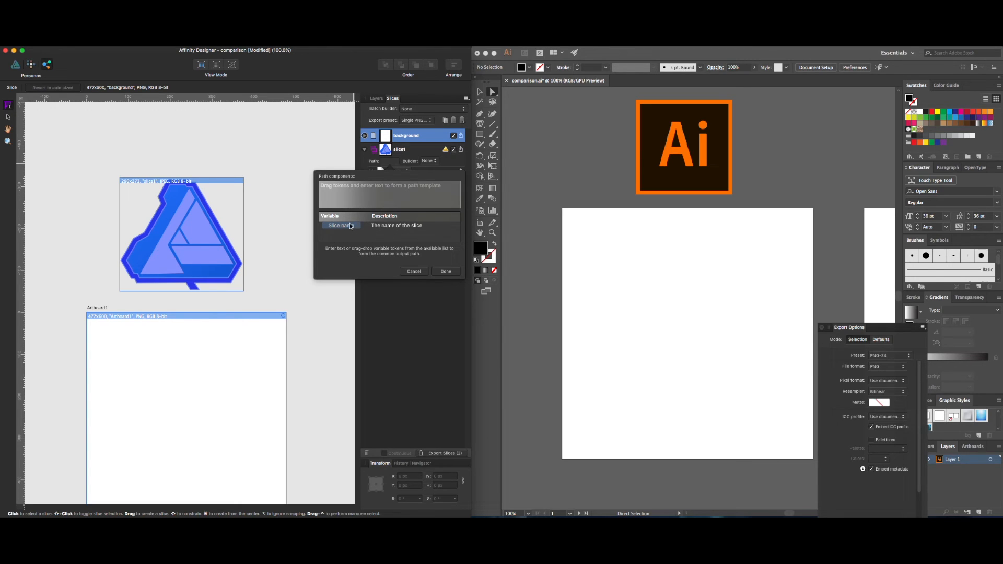
pyautogui.click(415, 272)
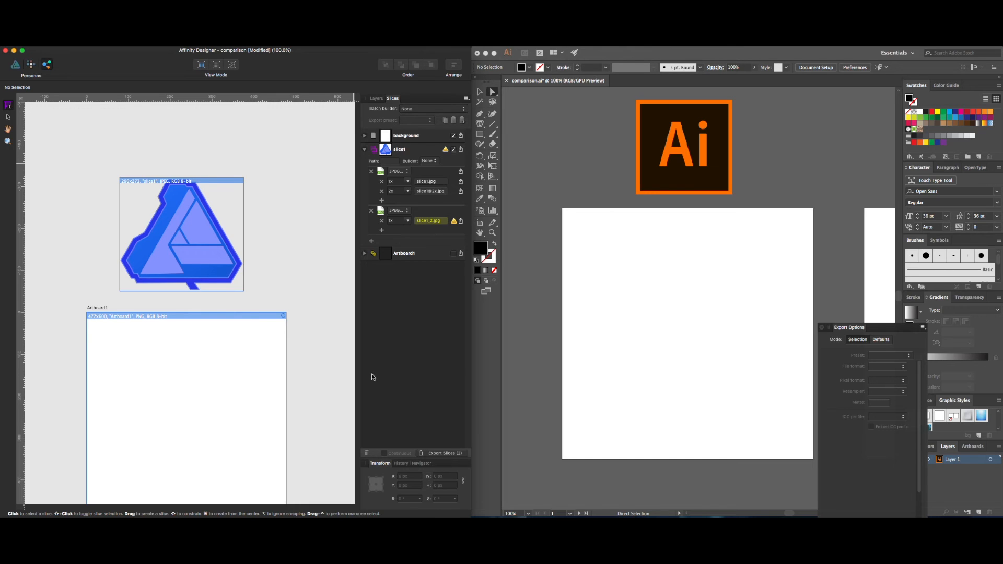
# Step: Export the logo slice in all its configured formats into a new Desktop folder named "slices"
pyautogui.click(417, 233)
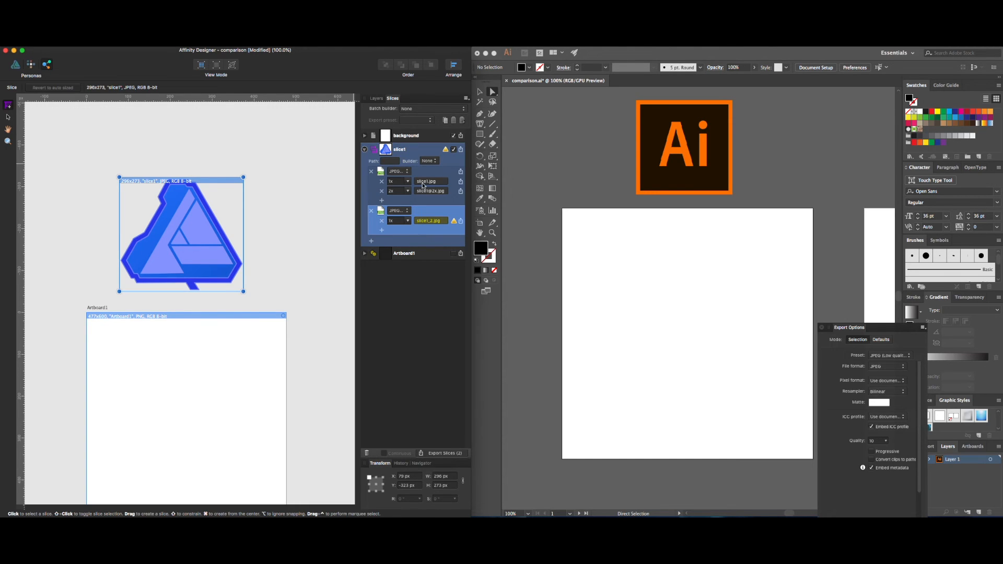
pyautogui.click(452, 172)
pyautogui.click(425, 149)
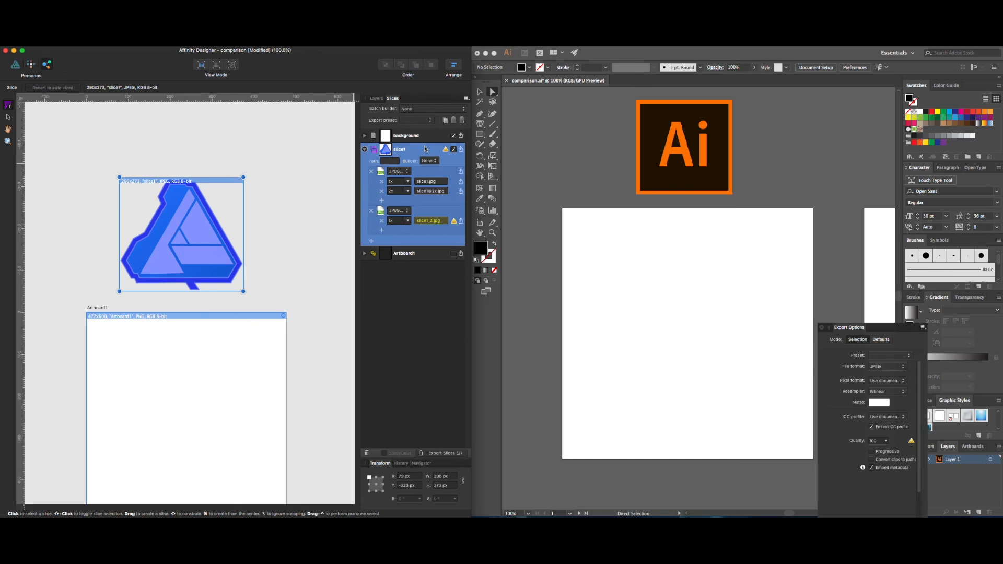
pyautogui.click(460, 150)
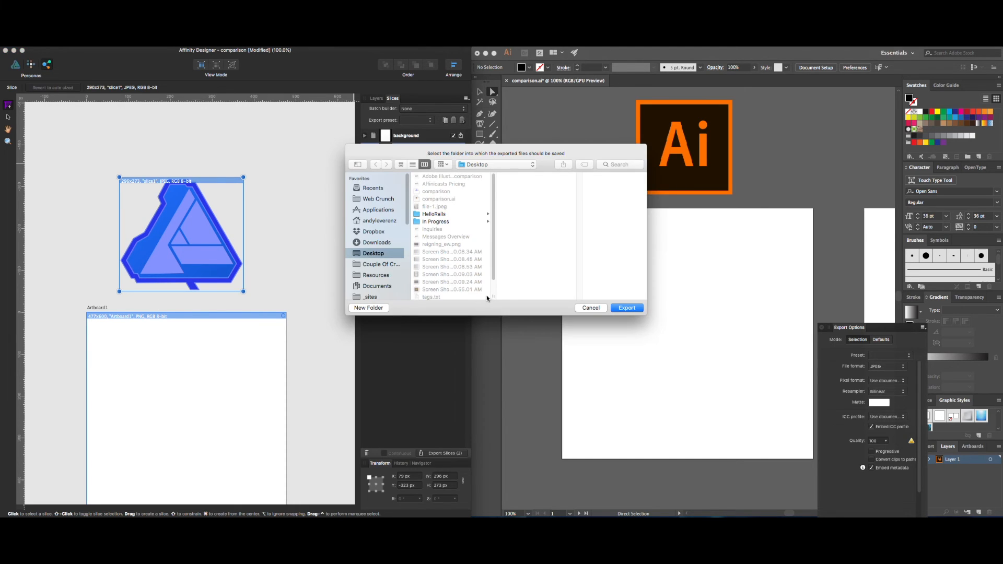
pyautogui.click(385, 307)
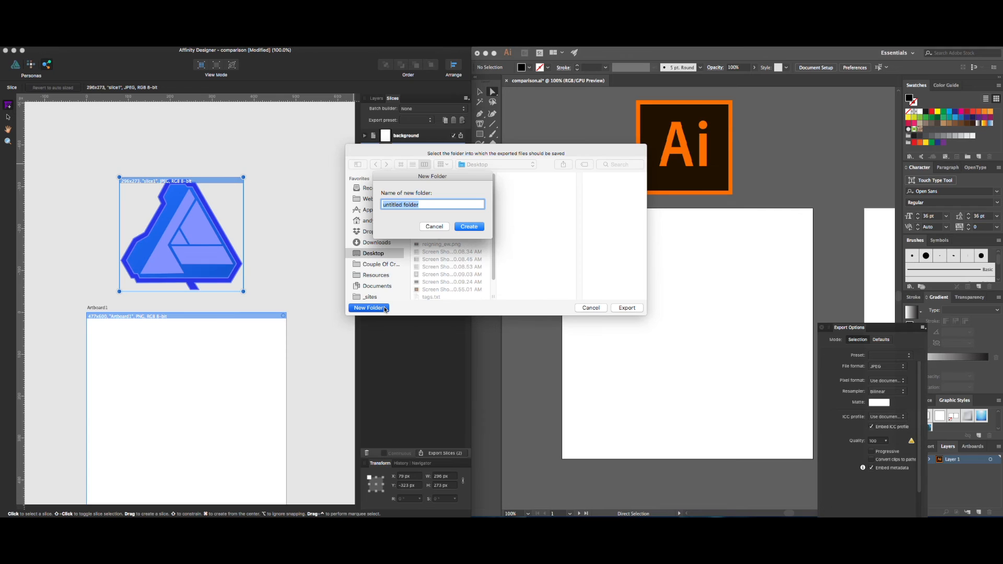
pyautogui.write('slices')
pyautogui.press('Return')
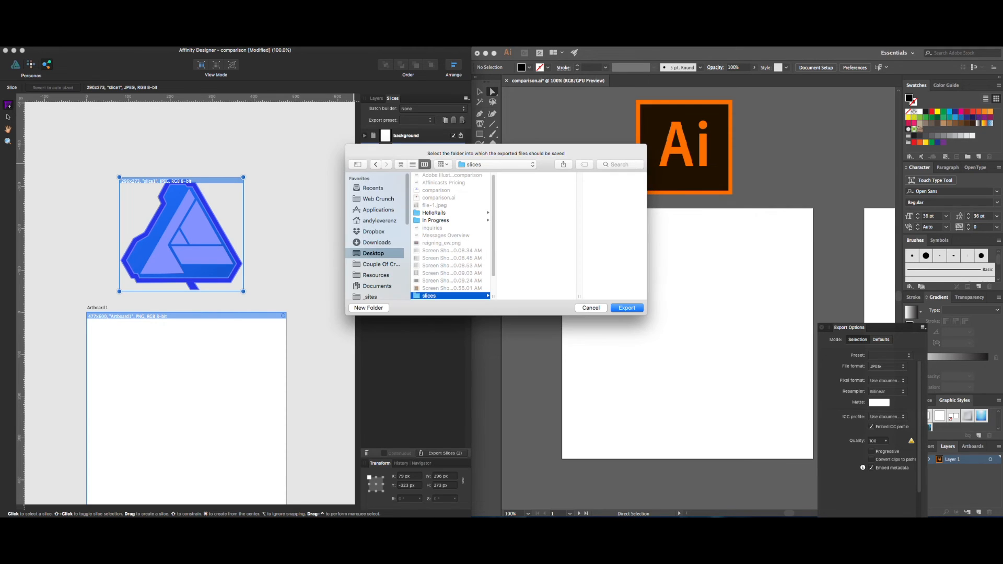
pyautogui.click(613, 310)
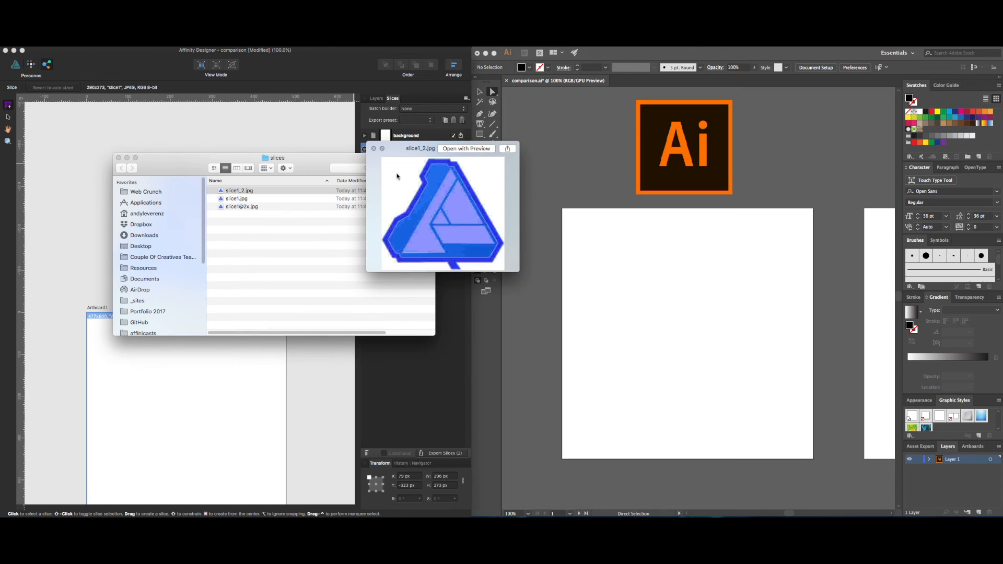
# Step: Preview the exported JPEG files of the logo slice one after another, comparing their quality and size
pyautogui.press('Down')
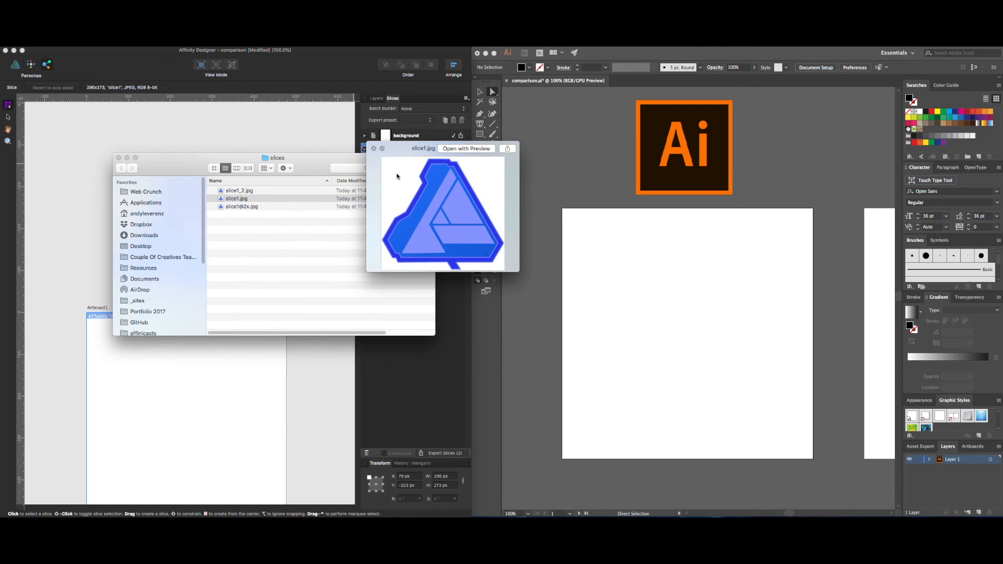
pyautogui.press('Down')
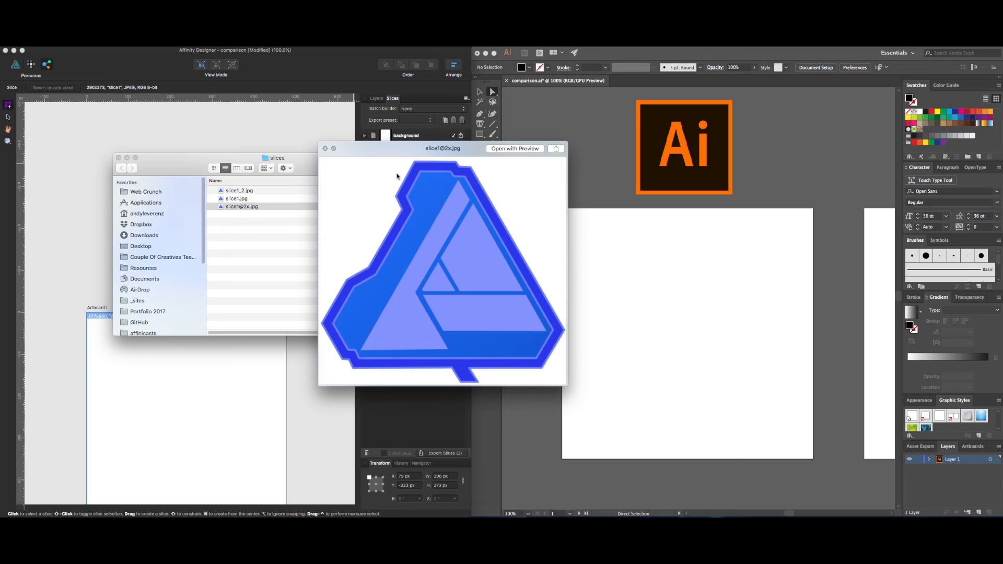
pyautogui.press('Up')
pyautogui.press('Up')
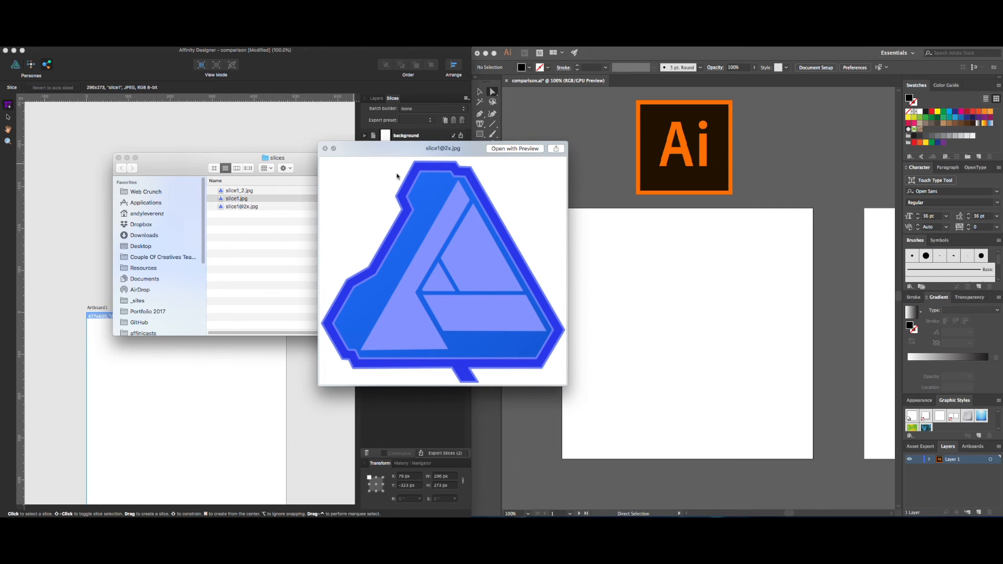
# Step: Close the file preview and the slices folder, and return to Affinity Designer's main drawing persona
pyautogui.press('space')
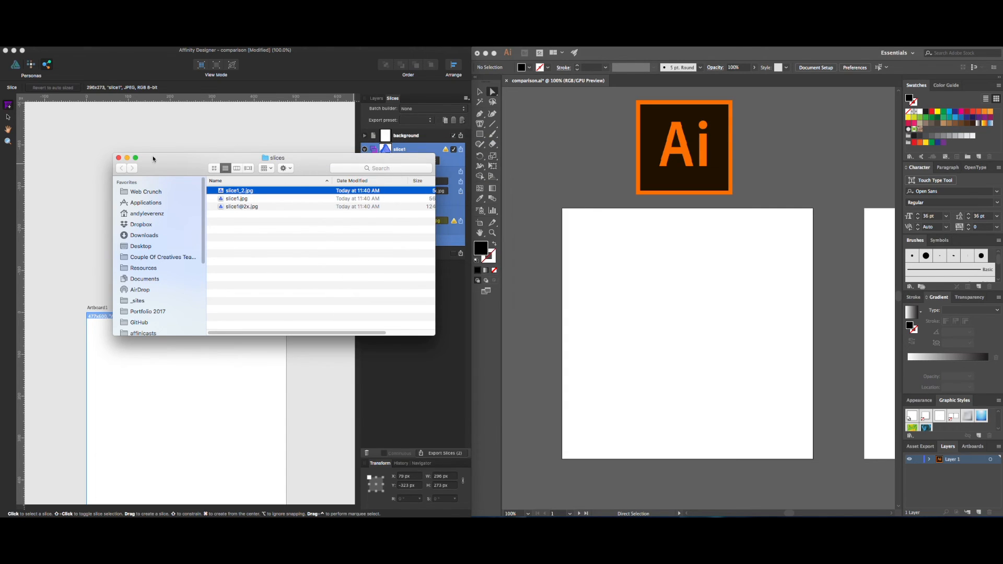
pyautogui.click(118, 158)
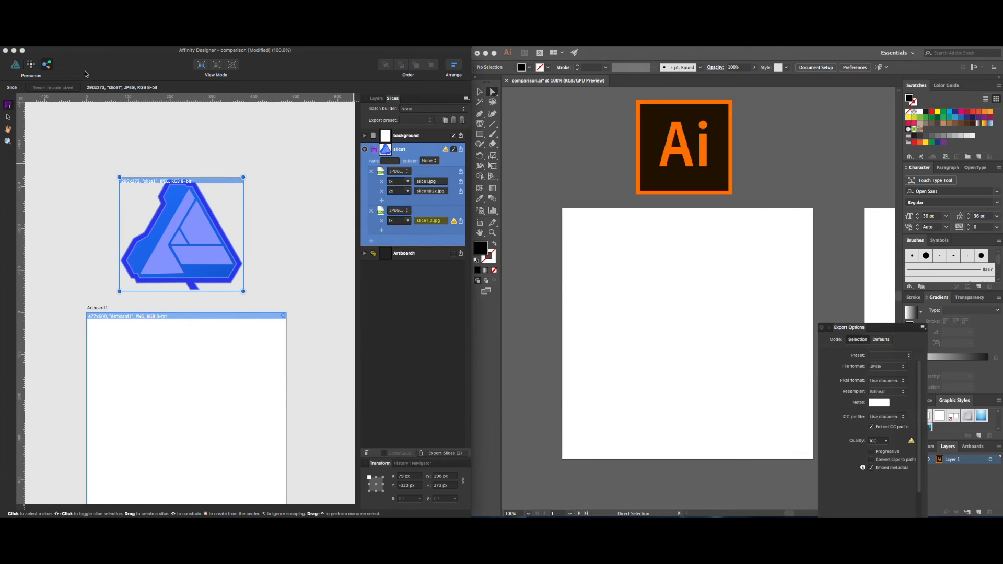
pyautogui.click(15, 65)
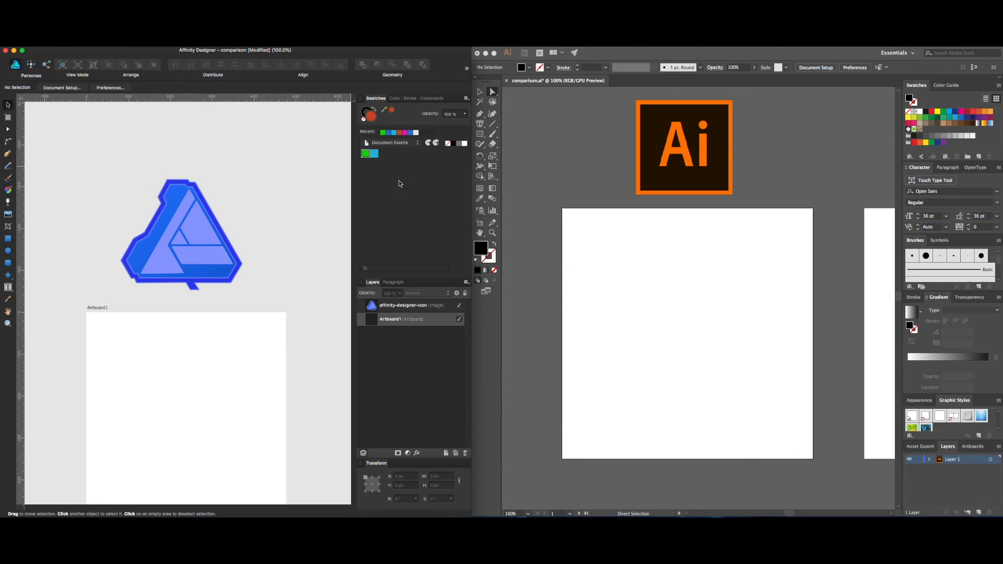
# Step: Switch to Illustrator, select the Ai logo image, and display the Export for Screens settings for assets
pyautogui.click(624, 217)
pyautogui.click(677, 151)
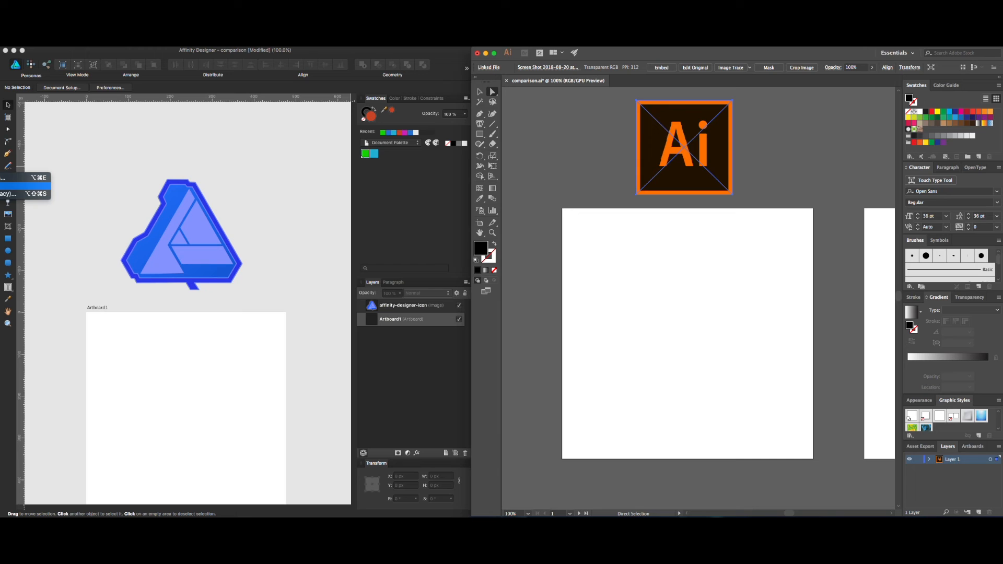
pyautogui.click(21, 177)
pyautogui.moveTo(491, 236); pyautogui.dragTo(411, 149)
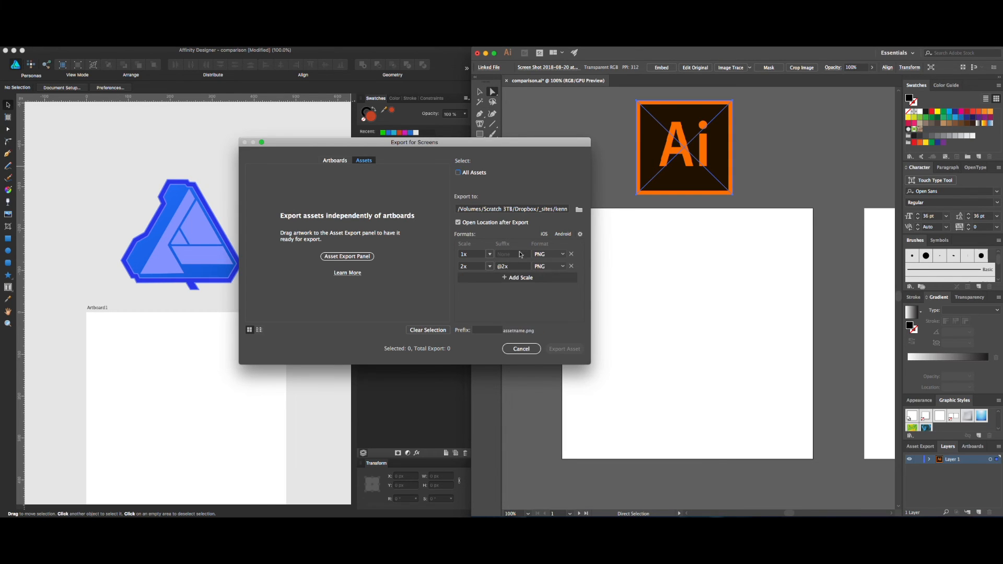
# Step: Check the file formats offered for an additional 2x export scale, and discard that scale
pyautogui.click(517, 277)
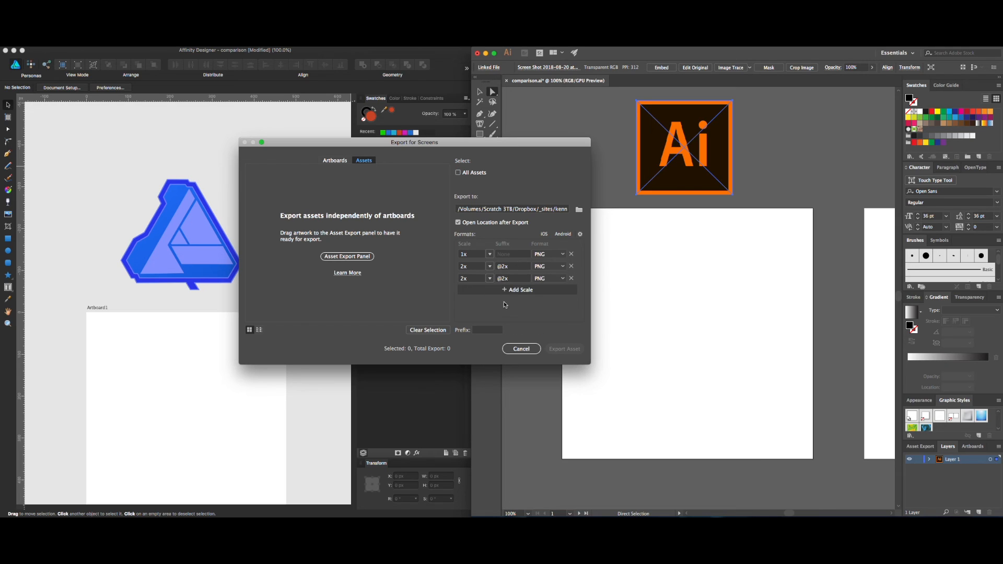
pyautogui.click(554, 278)
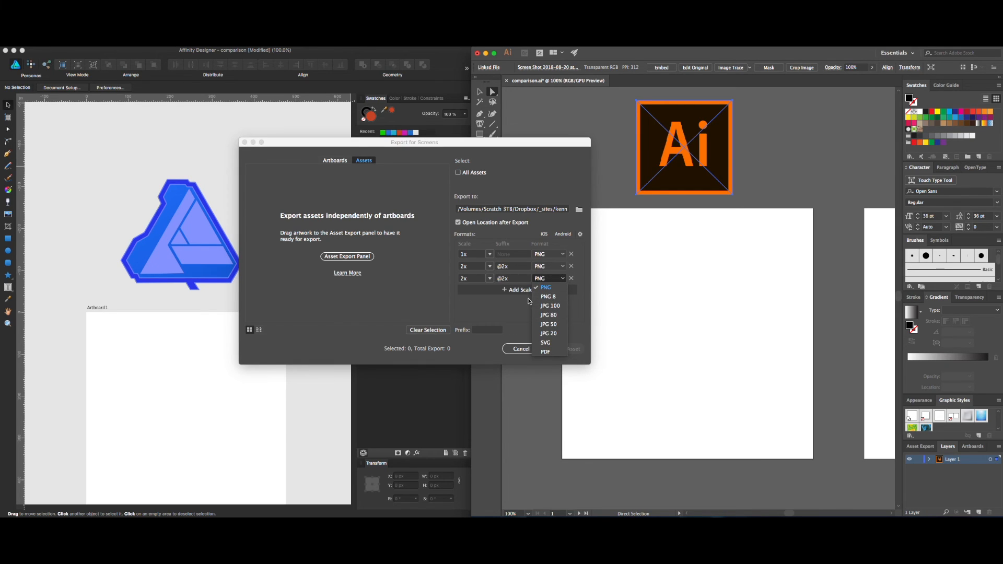
pyautogui.click(545, 287)
pyautogui.click(571, 278)
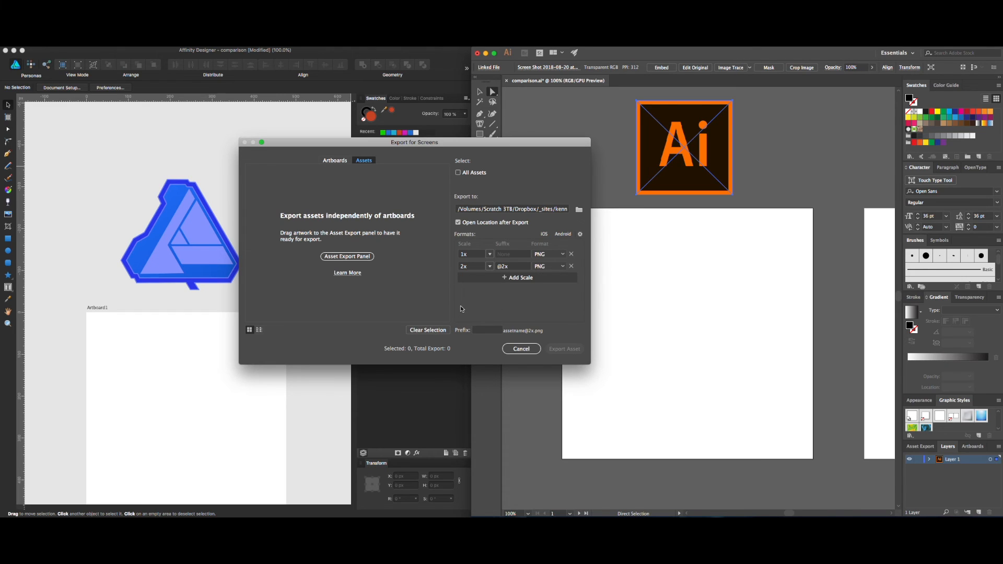
pyautogui.press('Escape')
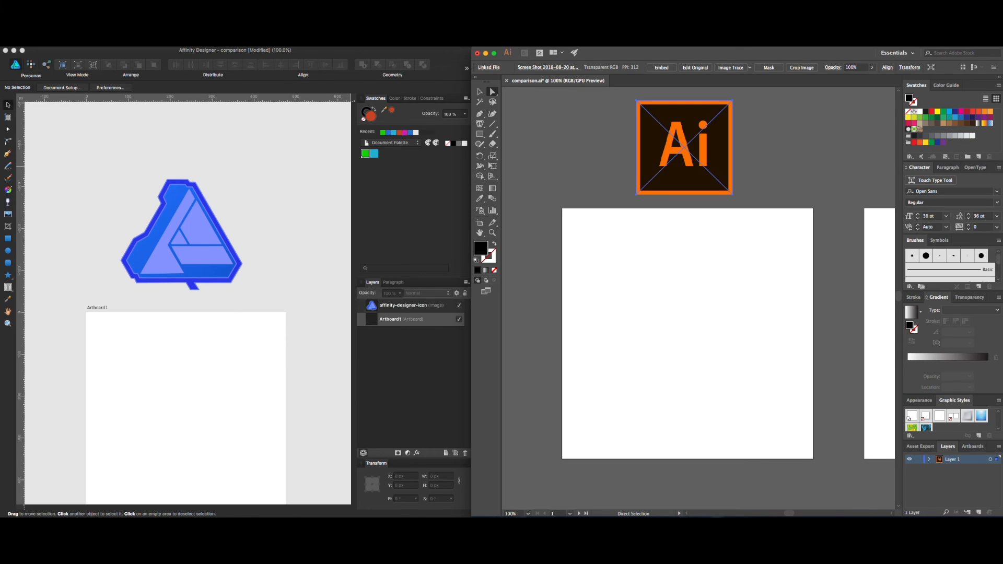
# Step: Examine the file formats and the Use Artboards option in Illustrator's Export As dialog, without exporting
pyautogui.moveTo(0, 177)
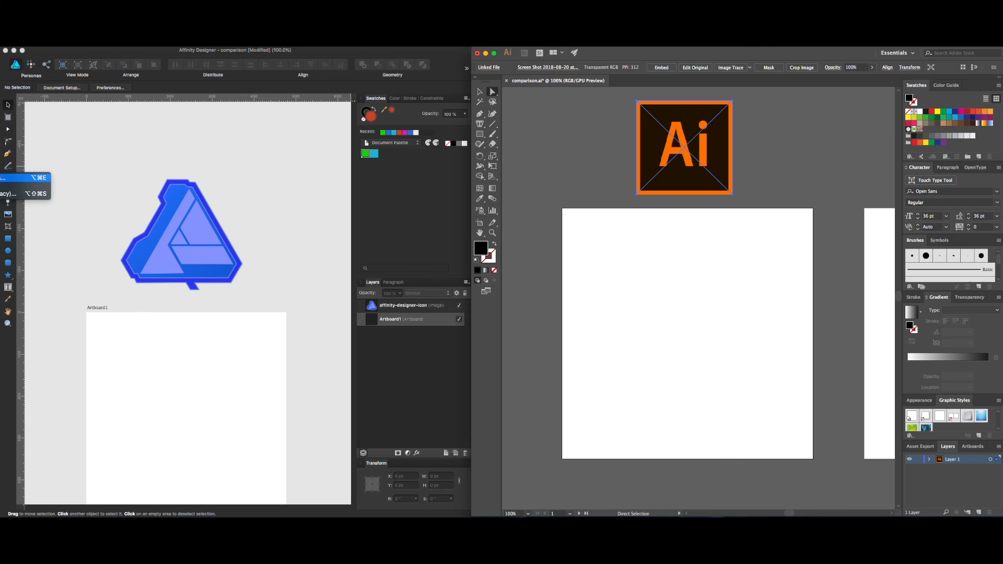
pyautogui.click(3, 185)
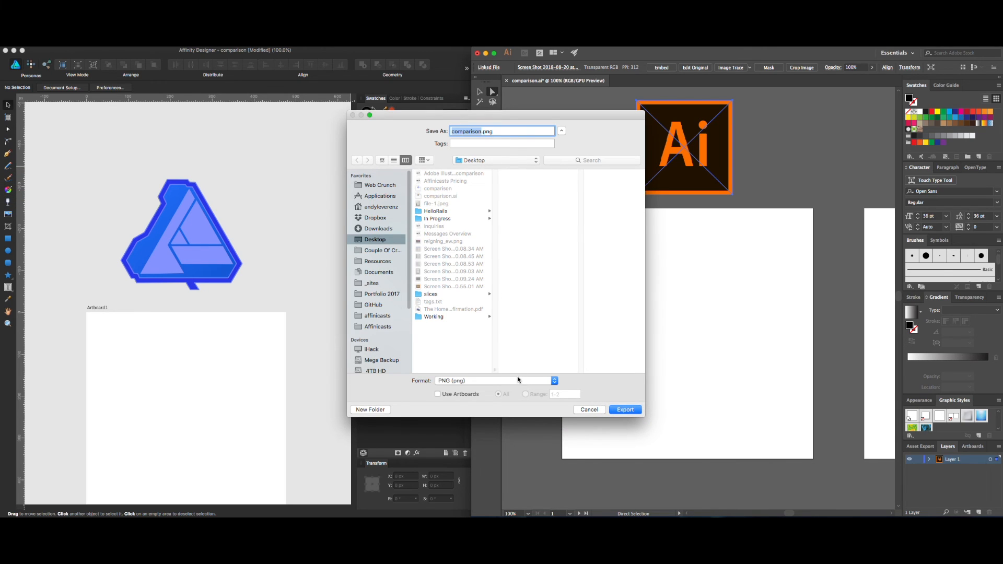
pyautogui.click(518, 379)
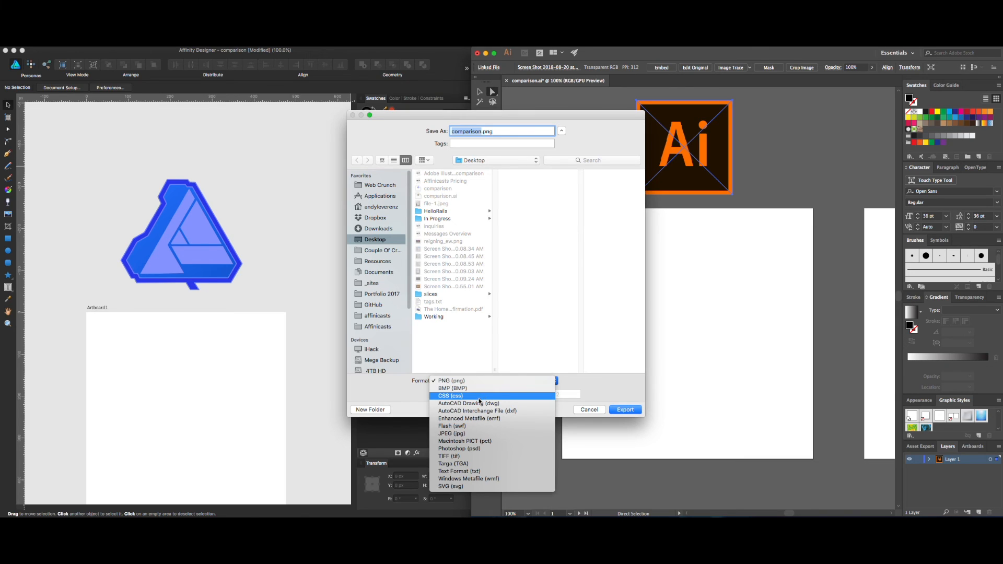
pyautogui.click(586, 396)
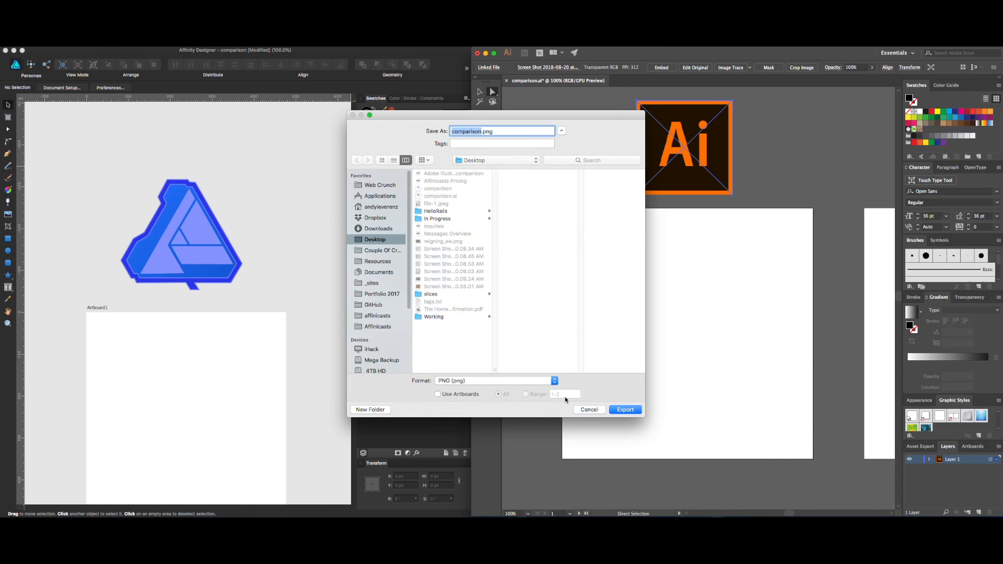
pyautogui.click(538, 384)
pyautogui.click(573, 384)
pyautogui.click(459, 394)
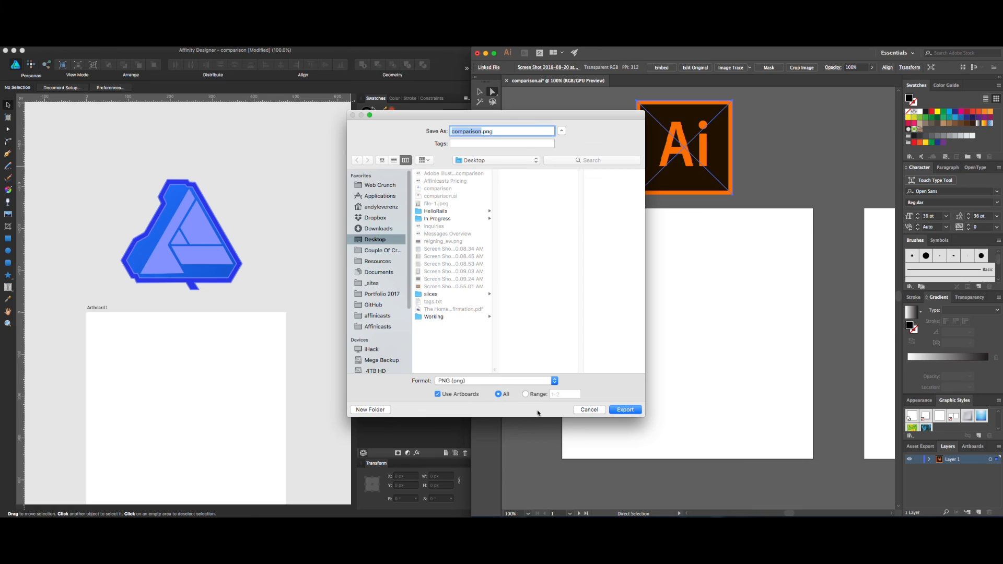
pyautogui.click(447, 396)
pyautogui.click(586, 409)
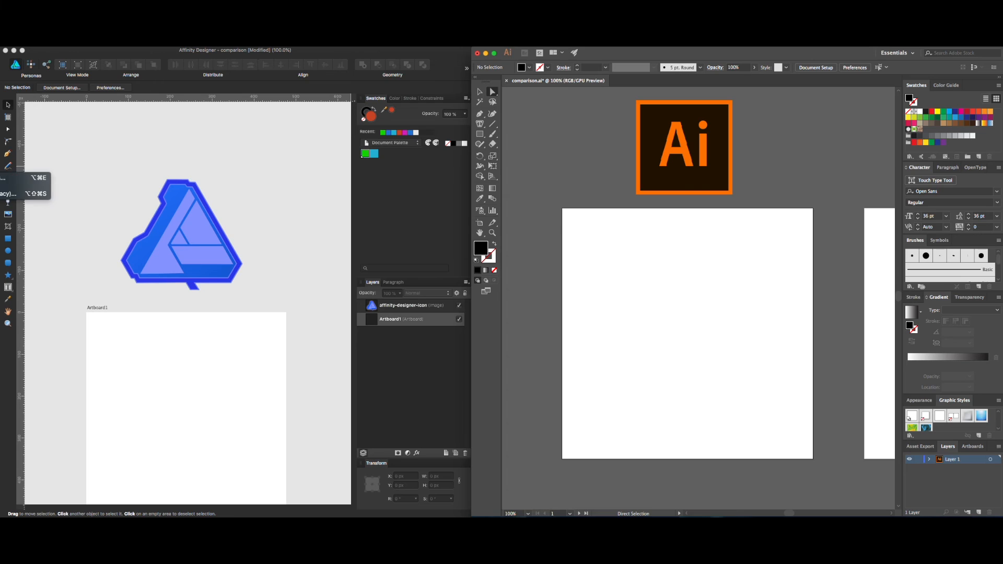
# Step: Examine the Save for Web preview modes, presets and file formats, and leave without saving
pyautogui.click(23, 193)
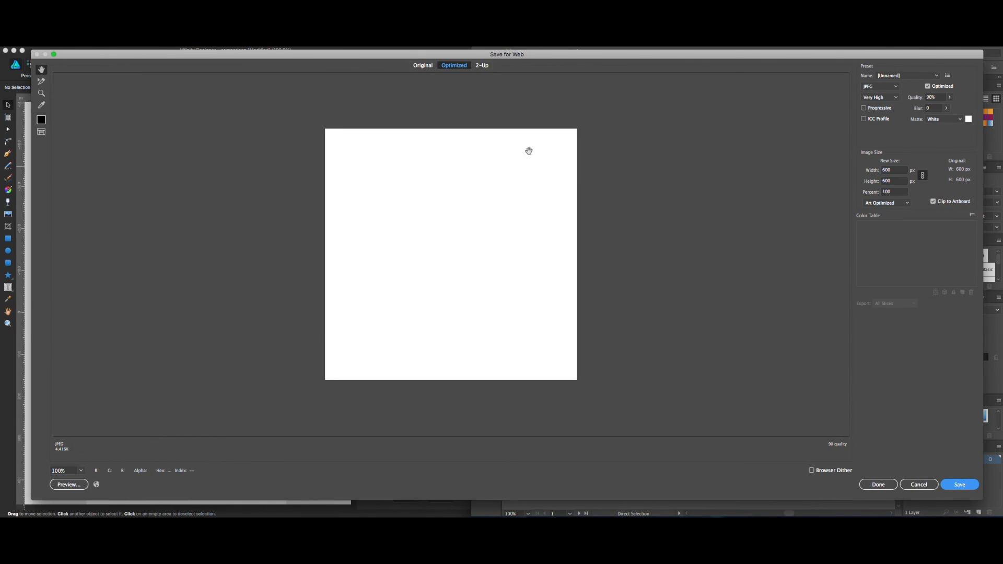
pyautogui.click(481, 65)
pyautogui.click(454, 65)
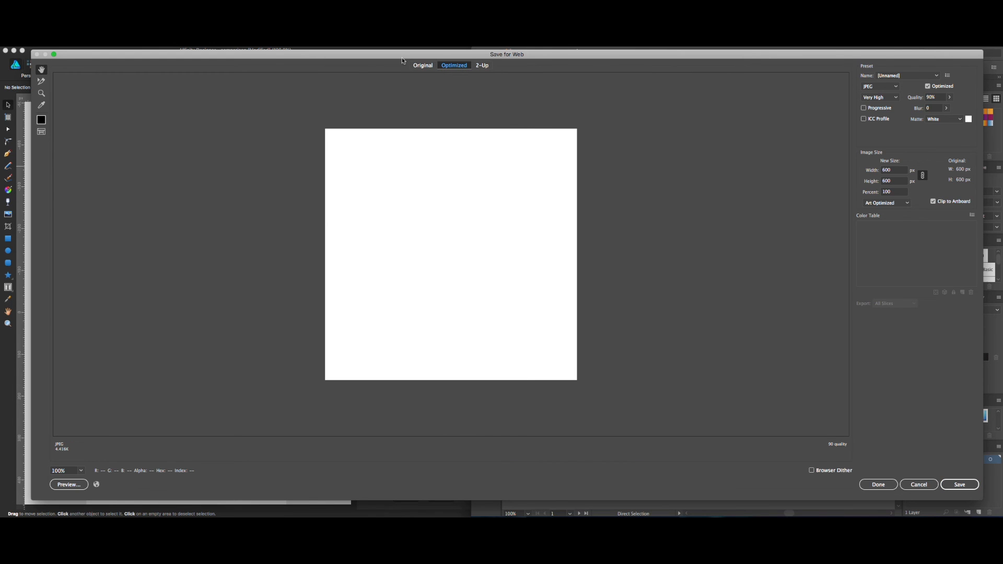
pyautogui.click(422, 65)
pyautogui.click(449, 66)
pyautogui.click(904, 76)
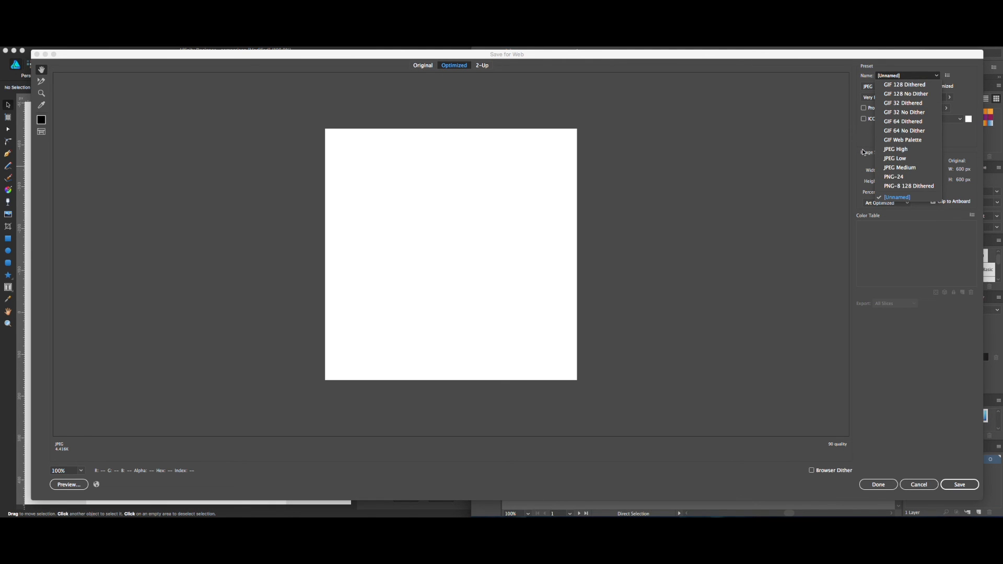
pyautogui.click(871, 87)
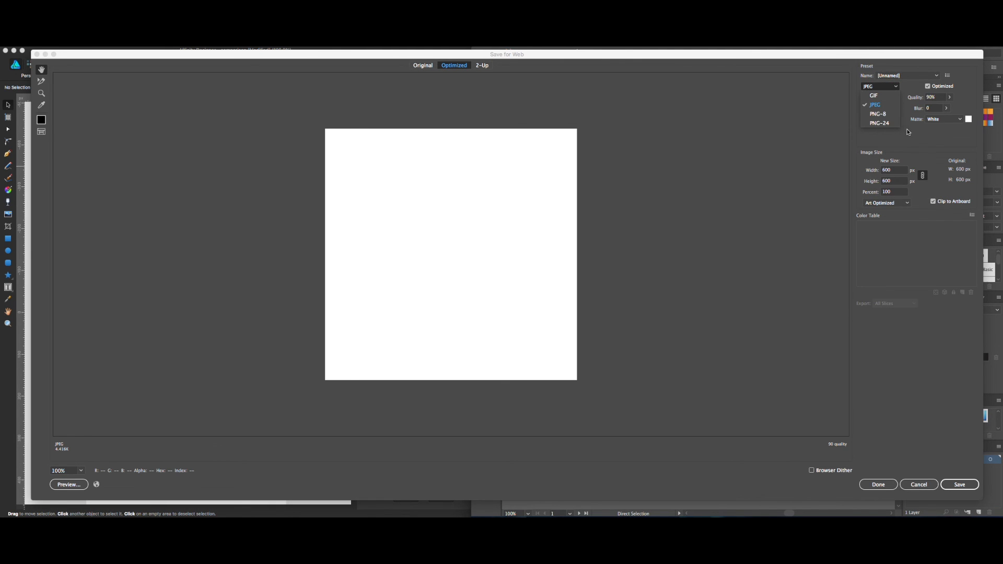
pyautogui.click(915, 142)
pyautogui.click(928, 485)
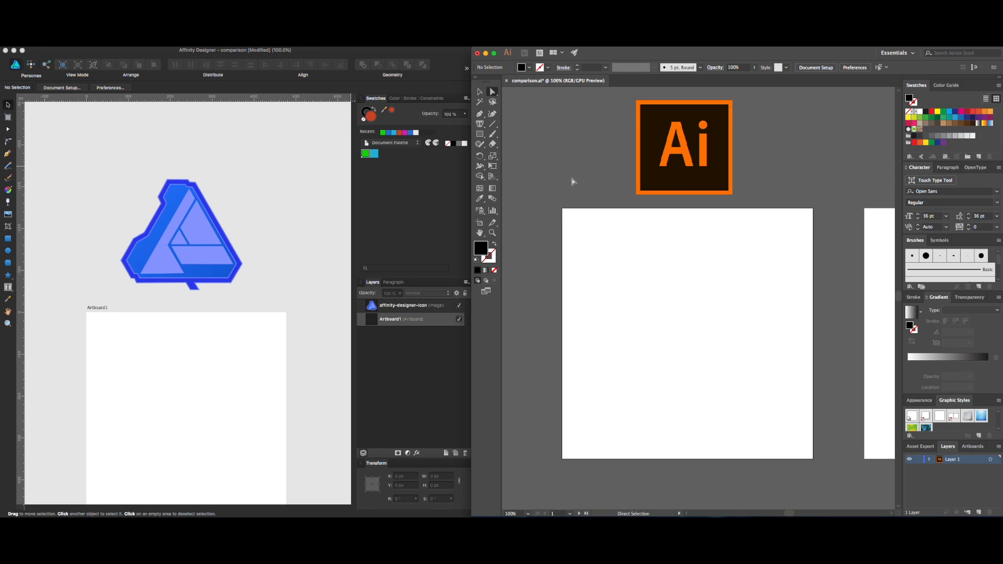
pyautogui.click(394, 208)
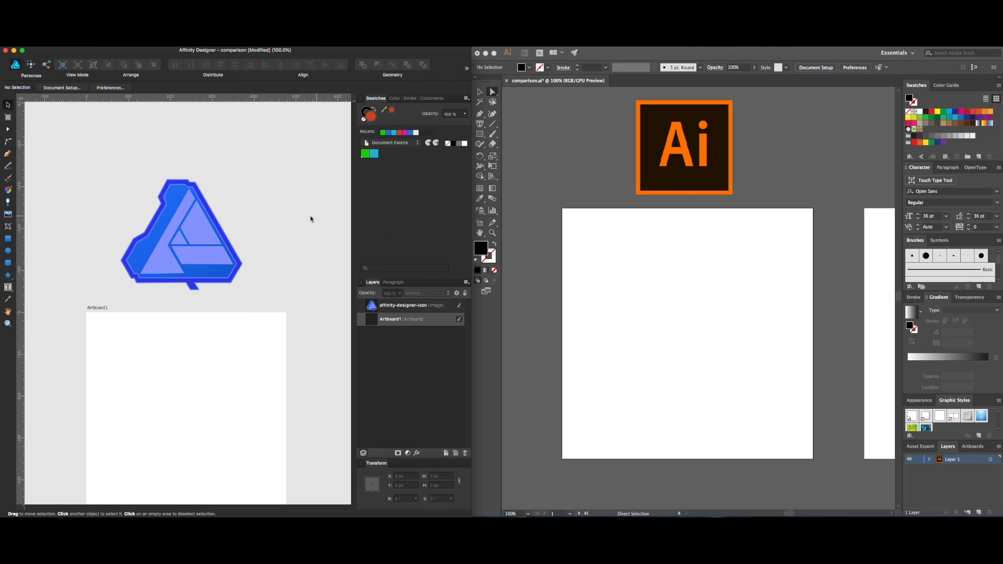
pyautogui.scroll(-3, 224, 251)
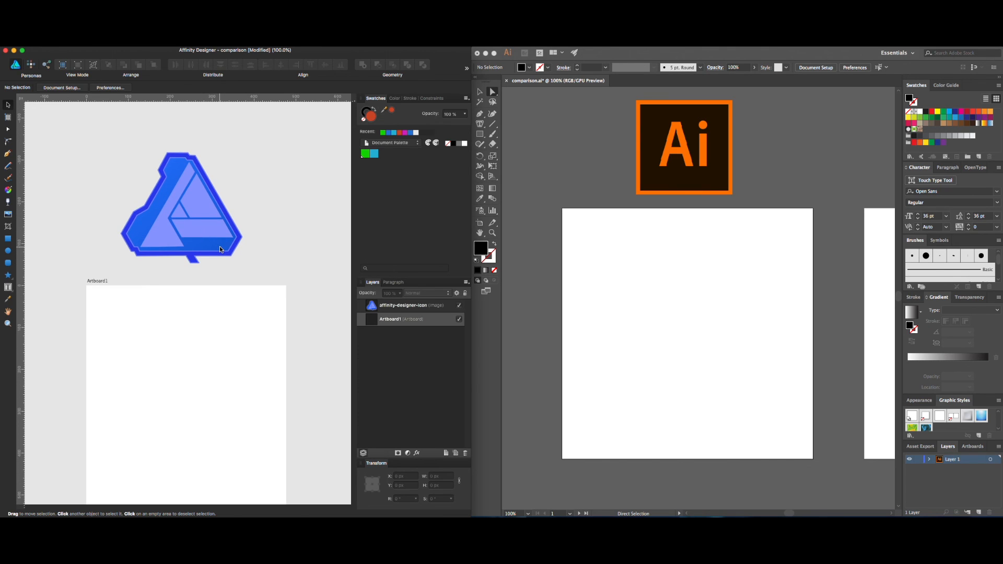
pyautogui.click(533, 252)
pyautogui.click(162, 204)
pyautogui.click(69, 148)
pyautogui.click(584, 180)
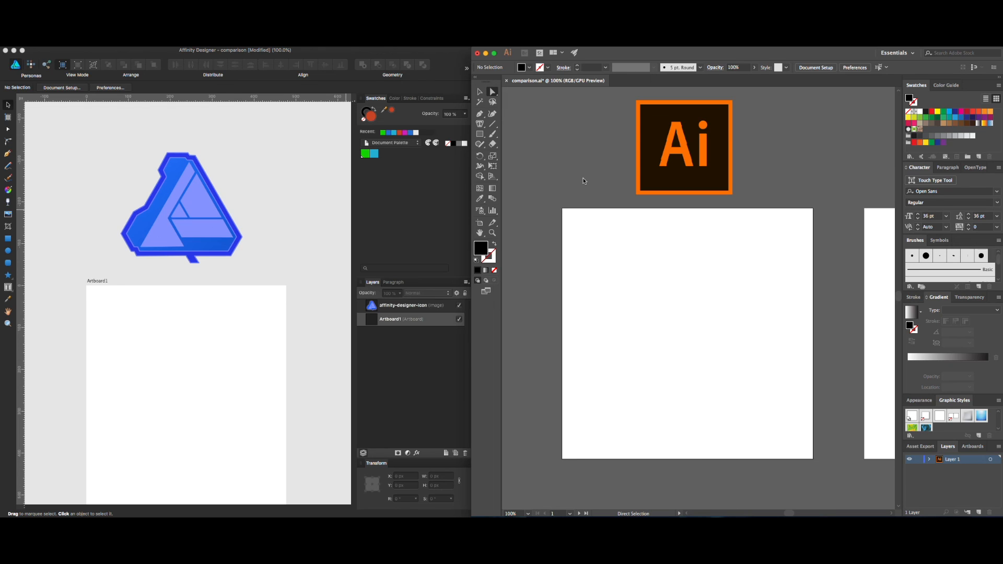
# Step: Select the logo image above Artboard1 in Affinity Designer
pyautogui.click(121, 241)
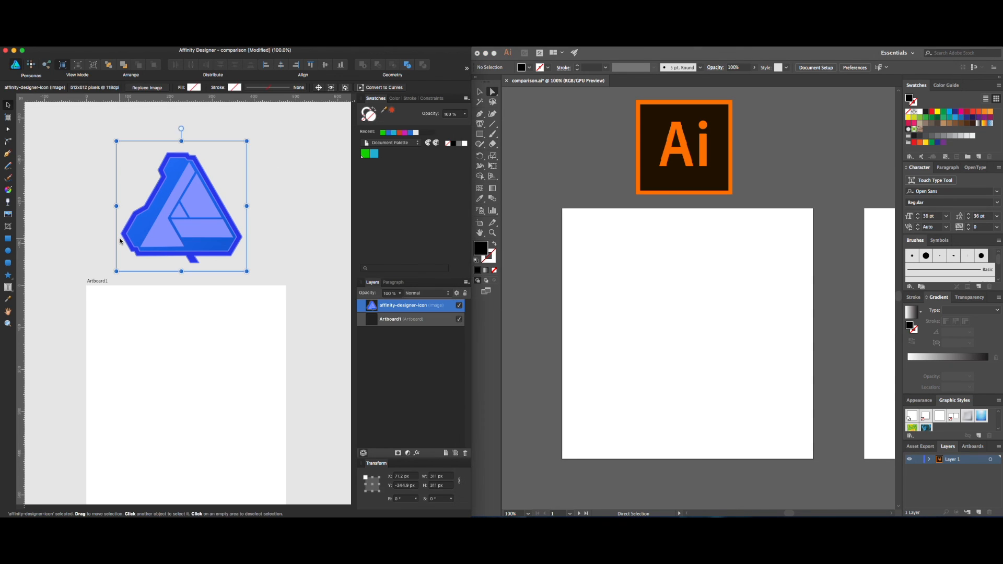
# Step: Shift the logo image above Artboard1 in Affinity Designer about 7 px right and 2 px up, and deselect it
pyautogui.click(612, 278)
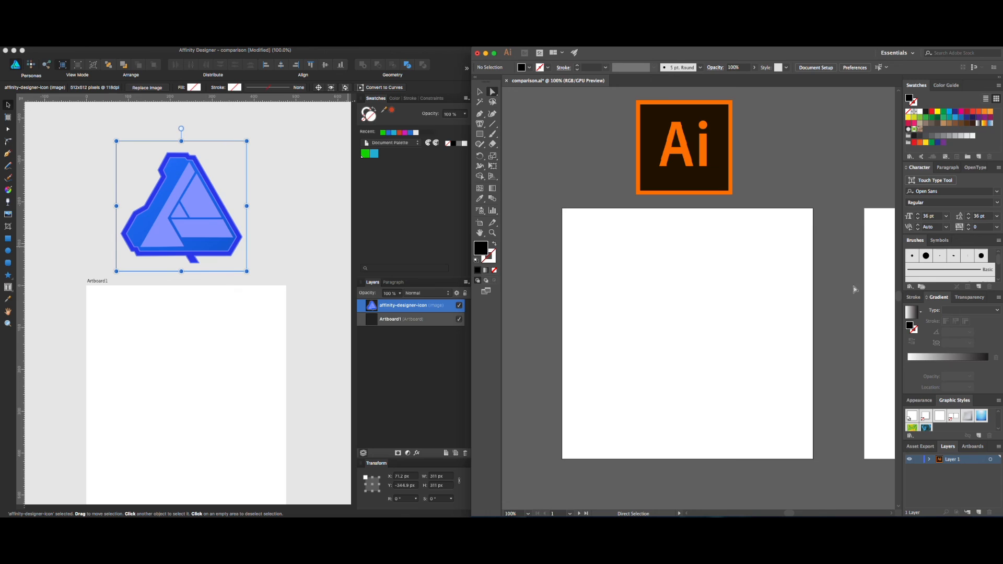
pyautogui.click(315, 289)
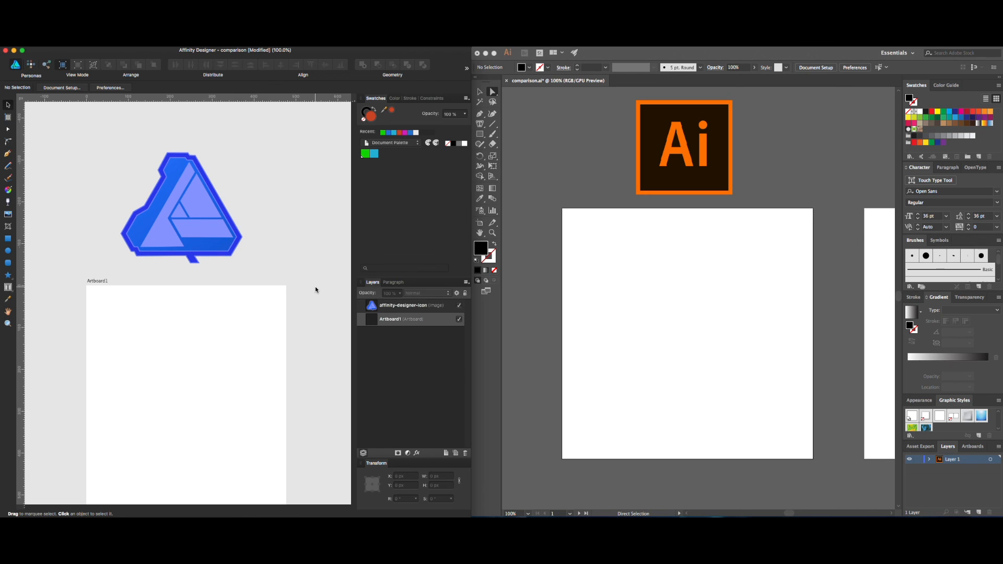
pyautogui.moveTo(186, 236); pyautogui.dragTo(189, 235)
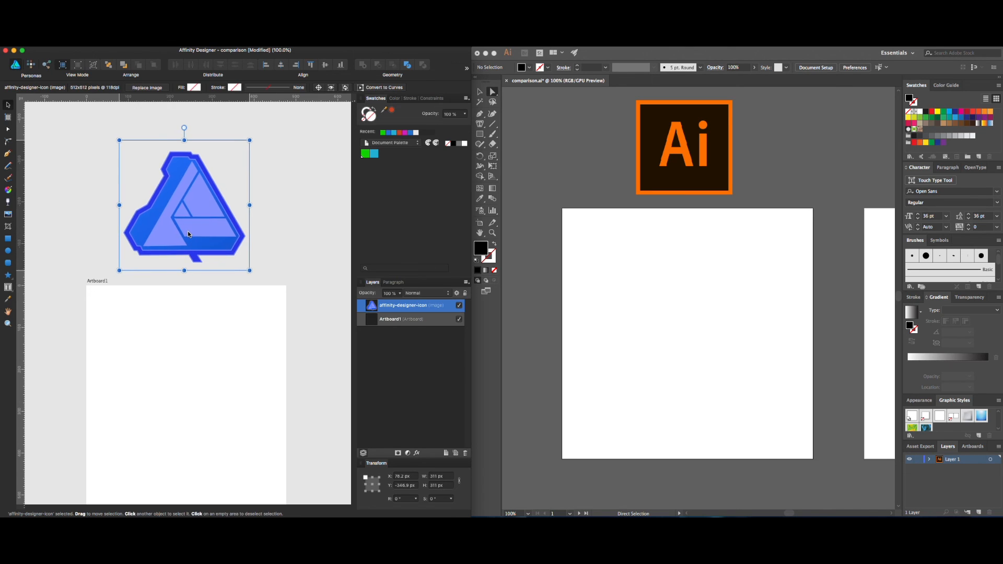
pyautogui.click(258, 221)
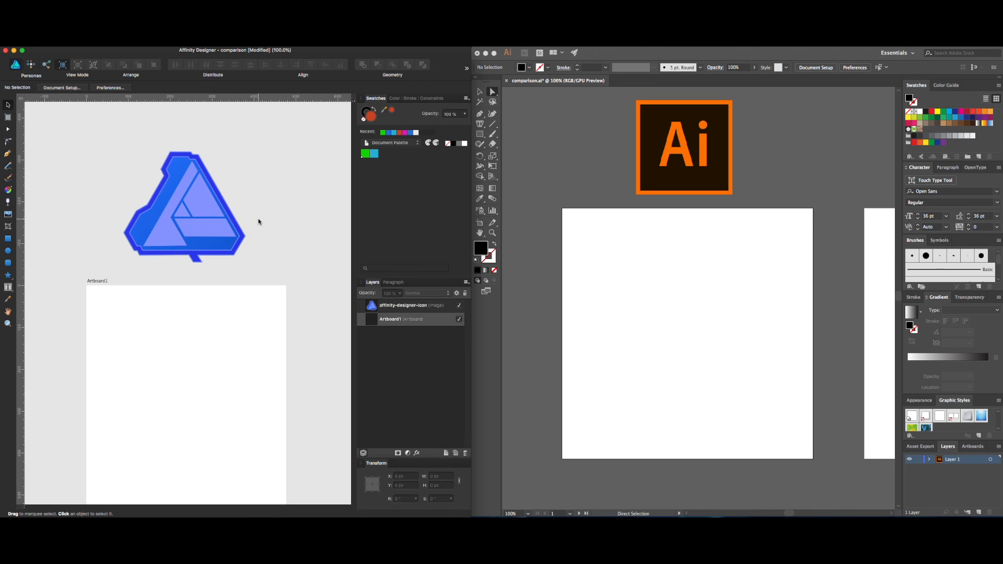
pyautogui.scroll(-5, 258, 221)
pyautogui.scroll(4, 217, 271)
pyautogui.click(218, 273)
pyautogui.click(296, 204)
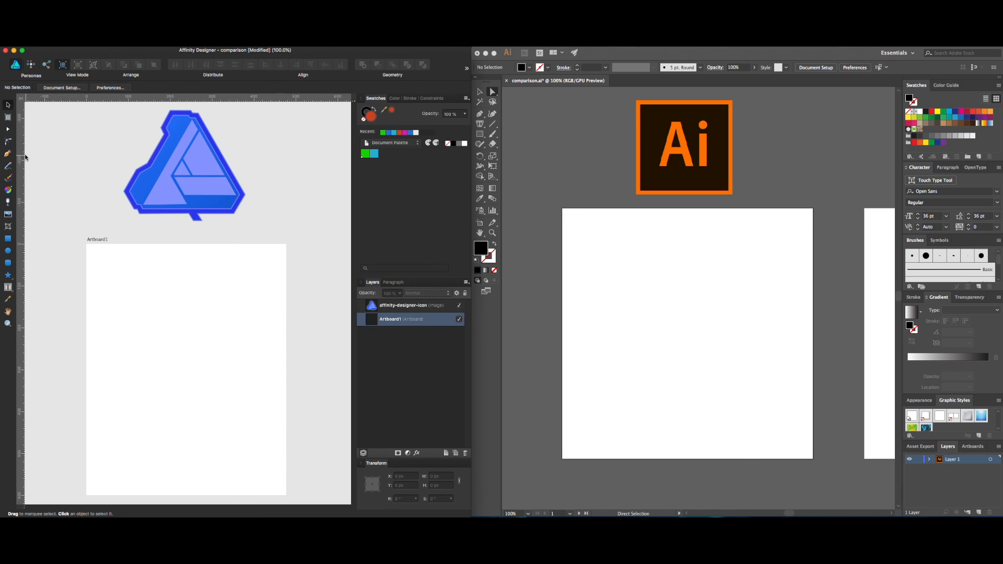
pyautogui.click(8, 153)
pyautogui.scroll(-1, 157, 295)
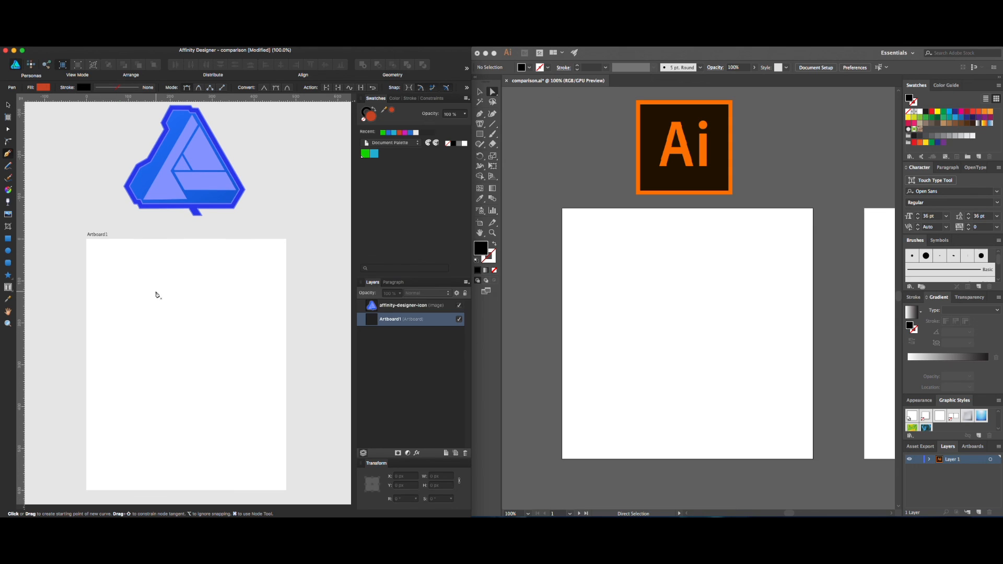
pyautogui.click(8, 105)
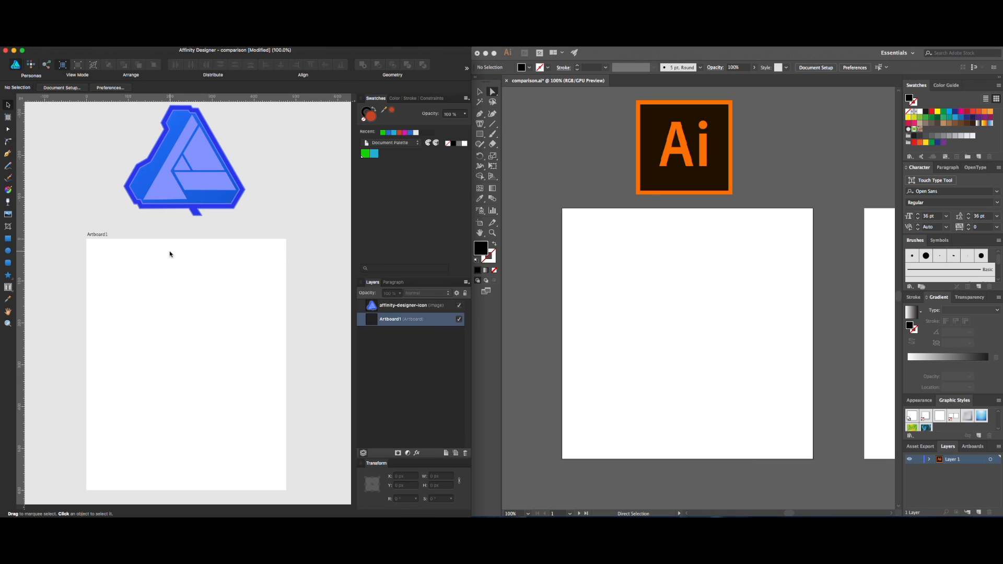